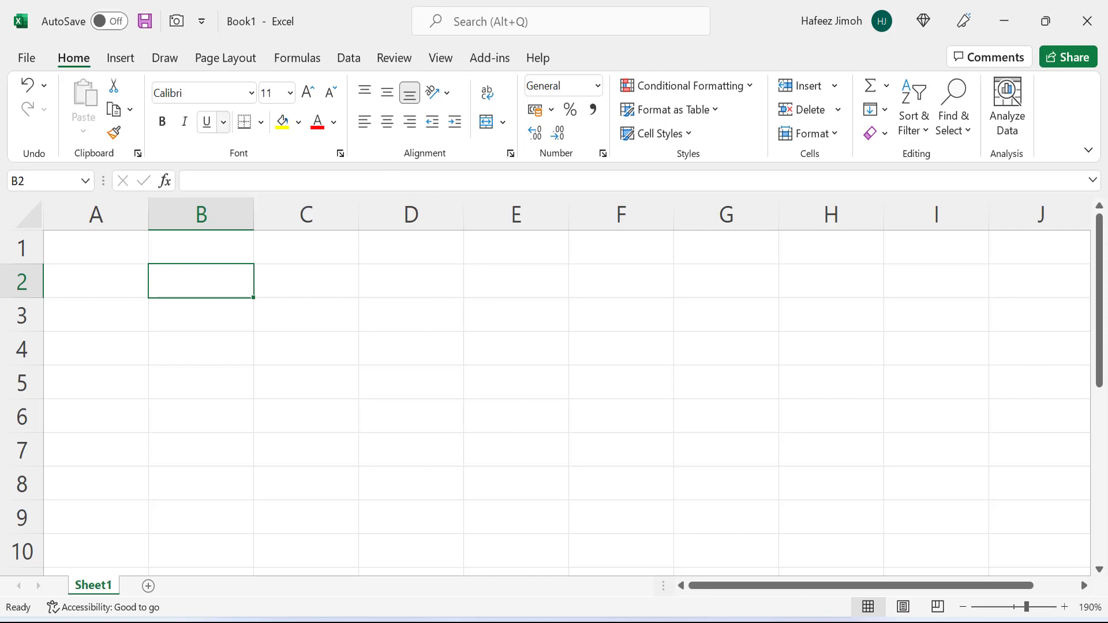
Enable the Microsoft Power Pivot for Excel COM add-in in the program's add-in options
{"action": "left_click", "coordinate": [29, 61]}
{"action": "left_click", "coordinate": [84, 576]}
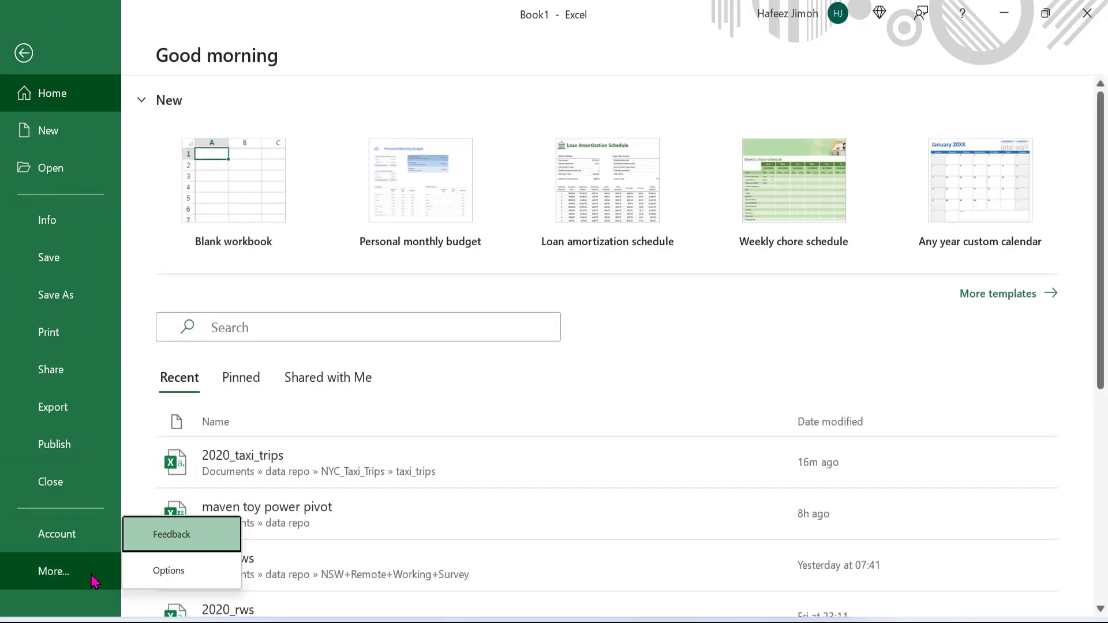
{"action": "left_click", "coordinate": [164, 576]}
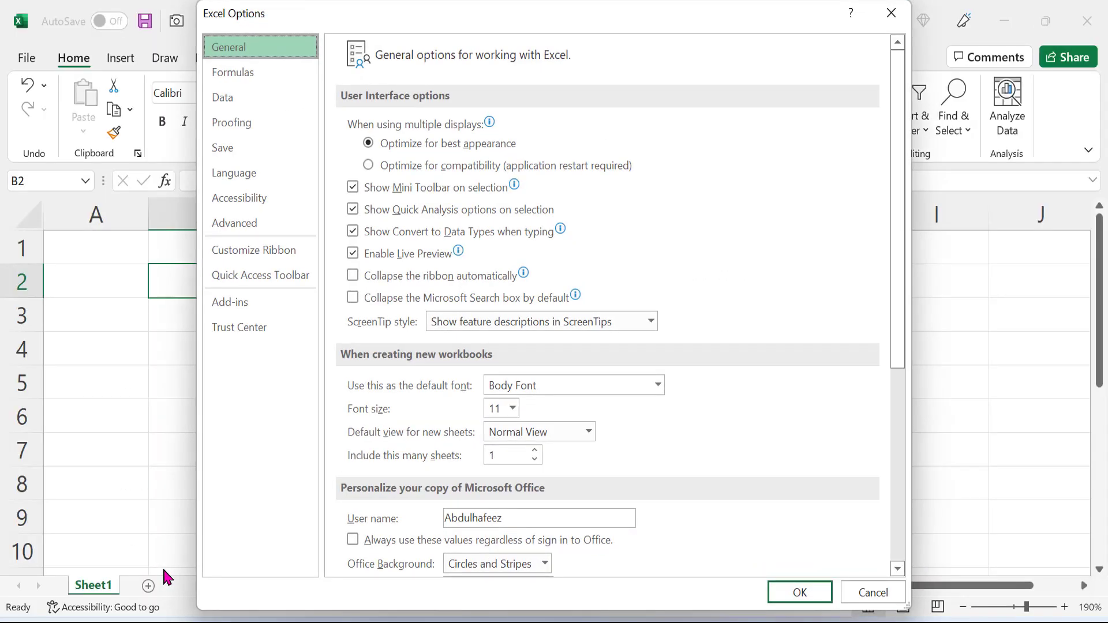
{"action": "left_click", "coordinate": [226, 303]}
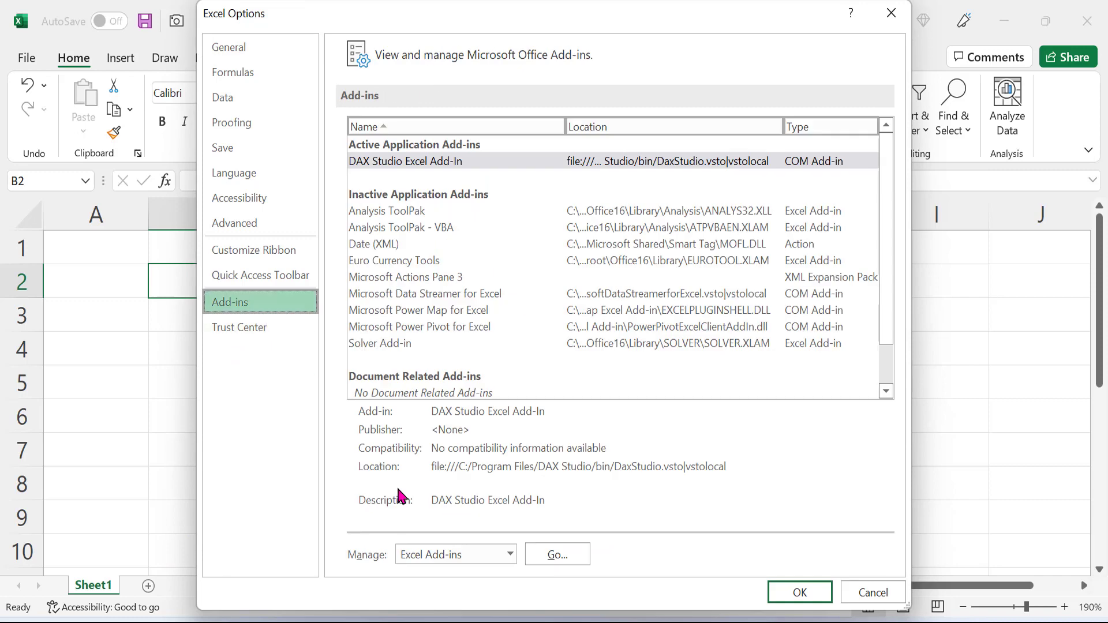
{"action": "left_click", "coordinate": [440, 559]}
{"action": "left_click", "coordinate": [445, 478]}
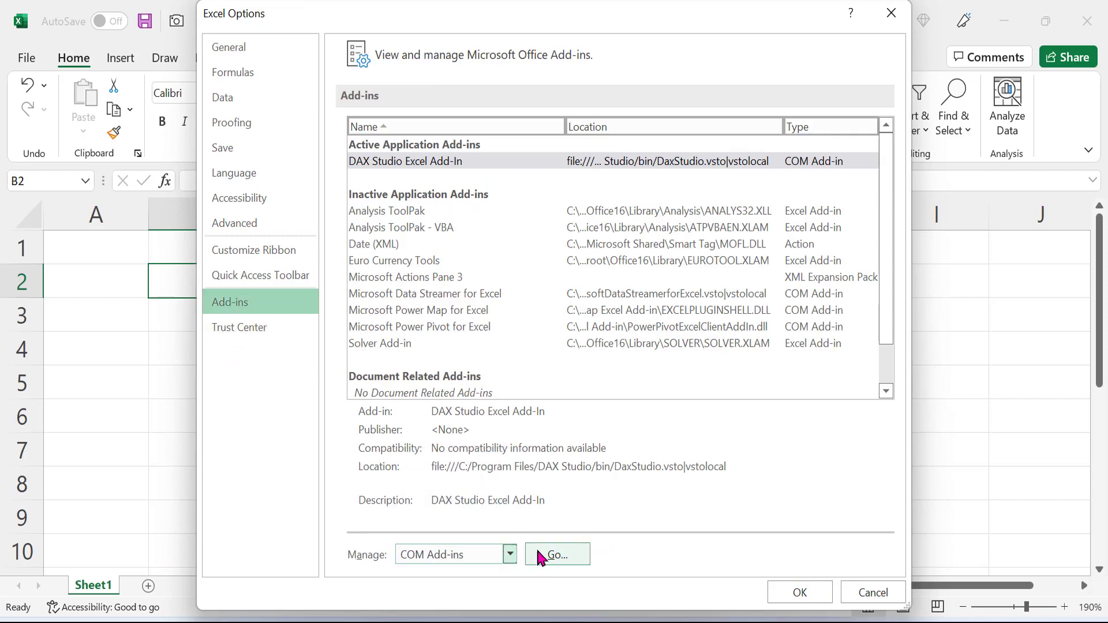
{"action": "left_click", "coordinate": [542, 559]}
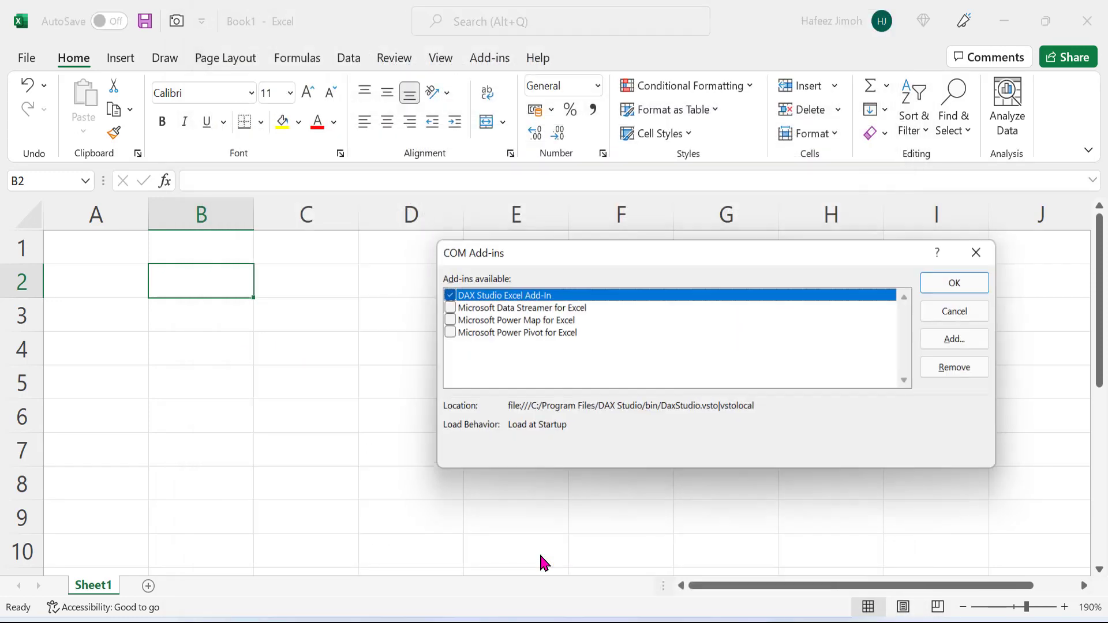
{"action": "left_click", "coordinate": [441, 333]}
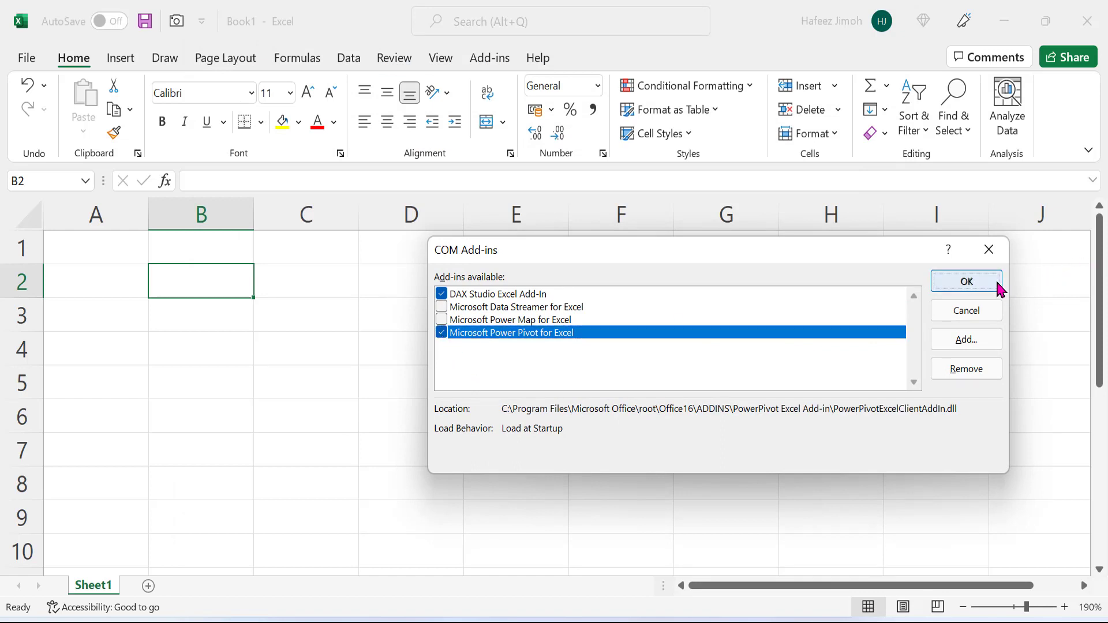
{"action": "left_click", "coordinate": [966, 281]}
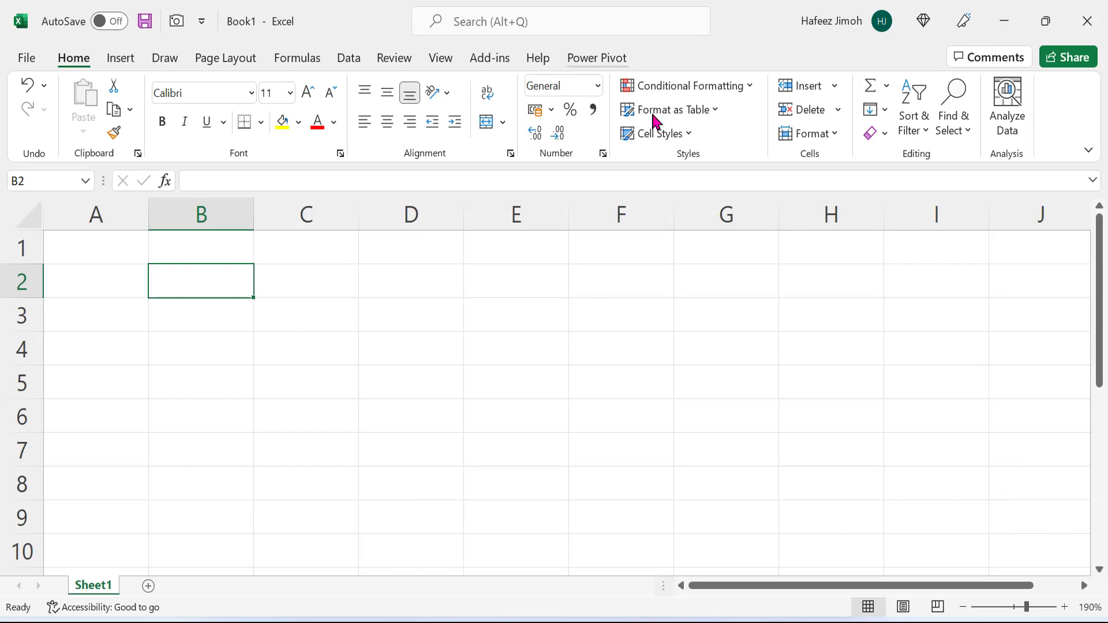
Switch to the browser to view the Mexico Toy Sales data set, and bring up the Maven+Toys+Data folder to check its files
{"action": "scroll", "coordinate": [670, 354], "scroll_direction": "up", "scroll_amount": 6}
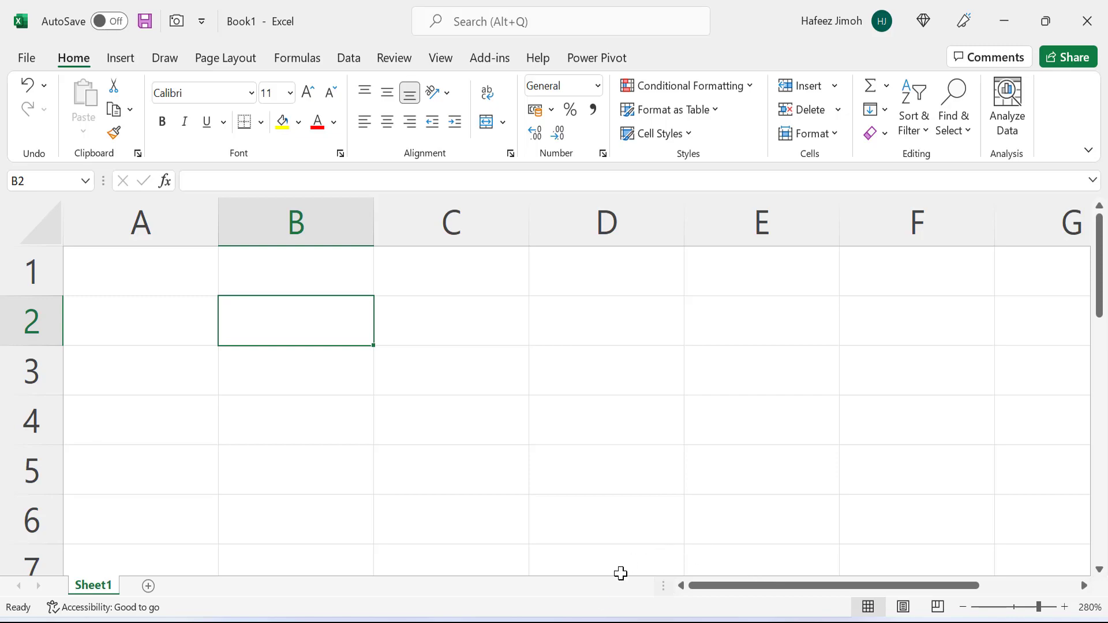
{"action": "key", "text": "alt+Tab"}
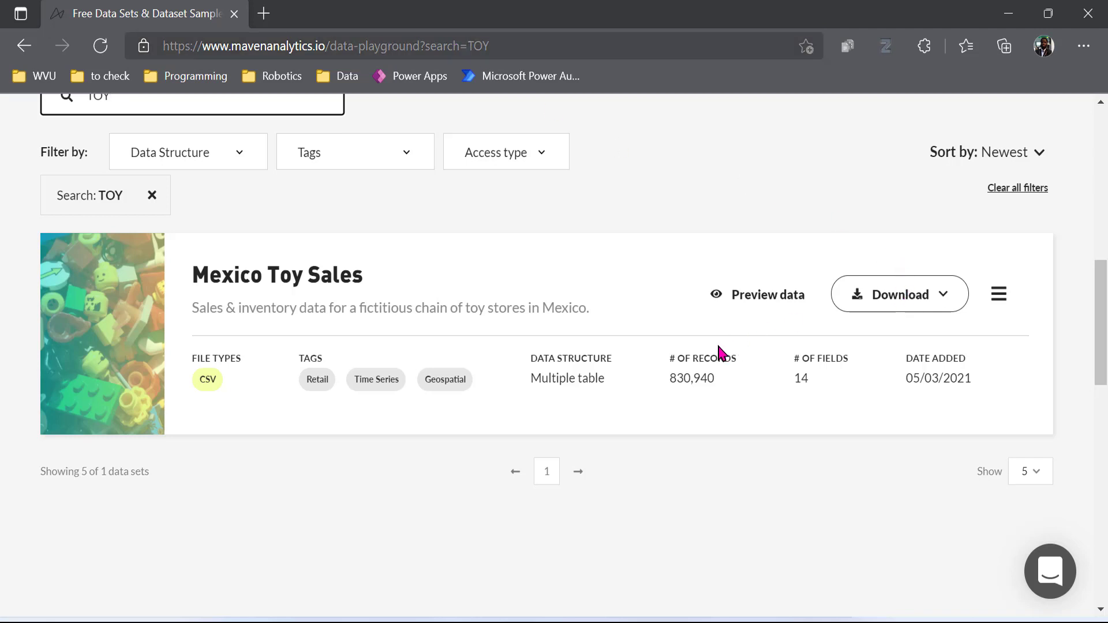
{"action": "left_click", "coordinate": [460, 620]}
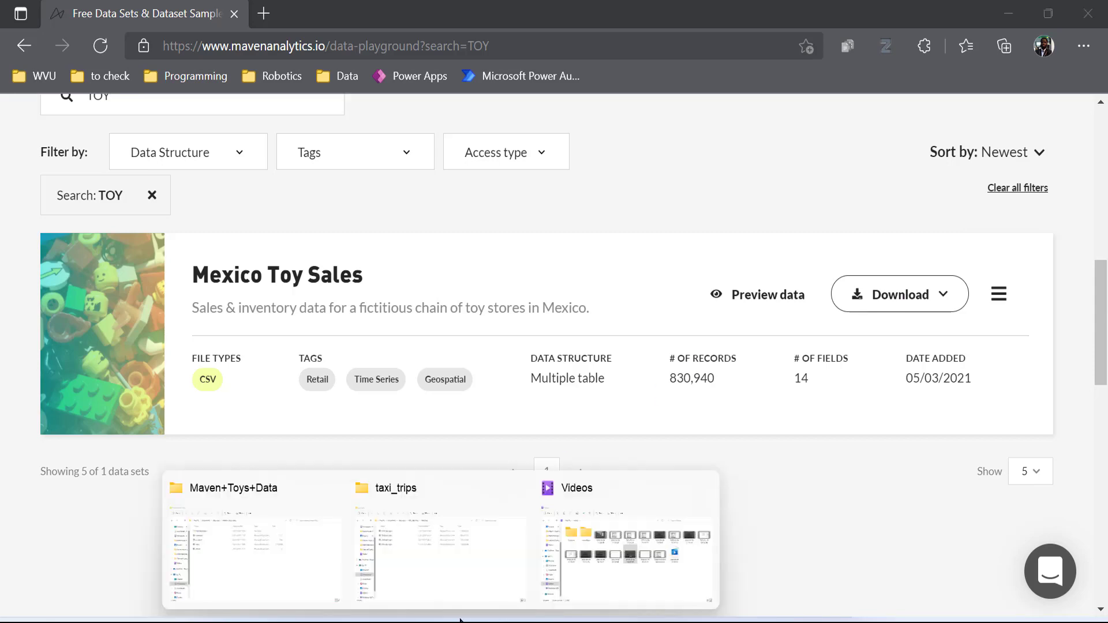
{"action": "left_click", "coordinate": [259, 568]}
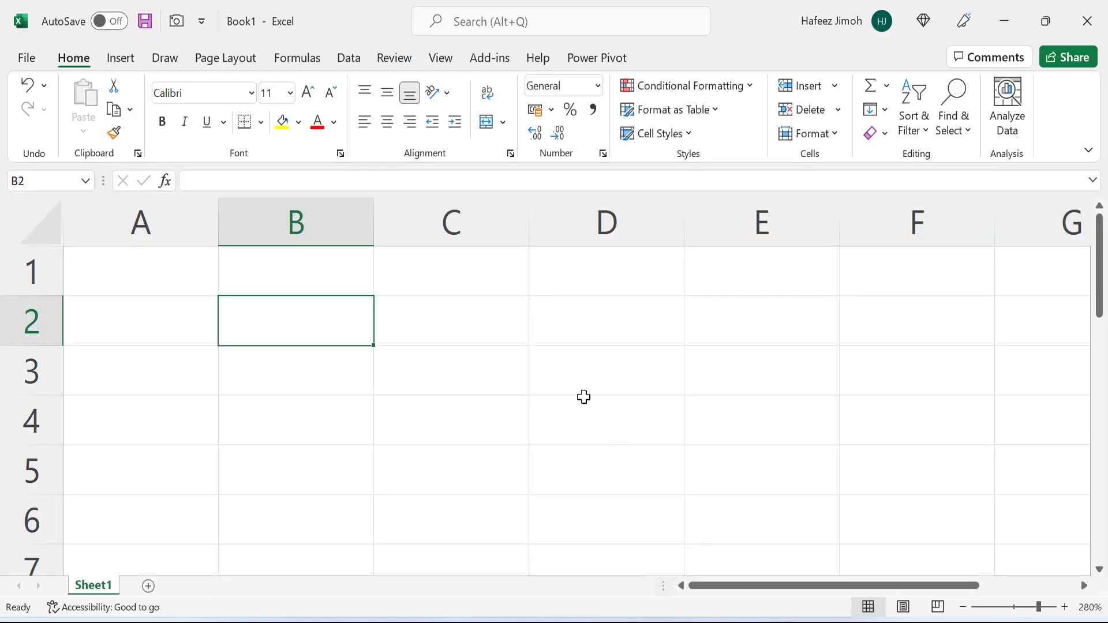
Import the inventory CSV file from the data repo's Maven+Toys+Data folder and open it for transformation in Power Query Editor
{"action": "left_click", "coordinate": [571, 387]}
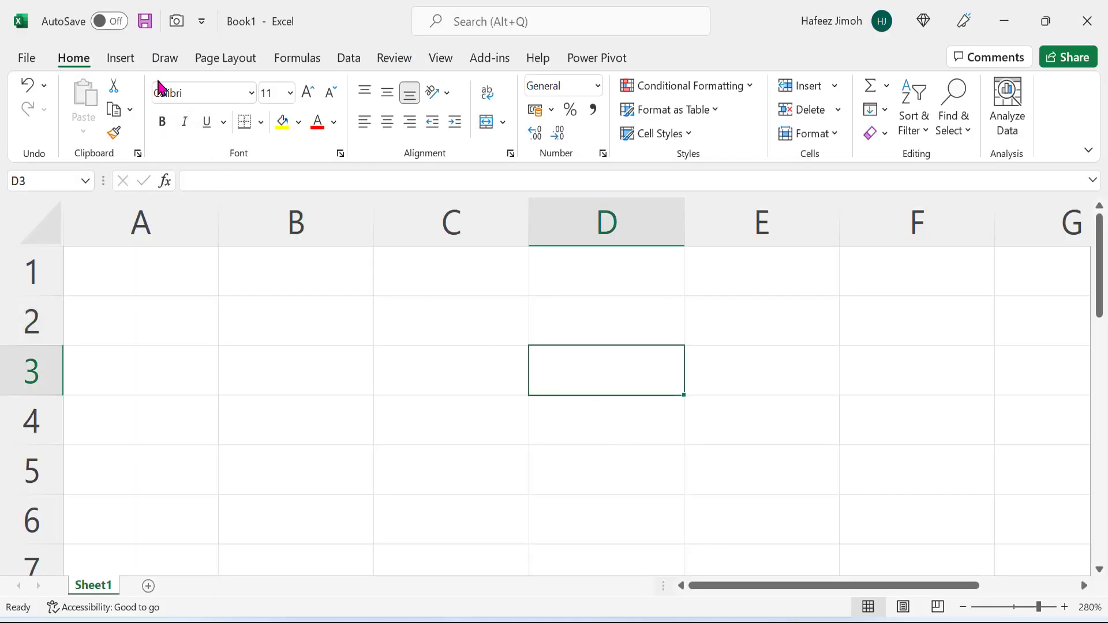
{"action": "left_click", "coordinate": [121, 58]}
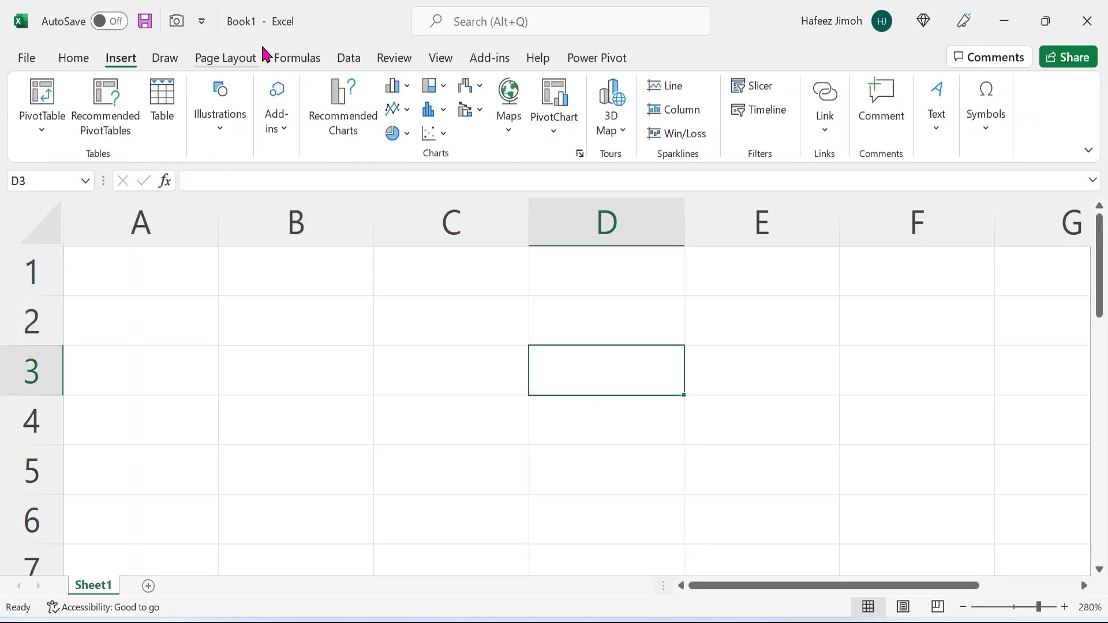
{"action": "left_click", "coordinate": [347, 59]}
{"action": "left_click", "coordinate": [41, 132]}
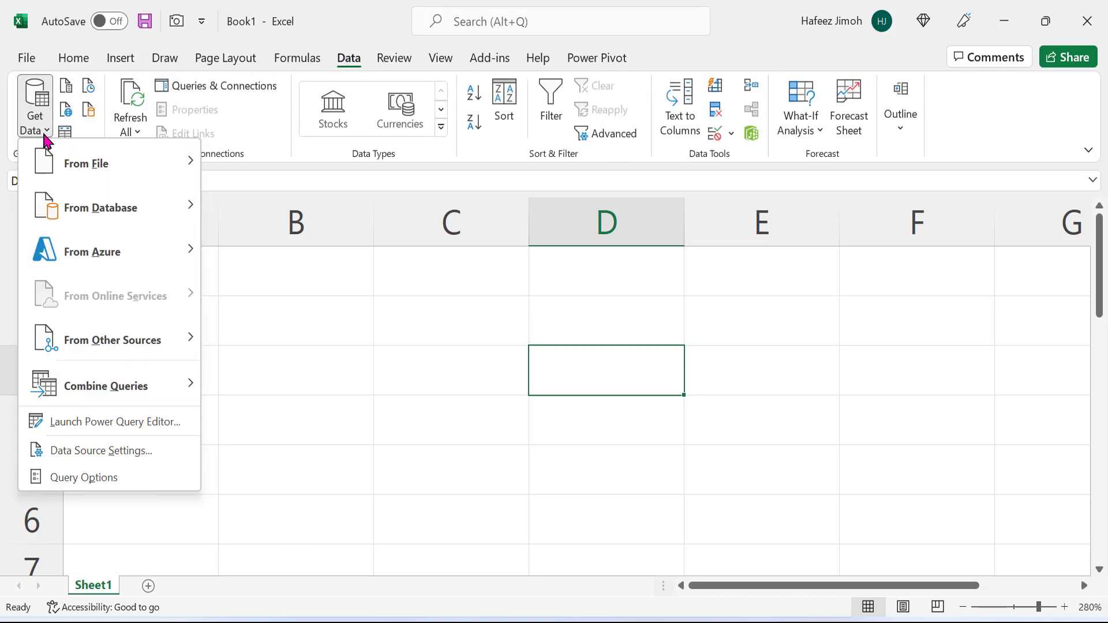
{"action": "mouse_move", "coordinate": [94, 163]}
{"action": "left_click", "coordinate": [276, 209]}
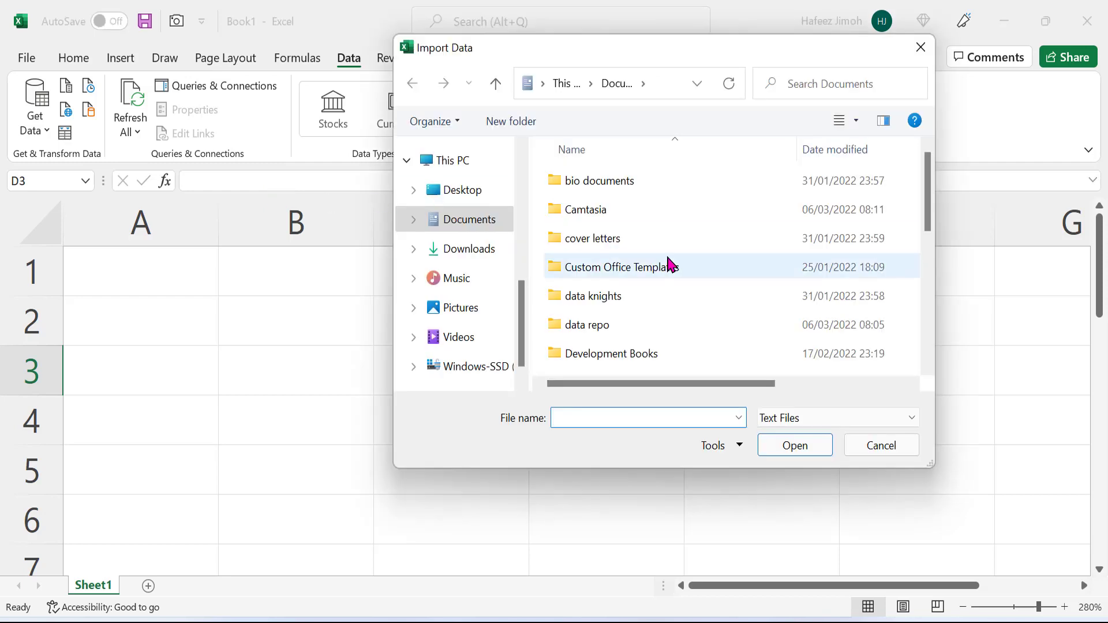
{"action": "double_click", "coordinate": [641, 310]}
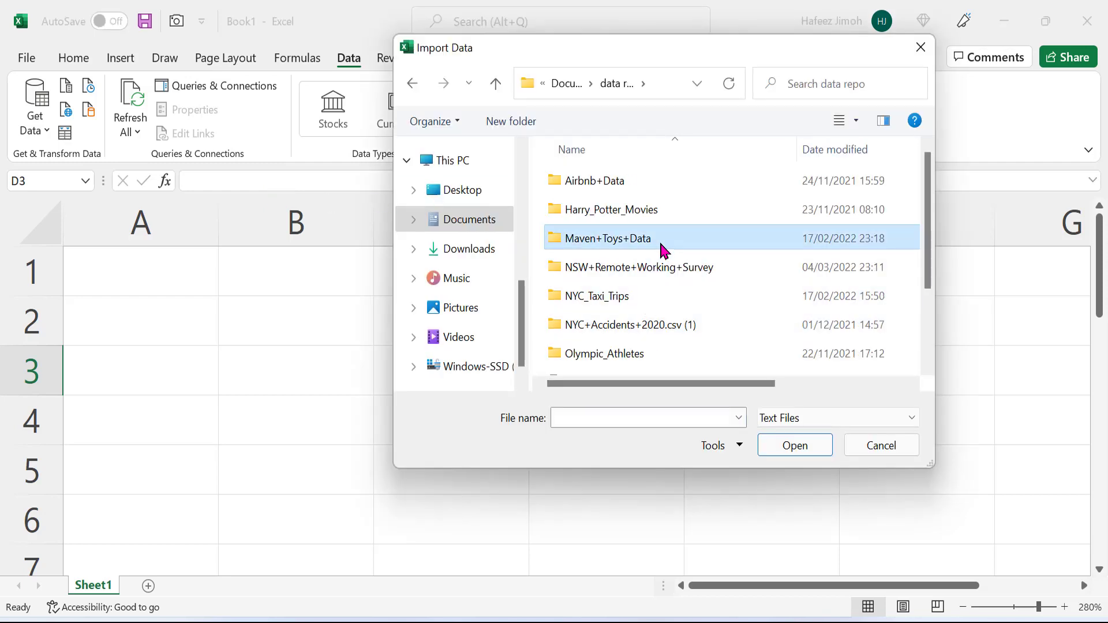
{"action": "double_click", "coordinate": [661, 249]}
{"action": "left_click", "coordinate": [671, 215]}
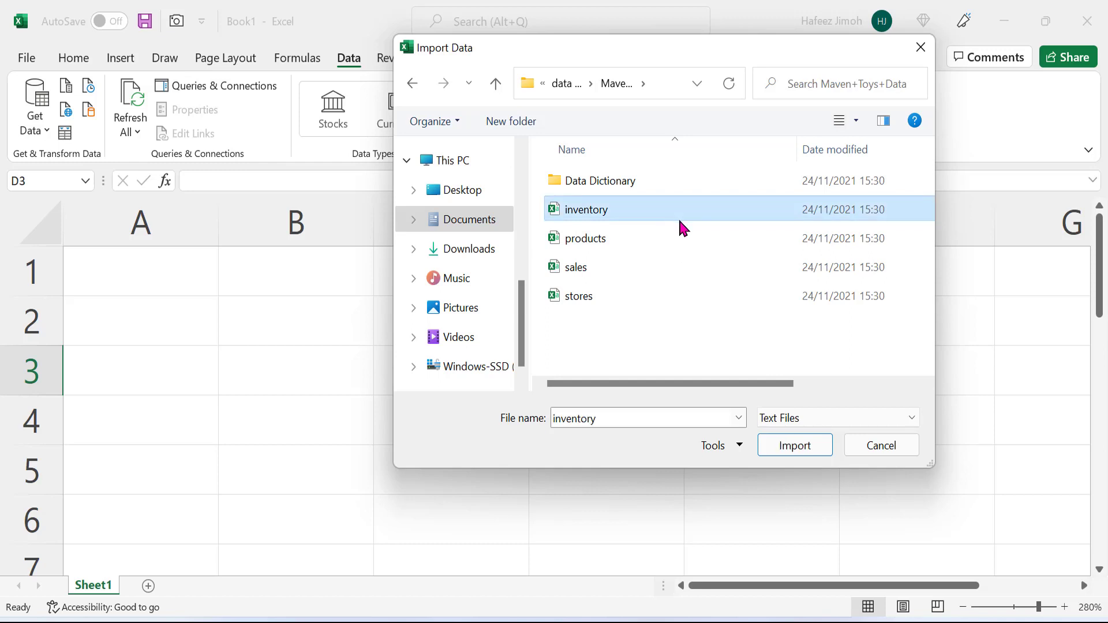
{"action": "left_click", "coordinate": [795, 446]}
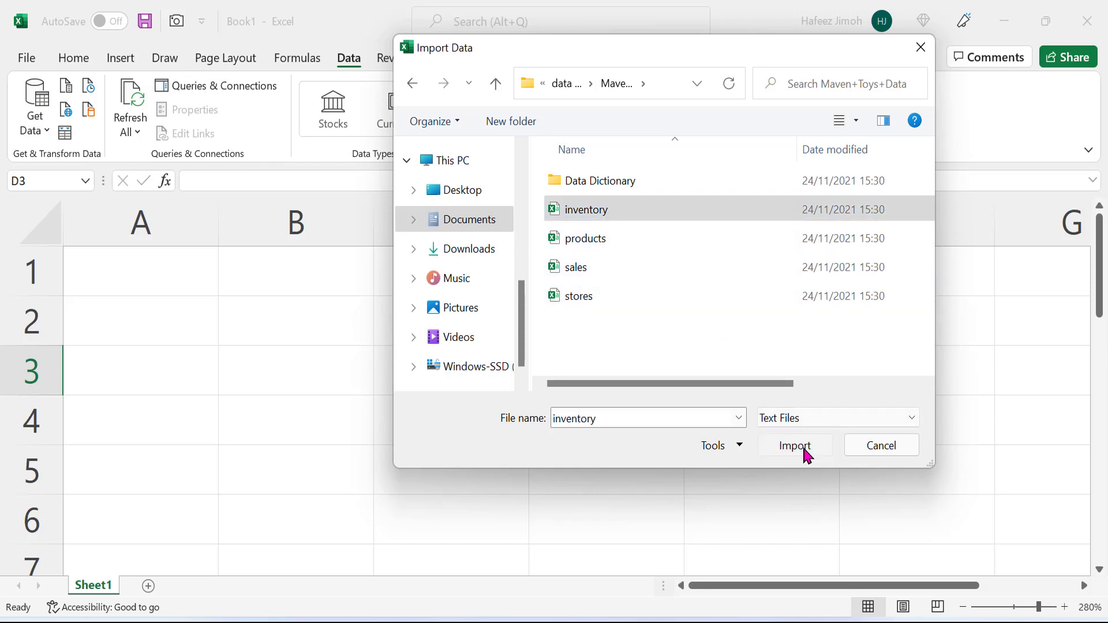
{"action": "left_click", "coordinate": [802, 572]}
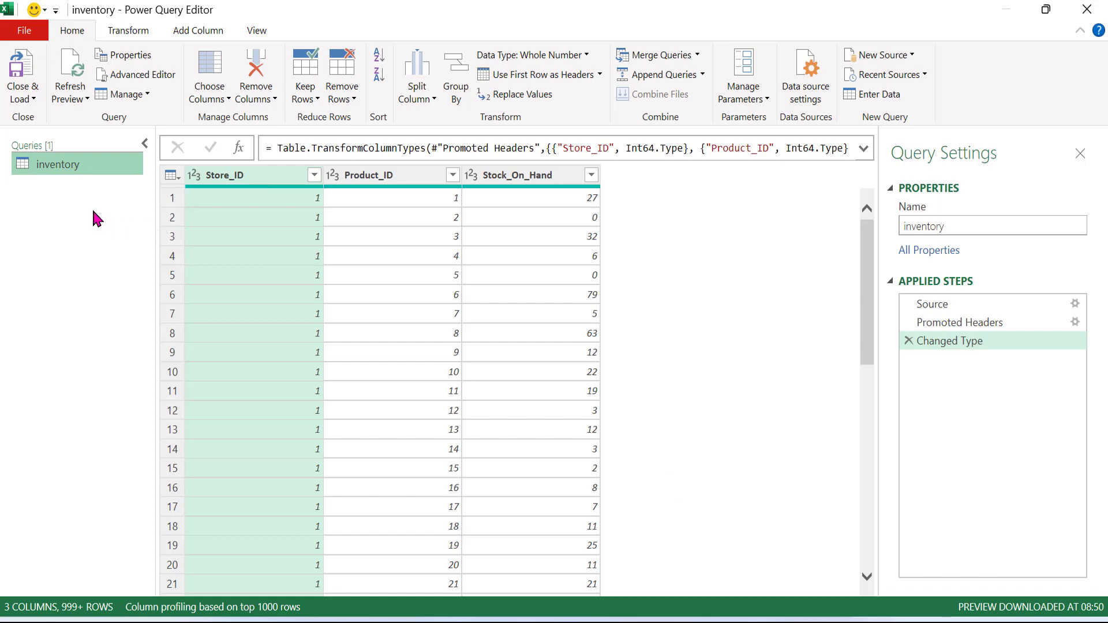
Add a new text/CSV query that imports the products file from the Maven+Toys+Data folder
{"action": "right_click", "coordinate": [93, 212]}
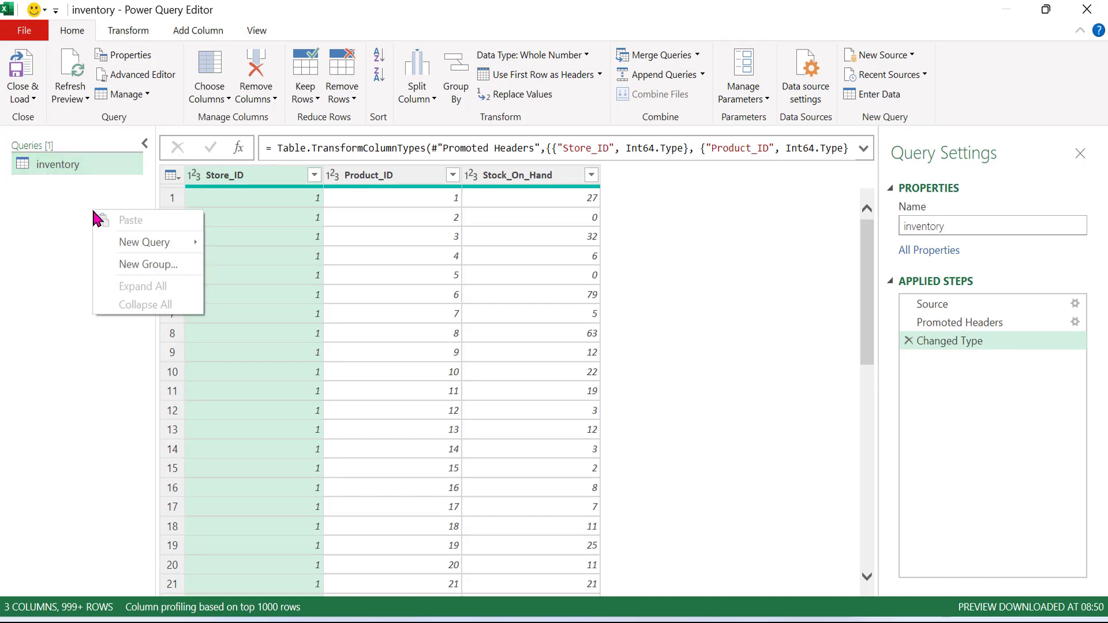
{"action": "mouse_move", "coordinate": [146, 245]}
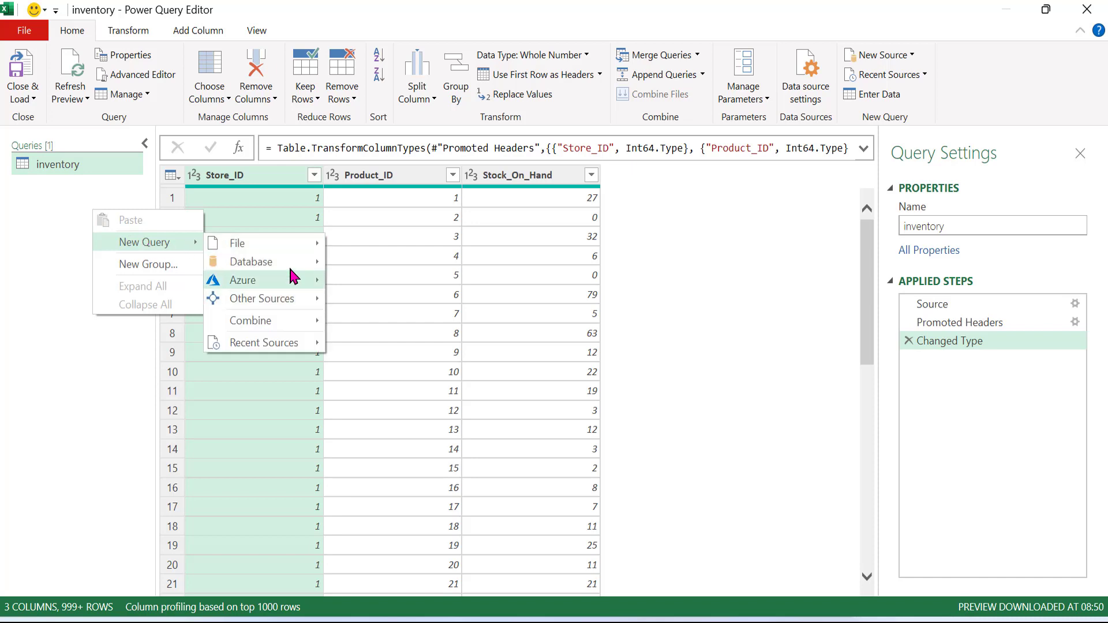
{"action": "mouse_move", "coordinate": [295, 254]}
{"action": "left_click", "coordinate": [397, 269]}
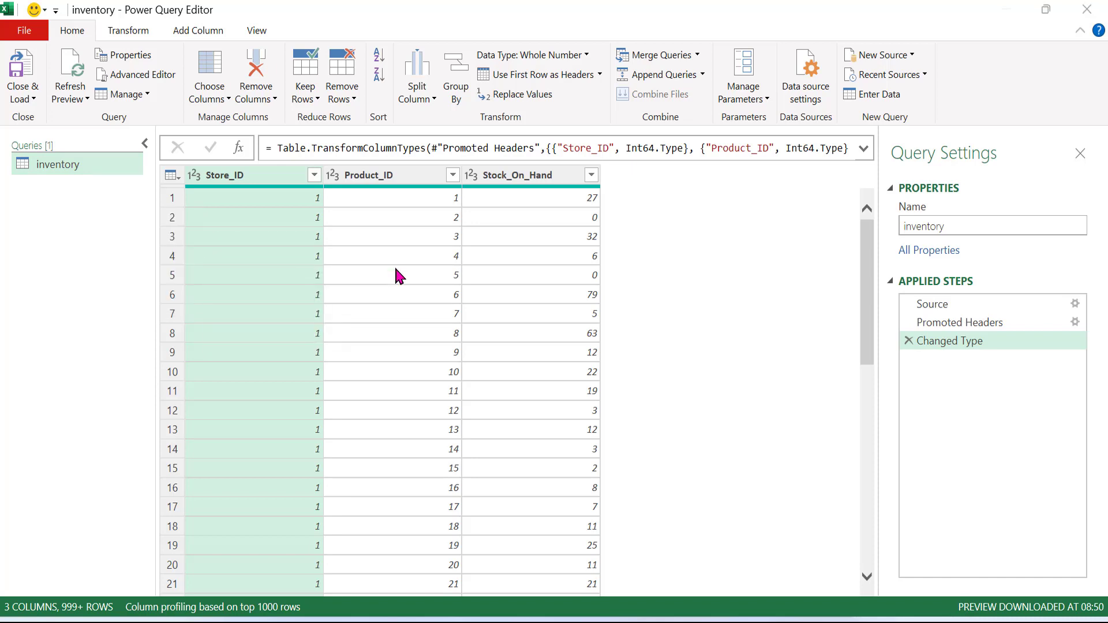
{"action": "left_click", "coordinate": [627, 248]}
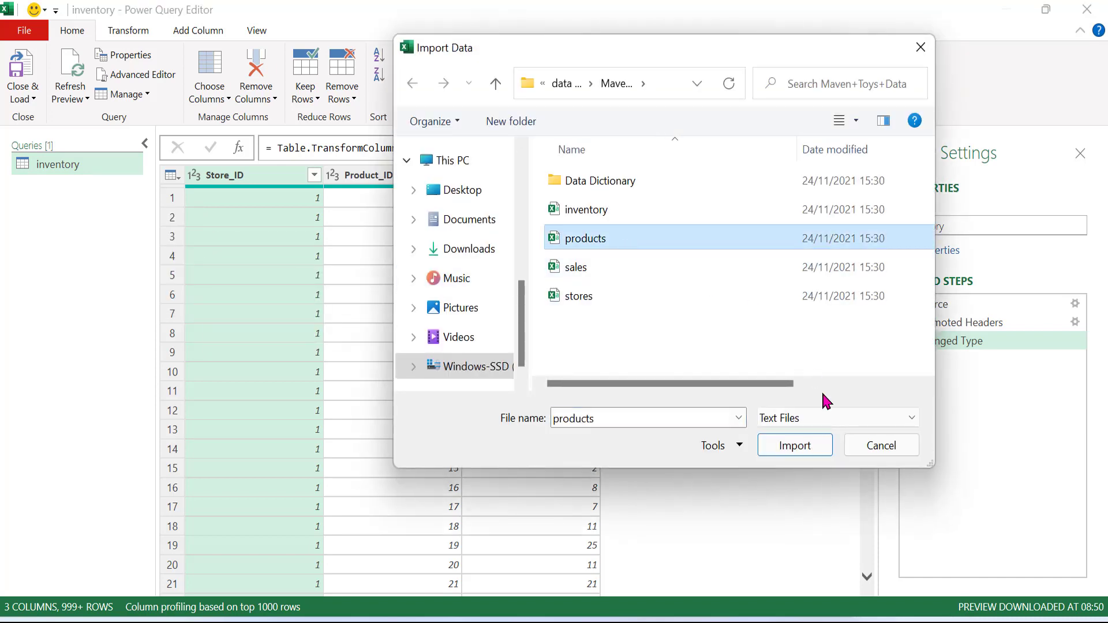
{"action": "left_click", "coordinate": [802, 450]}
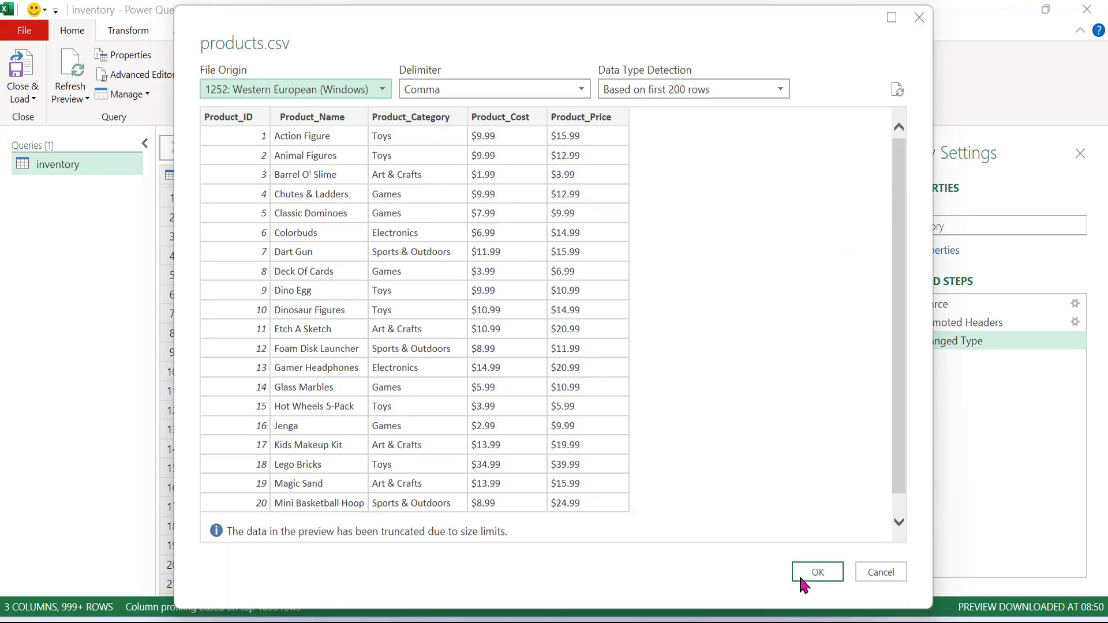
{"action": "left_click", "coordinate": [800, 577]}
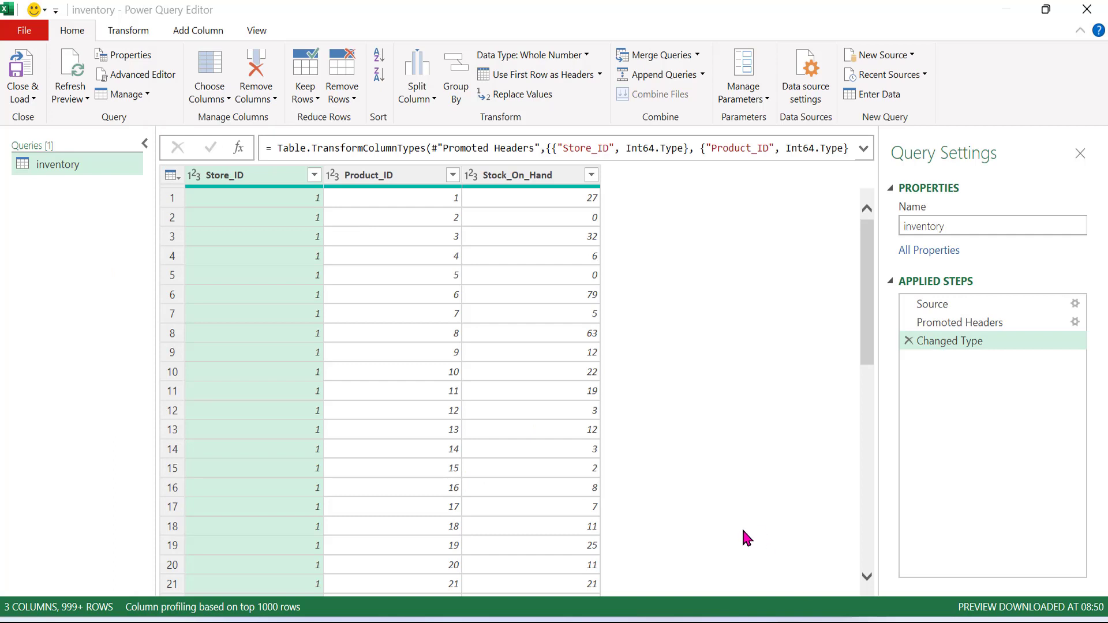
Add a new text/CSV query for the sales file in the same Maven+Toys+Data folder
{"action": "right_click", "coordinate": [74, 249]}
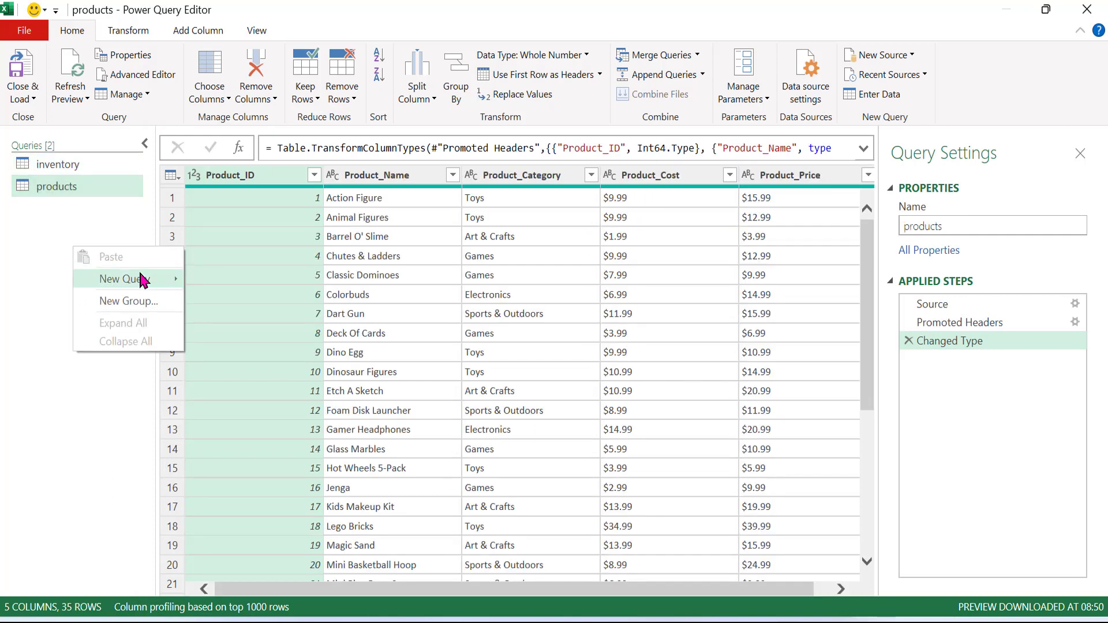
{"action": "mouse_move", "coordinate": [138, 279]}
{"action": "mouse_move", "coordinate": [278, 288]}
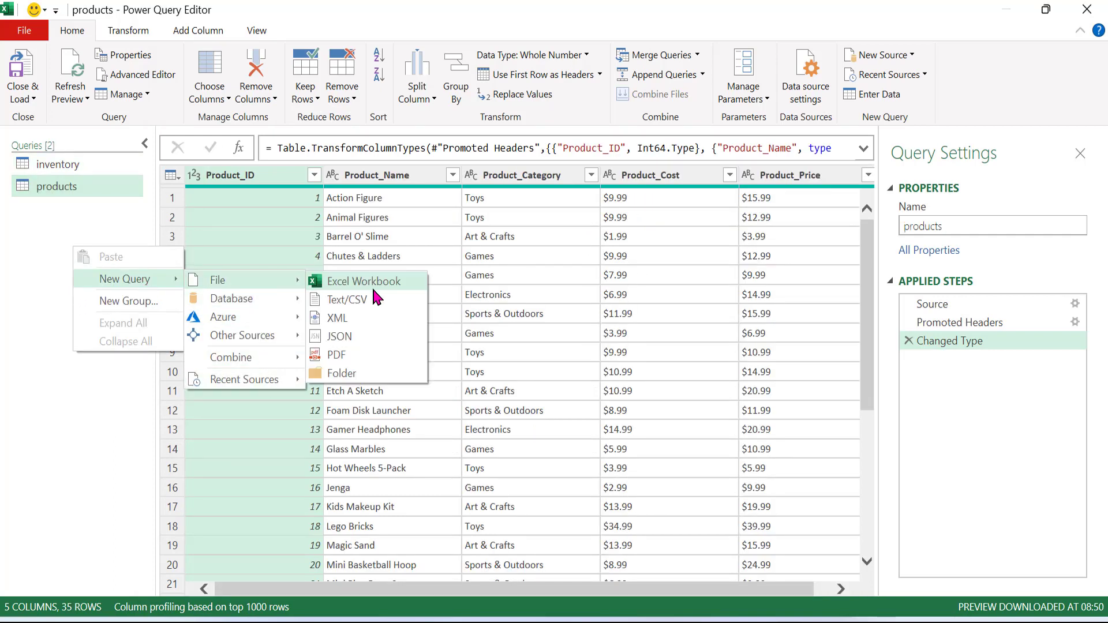
{"action": "left_click", "coordinate": [375, 298]}
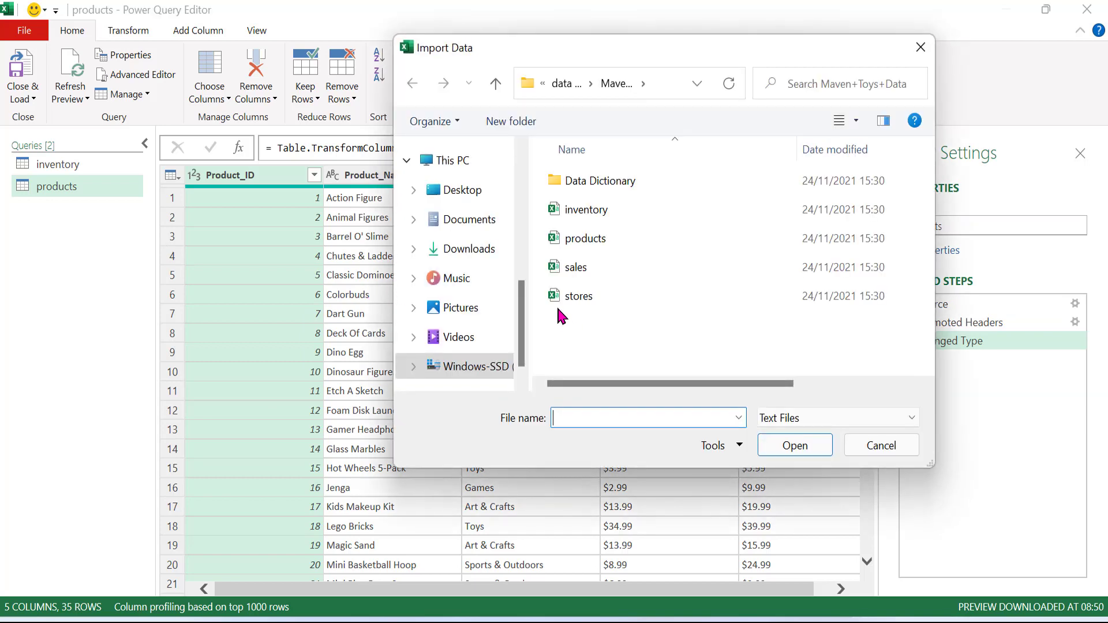
{"action": "left_click", "coordinate": [618, 258]}
{"action": "left_click", "coordinate": [796, 446]}
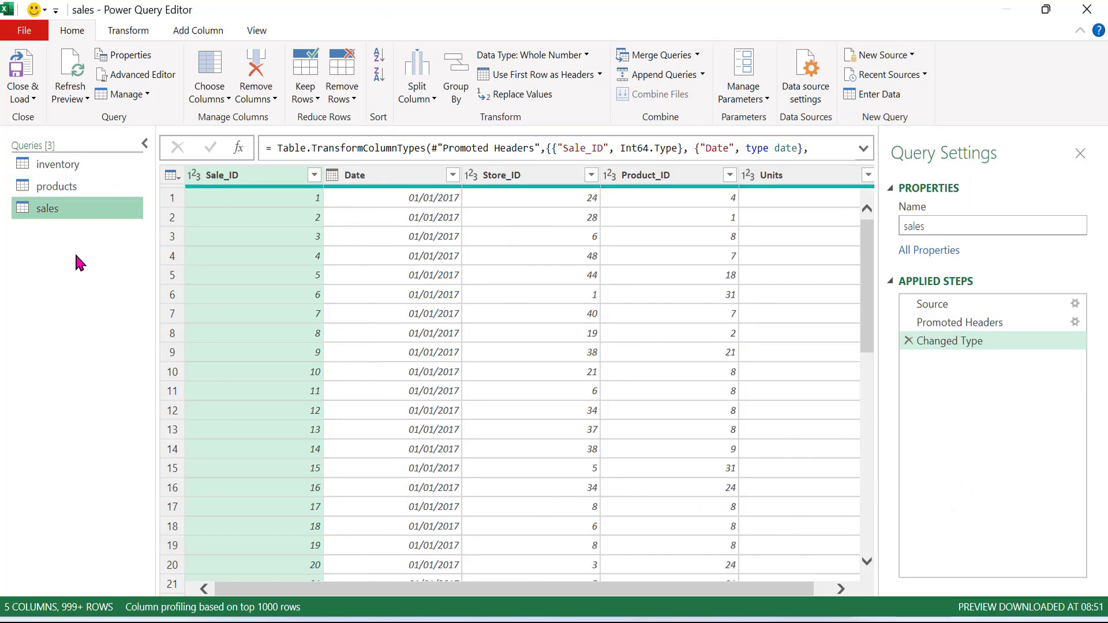
Add a new text/CSV query for the stores file and view its columns through Store_Open_Date
{"action": "right_click", "coordinate": [60, 248]}
{"action": "mouse_move", "coordinate": [113, 279]}
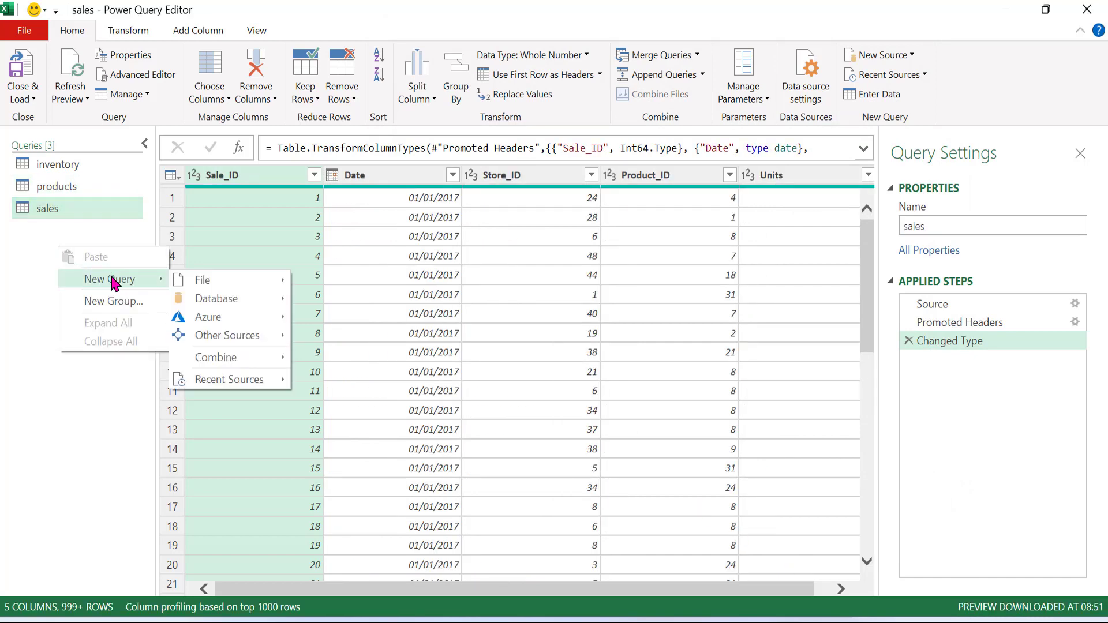
{"action": "mouse_move", "coordinate": [257, 283]}
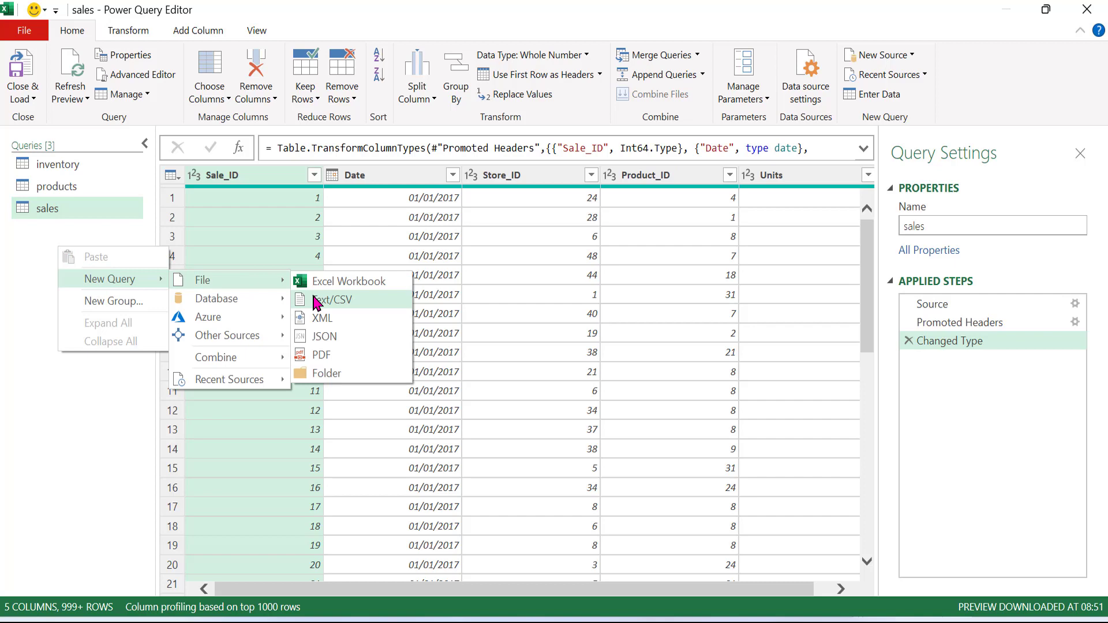
{"action": "left_click", "coordinate": [366, 304]}
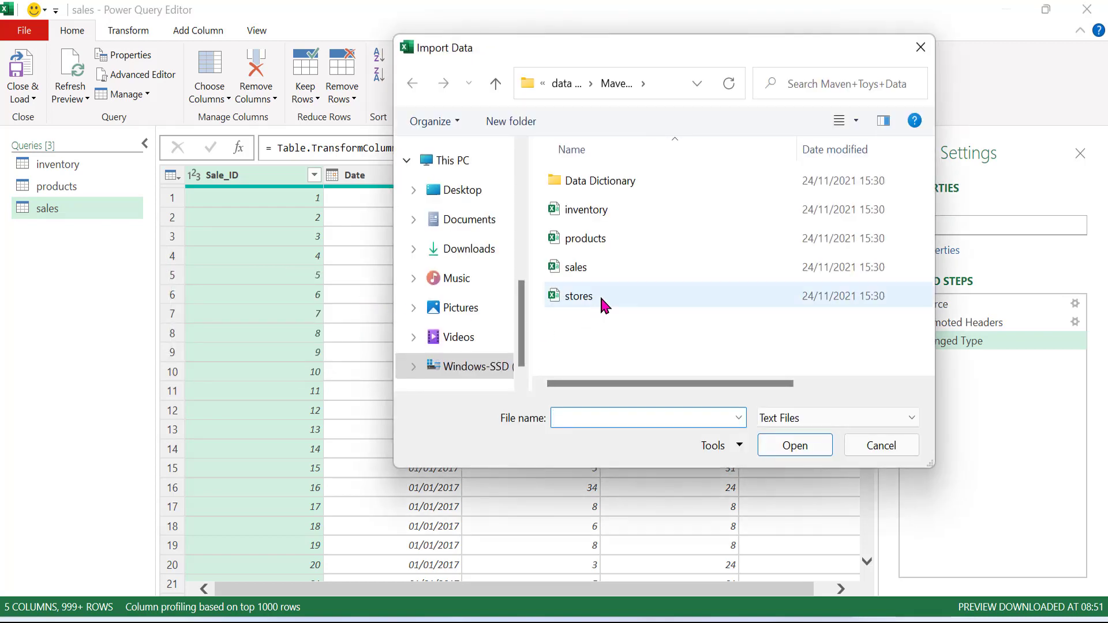
{"action": "left_click", "coordinate": [600, 296]}
{"action": "left_click", "coordinate": [802, 447]}
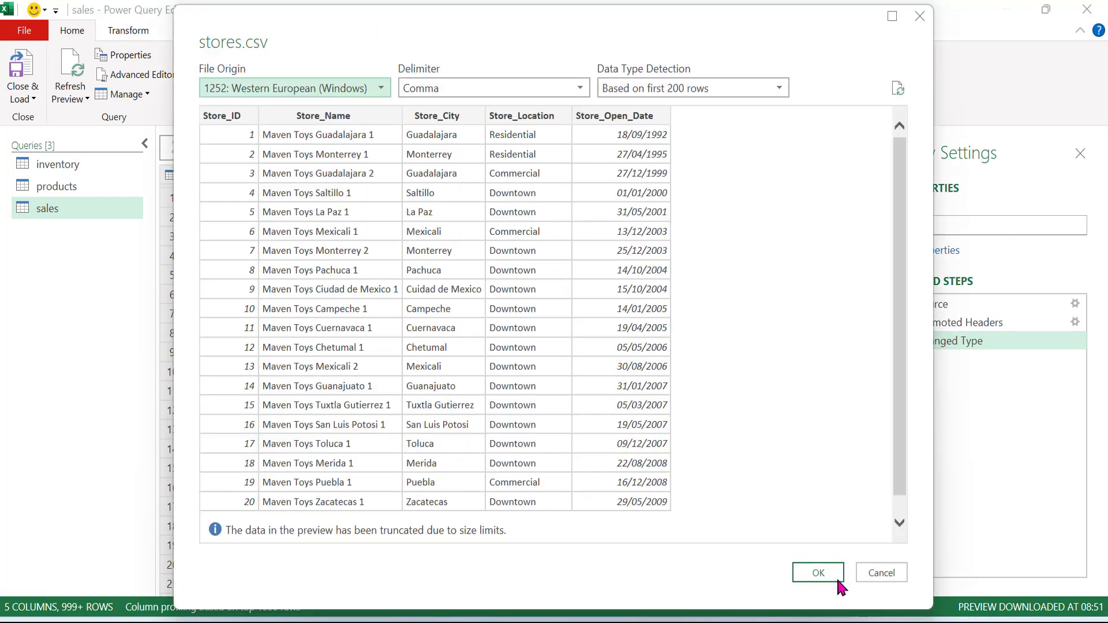
{"action": "left_click", "coordinate": [829, 568]}
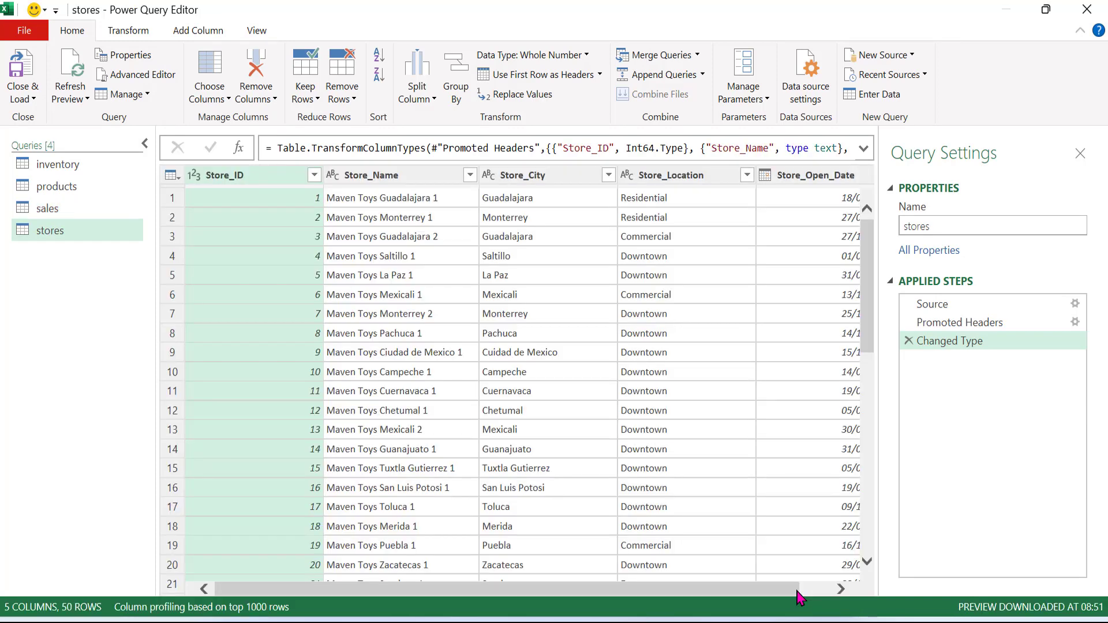
{"action": "left_click_drag", "start_coordinate": [796, 588], "coordinate": [837, 591]}
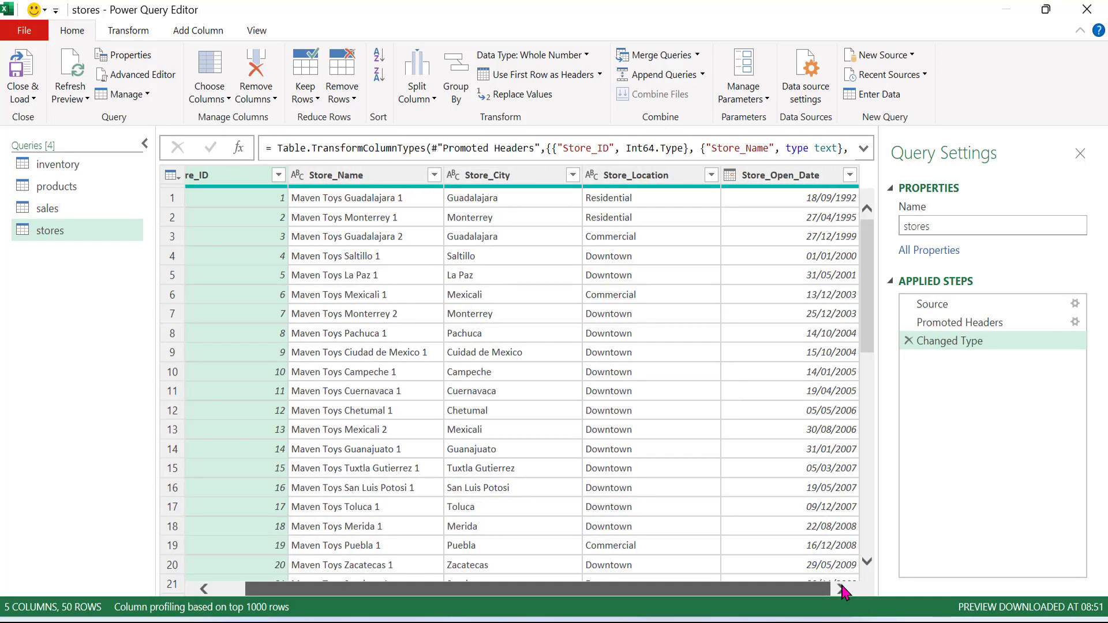
In the products query, extract the Product_Cost text after the "$" delimiter and change that column's data type to Currency
{"action": "left_click", "coordinate": [77, 168]}
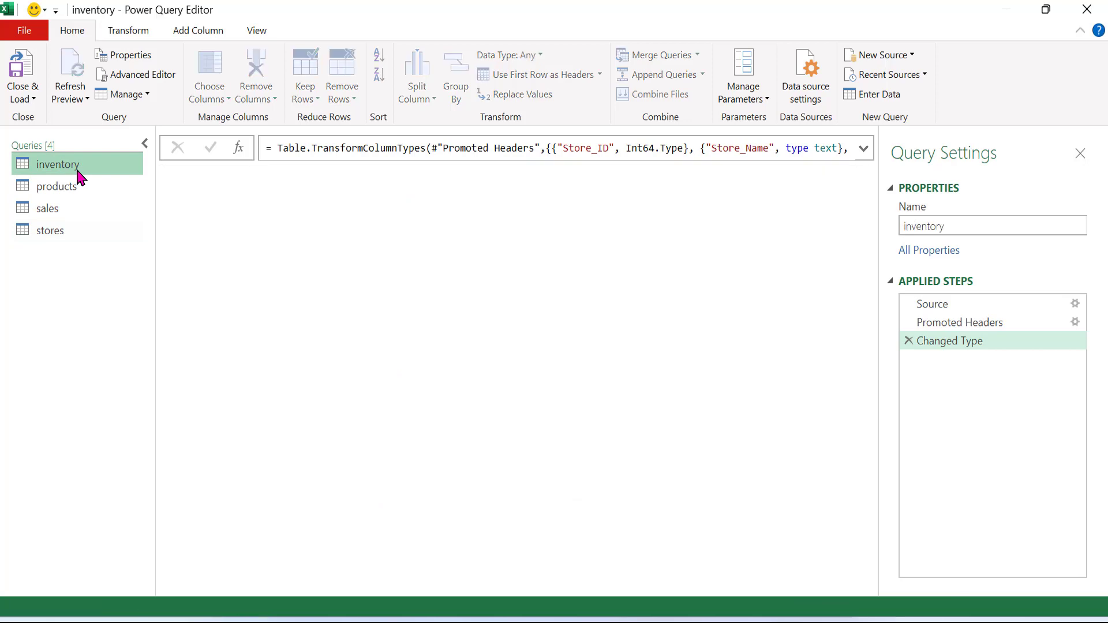
{"action": "left_click", "coordinate": [67, 194]}
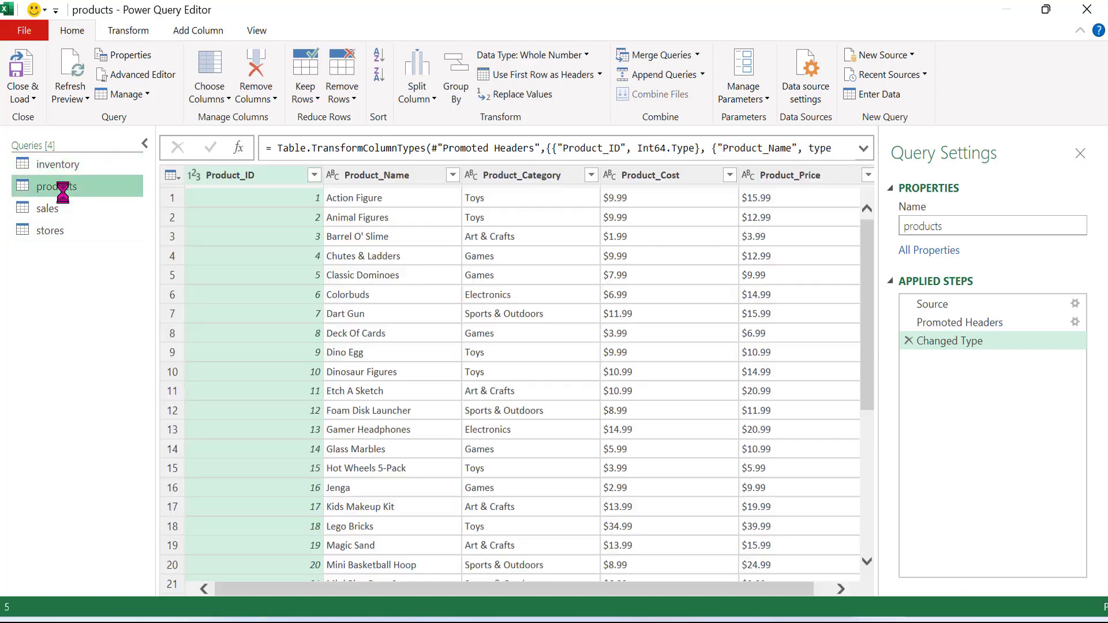
{"action": "left_click", "coordinate": [652, 176]}
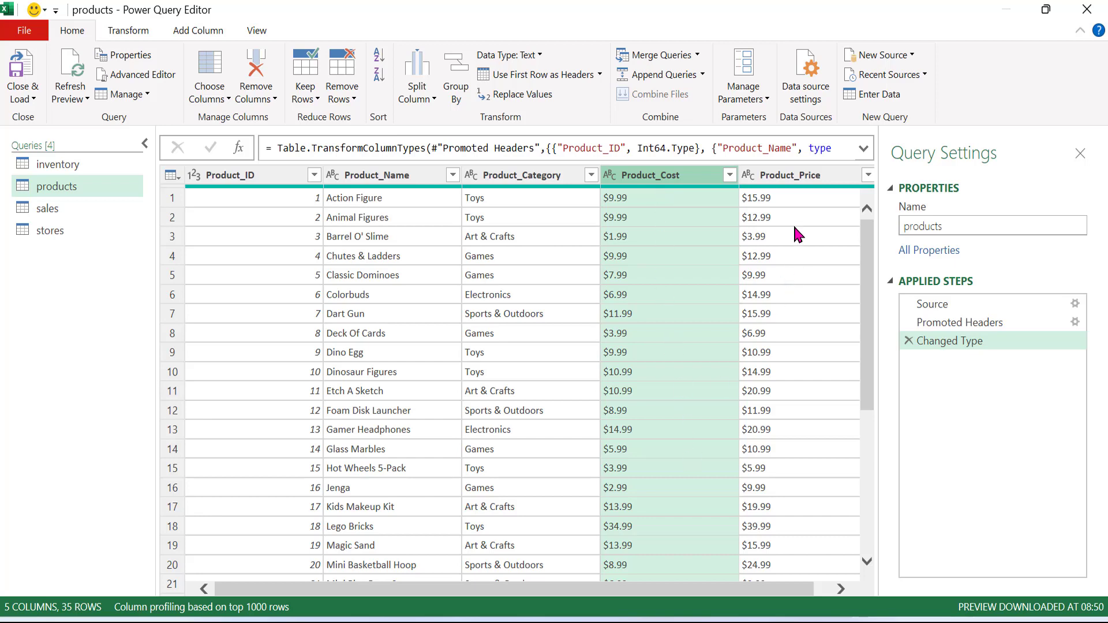
{"action": "left_click", "coordinate": [808, 176]}
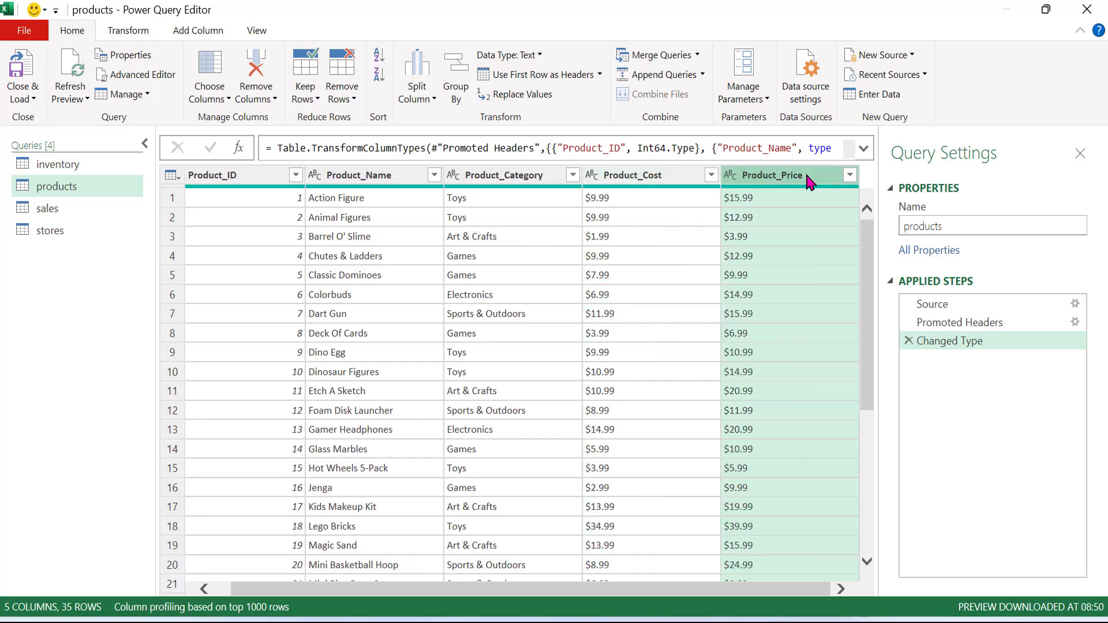
{"action": "left_click", "coordinate": [653, 197]}
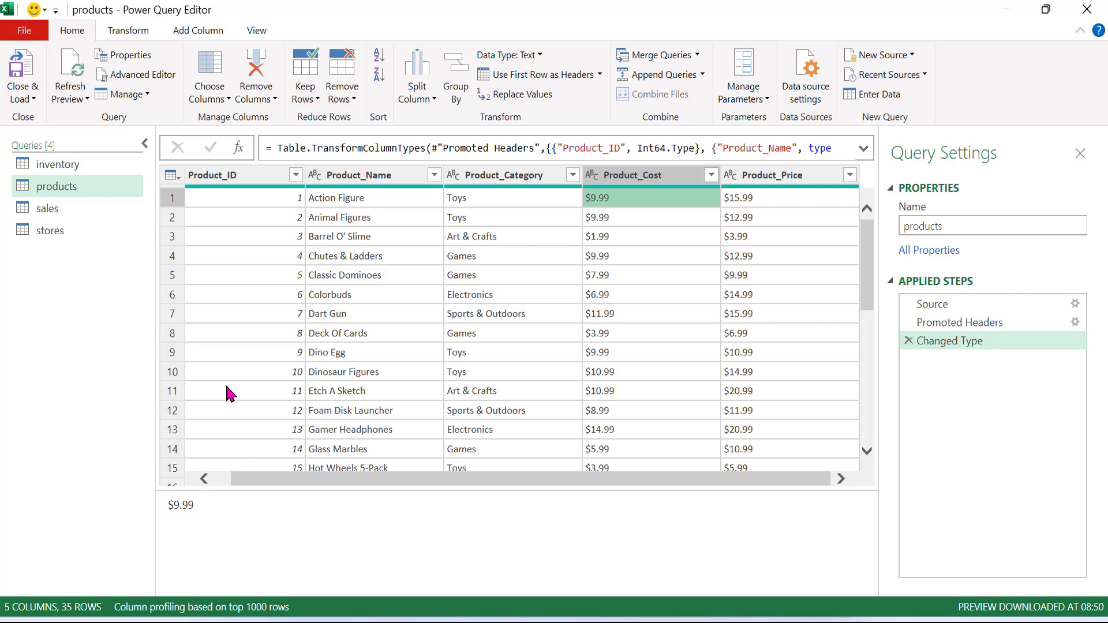
{"action": "left_click", "coordinate": [140, 36]}
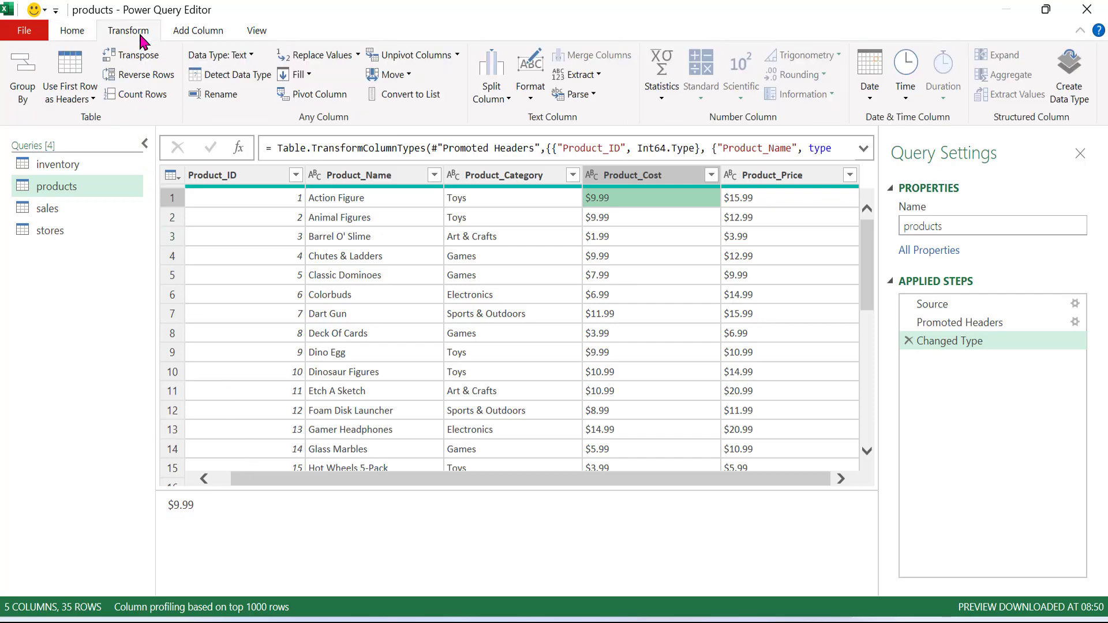
{"action": "left_click", "coordinate": [598, 79]}
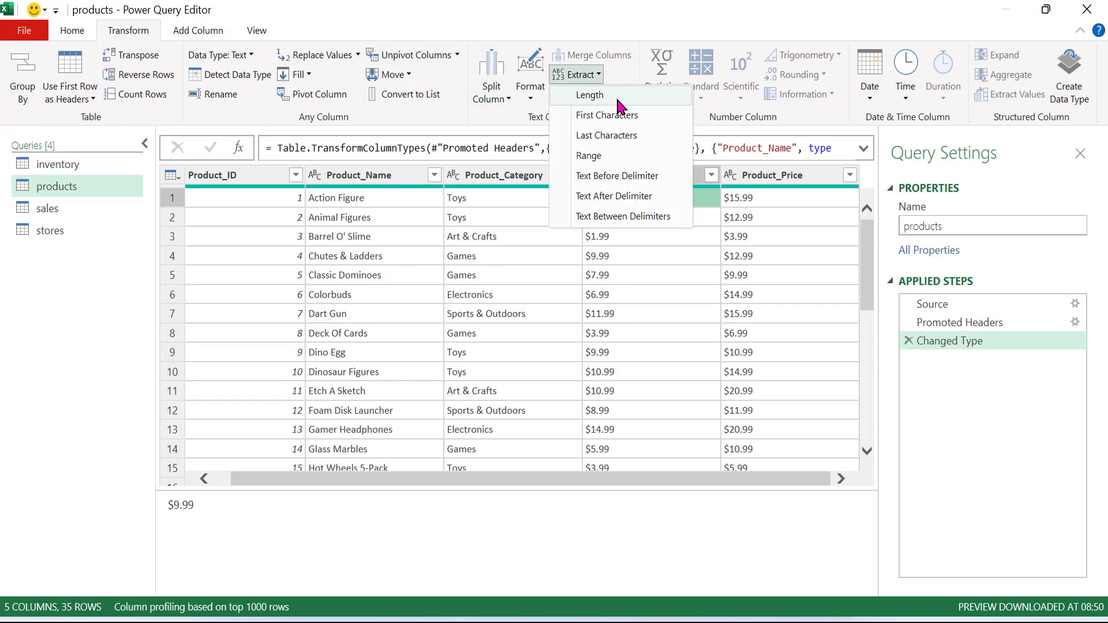
{"action": "left_click", "coordinate": [638, 199]}
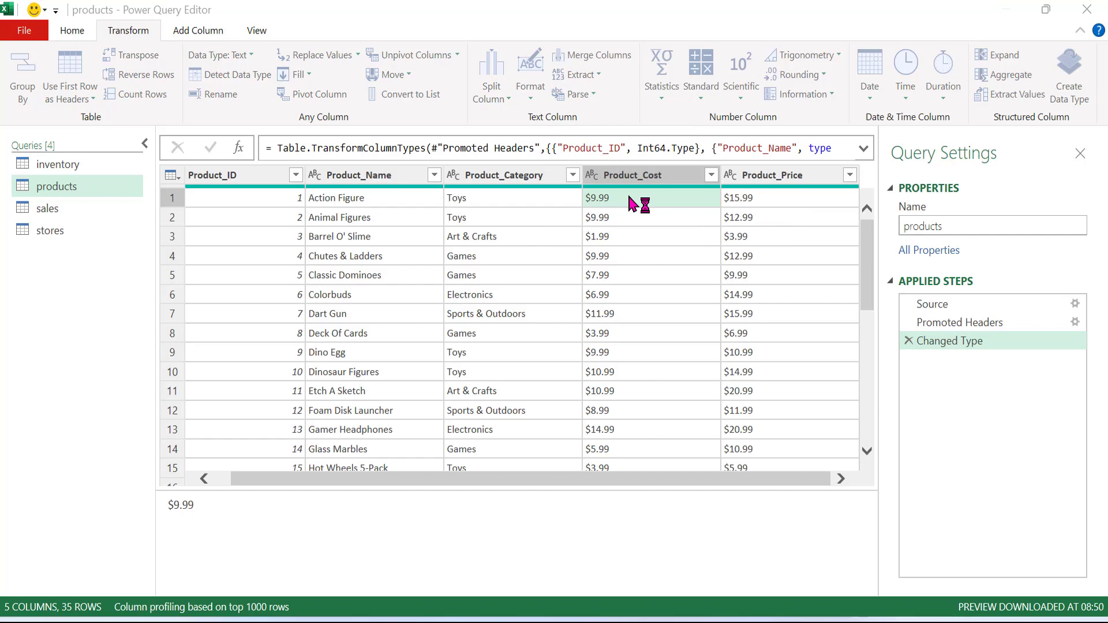
{"action": "type", "text": "$"}
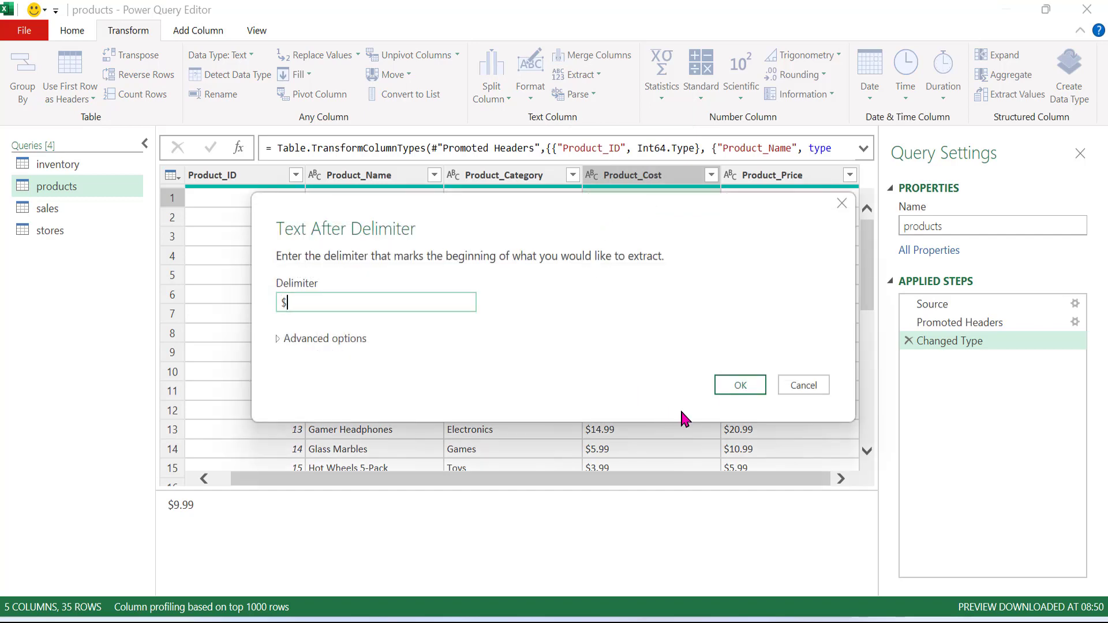
{"action": "left_click", "coordinate": [746, 383]}
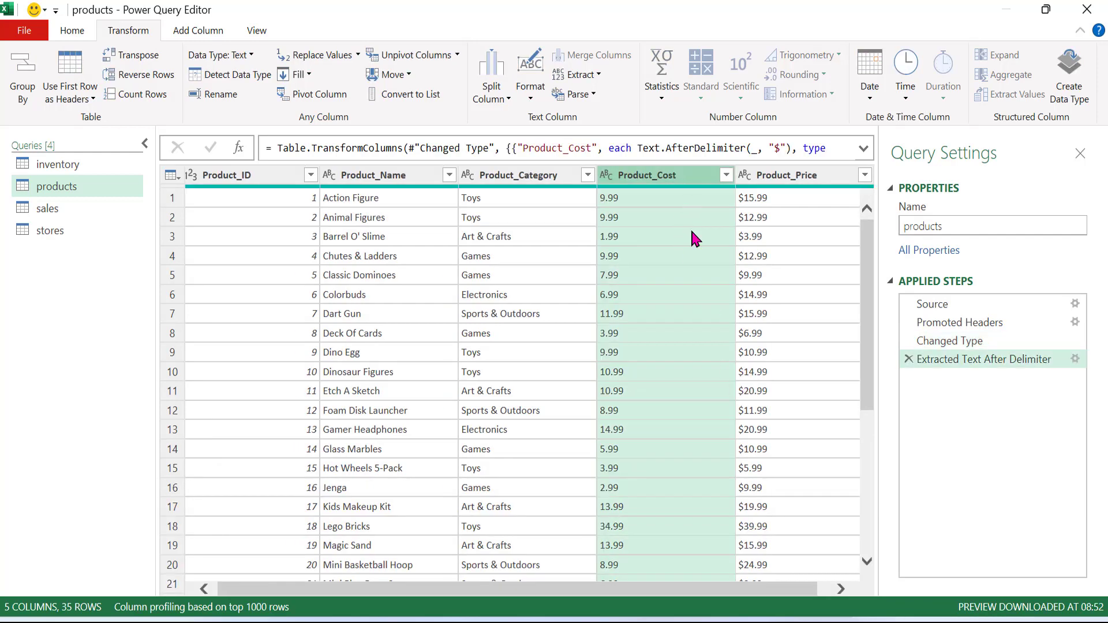
{"action": "left_click", "coordinate": [607, 176]}
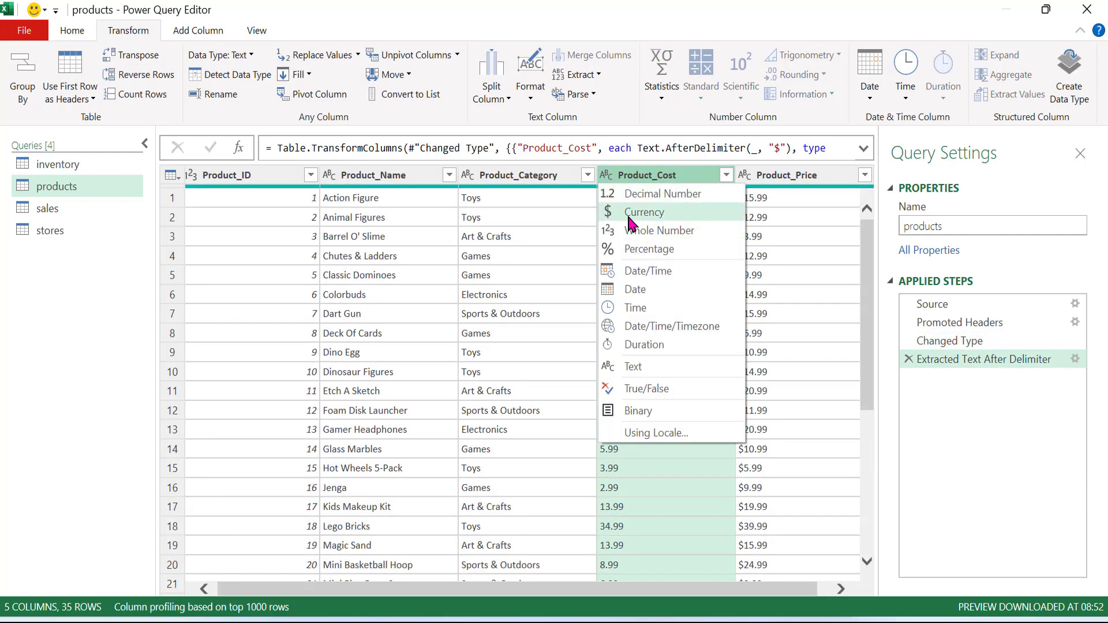
{"action": "left_click", "coordinate": [628, 212]}
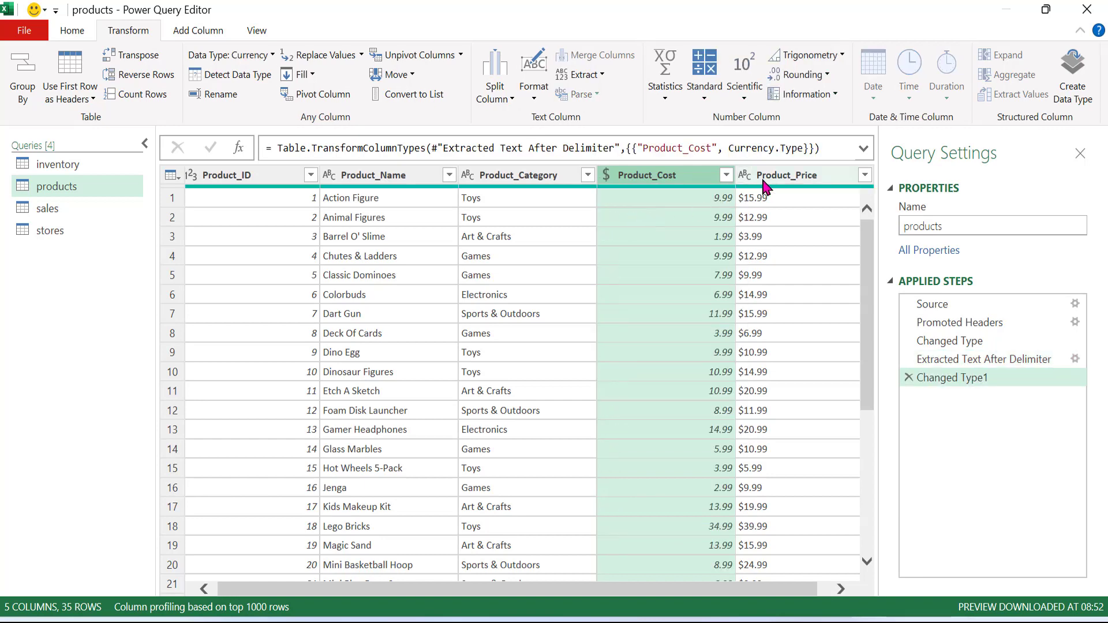
Extract the Product_Price text after the "$" delimiter in the products query
{"action": "left_click", "coordinate": [779, 176]}
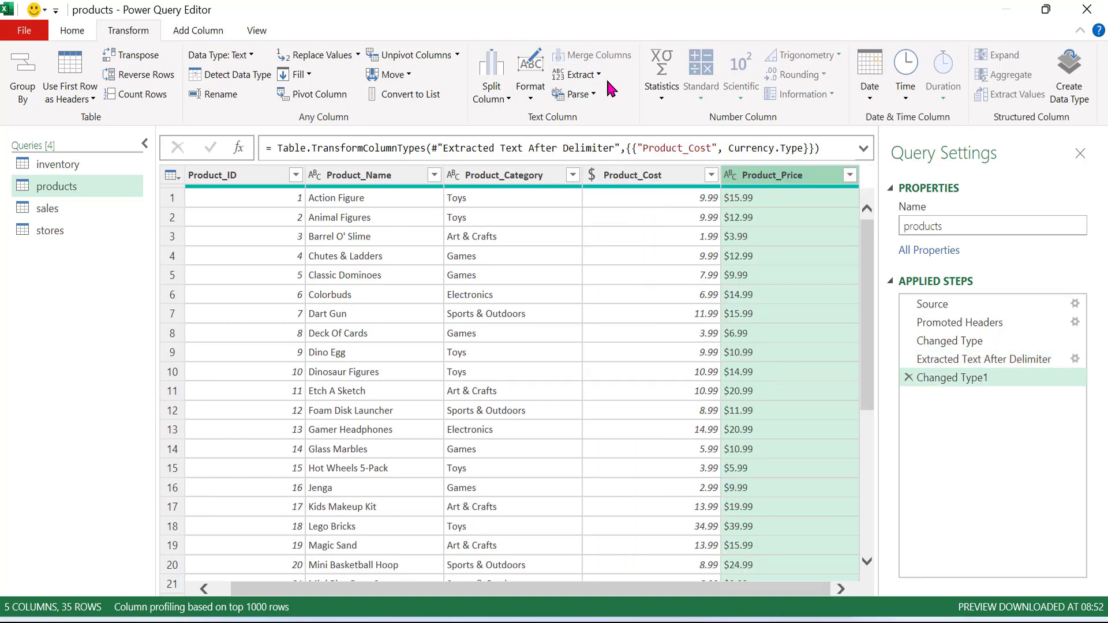
{"action": "left_click", "coordinate": [577, 74]}
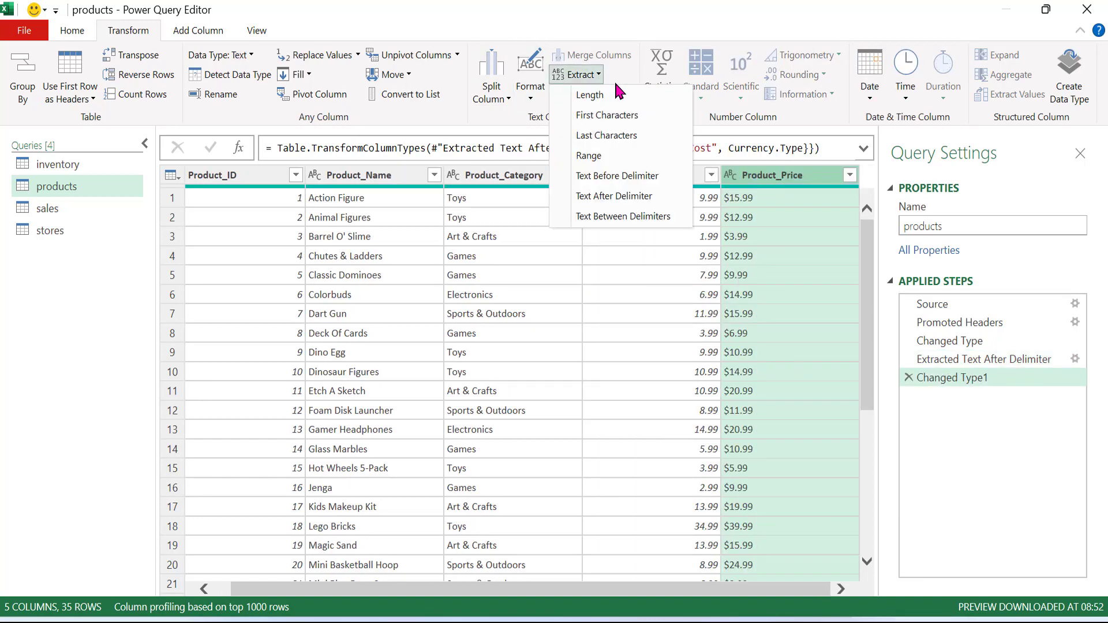
{"action": "left_click", "coordinate": [640, 198]}
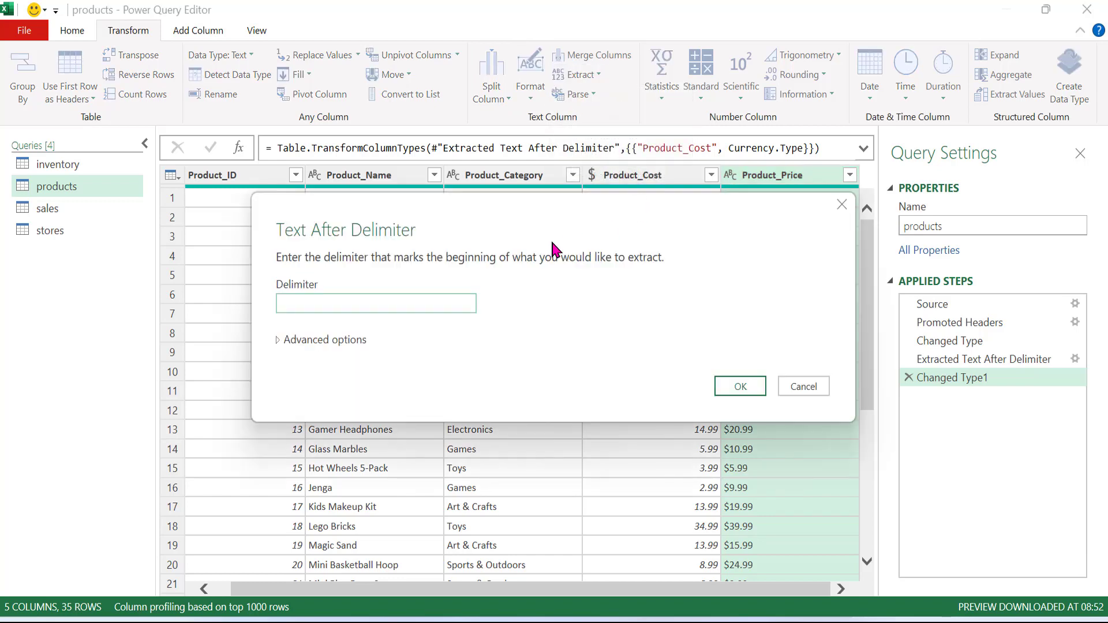
{"action": "type", "text": "$"}
{"action": "left_click", "coordinate": [735, 389]}
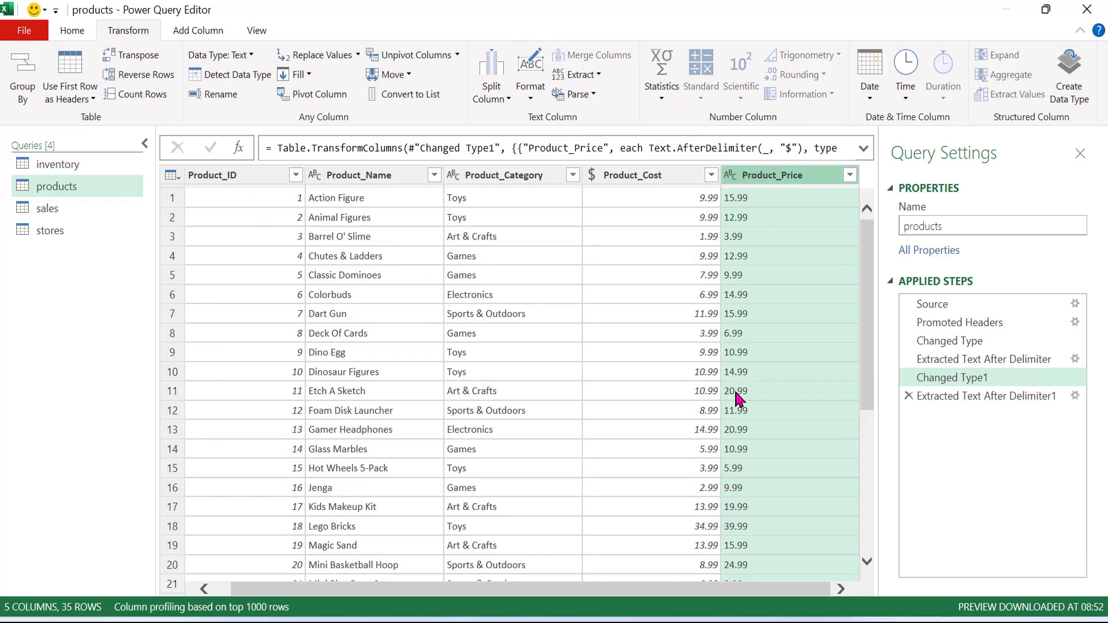
Review the columns of the sales, inventory, products and stores queries, finishing on the sales query
{"action": "left_click", "coordinate": [64, 206]}
{"action": "left_click", "coordinate": [71, 229]}
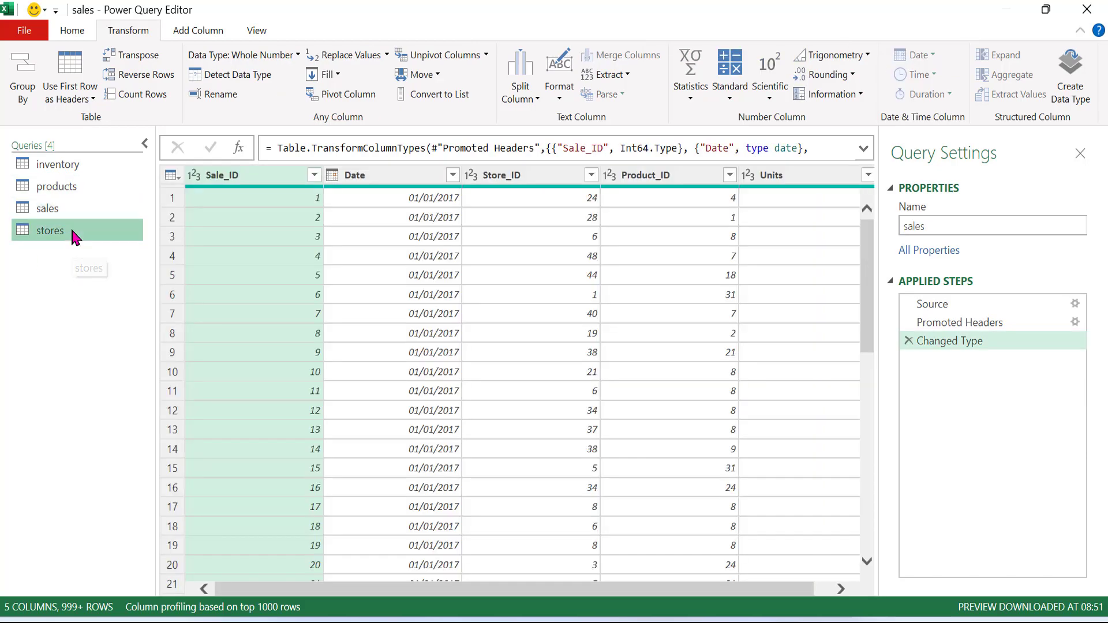
{"action": "left_click", "coordinate": [83, 208]}
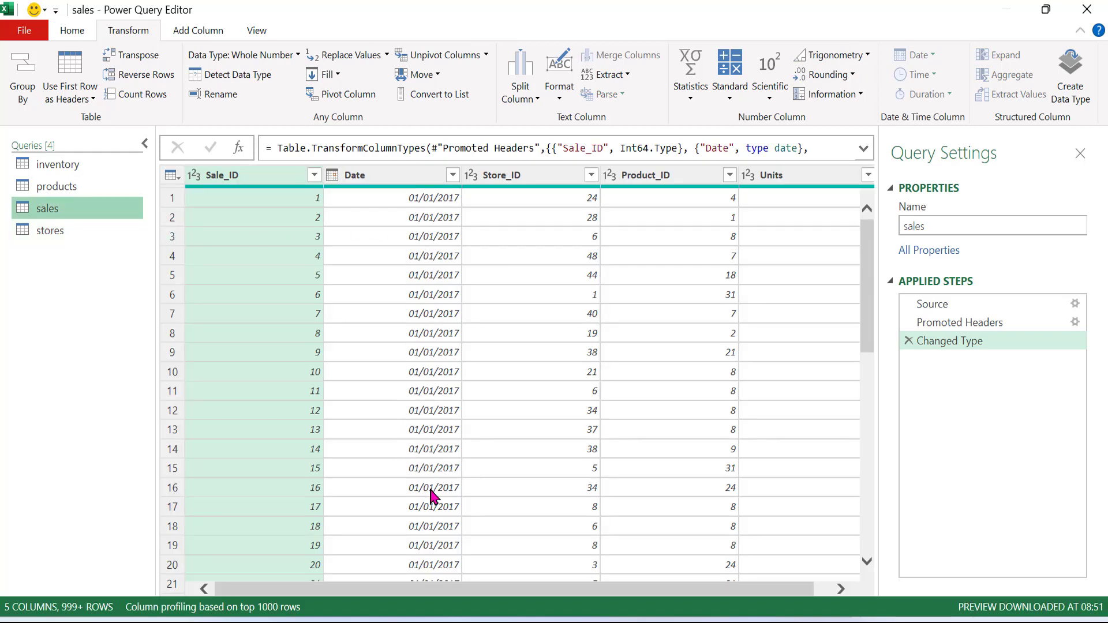
{"action": "left_click_drag", "start_coordinate": [550, 584], "coordinate": [605, 570]}
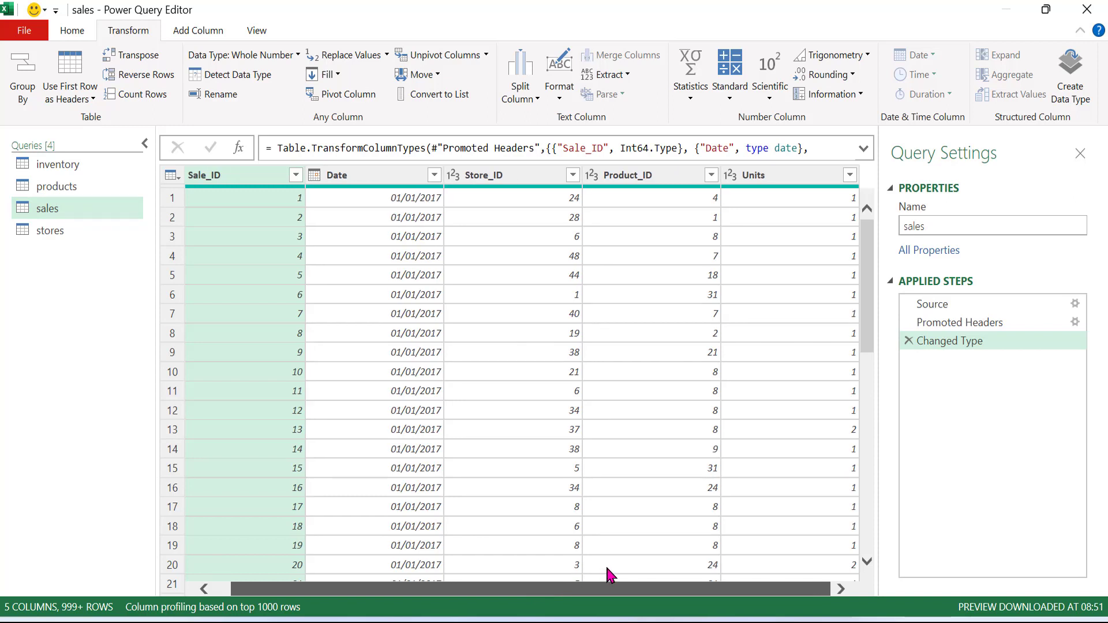
{"action": "left_click_drag", "start_coordinate": [607, 569], "coordinate": [607, 569]}
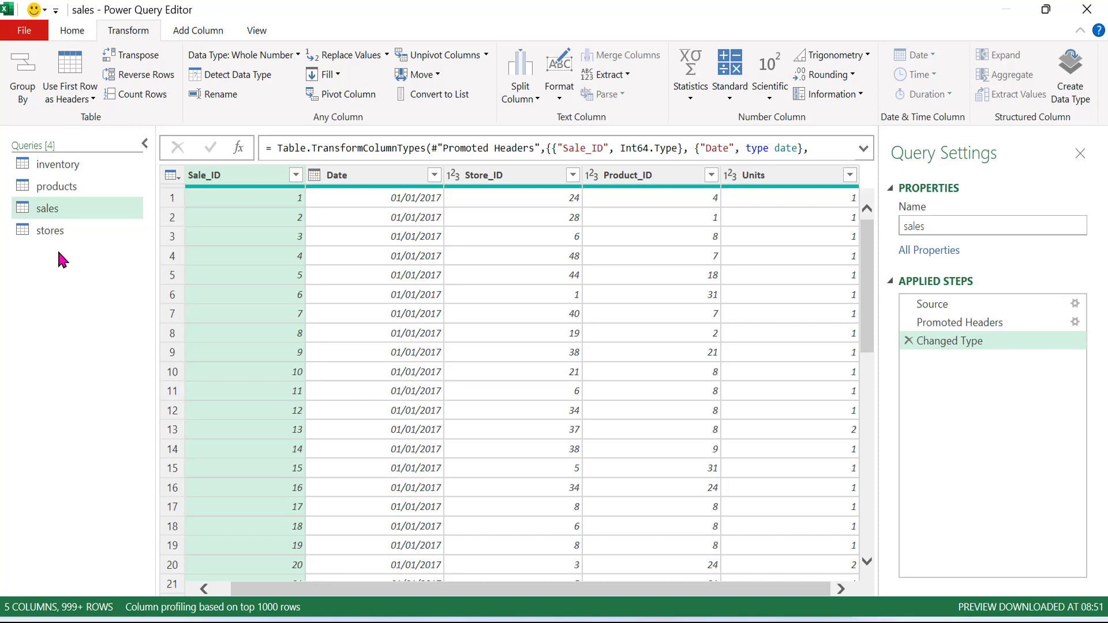
{"action": "left_click", "coordinate": [56, 209]}
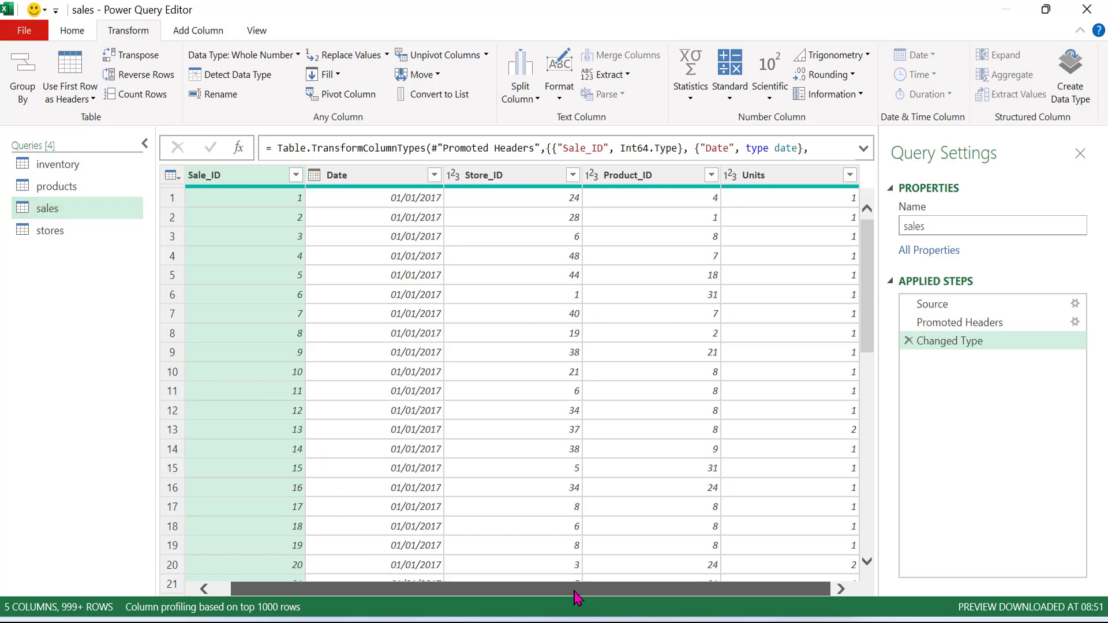
{"action": "left_click", "coordinate": [110, 166]}
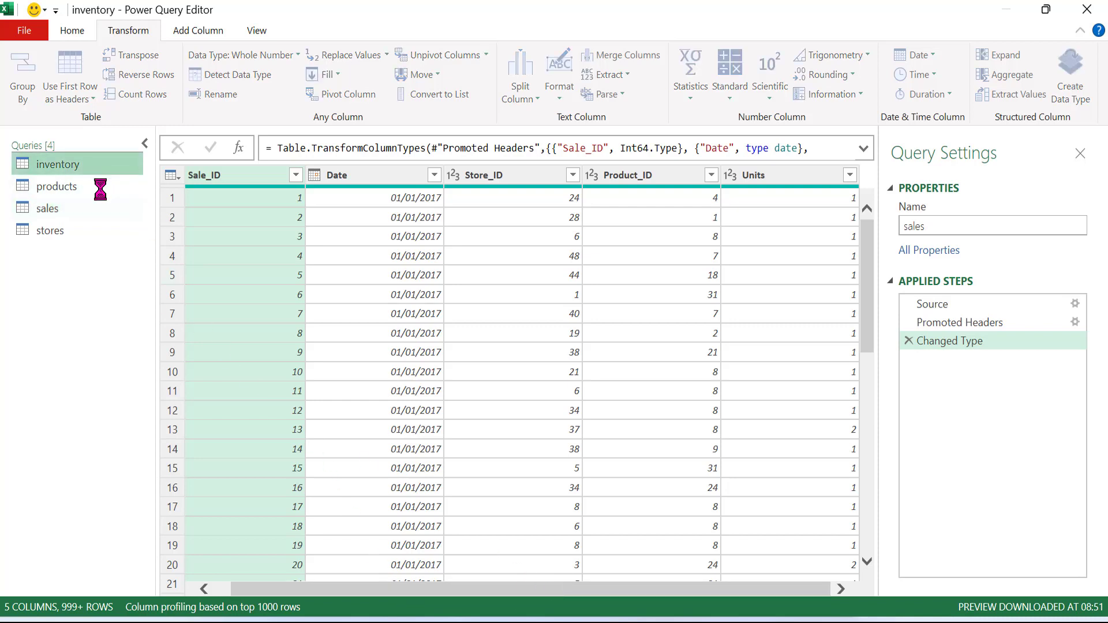
{"action": "left_click", "coordinate": [100, 192]}
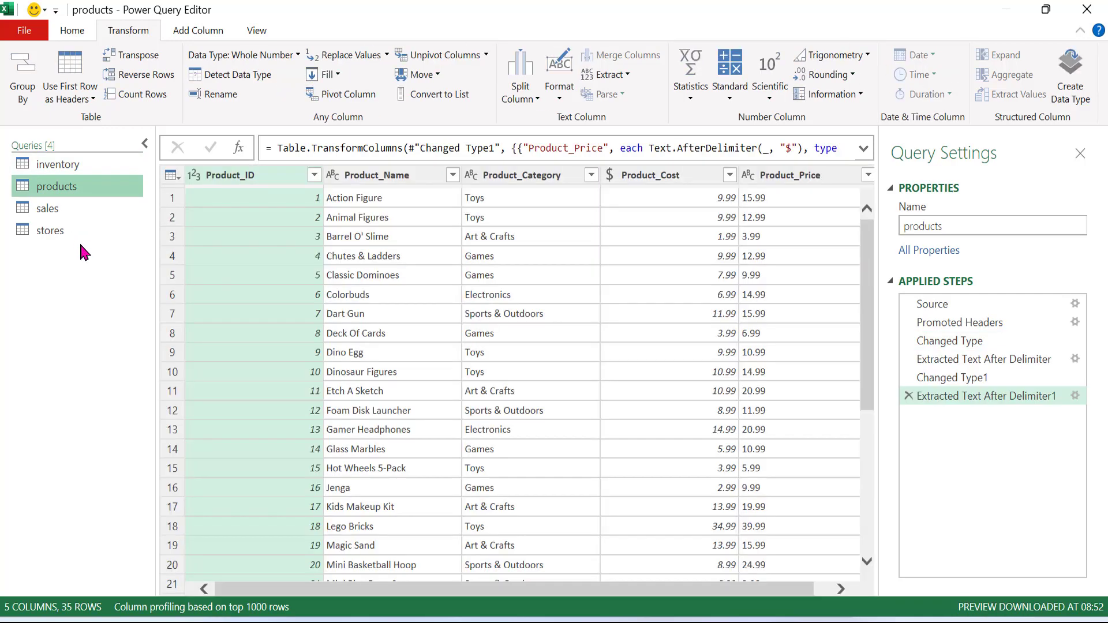
{"action": "left_click", "coordinate": [79, 240]}
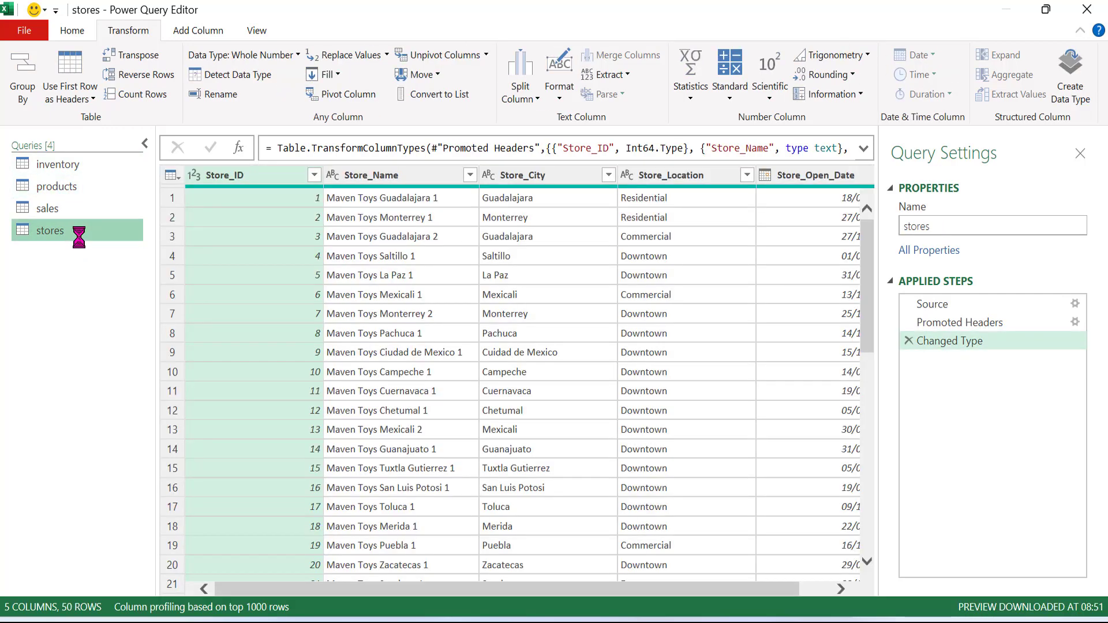
{"action": "left_click", "coordinate": [113, 199]}
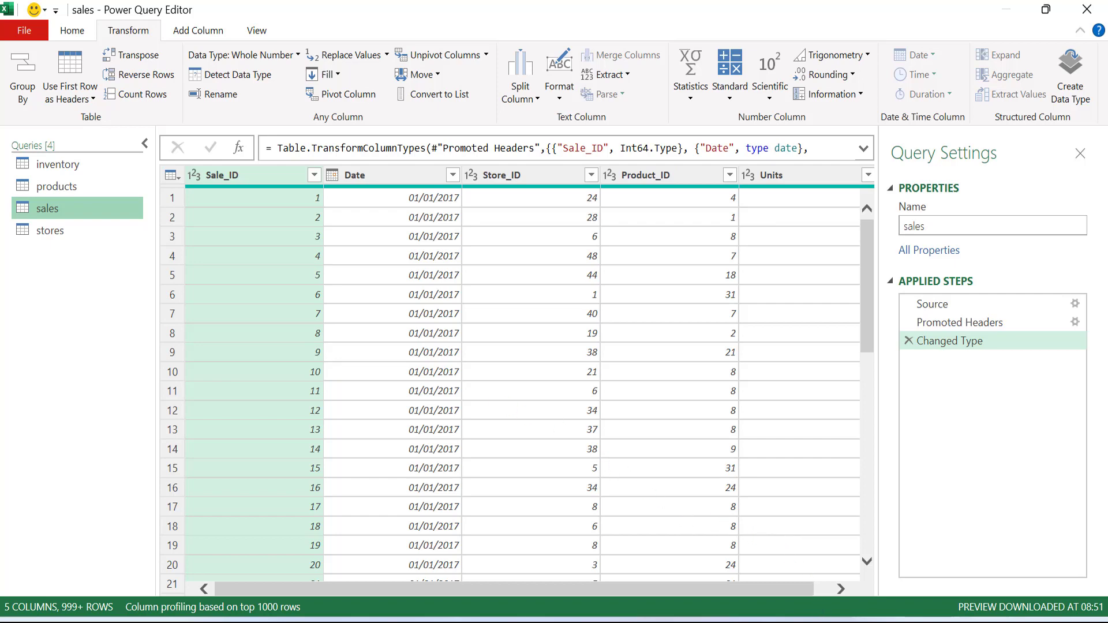
Switch to the "calendar pq" file in Notepad, copy all of its M code and minimize the window
{"action": "key", "text": "alt+Tab"}
{"action": "left_click", "coordinate": [522, 323]}
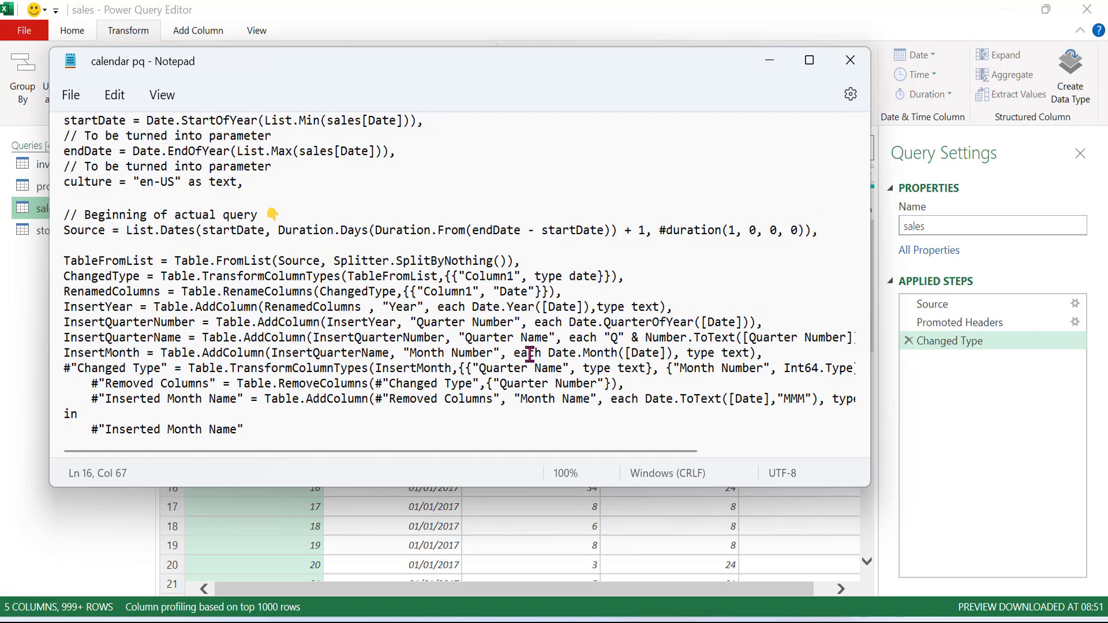
{"action": "key", "text": "ctrl+a"}
{"action": "key", "text": "ctrl+c"}
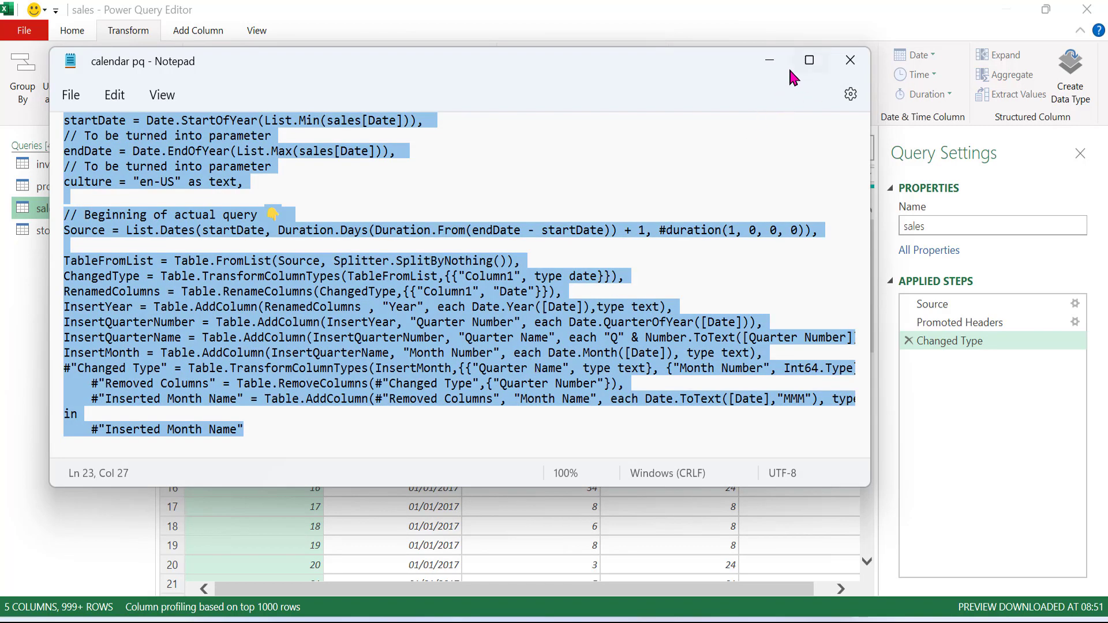
{"action": "left_click", "coordinate": [767, 60]}
Create a new blank query alongside the four imported queries
{"action": "right_click", "coordinate": [27, 276]}
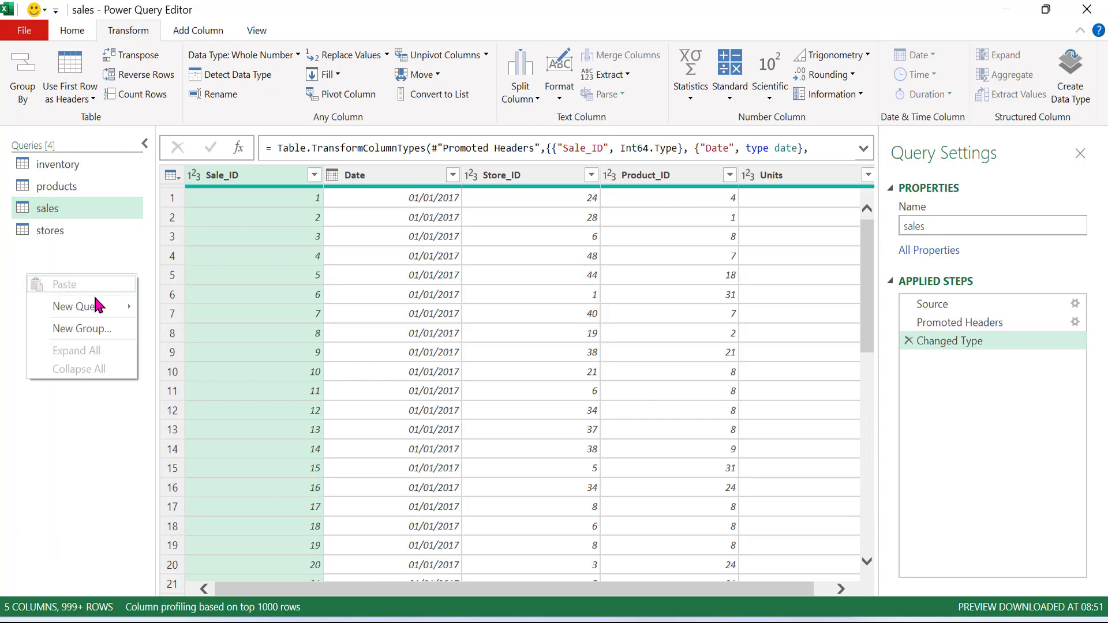
{"action": "mouse_move", "coordinate": [99, 305]}
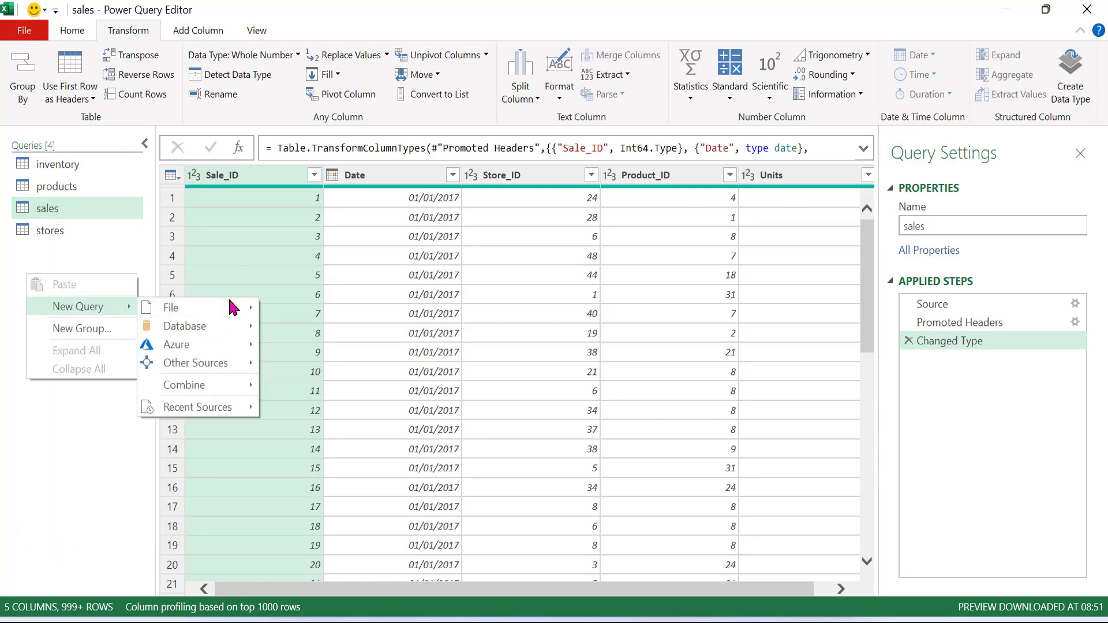
{"action": "mouse_move", "coordinate": [230, 385]}
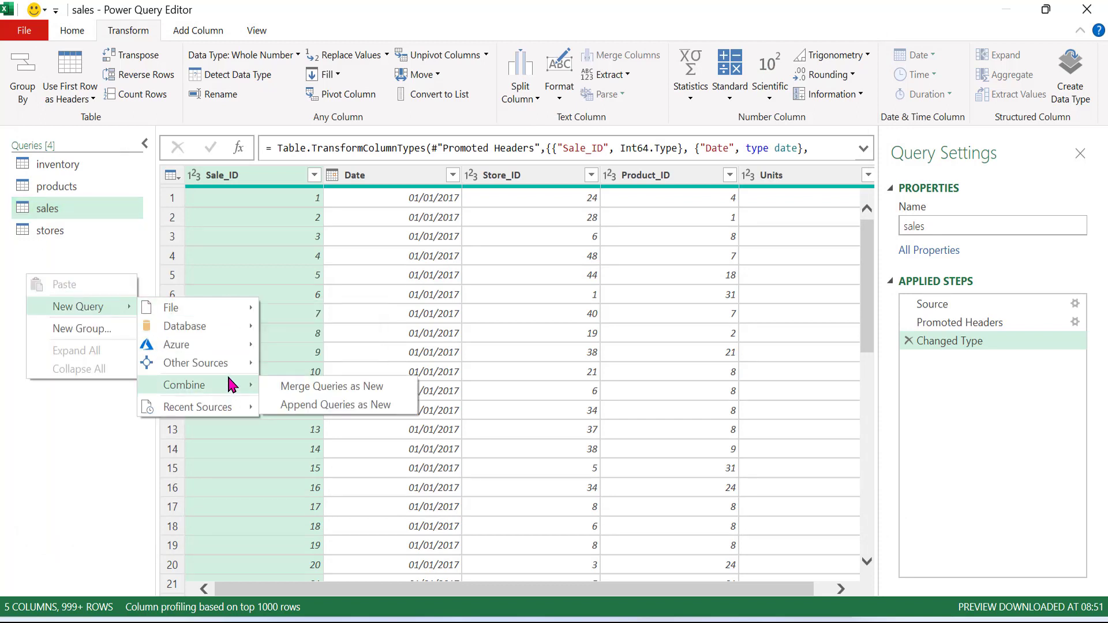
{"action": "mouse_move", "coordinate": [235, 363]}
{"action": "left_click", "coordinate": [310, 439]}
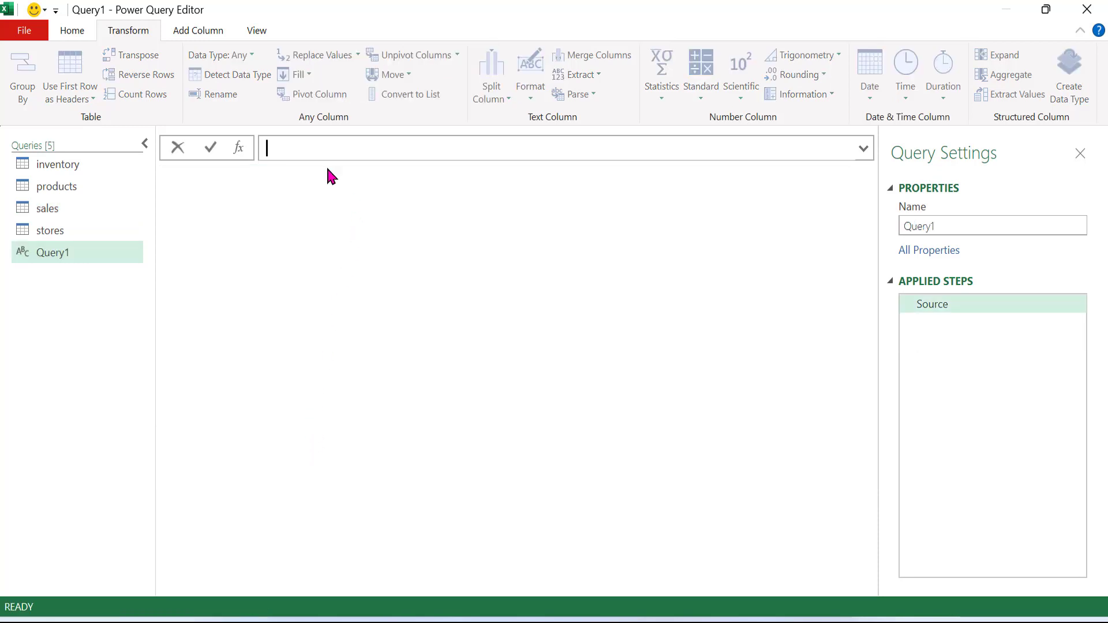
Replace the blank query's default code in the Advanced Editor with the copied calendar code and apply it
{"action": "left_click", "coordinate": [270, 31]}
{"action": "left_click", "coordinate": [472, 87]}
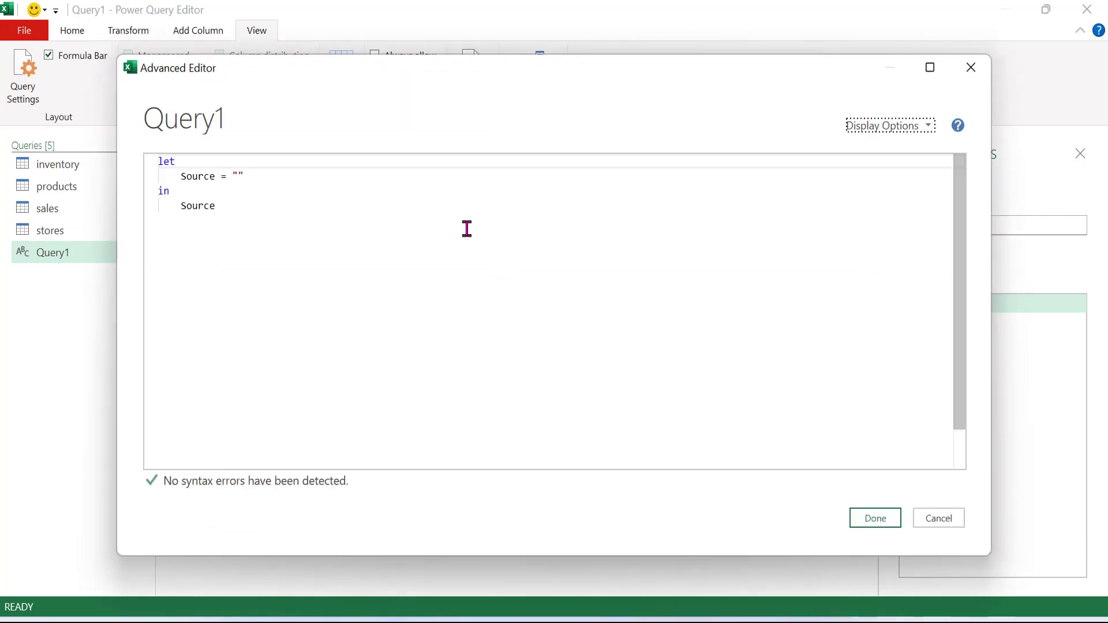
{"action": "key", "text": "ctrl+a"}
{"action": "key", "text": "ctrl+v"}
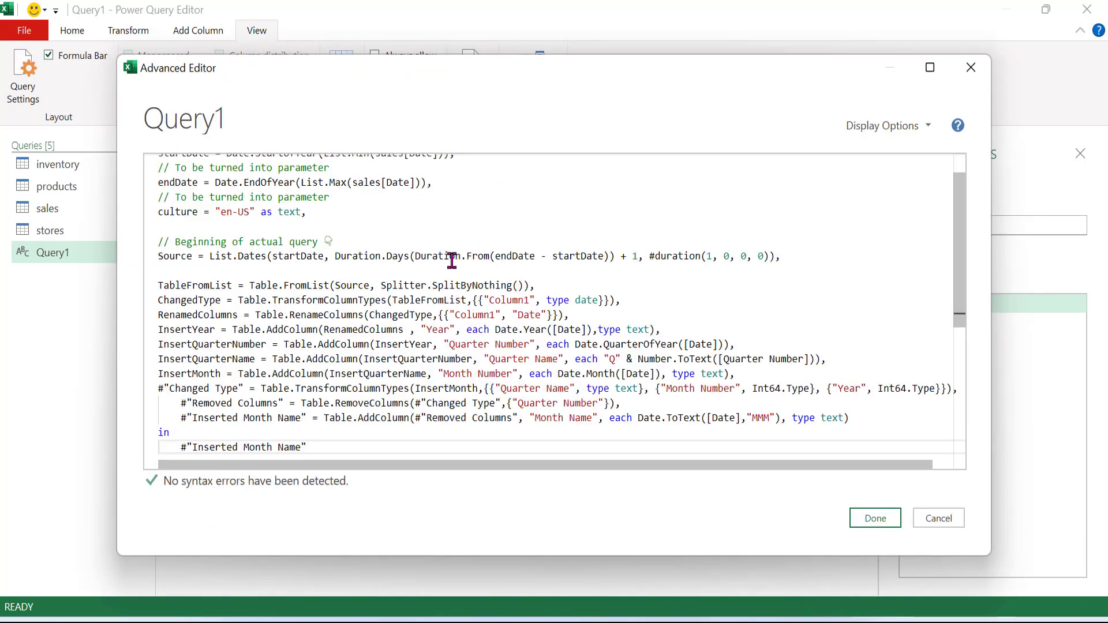
{"action": "scroll", "coordinate": [452, 259], "scroll_direction": "up", "scroll_amount": 2}
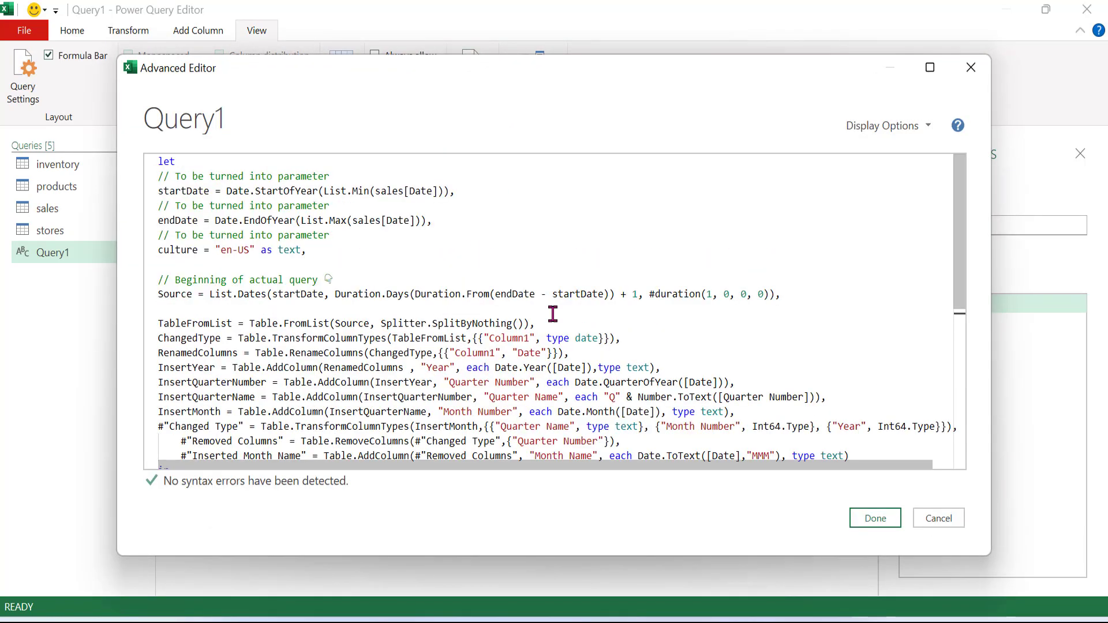
{"action": "left_click", "coordinate": [868, 522]}
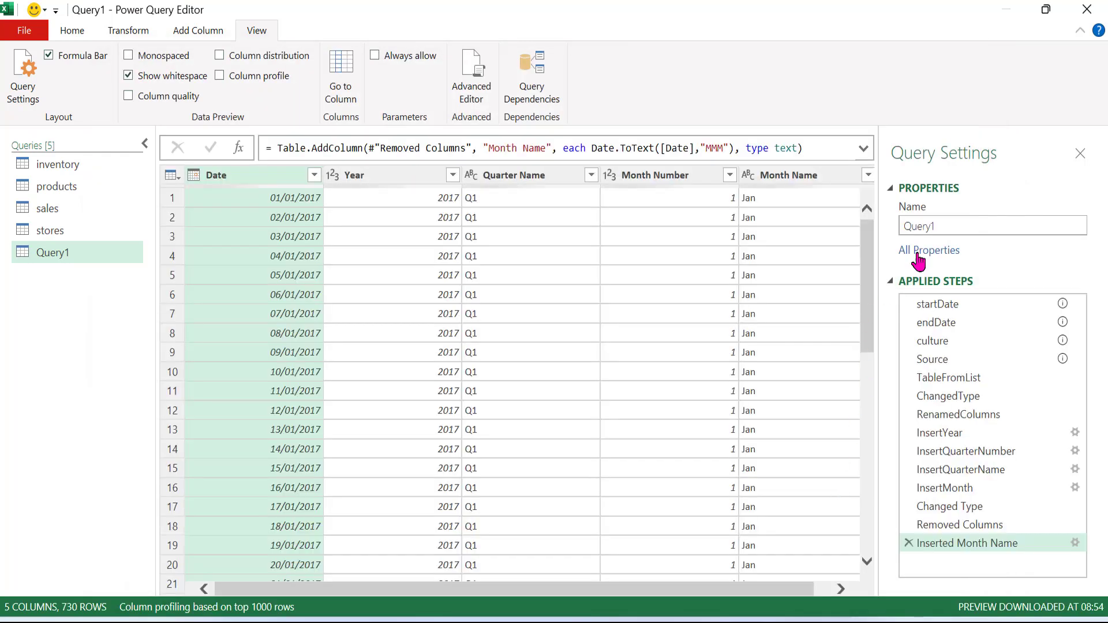
Rename the new date query from the blank query as Calendar
{"action": "key", "text": "ctrl+a"}
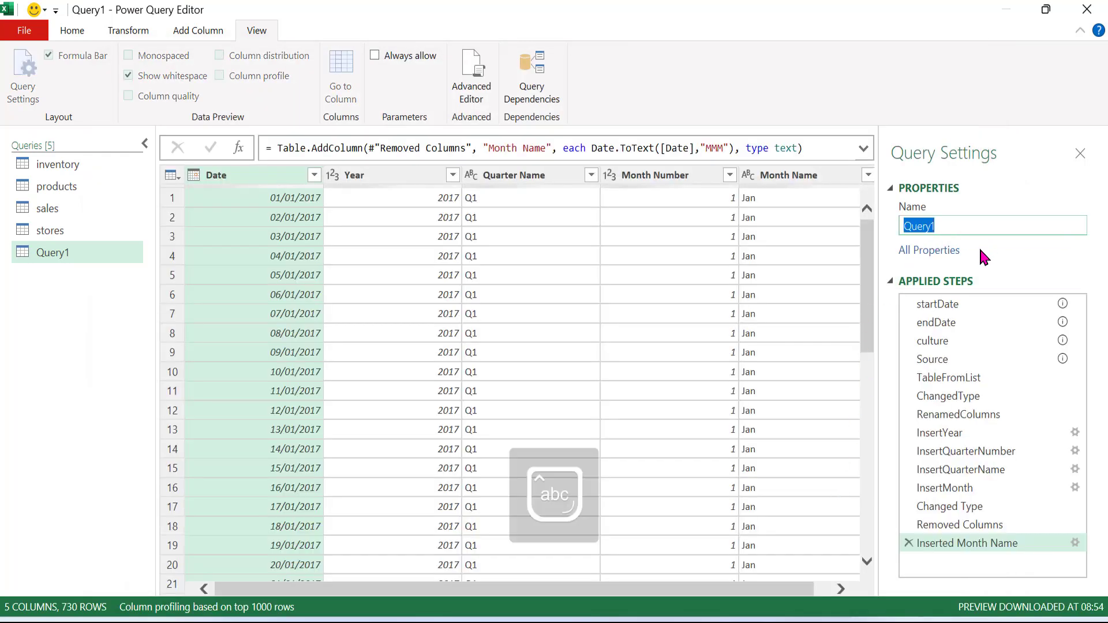
{"action": "type", "text": "dalendar"}
{"action": "key", "text": "Return"}
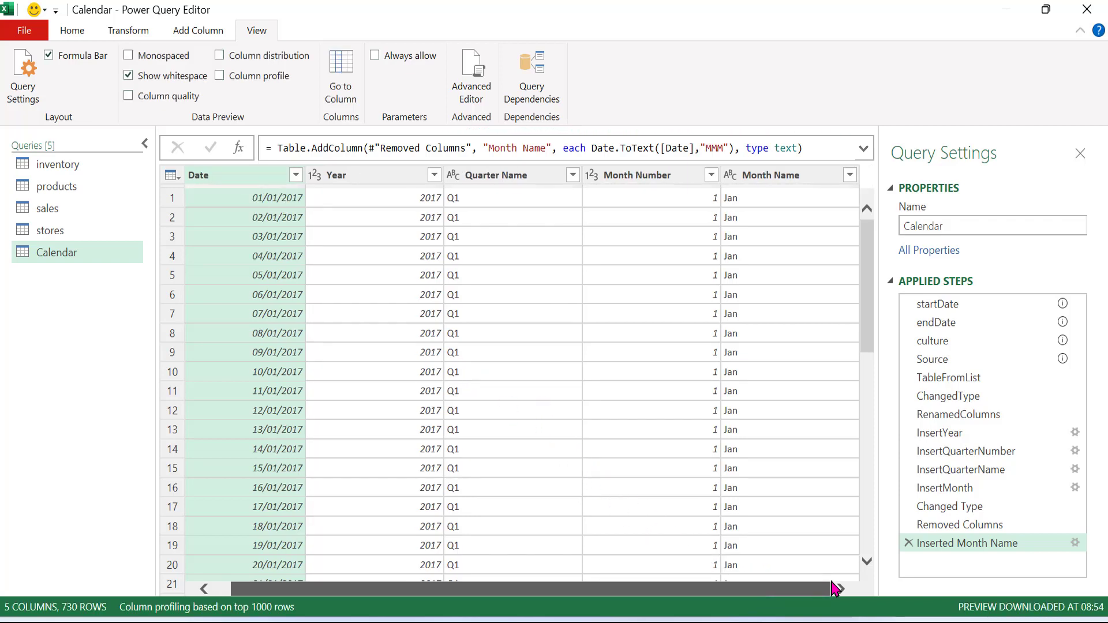
Review the inventory, products and sales queries once more before loading them
{"action": "left_click", "coordinate": [94, 167]}
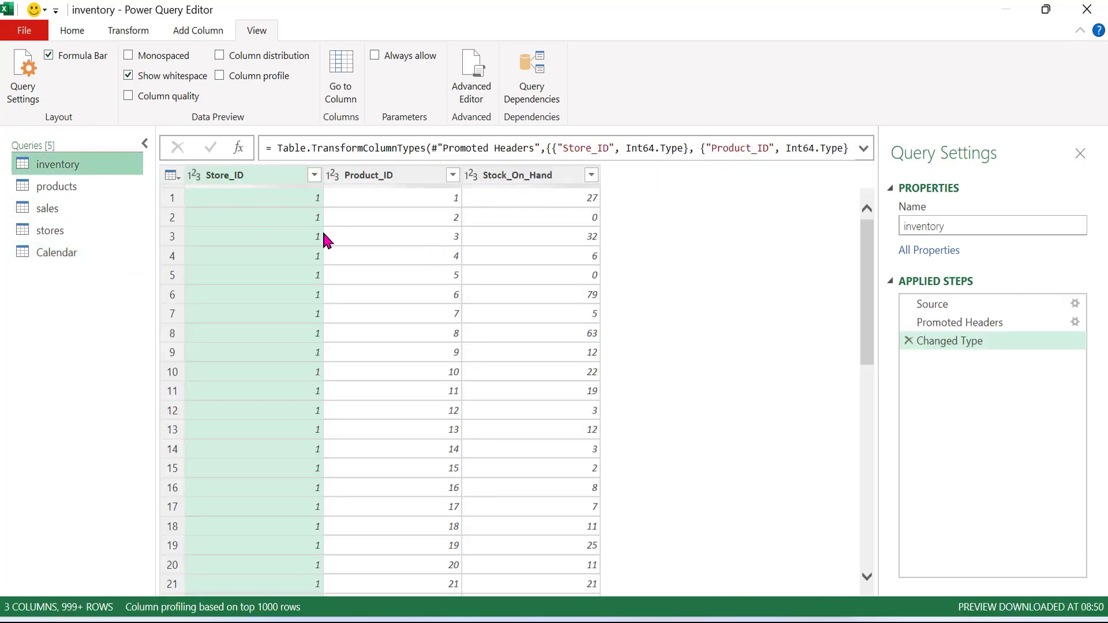
{"action": "left_click", "coordinate": [103, 194]}
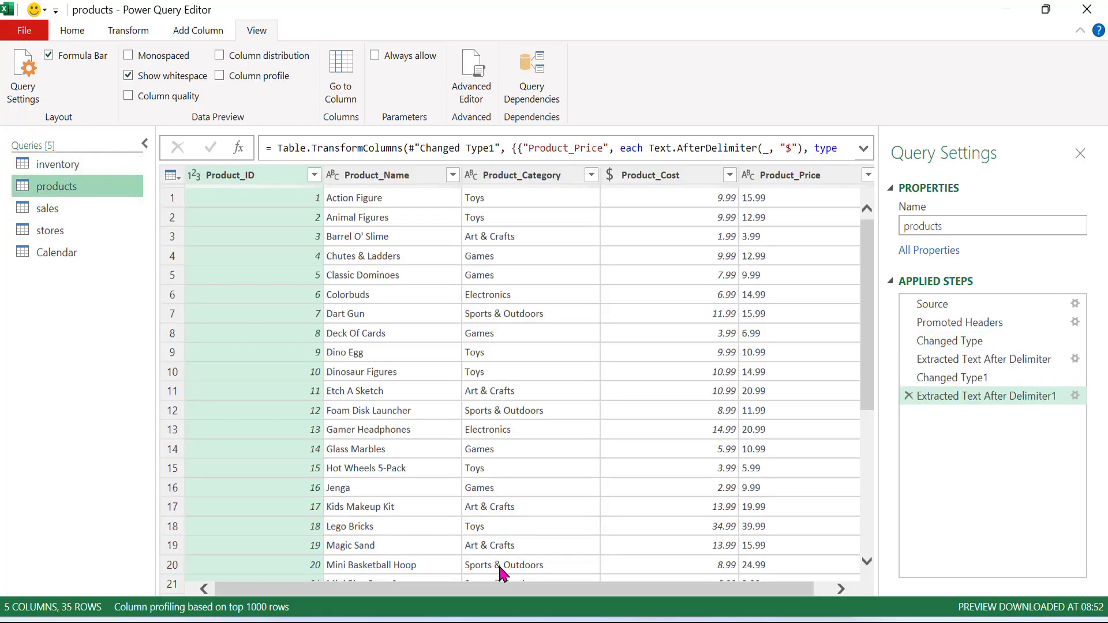
{"action": "left_click", "coordinate": [119, 221]}
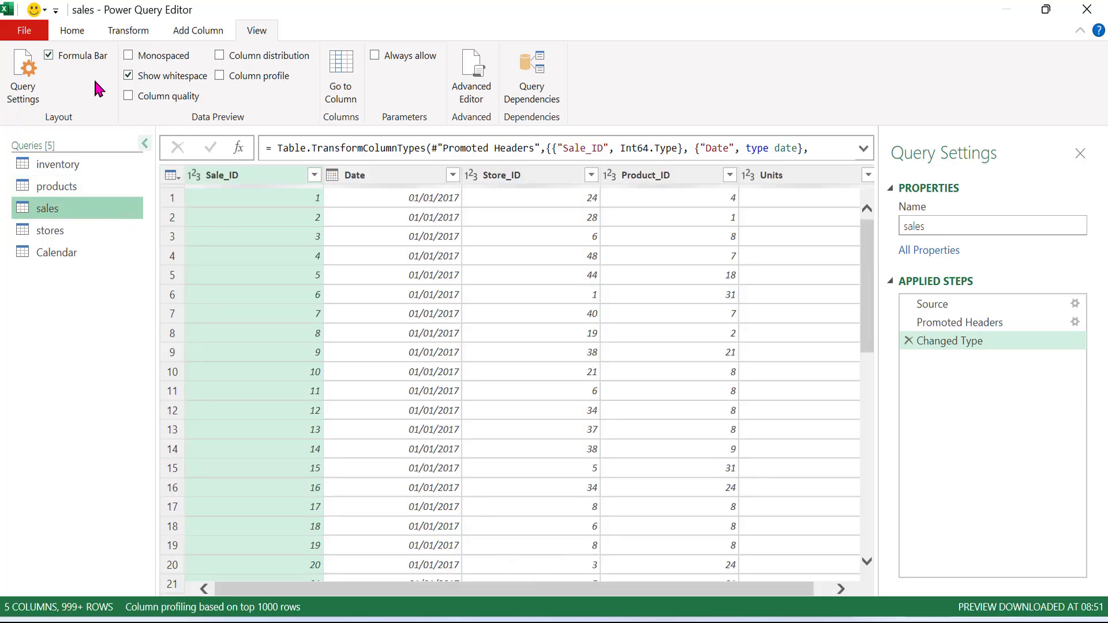
Close and load all the queries as a PivotTable Report on a new worksheet, with the data added to the Data Model
{"action": "left_click", "coordinate": [73, 31]}
{"action": "left_click", "coordinate": [32, 101]}
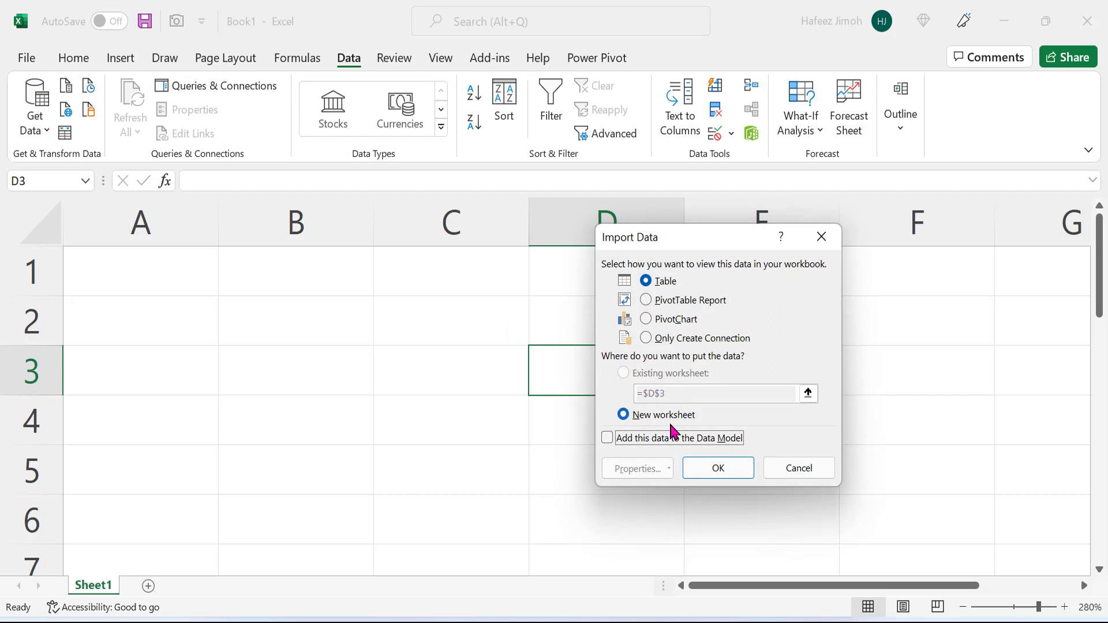
{"action": "left_click", "coordinate": [668, 446]}
{"action": "left_click", "coordinate": [694, 307]}
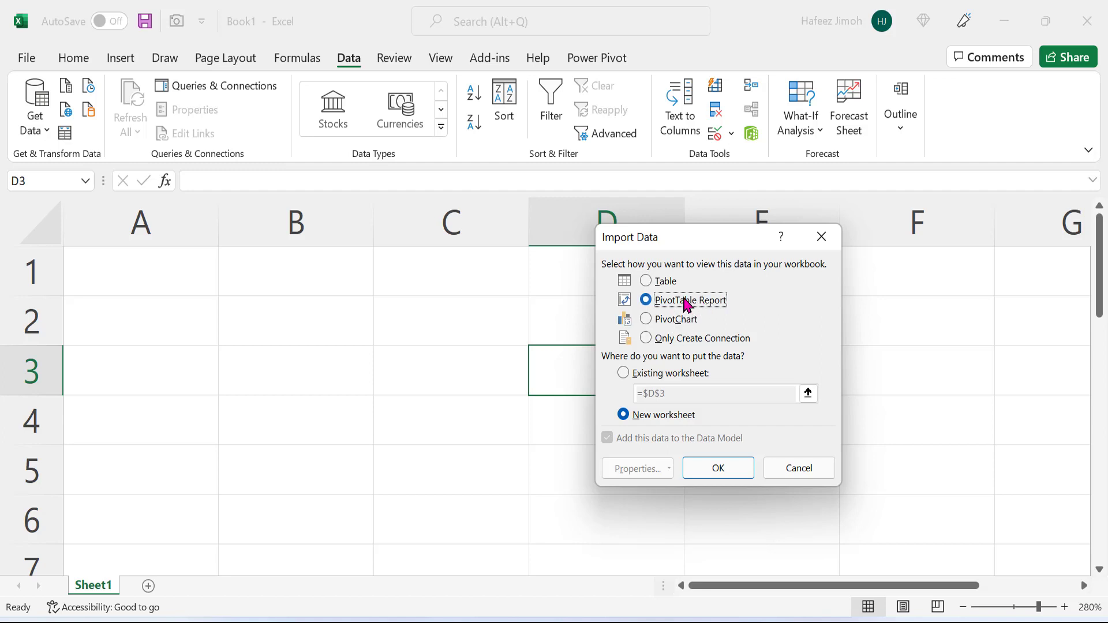
{"action": "left_click", "coordinate": [662, 283]}
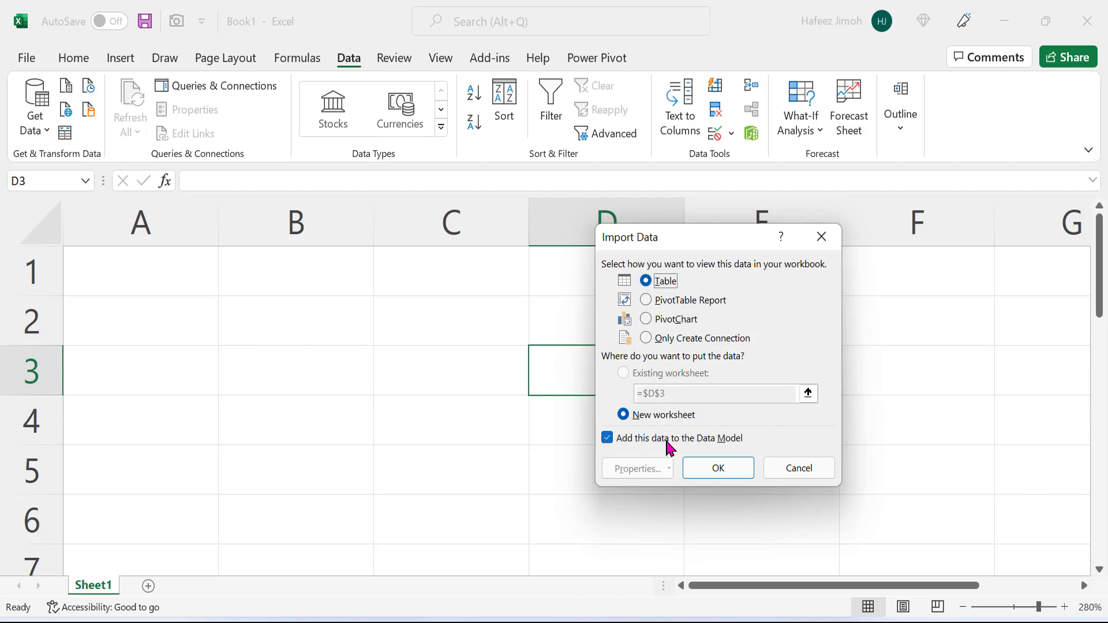
{"action": "left_click", "coordinate": [608, 440]}
{"action": "left_click", "coordinate": [686, 301]}
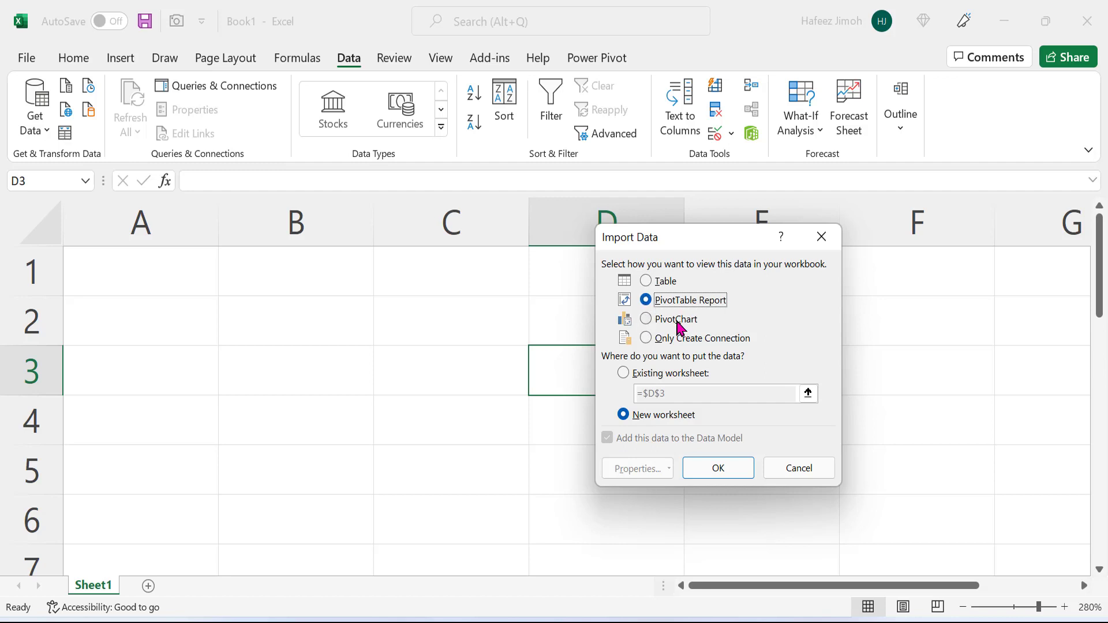
{"action": "left_click", "coordinate": [674, 343]}
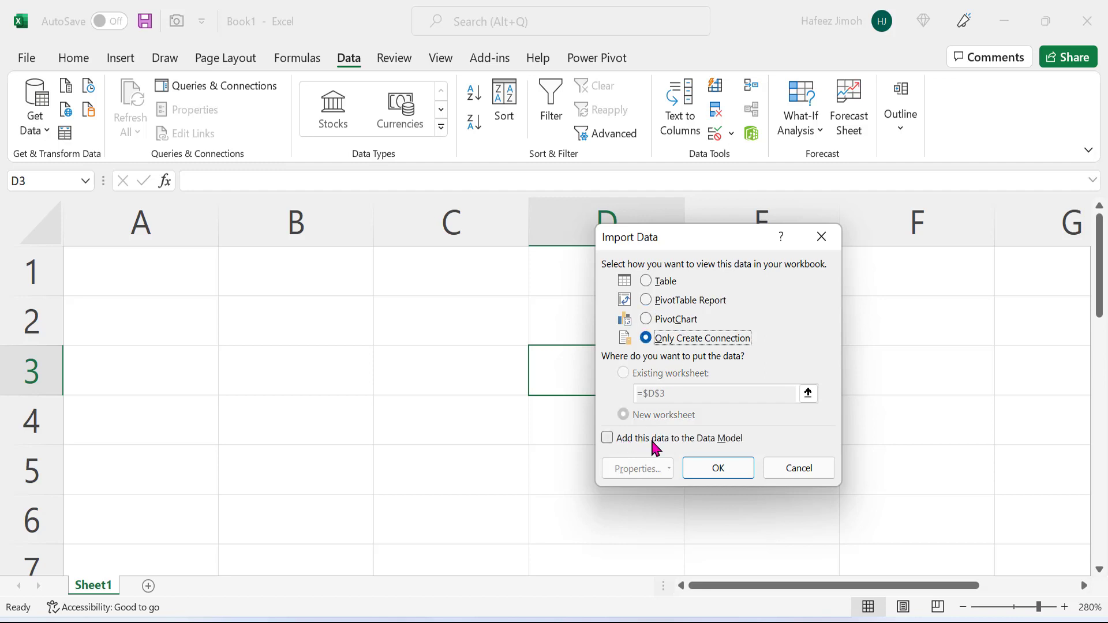
{"action": "left_click", "coordinate": [694, 302]}
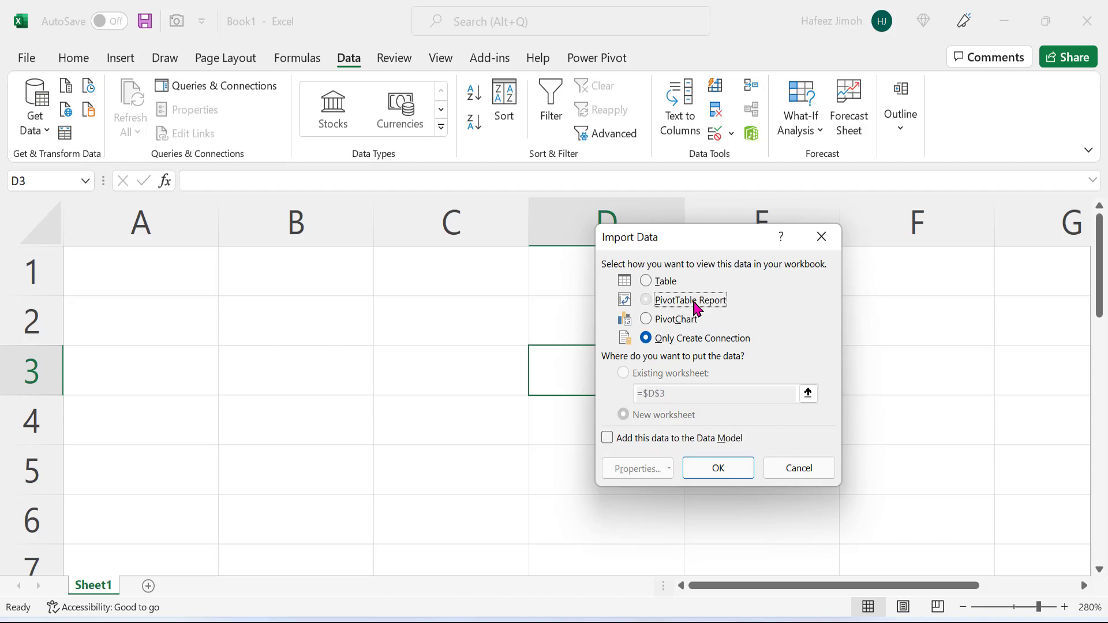
{"action": "left_click", "coordinate": [717, 472]}
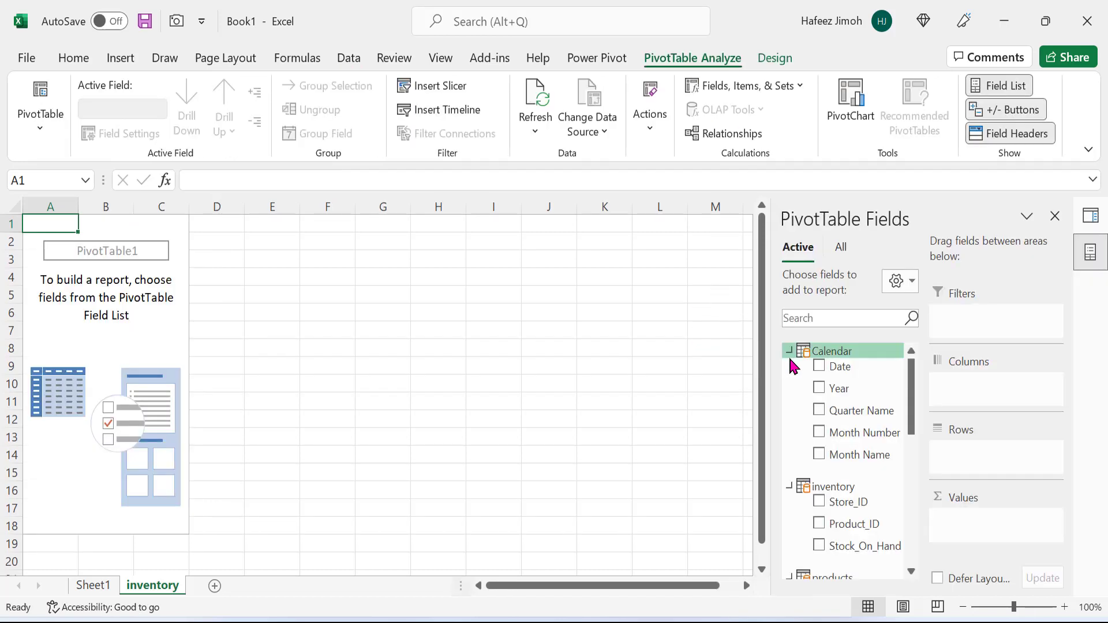
Look through the PivotTable field list to examine the Calendar, inventory, products and sales tables and their fields
{"action": "scroll", "coordinate": [783, 436], "scroll_direction": "down", "scroll_amount": 5}
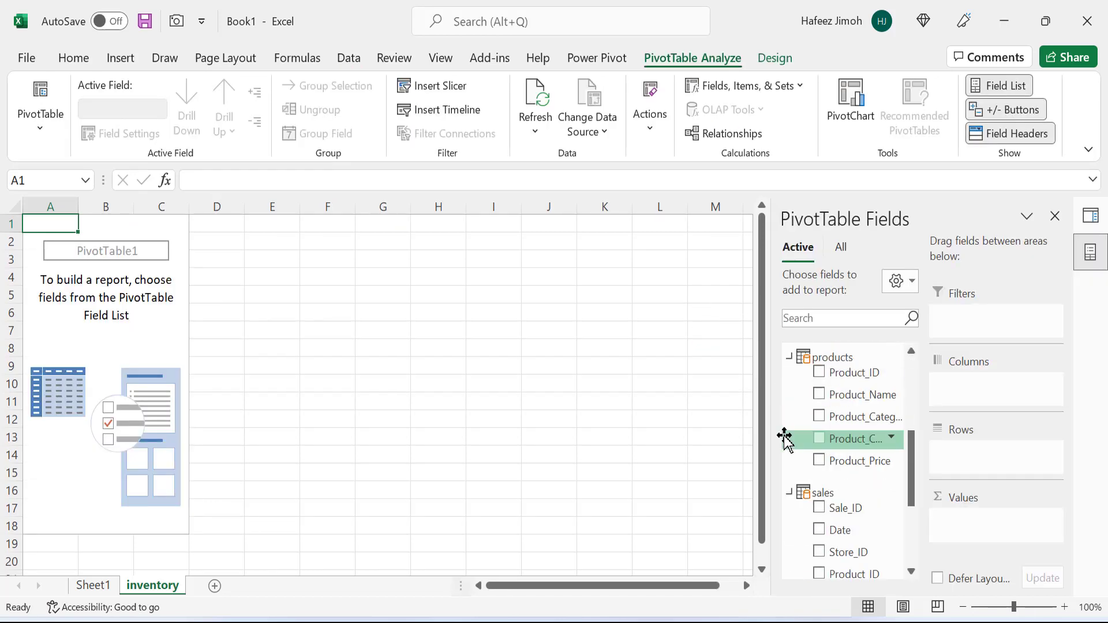
{"action": "scroll", "coordinate": [784, 437], "scroll_direction": "up", "scroll_amount": 3}
{"action": "scroll", "coordinate": [785, 436], "scroll_direction": "up", "scroll_amount": 2}
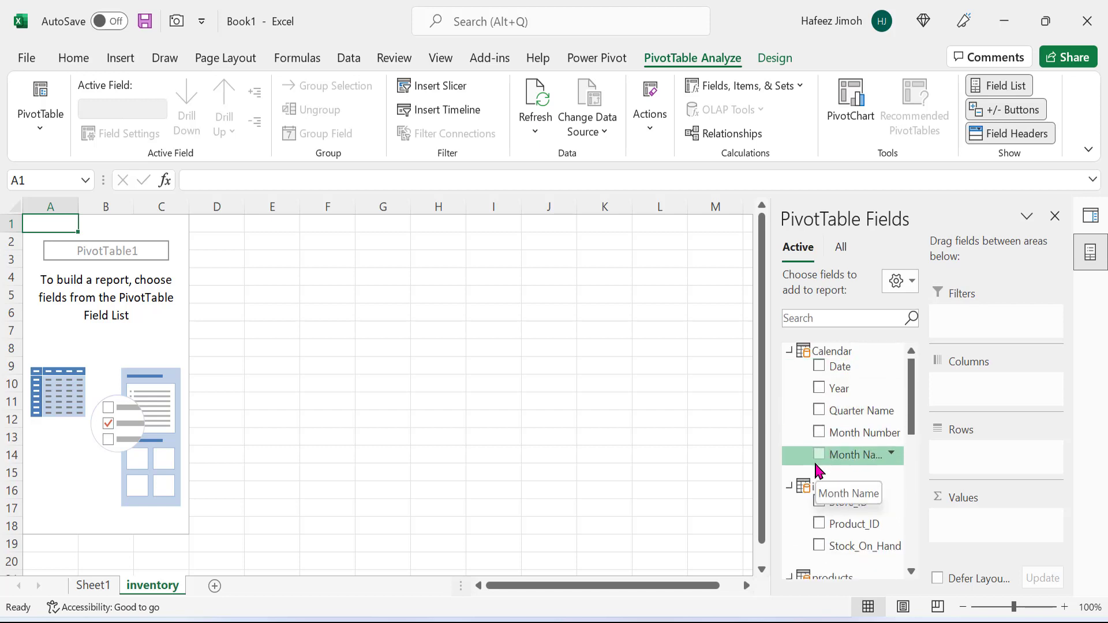
{"action": "scroll", "coordinate": [818, 484], "scroll_direction": "down", "scroll_amount": 1}
{"action": "scroll", "coordinate": [819, 483], "scroll_direction": "down", "scroll_amount": 6}
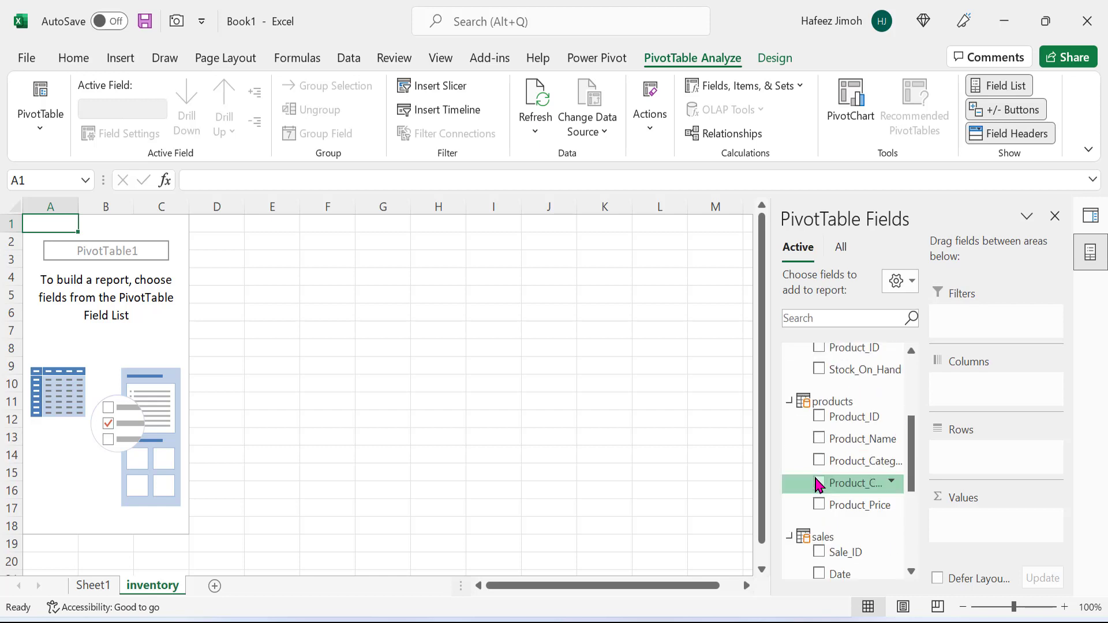
{"action": "scroll", "coordinate": [818, 516], "scroll_direction": "up", "scroll_amount": 4}
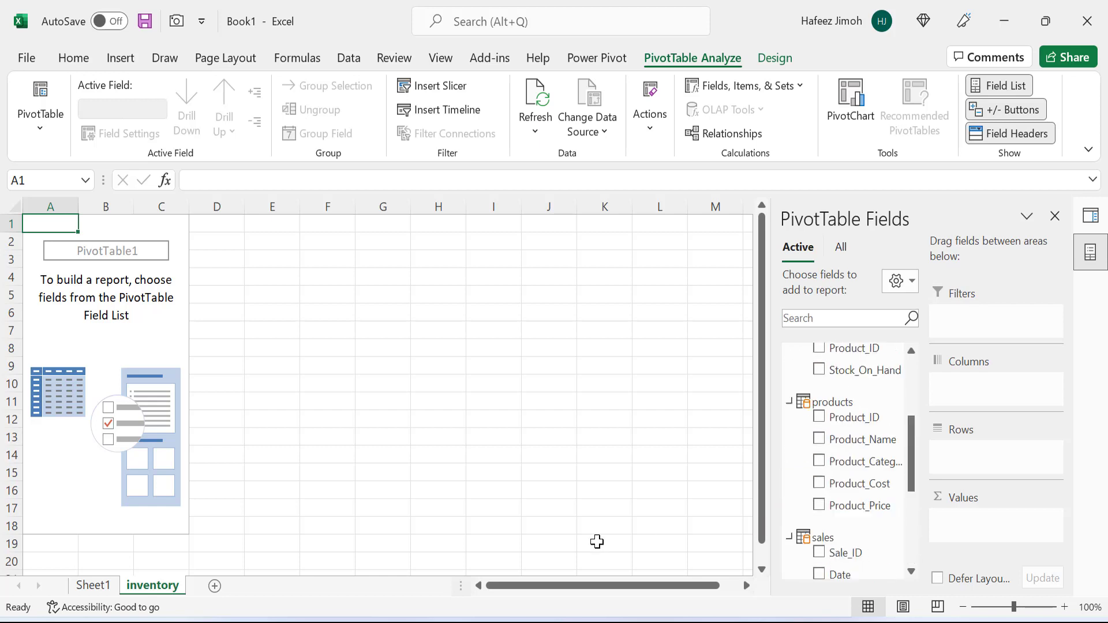
Switch to Sheet1 and display the workbook's queries and connections to check how each query loaded
{"action": "left_click", "coordinate": [107, 586]}
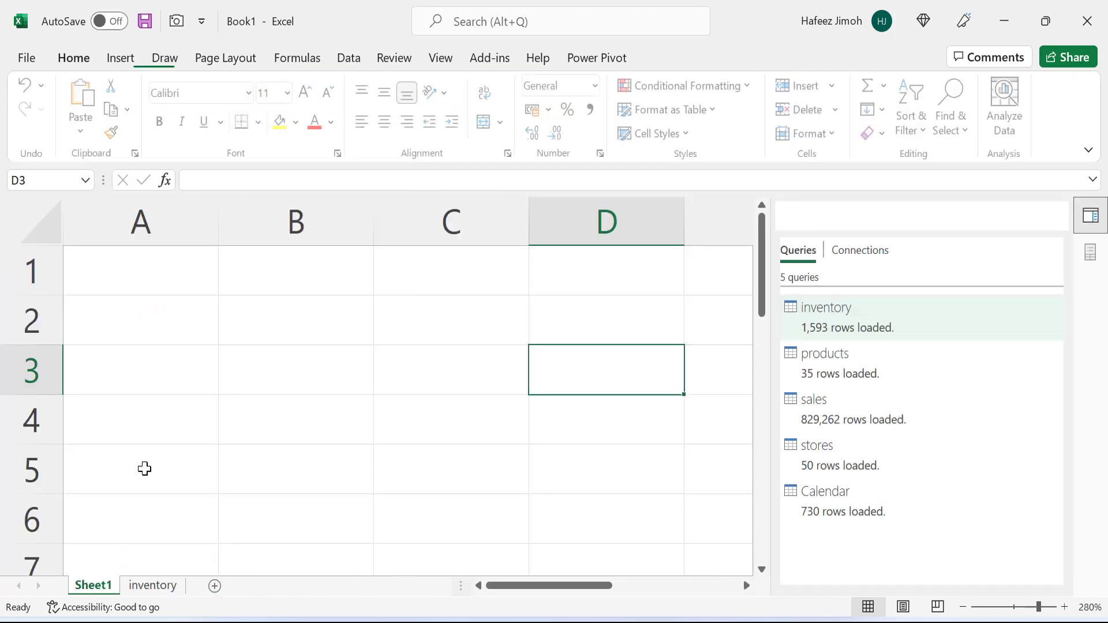
{"action": "left_click", "coordinate": [350, 60]}
{"action": "left_click", "coordinate": [249, 96]}
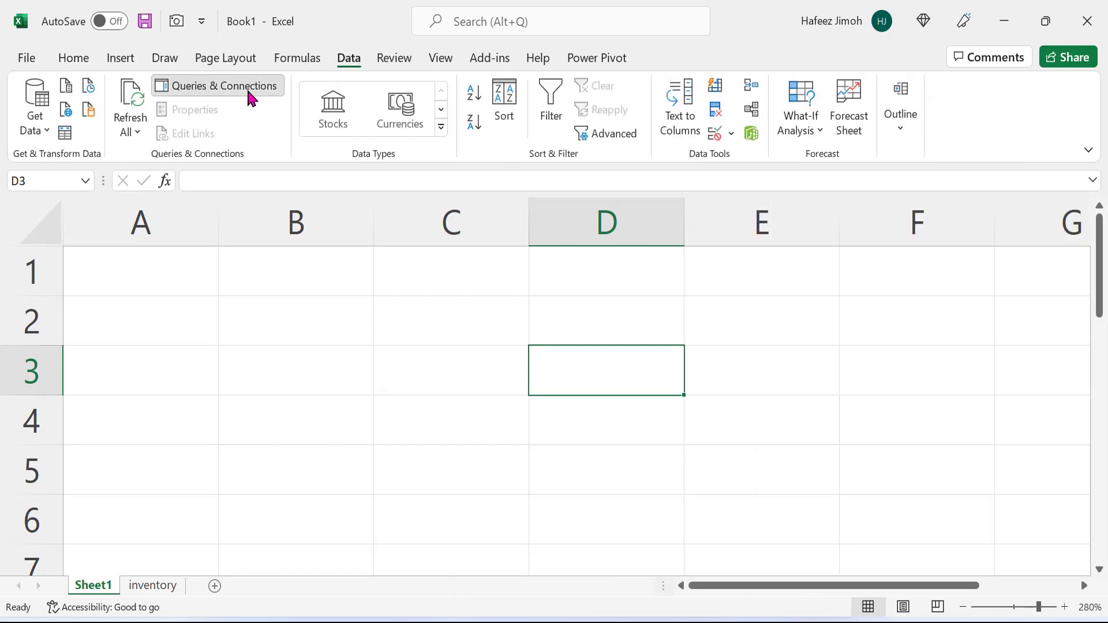
{"action": "left_click", "coordinate": [249, 96]}
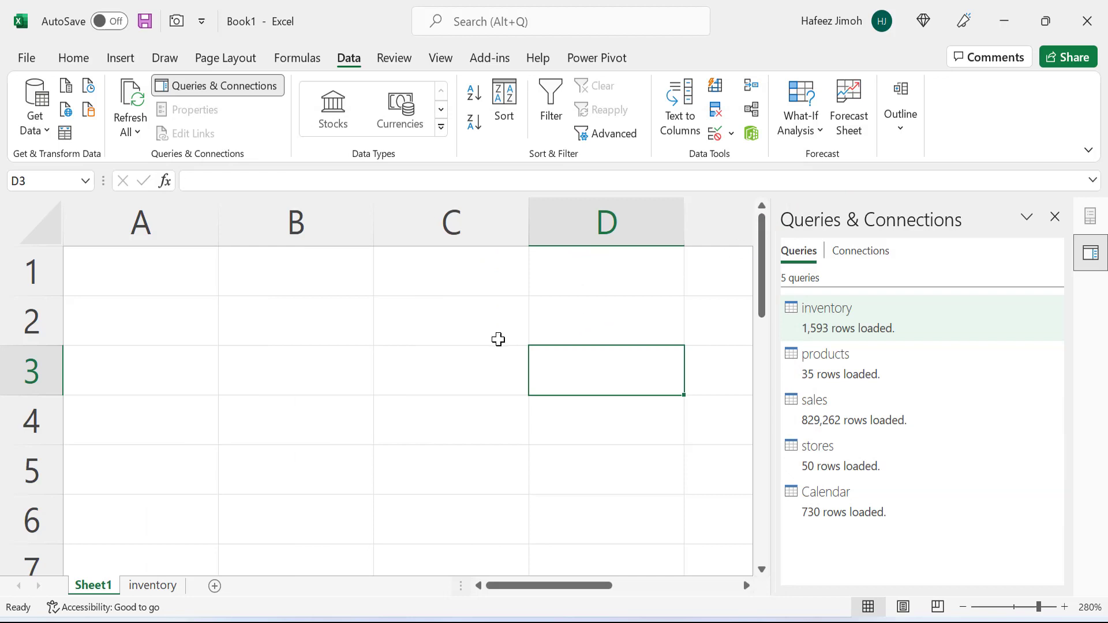
{"action": "left_click", "coordinate": [497, 338]}
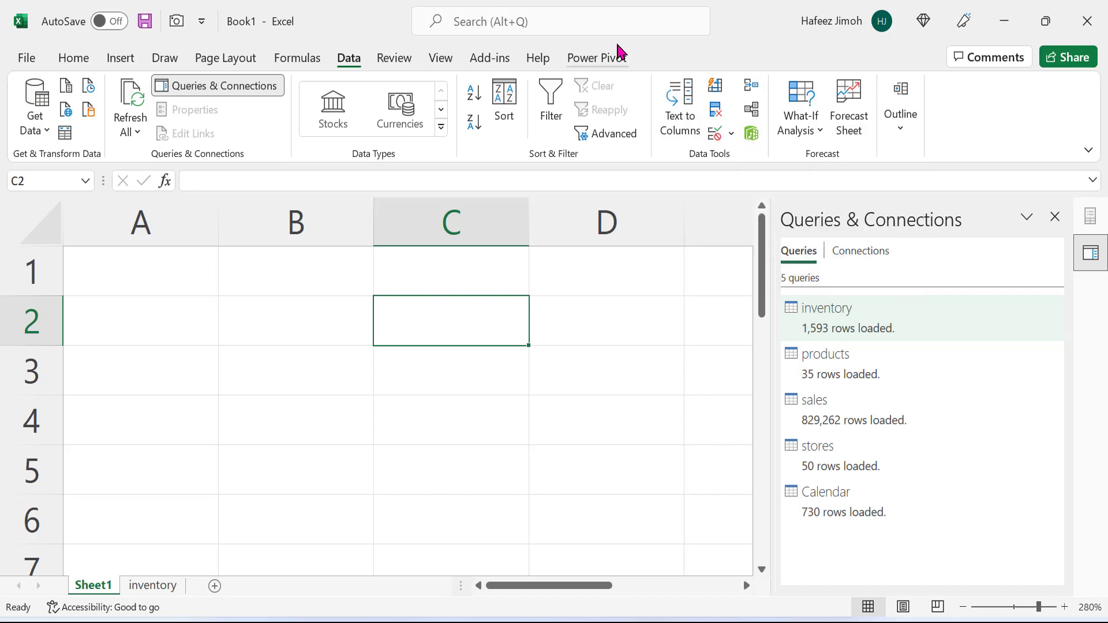
Open the Power Pivot data model for management and display its tables in Diagram View
{"action": "left_click", "coordinate": [617, 60]}
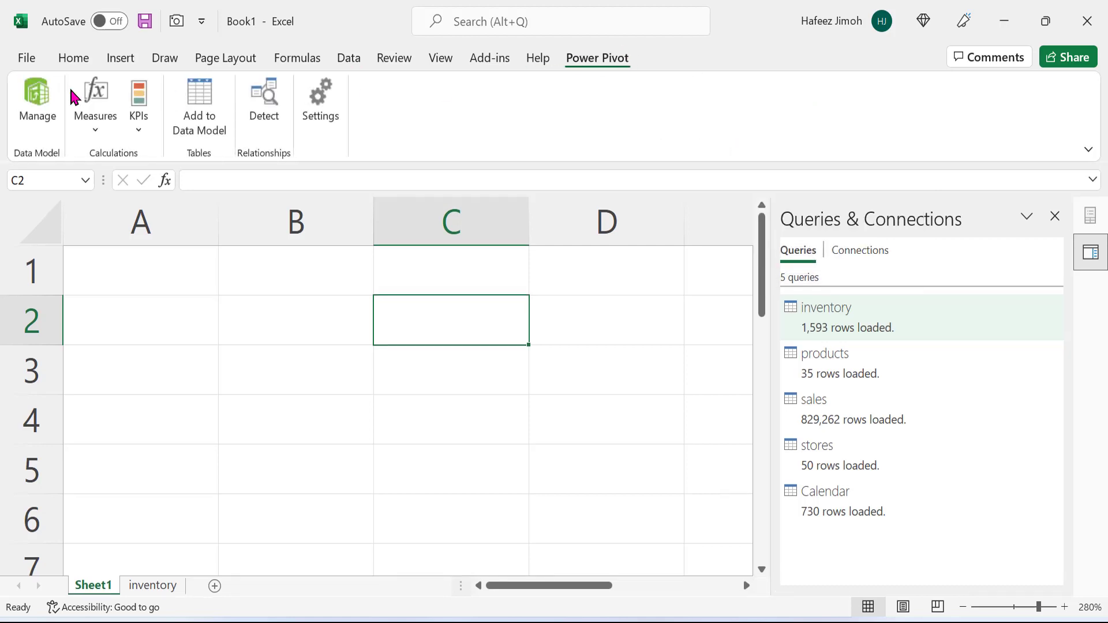
{"action": "left_click", "coordinate": [39, 106]}
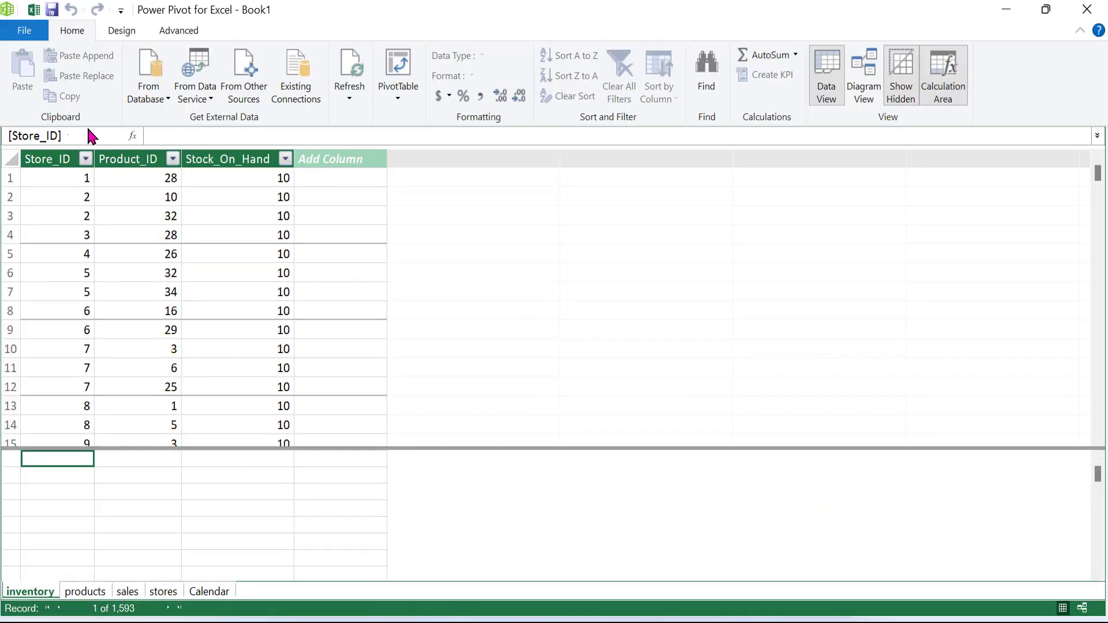
{"action": "left_click", "coordinate": [856, 96]}
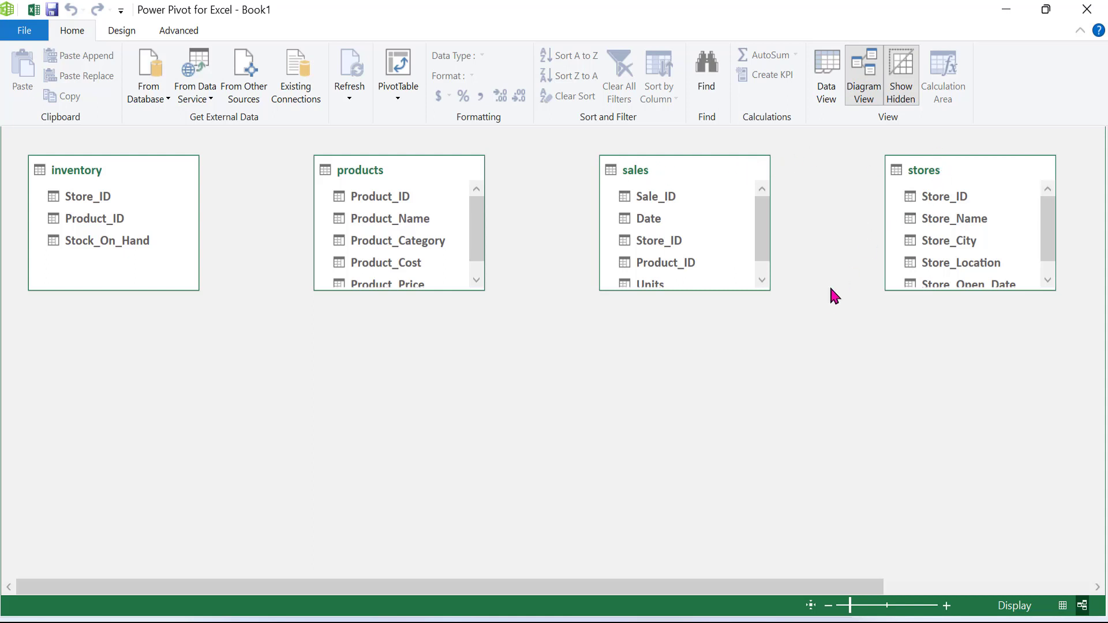
Return to Data View and go through the products, sales, stores, Calendar and inventory tables
{"action": "left_click", "coordinate": [825, 92]}
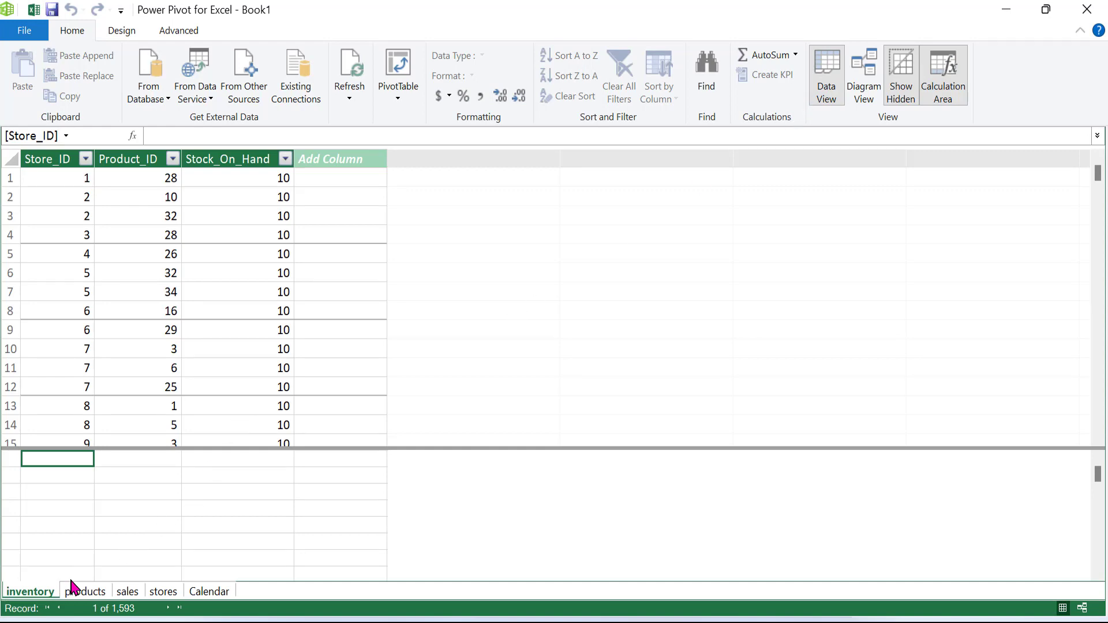
{"action": "left_click", "coordinate": [84, 596]}
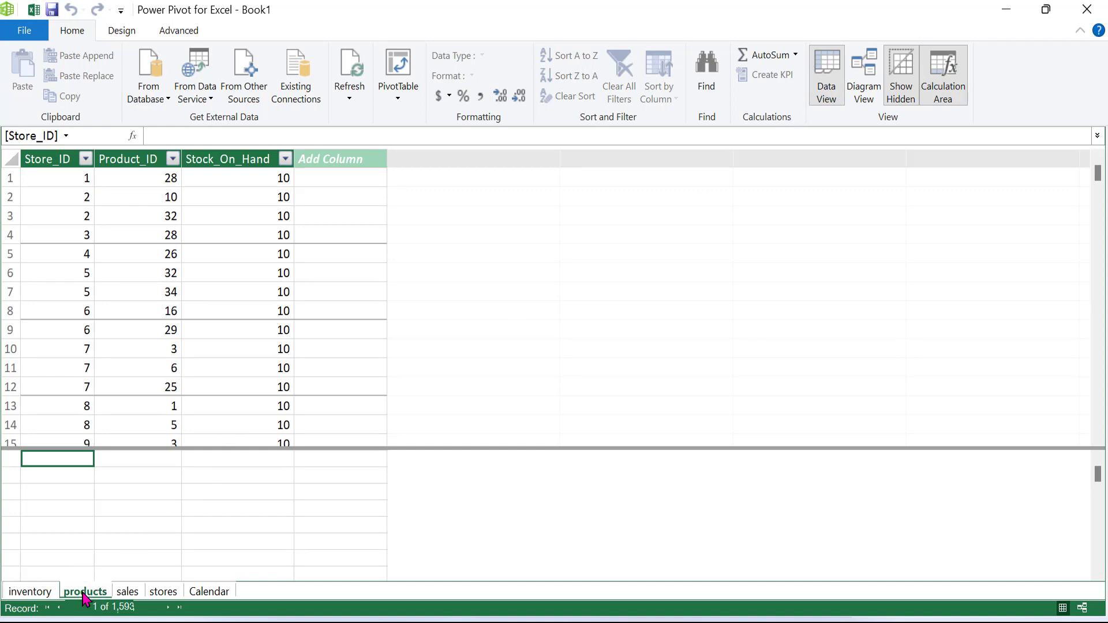
{"action": "left_click", "coordinate": [125, 592]}
{"action": "left_click", "coordinate": [173, 596]}
{"action": "left_click", "coordinate": [207, 592]}
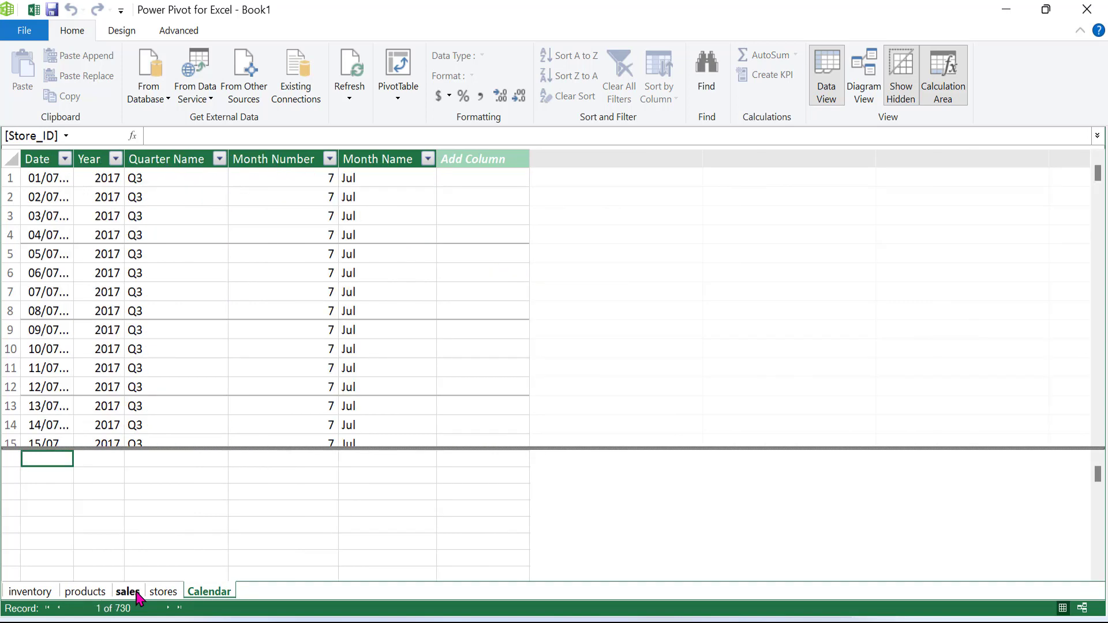
{"action": "left_click", "coordinate": [51, 596]}
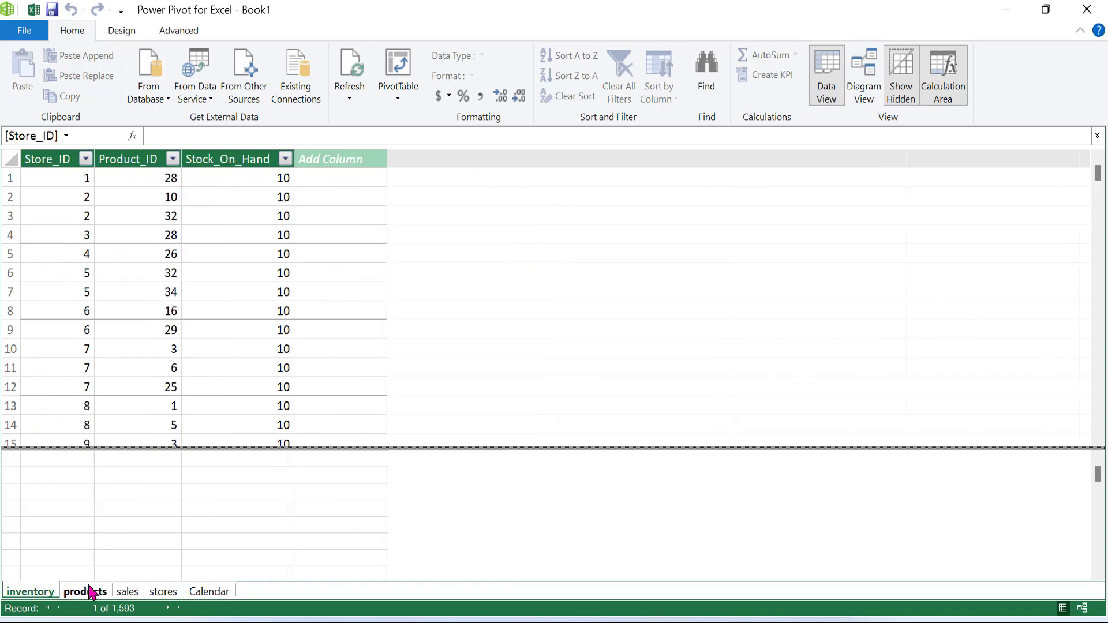
In Diagram View, place sales between inventory and products in the upper row, with the Calendar and stores tables beneath them
{"action": "left_click", "coordinate": [857, 79]}
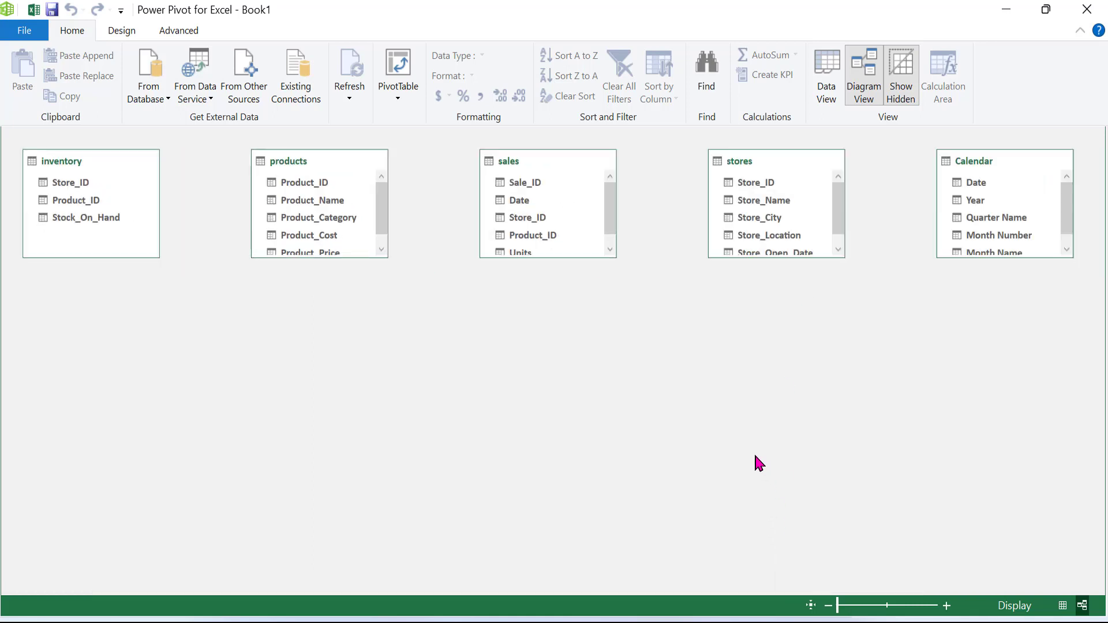
{"action": "left_click_drag", "start_coordinate": [980, 163], "coordinate": [236, 336]}
{"action": "left_click_drag", "start_coordinate": [777, 167], "coordinate": [410, 390]}
{"action": "left_click_drag", "start_coordinate": [284, 150], "coordinate": [466, 128]}
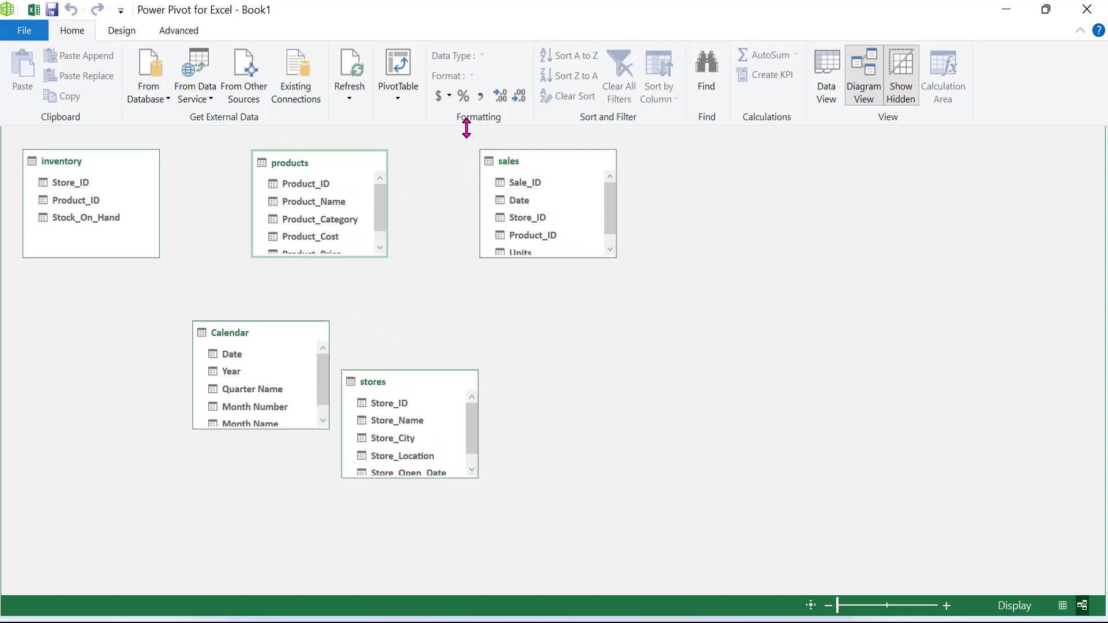
{"action": "left_click_drag", "start_coordinate": [341, 162], "coordinate": [721, 189]}
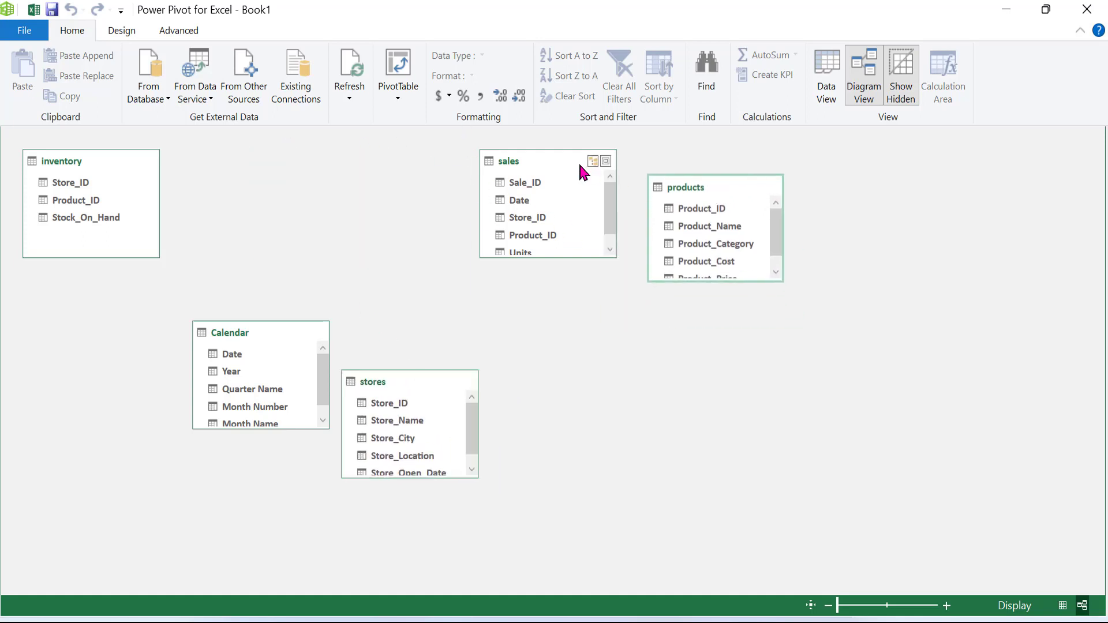
{"action": "left_click_drag", "start_coordinate": [586, 170], "coordinate": [439, 169]}
{"action": "left_click_drag", "start_coordinate": [700, 190], "coordinate": [548, 168]}
Lengthen the sales and Calendar tables to show all their fields, and move stores up beneath sales and products
{"action": "left_click_drag", "start_coordinate": [444, 257], "coordinate": [437, 297]}
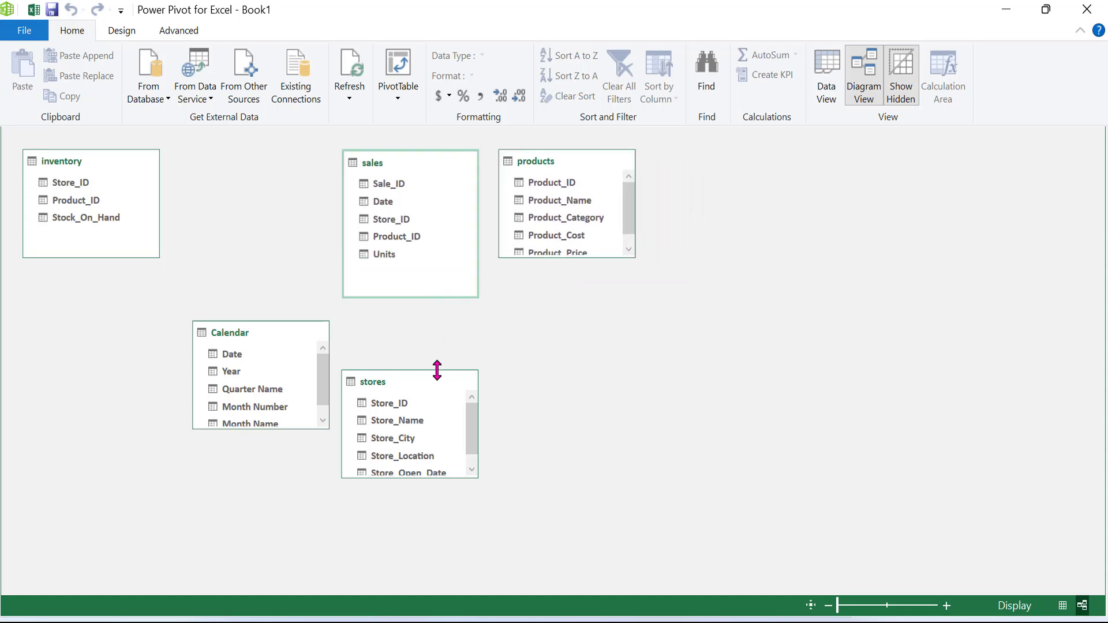
{"action": "left_click_drag", "start_coordinate": [413, 386], "coordinate": [471, 328]}
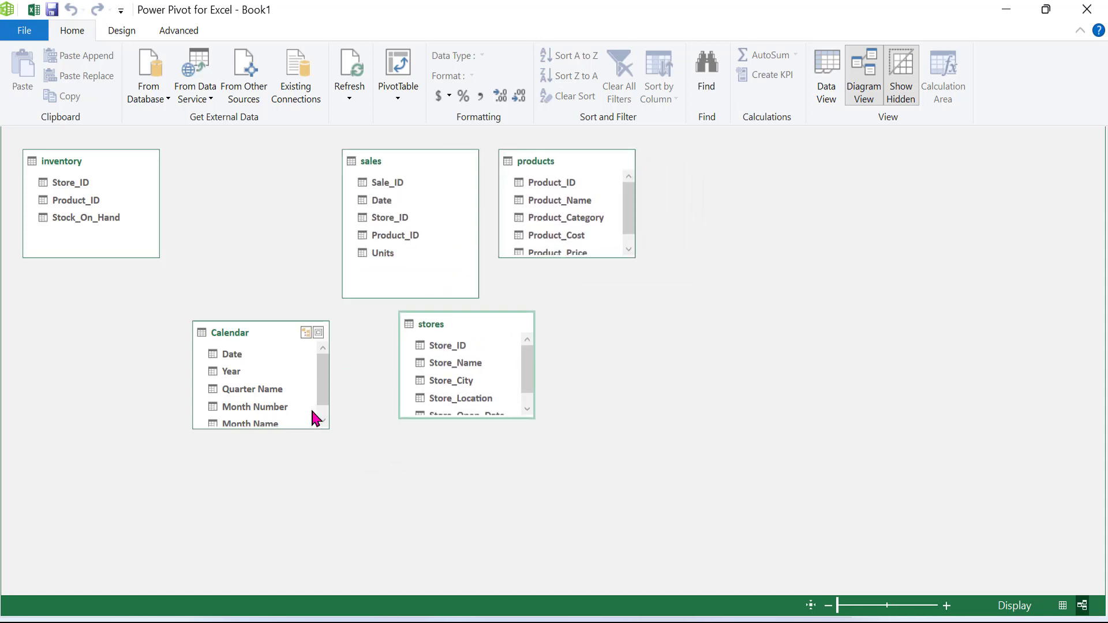
{"action": "left_click_drag", "start_coordinate": [319, 427], "coordinate": [323, 455]}
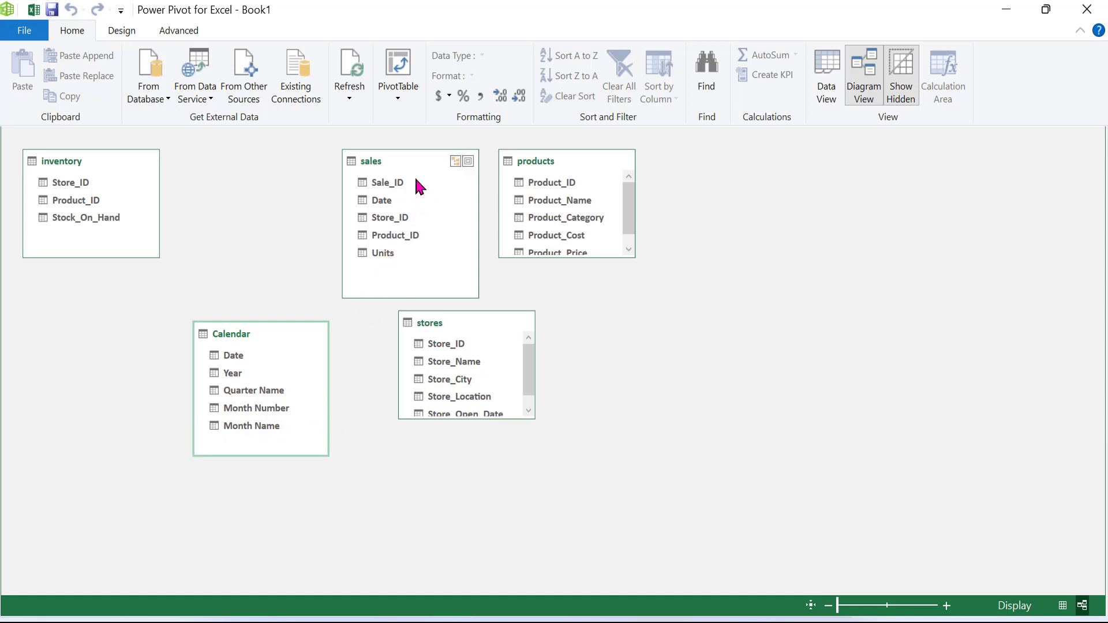
Create a relationship from the Date field of sales to the Date field of Calendar
{"action": "left_click", "coordinate": [383, 202]}
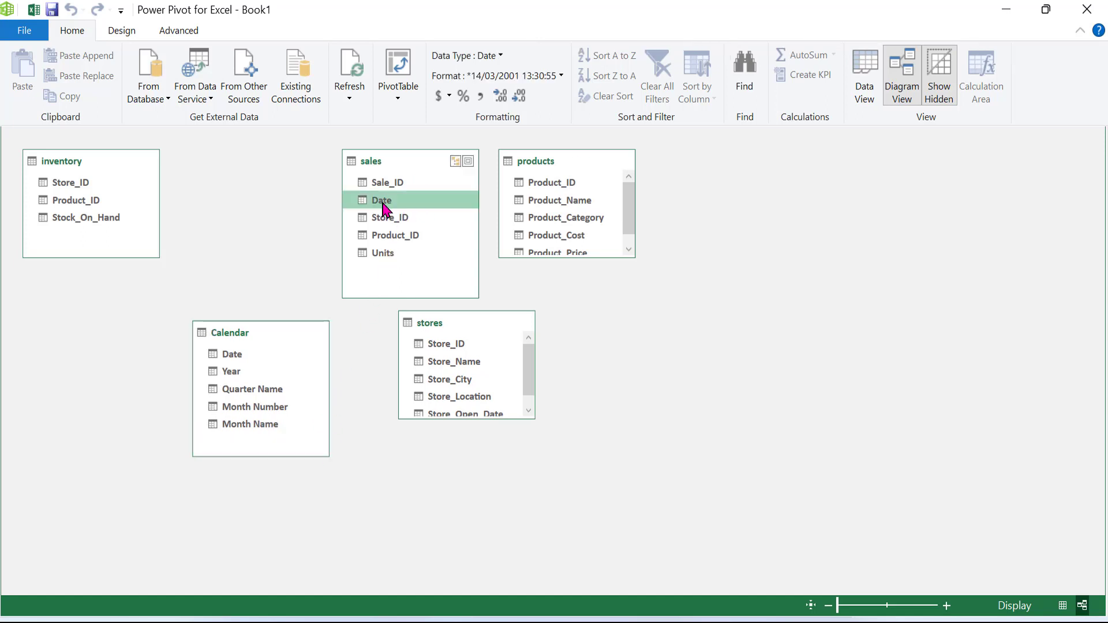
{"action": "left_click_drag", "start_coordinate": [384, 207], "coordinate": [244, 364]}
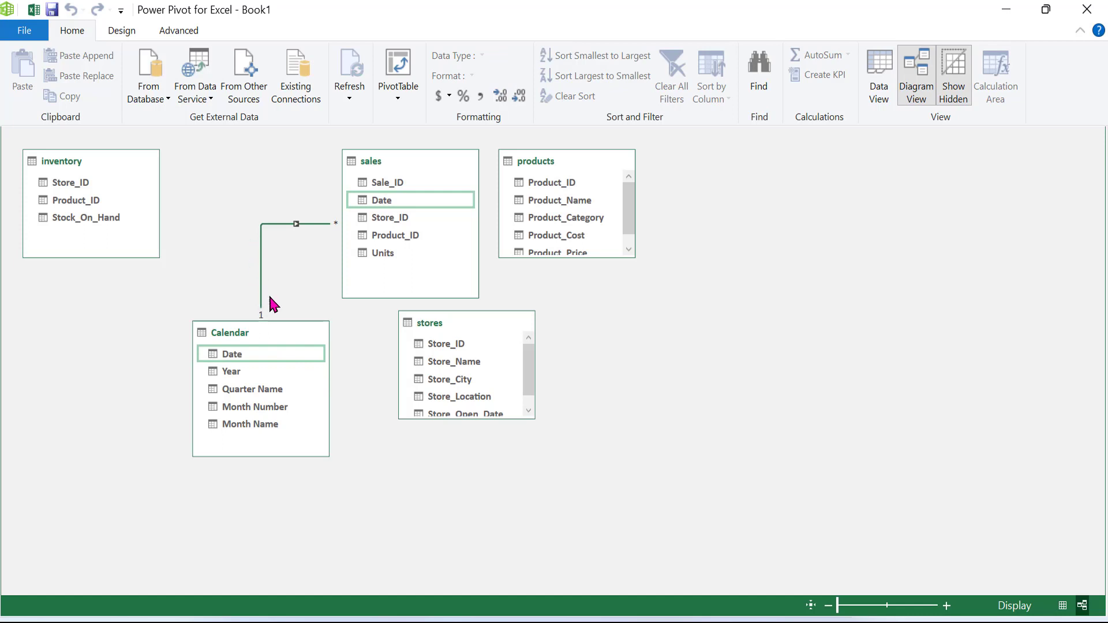
Move stores beneath products, lengthen it to show all fields, and relate its Store_ID to Store_ID in sales
{"action": "left_click_drag", "start_coordinate": [455, 324], "coordinate": [575, 332]}
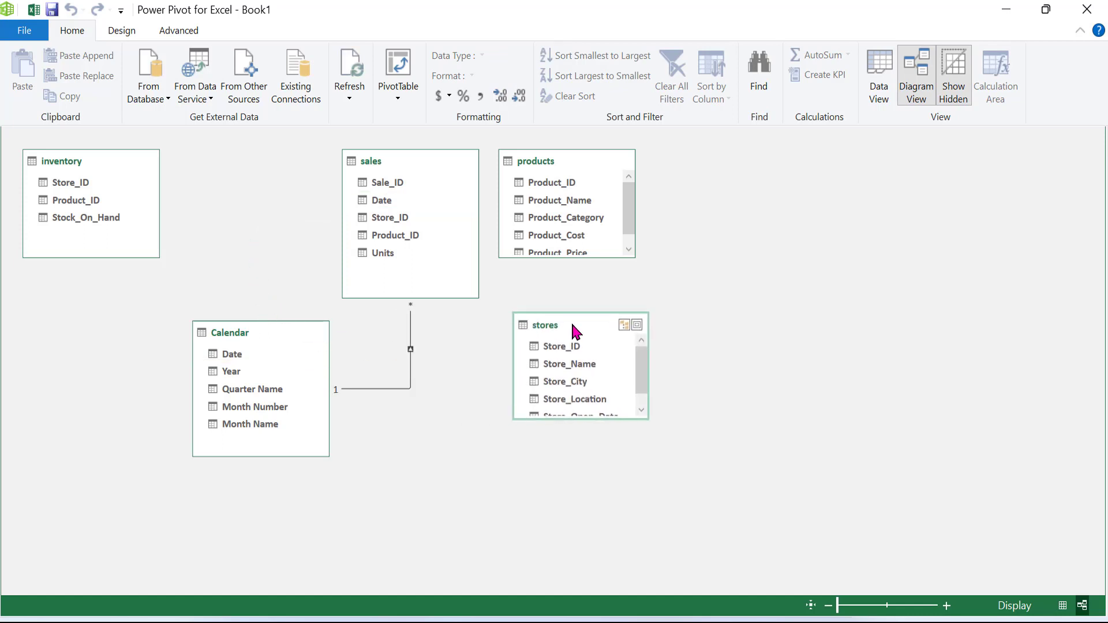
{"action": "left_click_drag", "start_coordinate": [614, 418], "coordinate": [613, 477]}
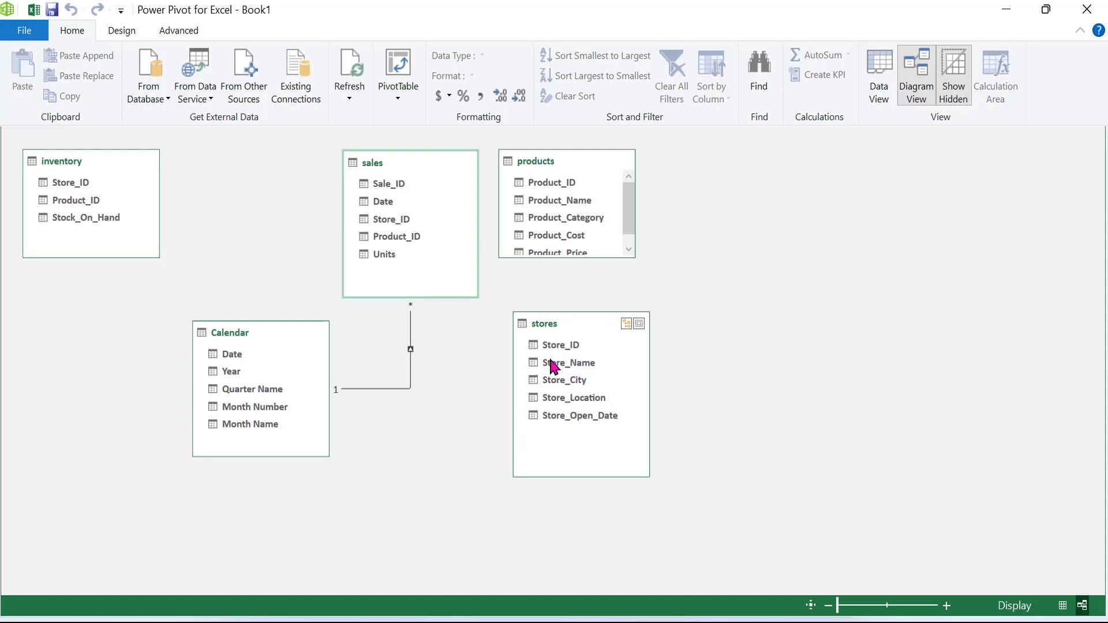
{"action": "left_click_drag", "start_coordinate": [577, 345], "coordinate": [408, 213]}
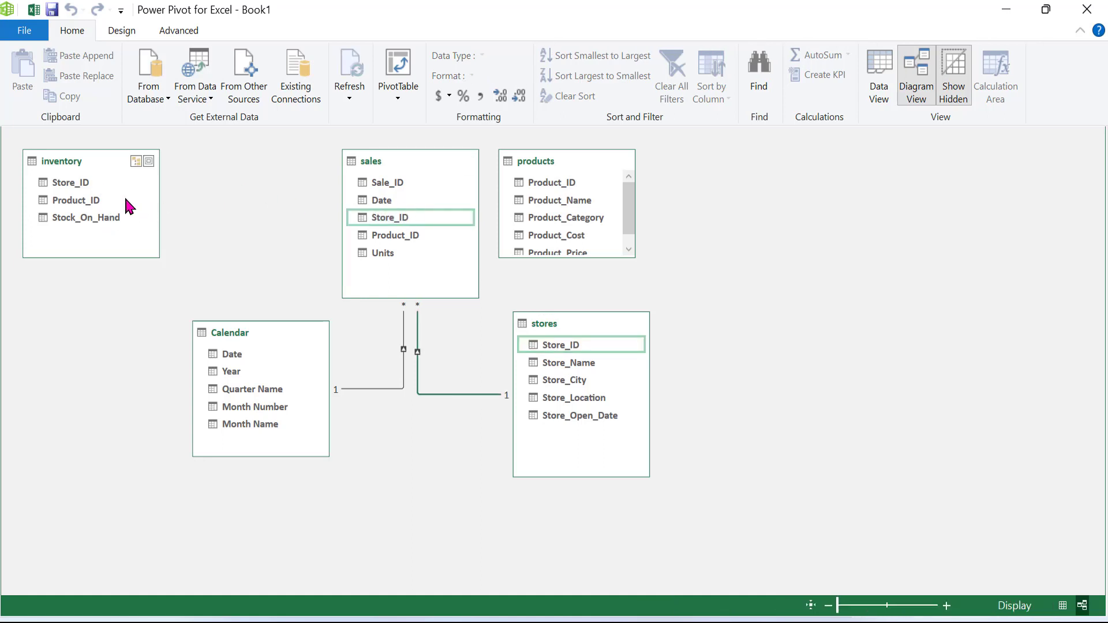
Lengthen the products table to show all its fields, and relate its Product_ID to Product_ID in sales
{"action": "left_click_drag", "start_coordinate": [599, 258], "coordinate": [599, 286]}
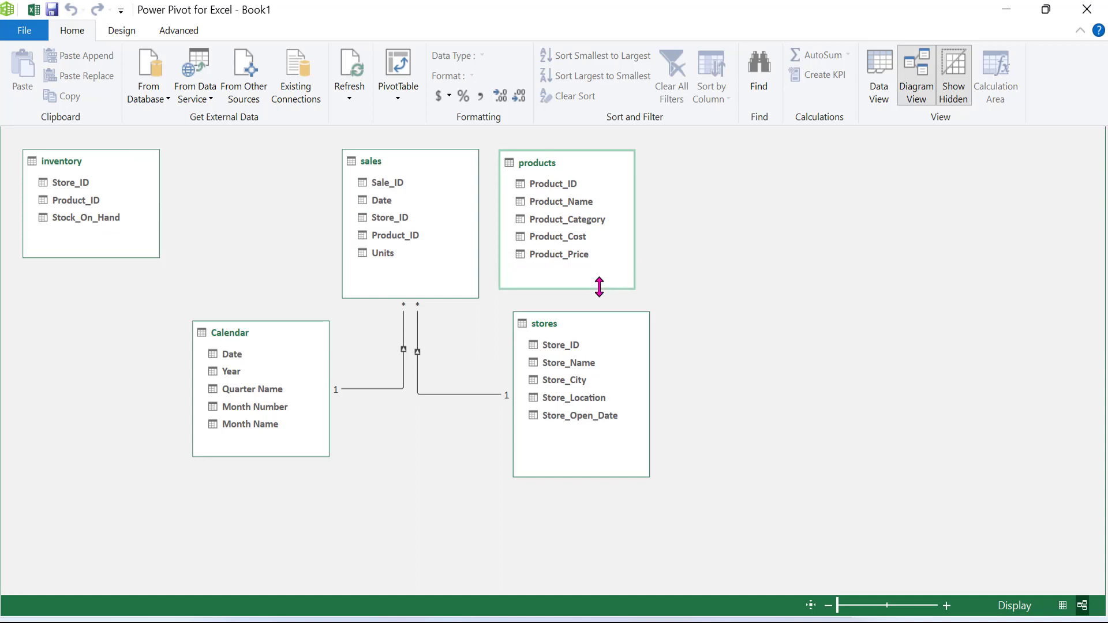
{"action": "left_click_drag", "start_coordinate": [580, 165], "coordinate": [422, 246]}
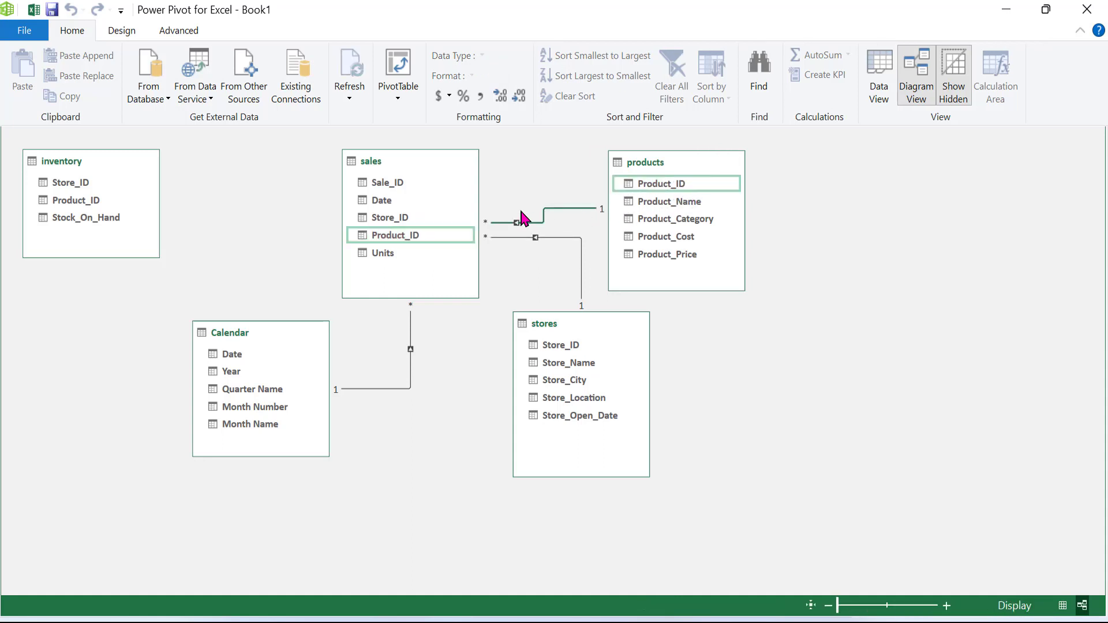
Try to create a relationship from Store_ID of inventory to Store_ID of sales
{"action": "left_click_drag", "start_coordinate": [109, 168], "coordinate": [803, 363]}
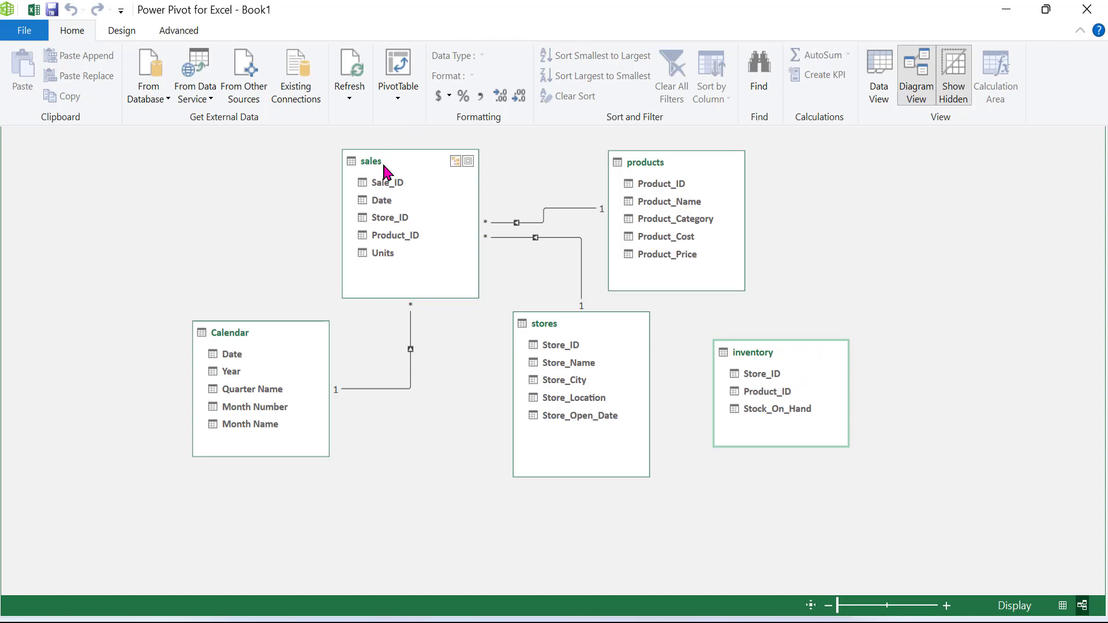
{"action": "left_click_drag", "start_coordinate": [754, 369], "coordinate": [153, 196]}
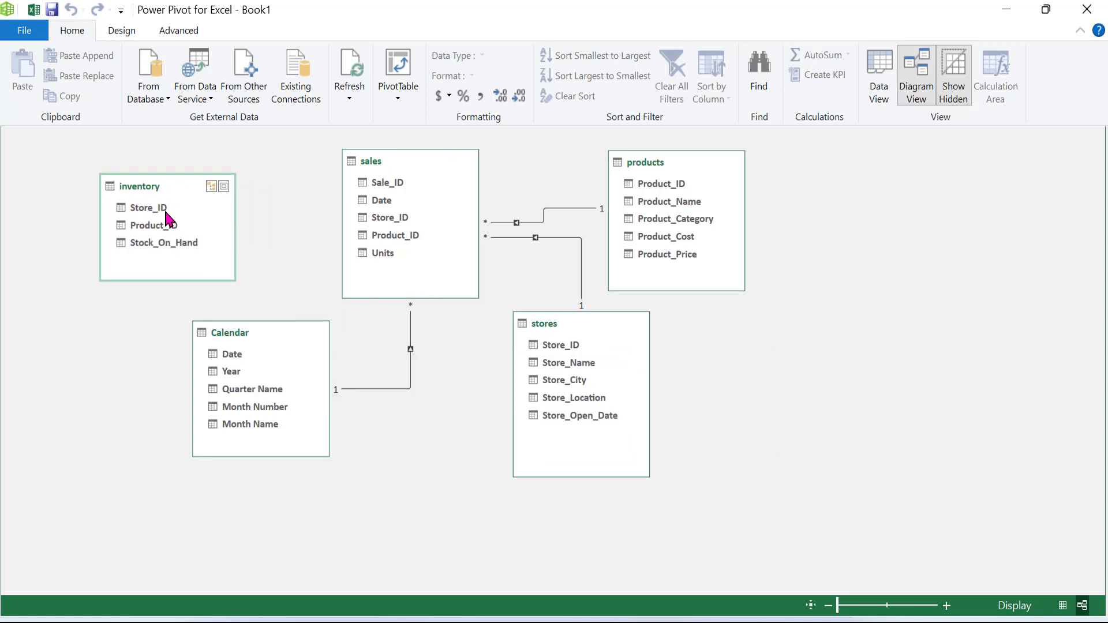
{"action": "left_click_drag", "start_coordinate": [166, 217], "coordinate": [357, 216]}
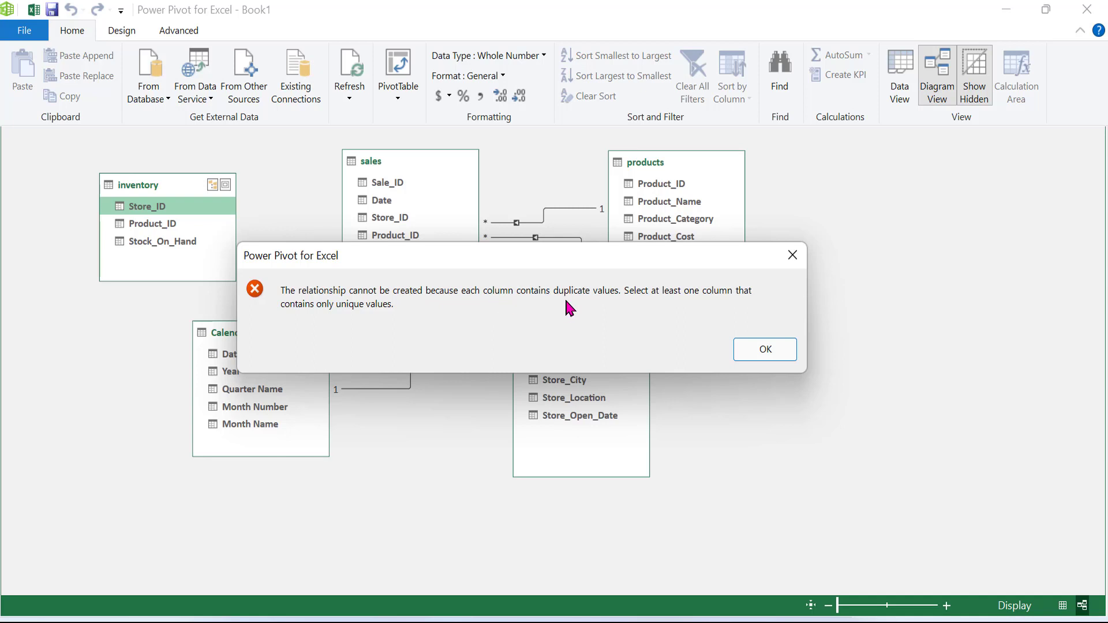
{"action": "left_click", "coordinate": [790, 258]}
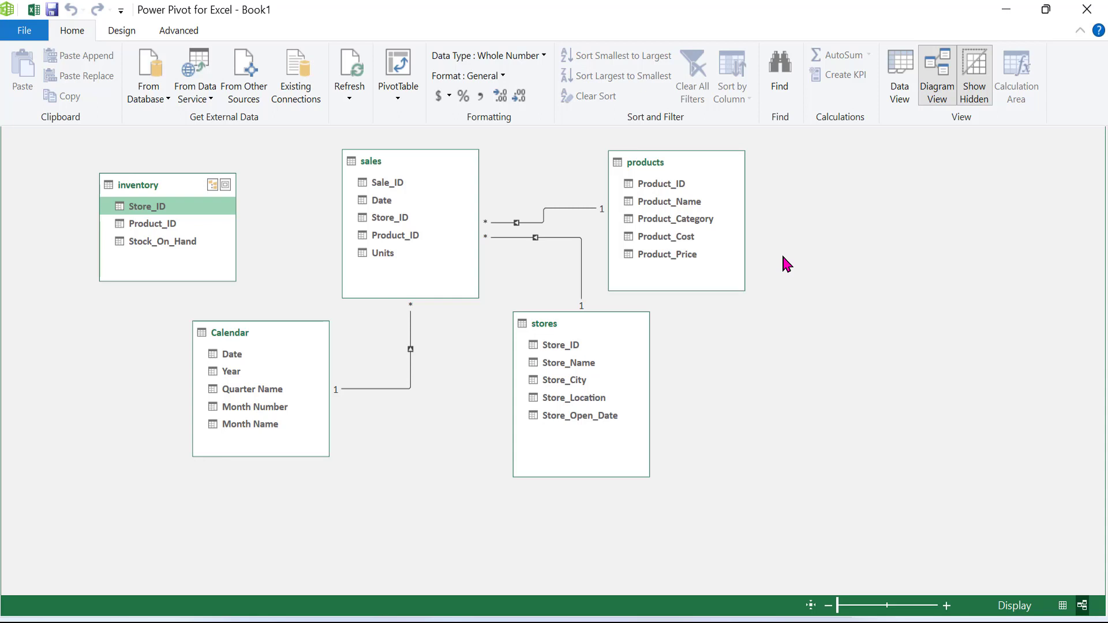
Place inventory beside stores on the side away from Calendar, and relate the two tables through Store_ID
{"action": "left_click_drag", "start_coordinate": [148, 187], "coordinate": [845, 401]}
{"action": "left_click", "coordinate": [839, 391]}
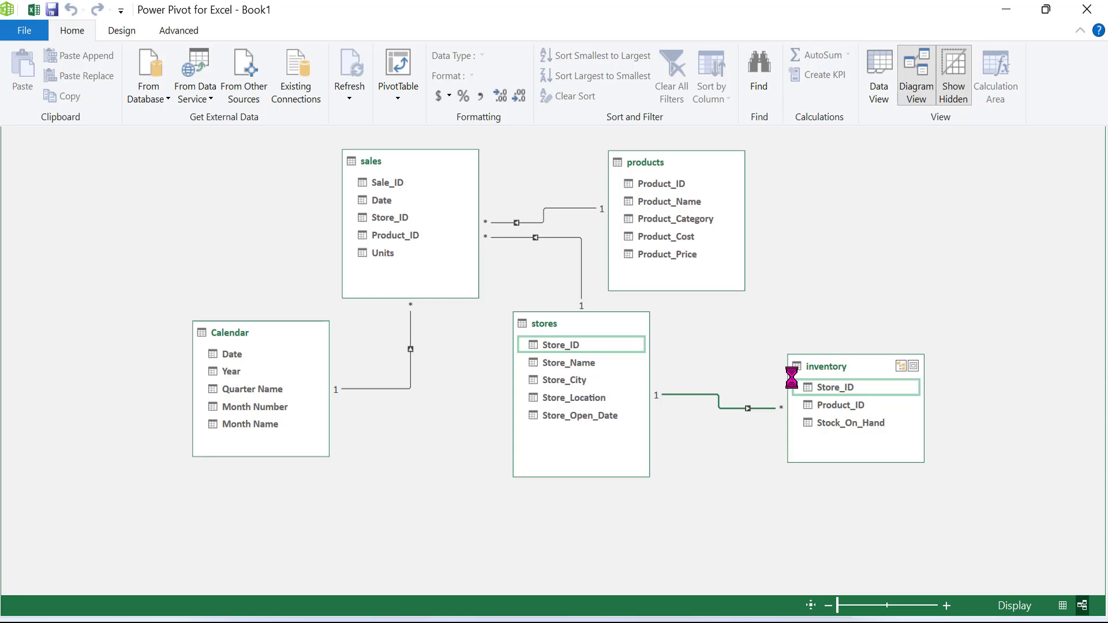
Return to Data View, go through the sales and products tables, and inspect the Product_Cost and Product_Price columns
{"action": "left_click", "coordinate": [871, 72]}
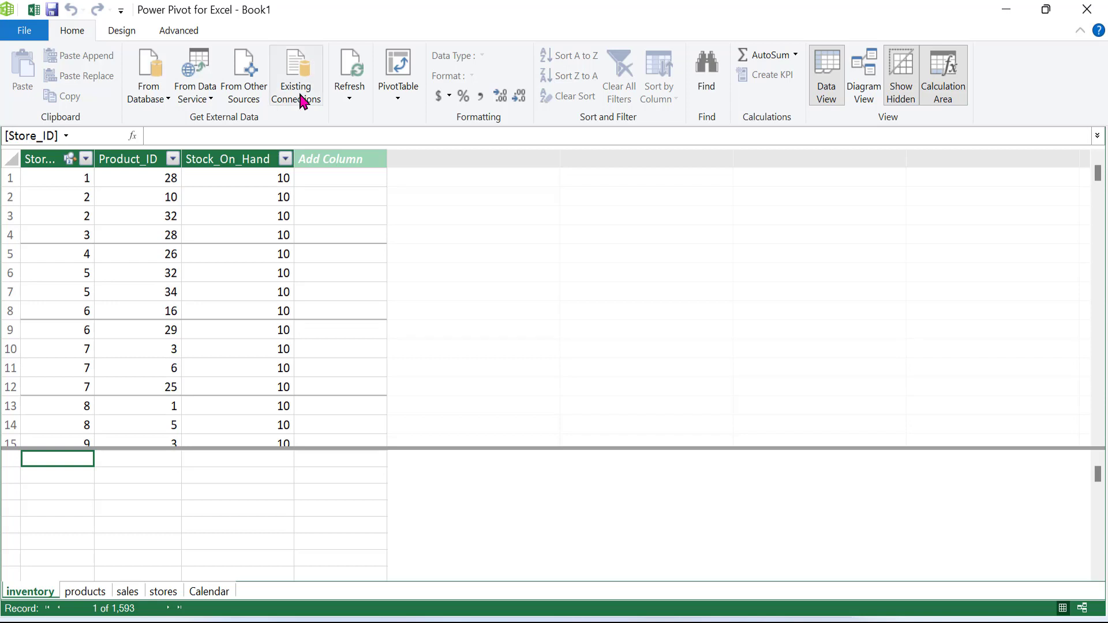
{"action": "left_click", "coordinate": [131, 599]}
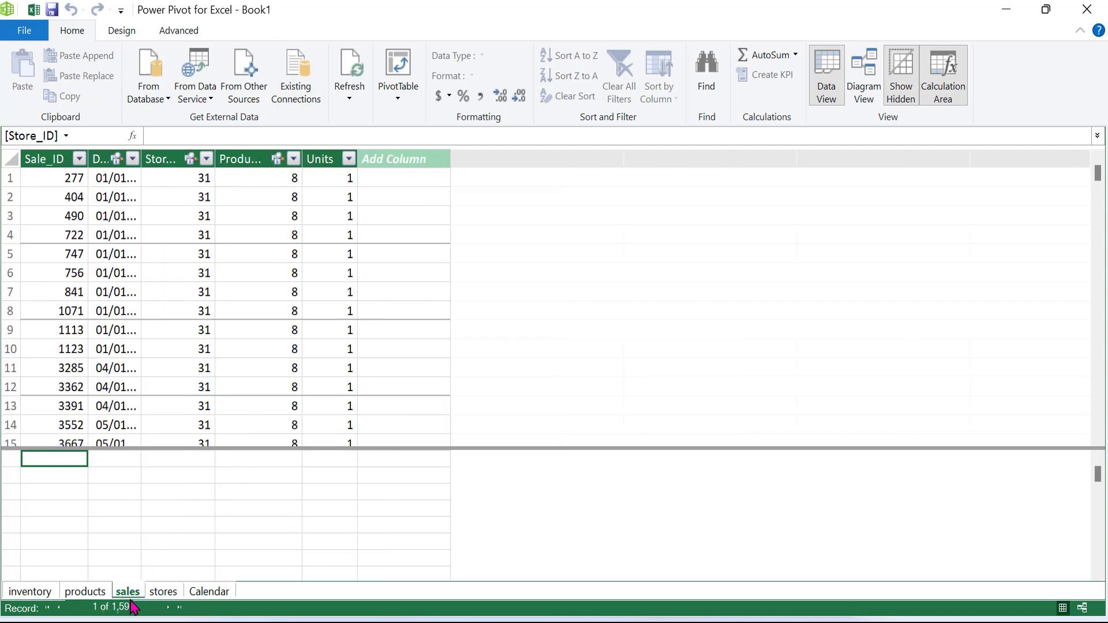
{"action": "left_click", "coordinate": [96, 598]}
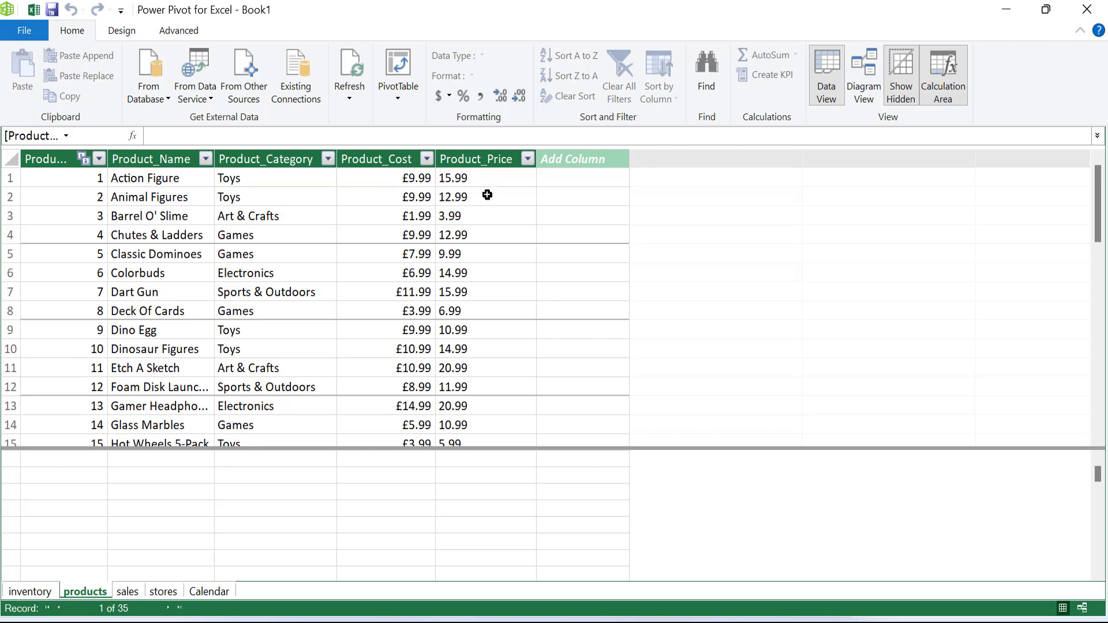
{"action": "left_click", "coordinate": [417, 196]}
{"action": "left_click", "coordinate": [485, 205]}
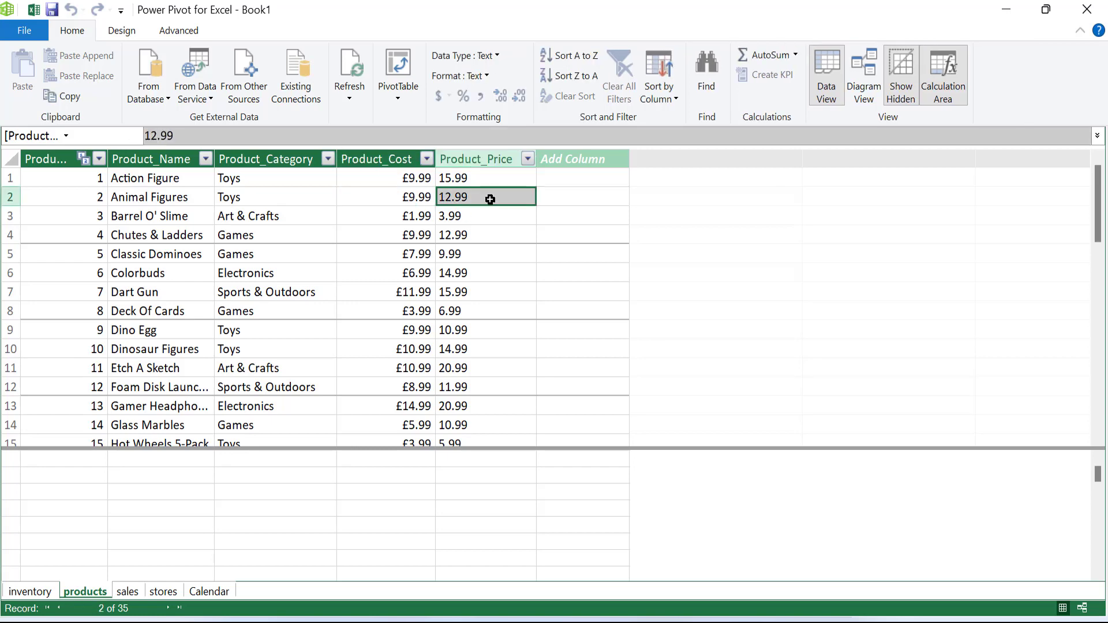
{"action": "left_click", "coordinate": [487, 158]}
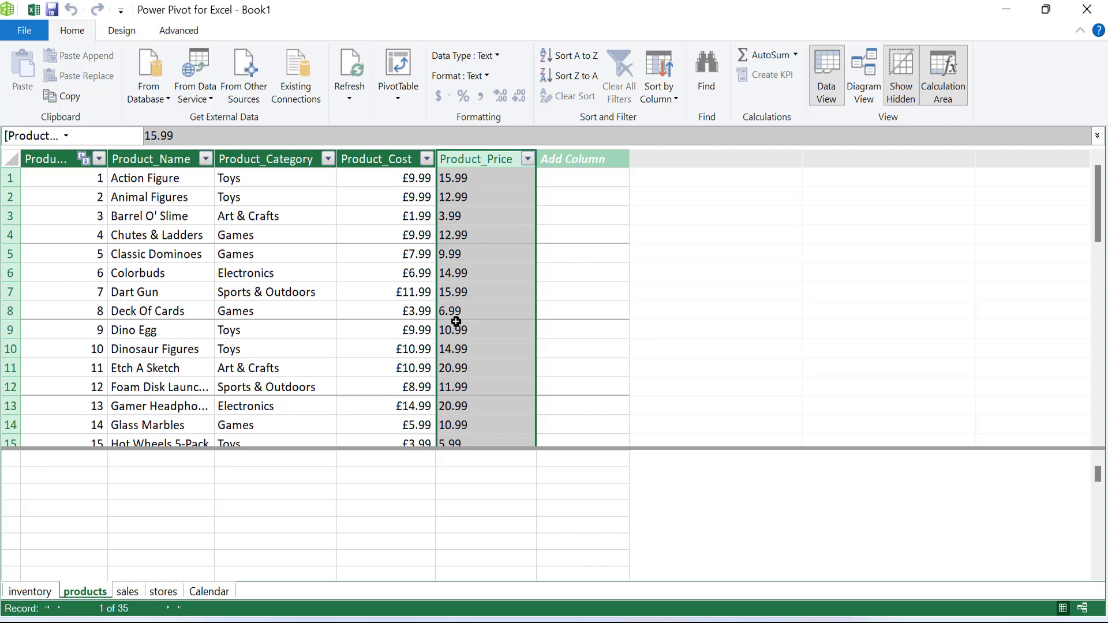
Check the distinct values in the Units column of sales without filtering it, and look at the products table again
{"action": "left_click", "coordinate": [128, 593]}
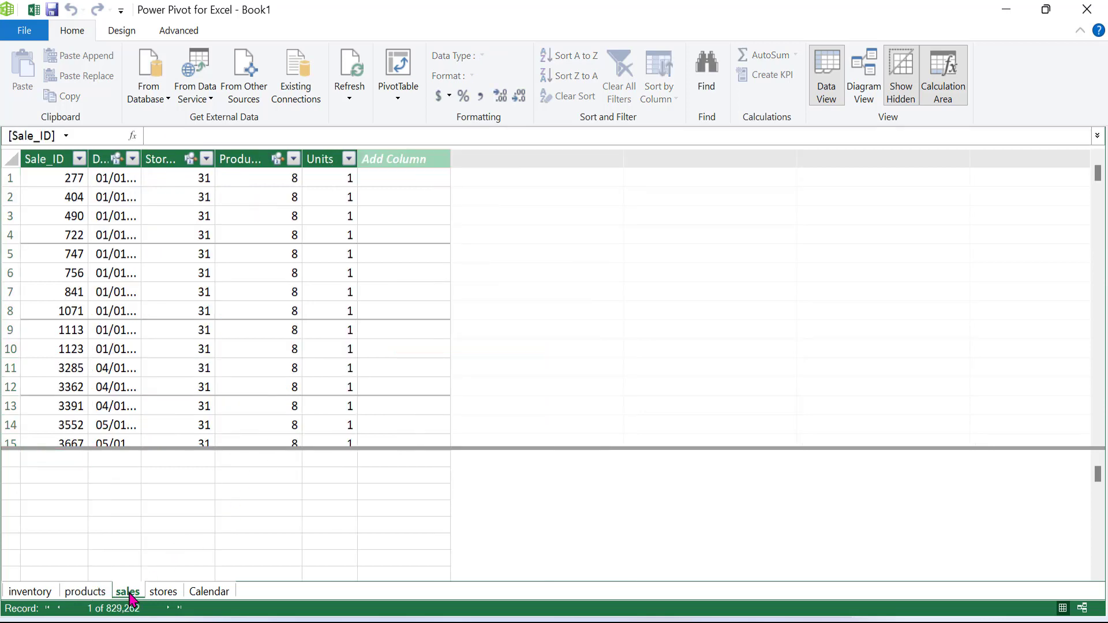
{"action": "left_click", "coordinate": [337, 183]}
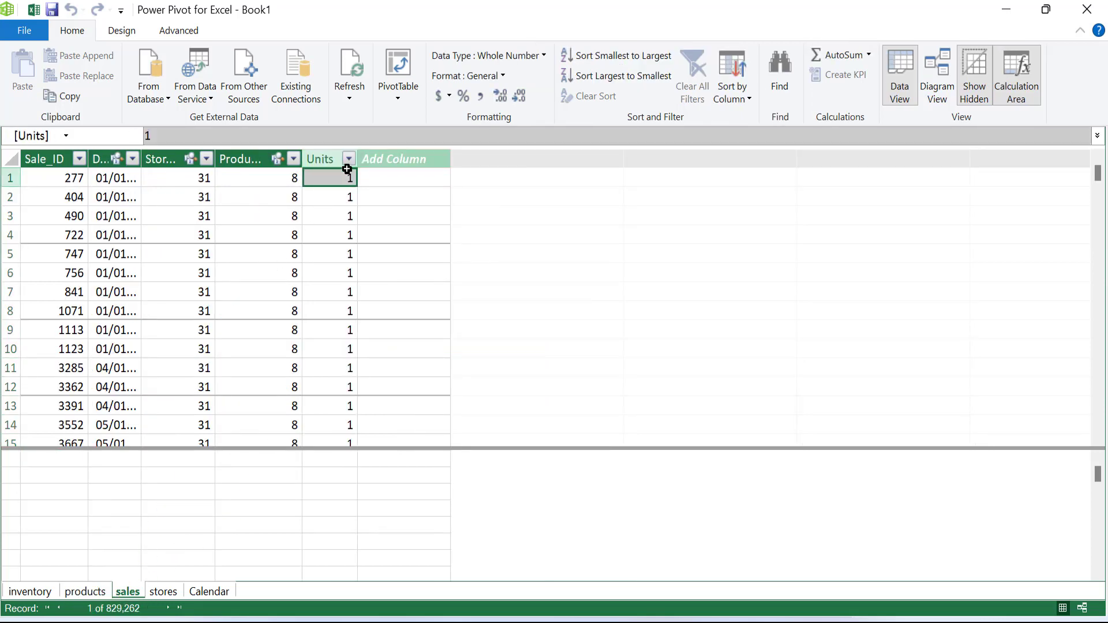
{"action": "left_click", "coordinate": [348, 159]}
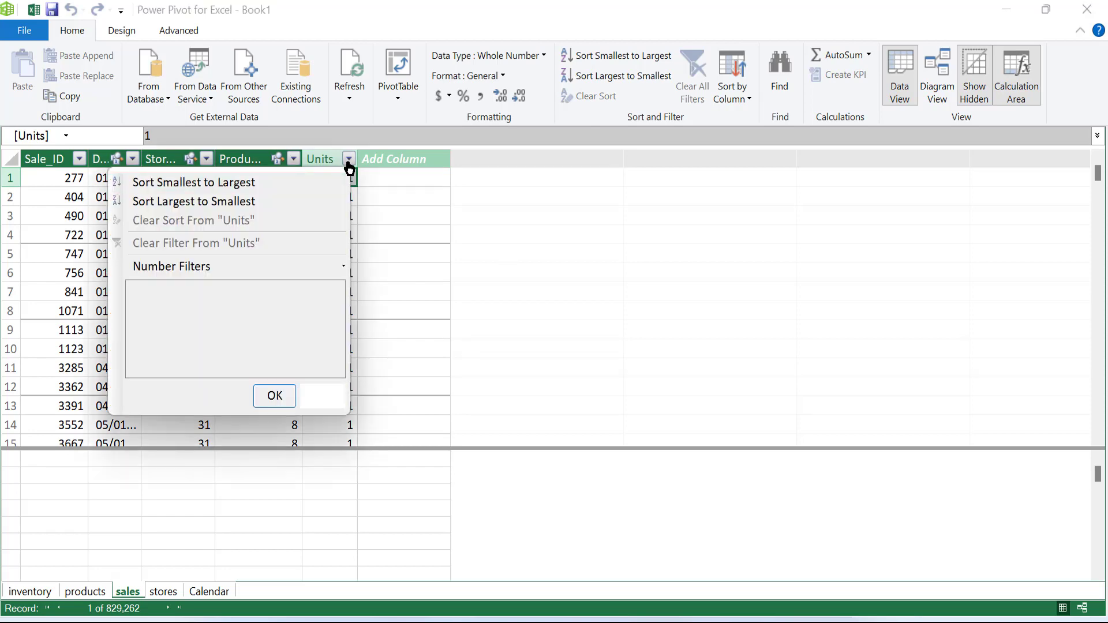
{"action": "scroll", "coordinate": [280, 323], "scroll_direction": "down", "scroll_amount": 3}
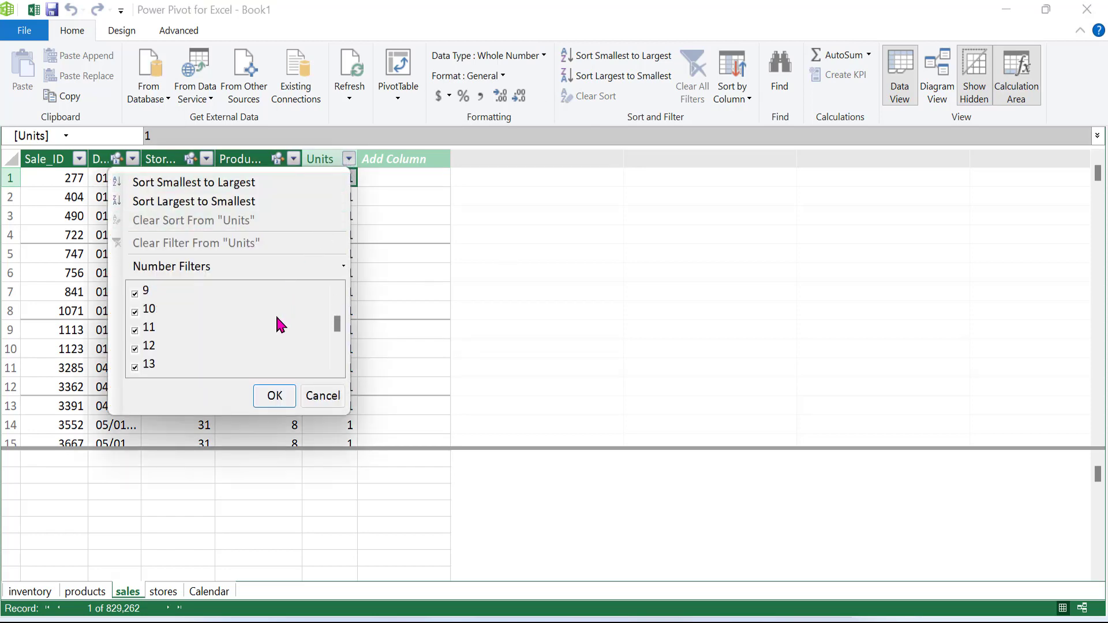
{"action": "left_click", "coordinate": [318, 398]}
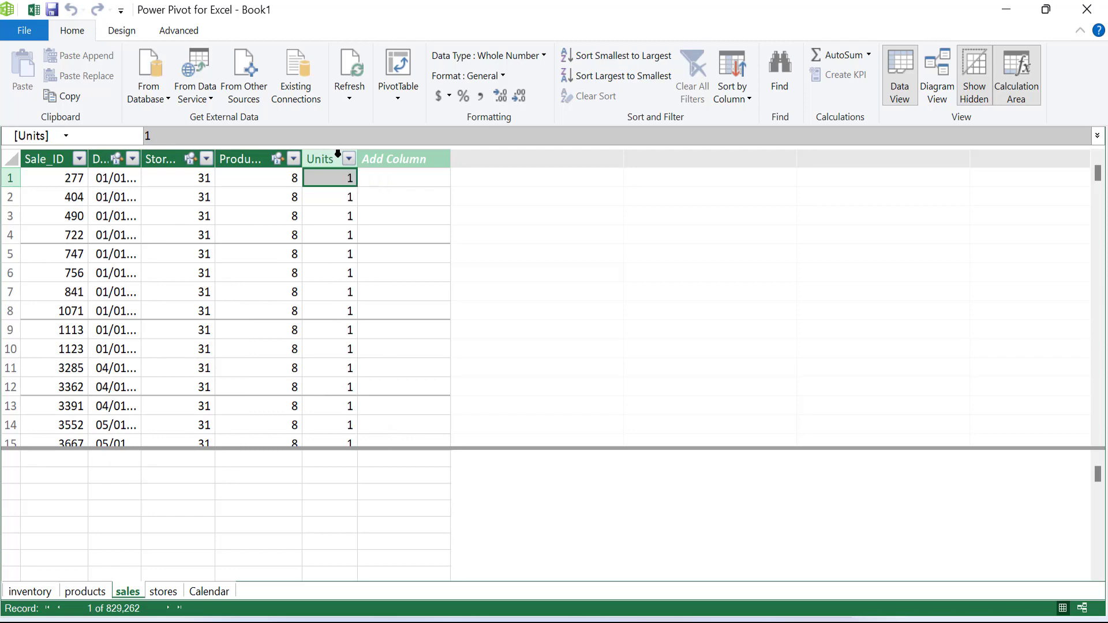
{"action": "left_click", "coordinate": [86, 589]}
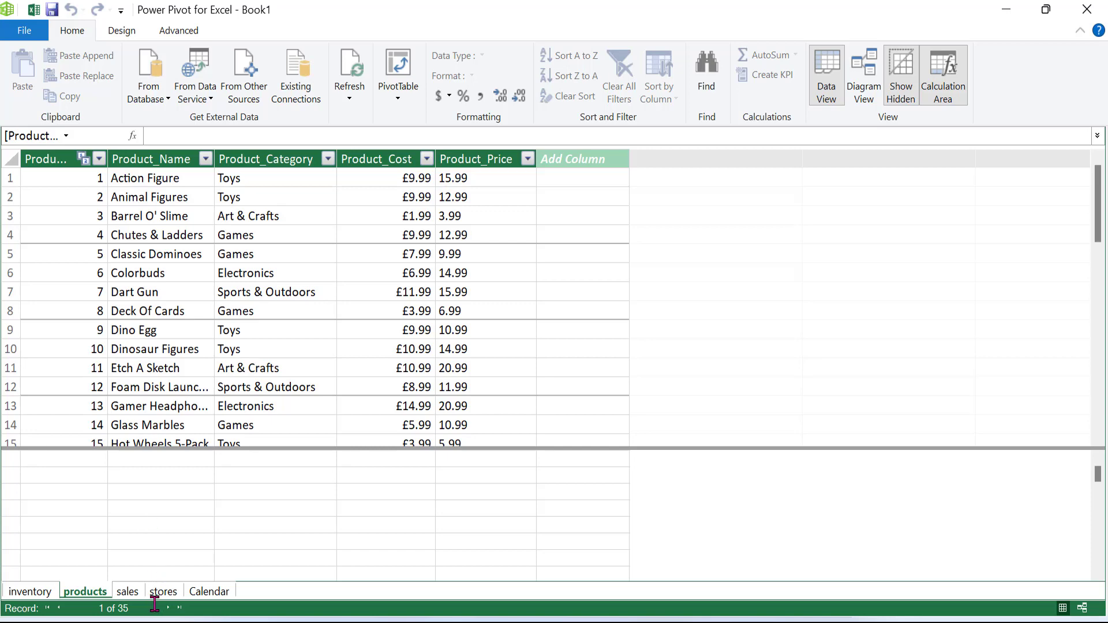
In the sales table, hide the calculation area beneath the data and show it again
{"action": "left_click", "coordinate": [128, 591]}
{"action": "left_click", "coordinate": [196, 480]}
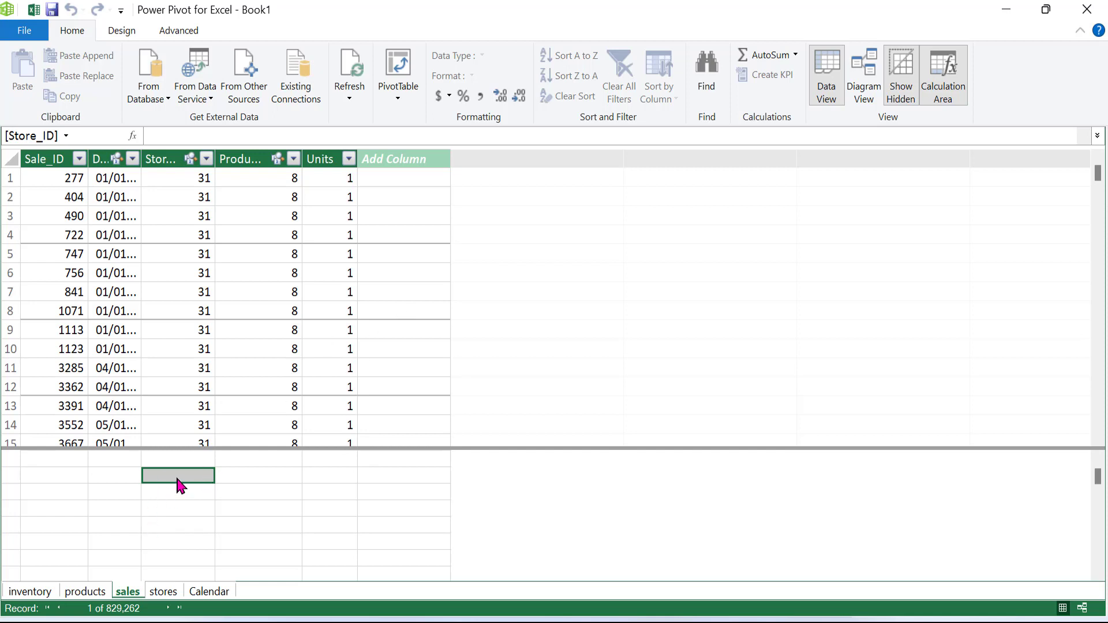
{"action": "left_click", "coordinate": [943, 84]}
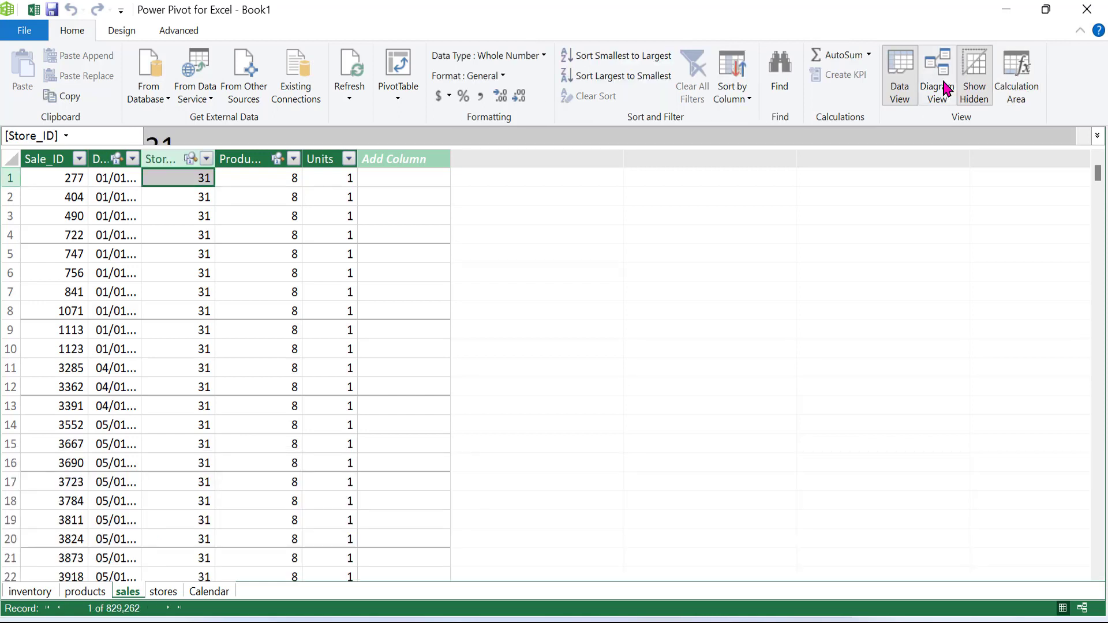
{"action": "left_click", "coordinate": [1019, 85]}
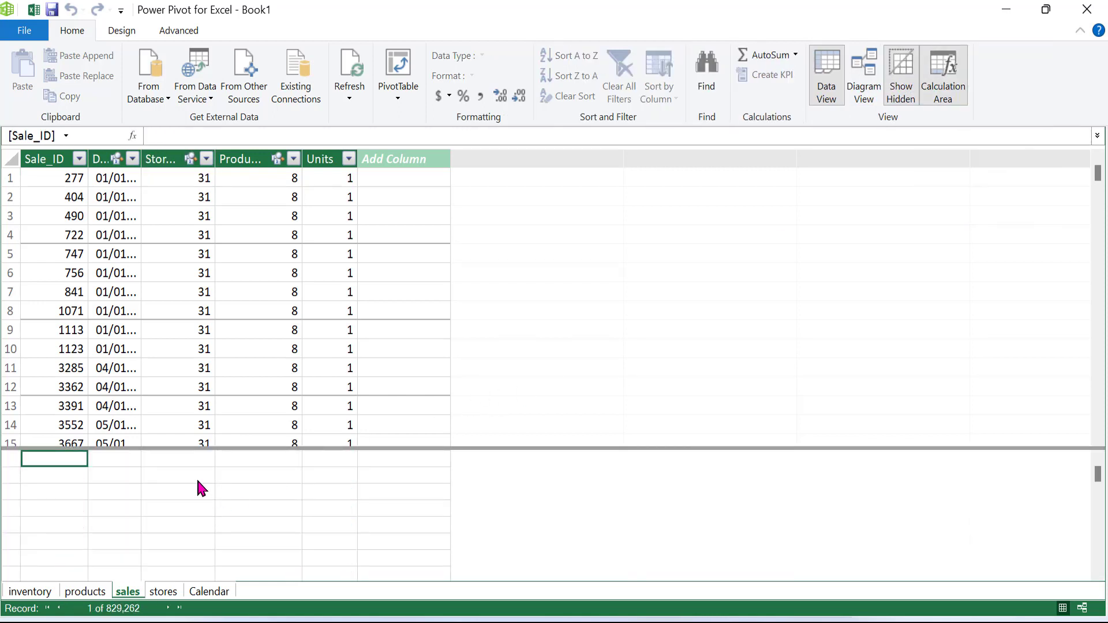
Select an empty calculation-area cell beneath Store_ID in sales and expand the formula bar for entering a measure
{"action": "left_click", "coordinate": [194, 476]}
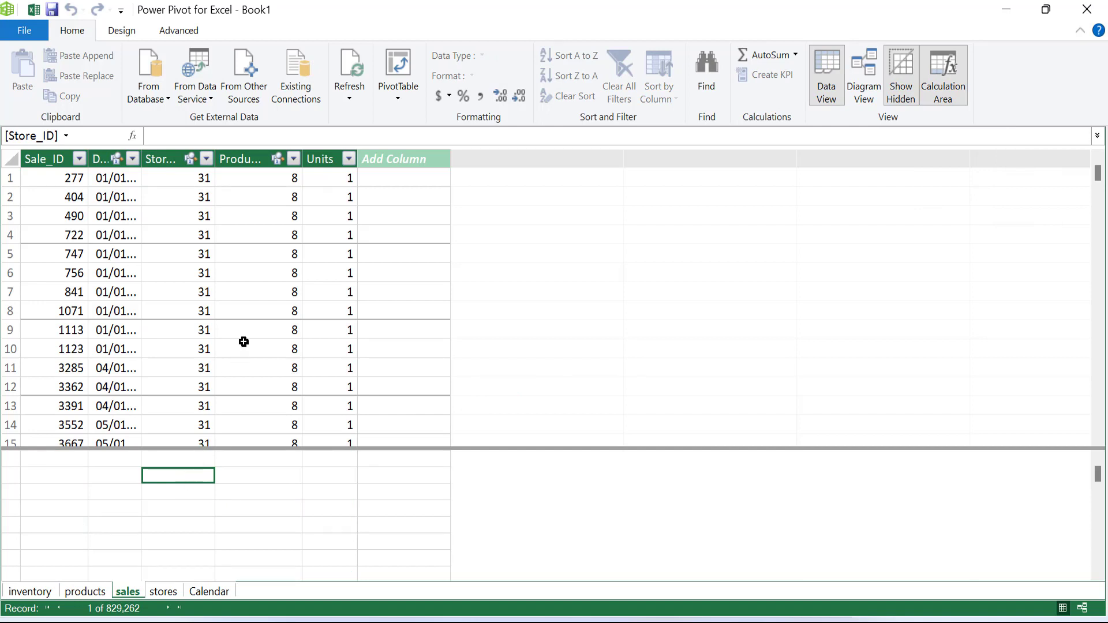
{"action": "left_click", "coordinate": [299, 141]}
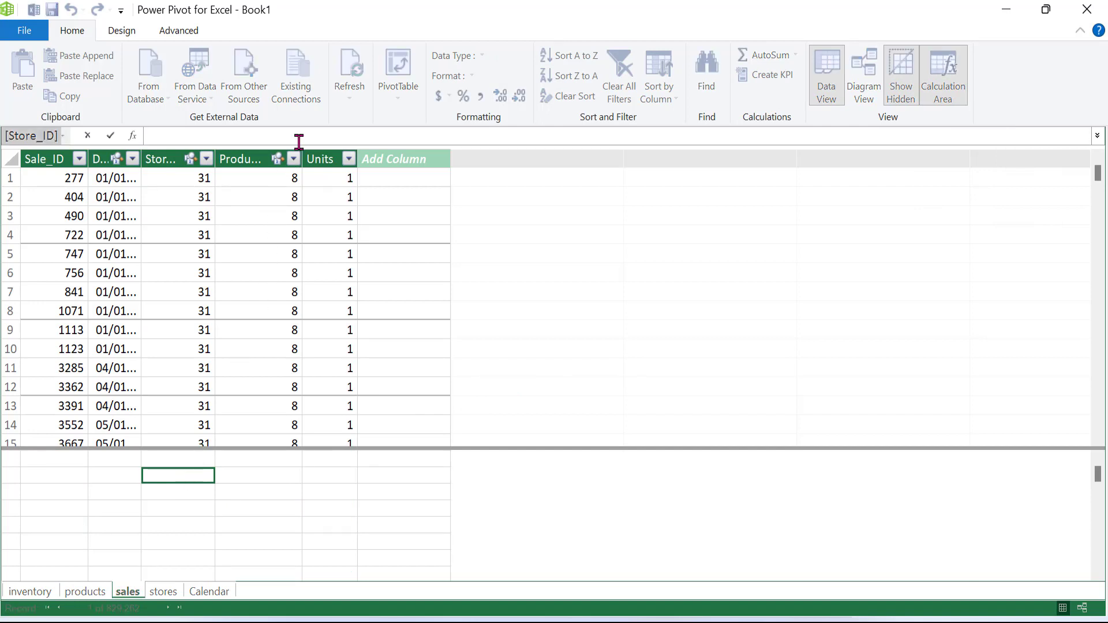
{"action": "left_click", "coordinate": [1097, 137]}
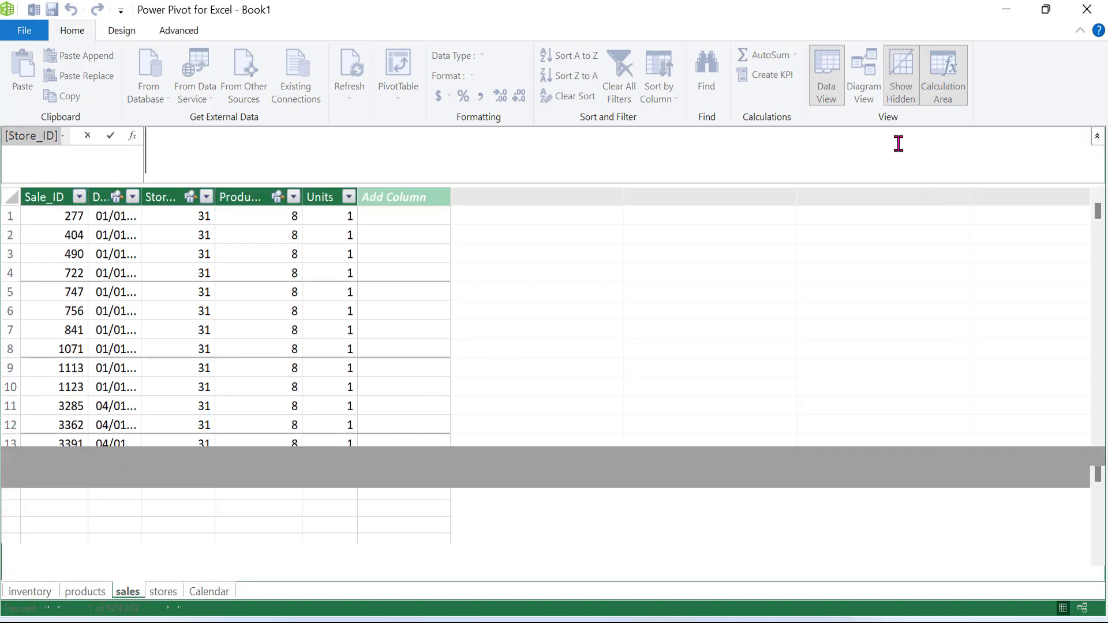
Begin a measure named Sales as a SUMX that iterates over the sales table
{"action": "type", "text": "Sales"}
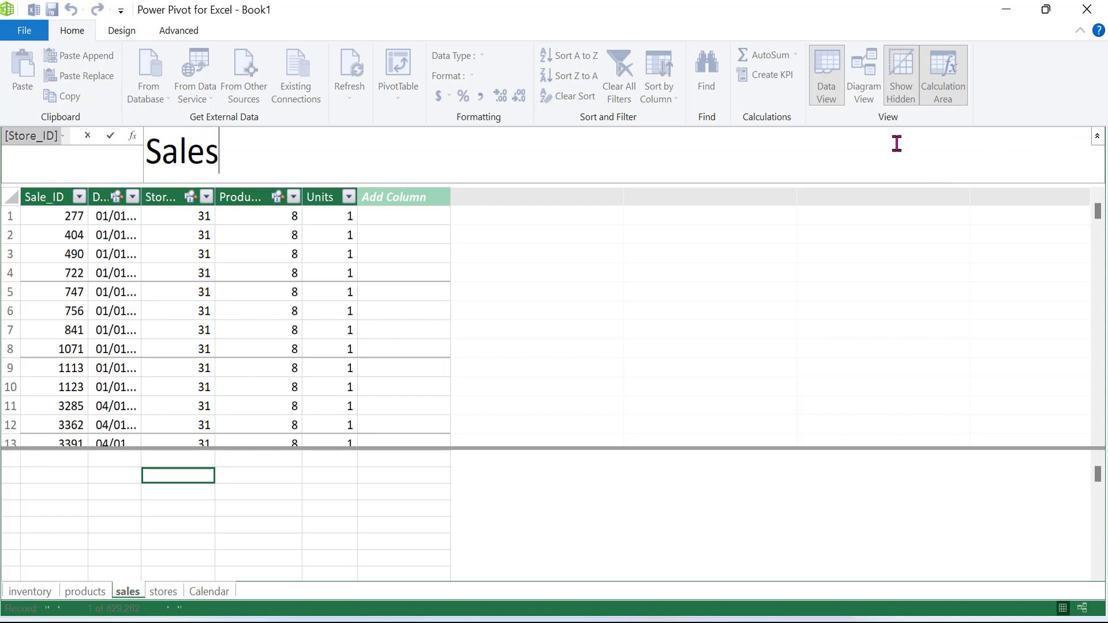
{"action": "type", "text": ":= "}
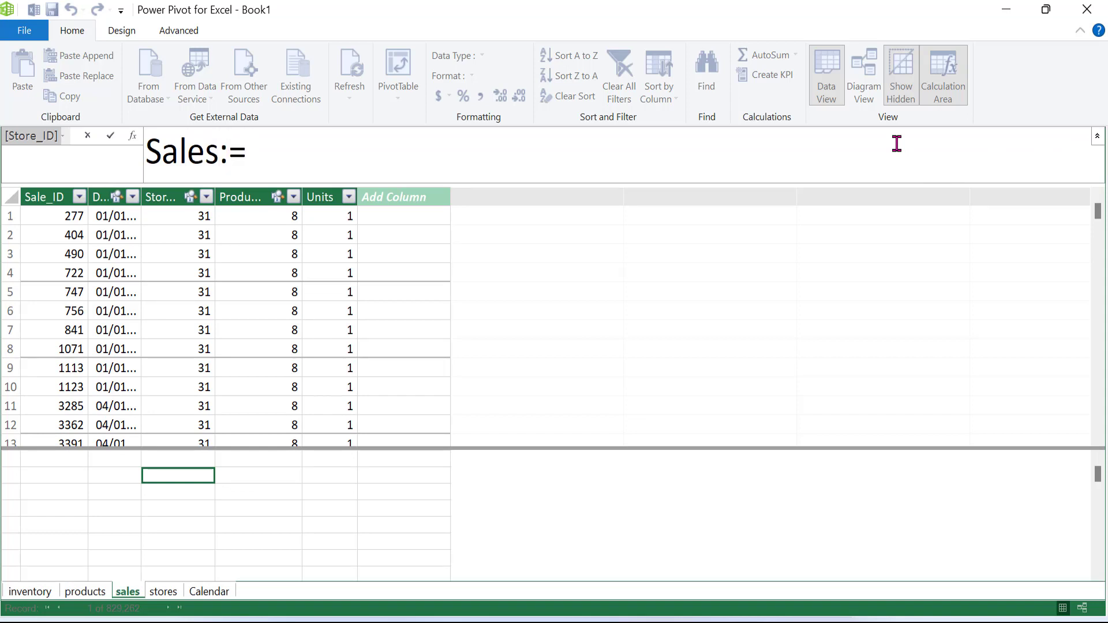
{"action": "type", "text": "s"}
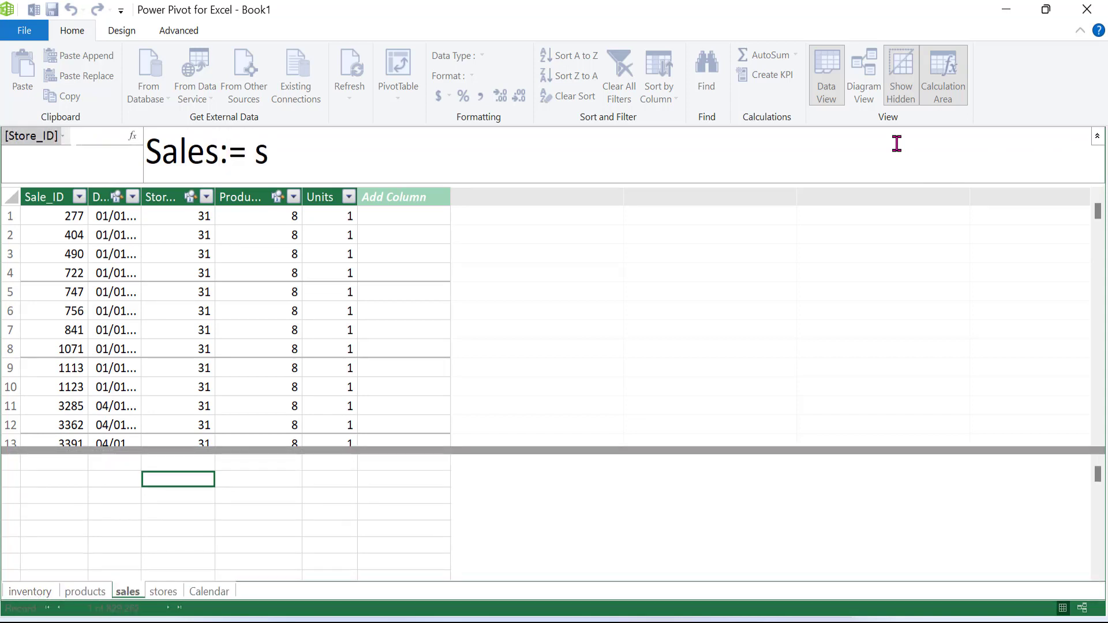
{"action": "type", "text": "umx("}
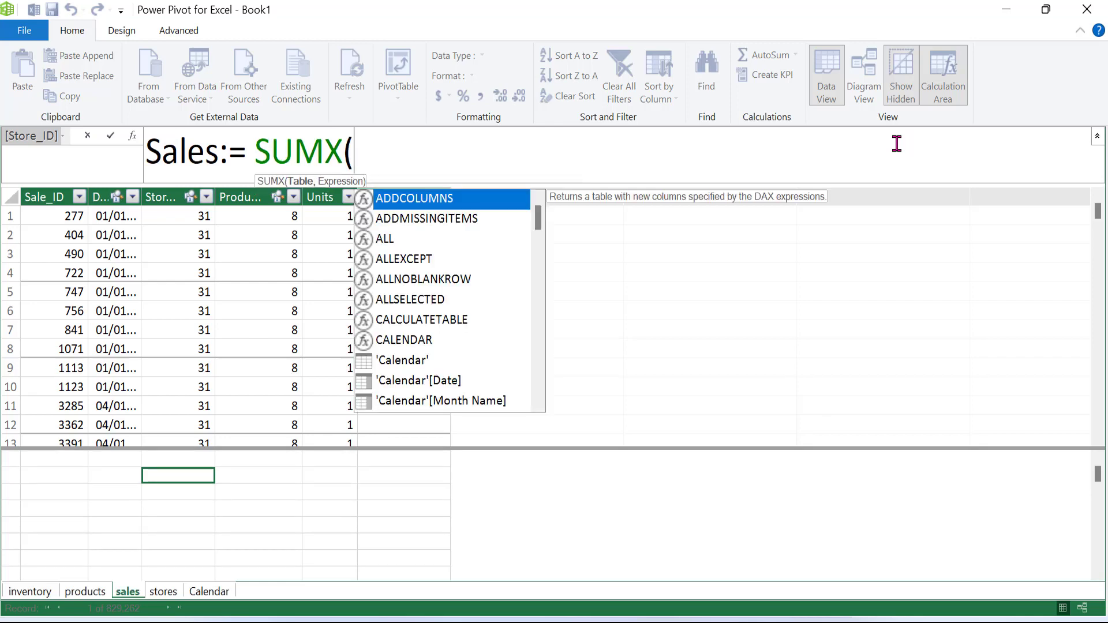
{"action": "type", "text": "s"}
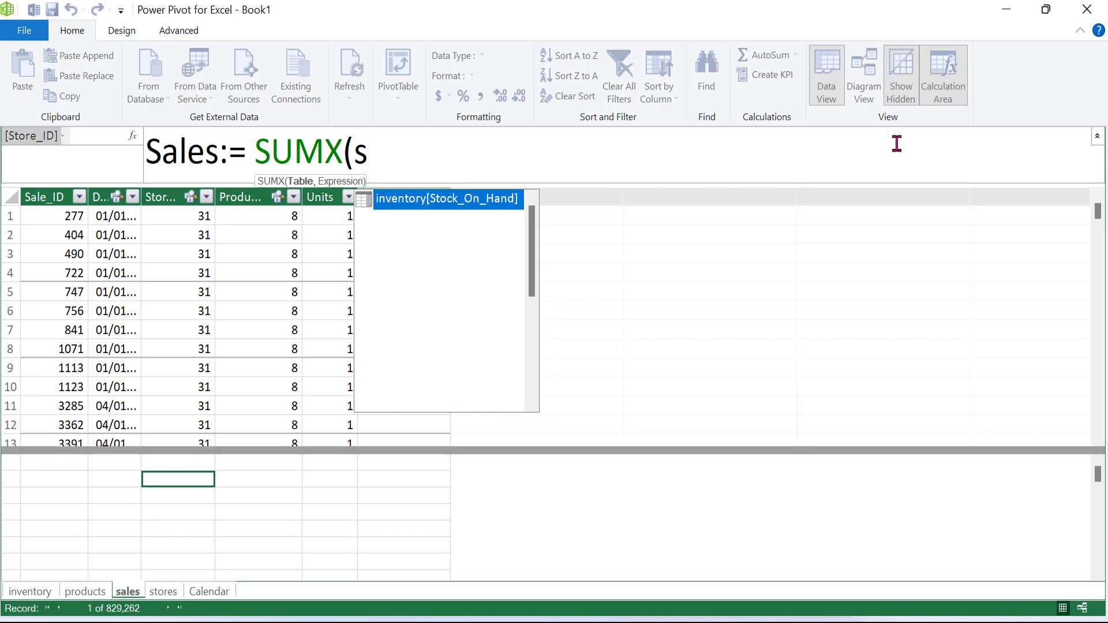
{"action": "type", "text": "ales,"}
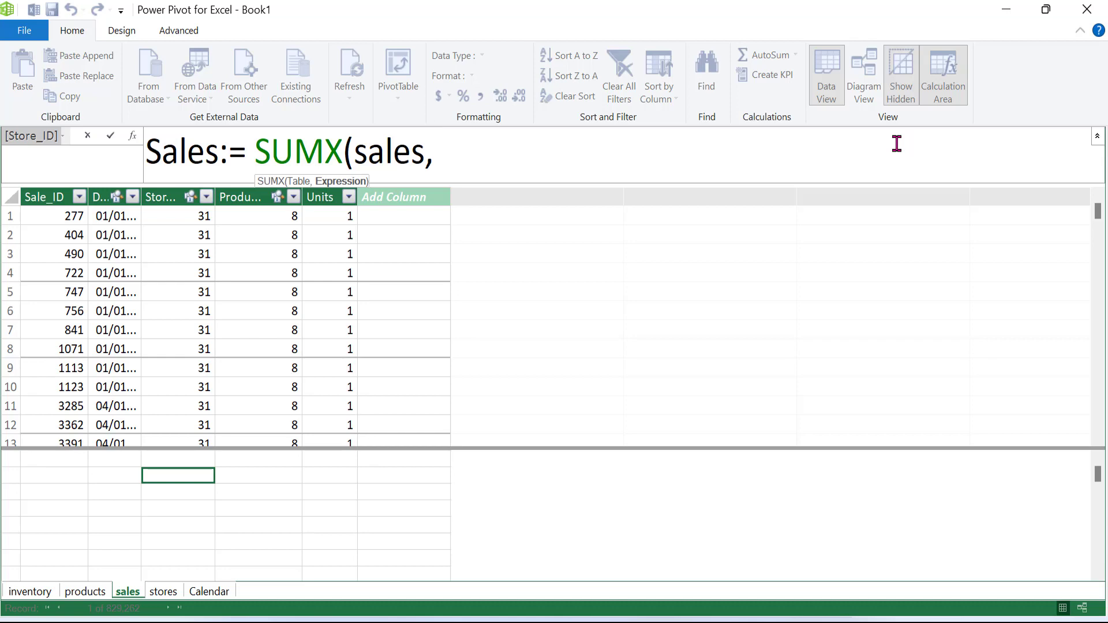
Use the sales[Units] column as the first factor of the SUMX expression
{"action": "type", "text": "s"}
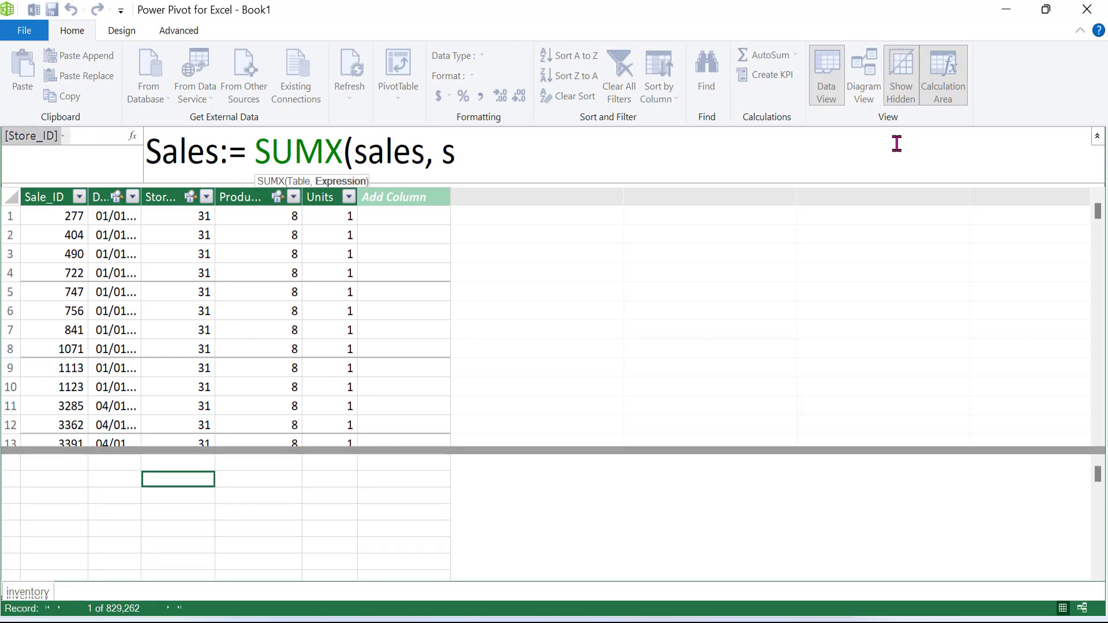
{"action": "type", "text": "ales"}
{"action": "key", "text": "Down"}
{"action": "key", "text": "Down"}
{"action": "key", "text": "Down"}
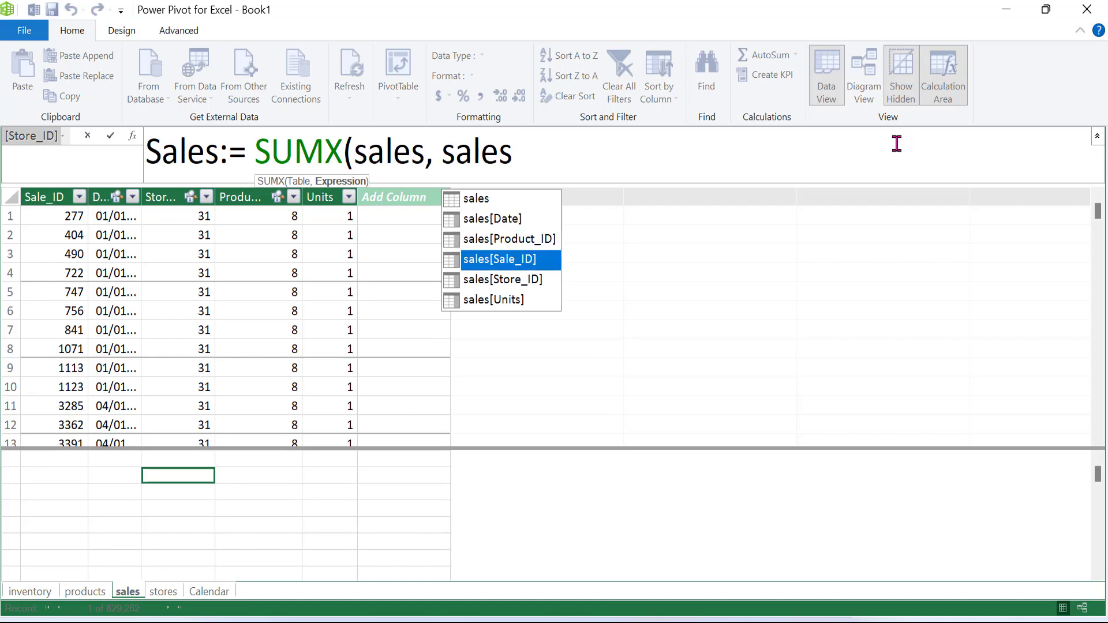
{"action": "key", "text": "Down"}
{"action": "key", "text": "Down"}
{"action": "key", "text": "Tab"}
Multiply sales[Units] by a value fetched with the RELATED function
{"action": "type", "text": "* s"}
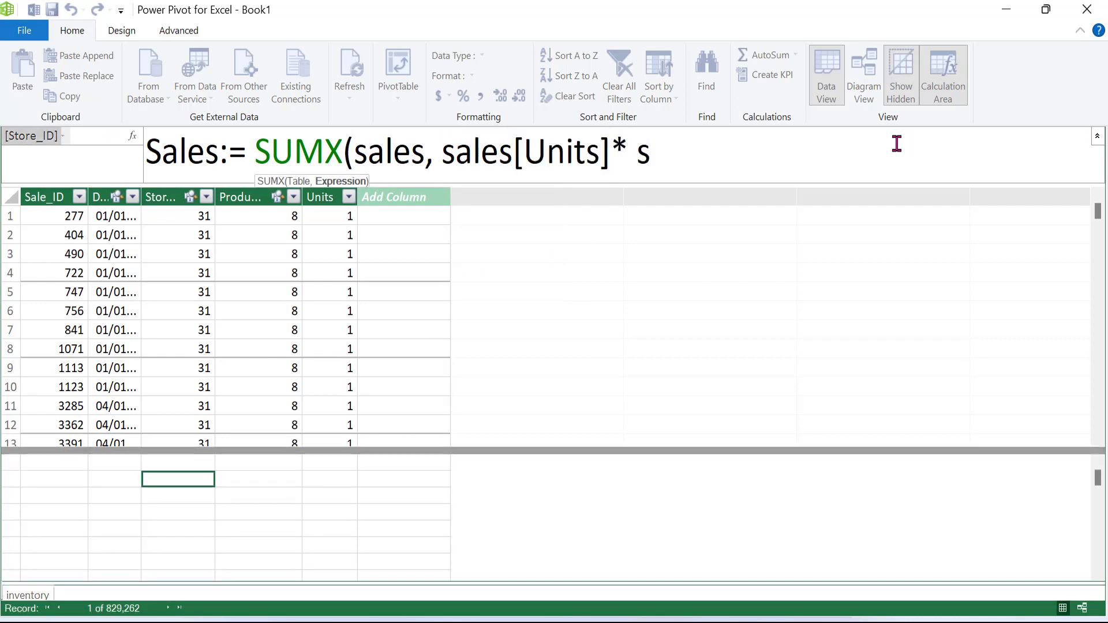
{"action": "type", "text": "a"}
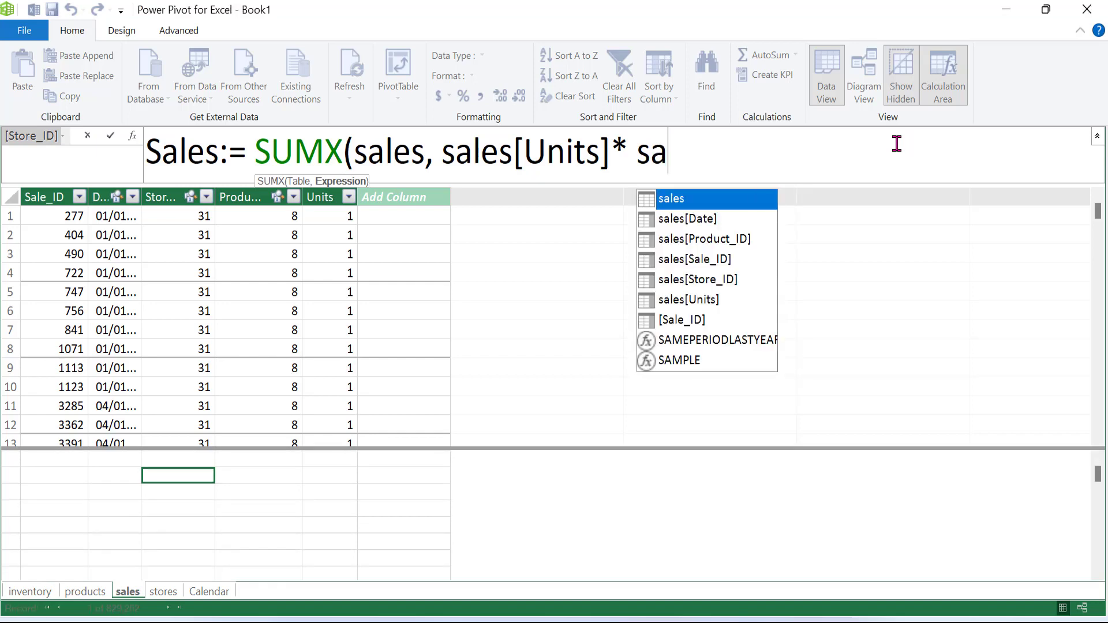
{"action": "key", "text": "BackSpace"}
{"action": "key", "text": "BackSpace"}
{"action": "type", "text": "r"}
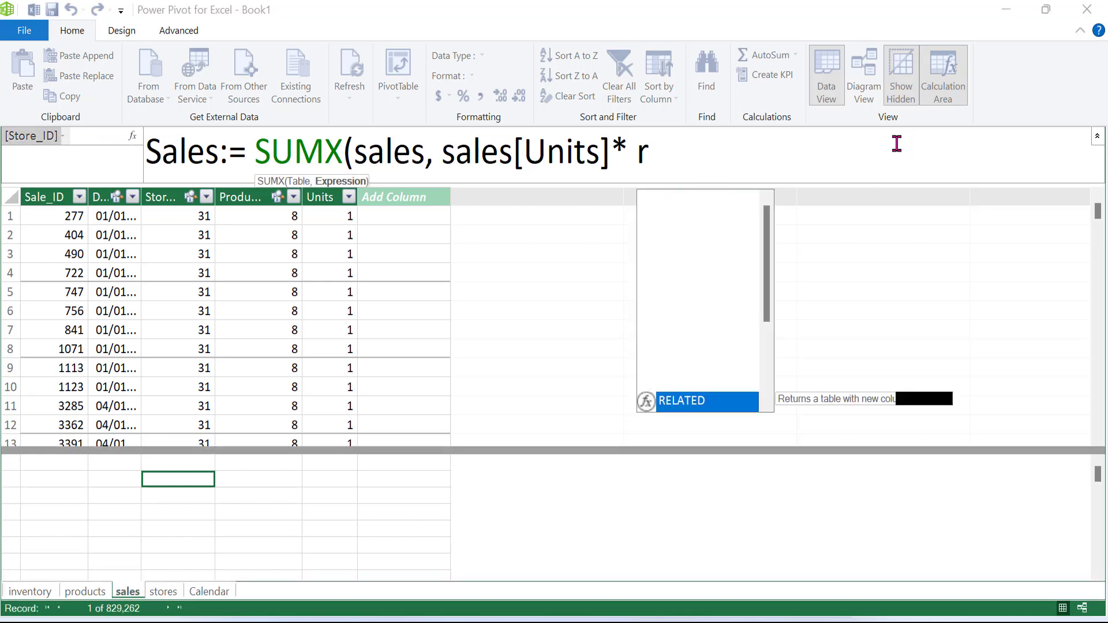
{"action": "type", "text": "elated"}
{"action": "key", "text": "Tab"}
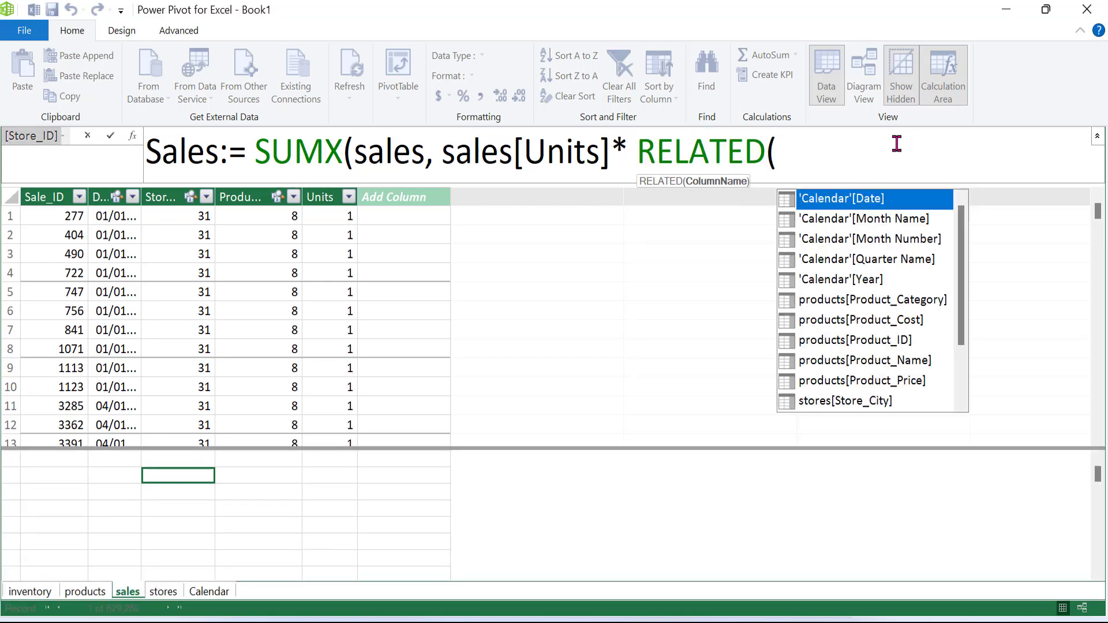
Give RELATED the products[Product_Price] column, close both functions and commit the Sales measure
{"action": "key", "text": "Down"}
{"action": "key", "text": "Down"}
{"action": "key", "text": "Down"}
{"action": "key", "text": "Down"}
{"action": "key", "text": "Down"}
{"action": "key", "text": "Down"}
{"action": "key", "text": "Down"}
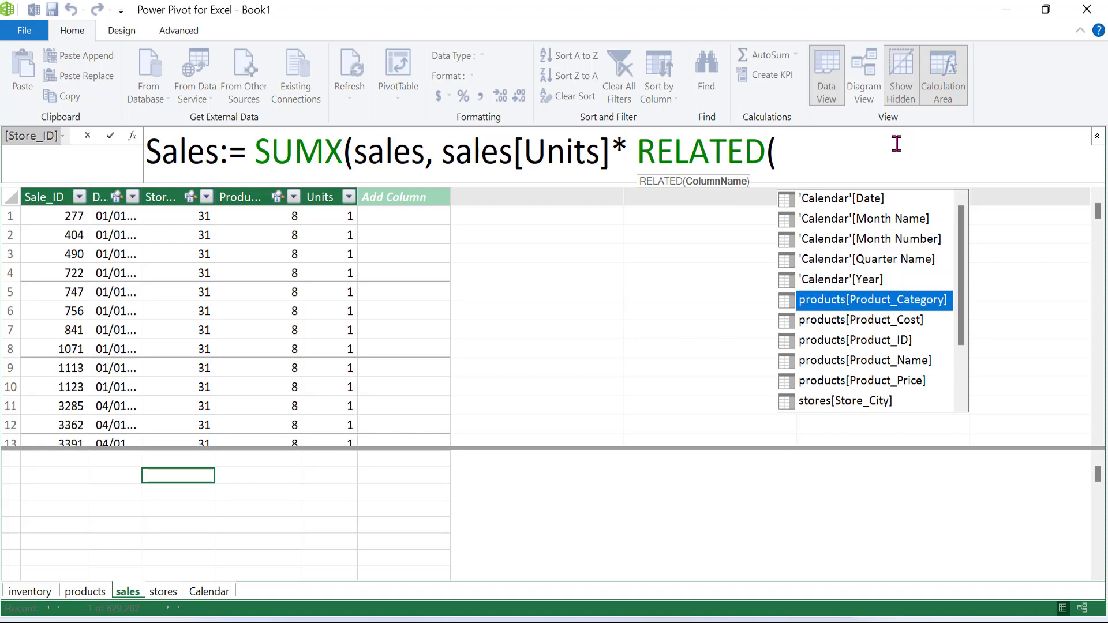
{"action": "key", "text": "Tab"}
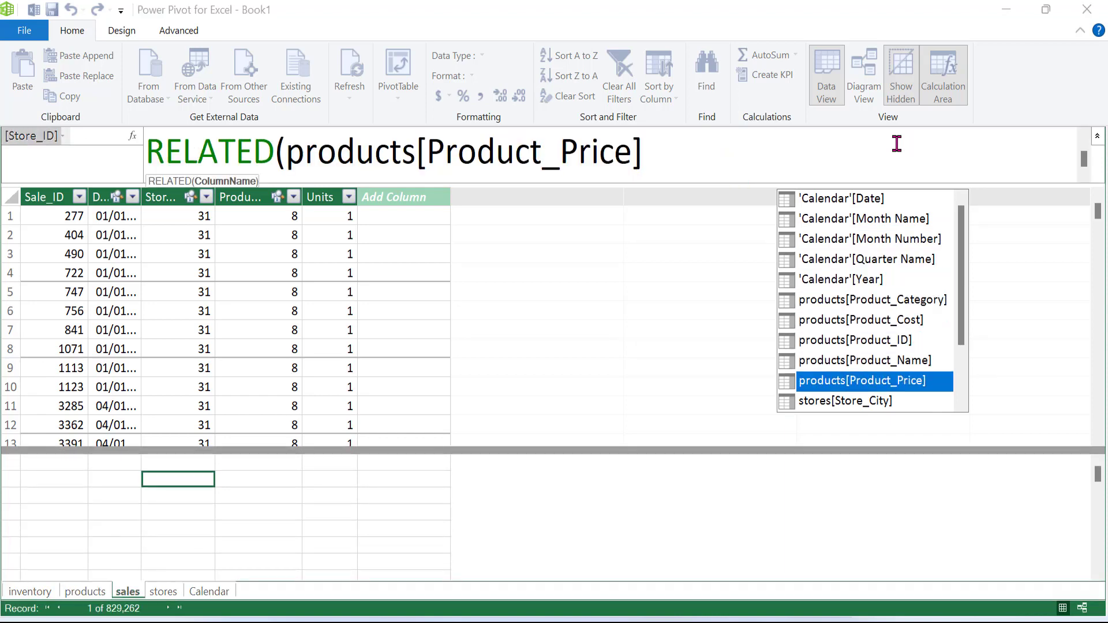
{"action": "type", "text": "))"}
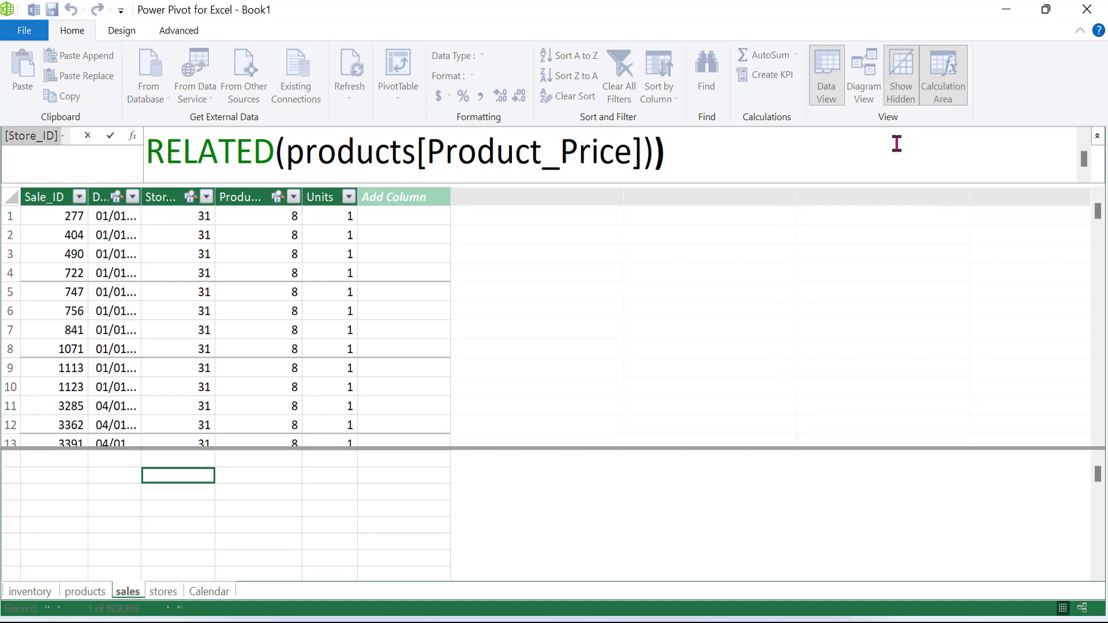
{"action": "key", "text": "Return"}
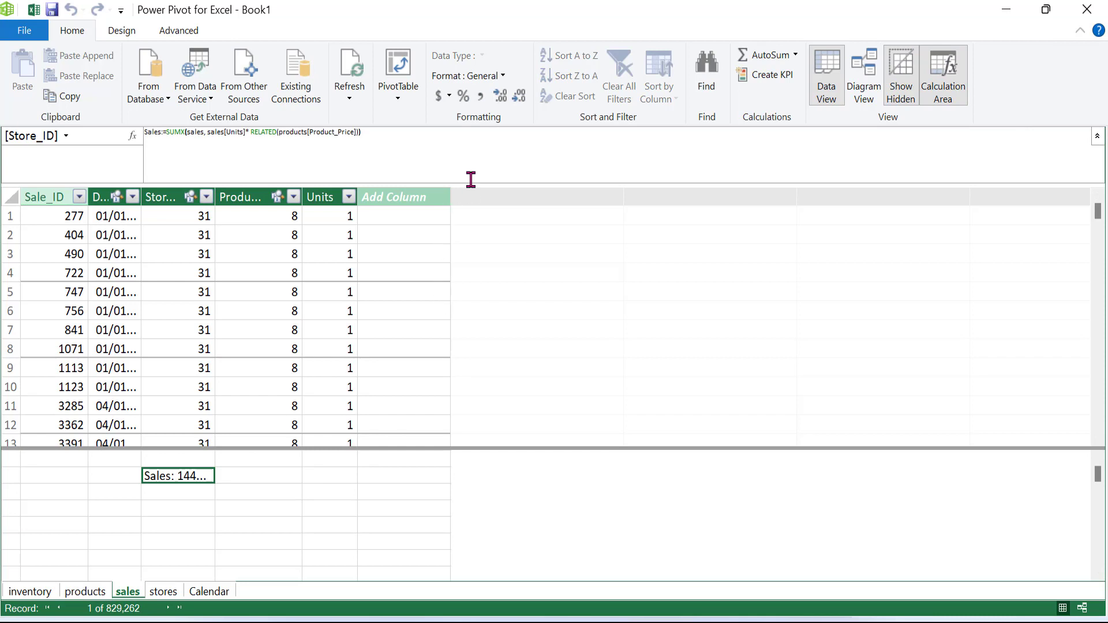
Widen the Store_ID column so the full Sales measure result fits, and collapse the formula bar
{"action": "scroll", "coordinate": [474, 163], "scroll_direction": "up", "scroll_amount": 5}
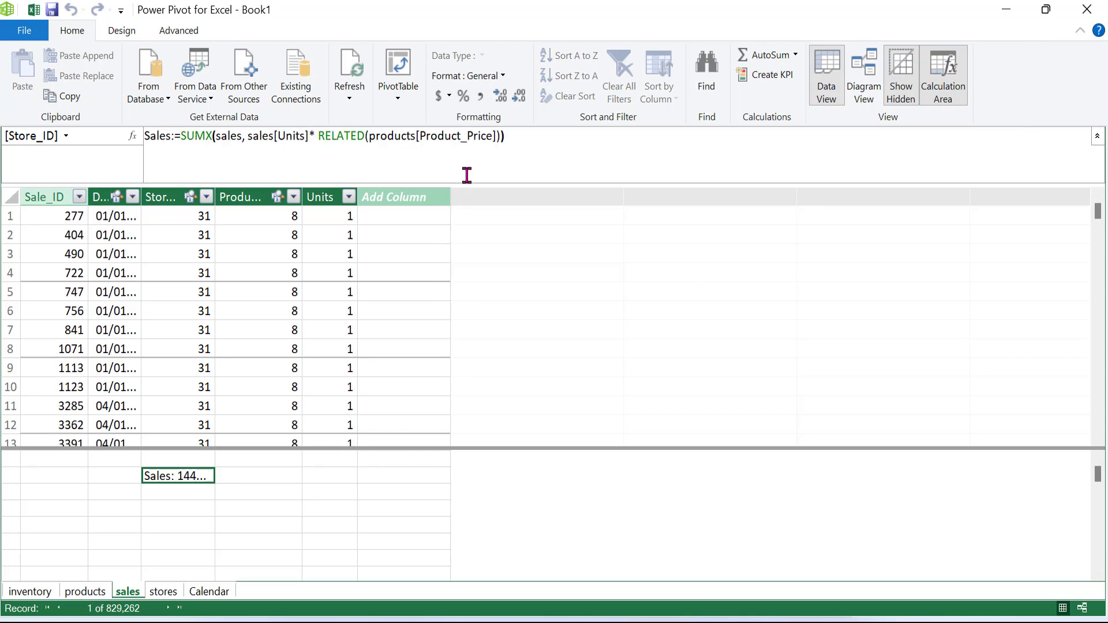
{"action": "left_click", "coordinate": [185, 492]}
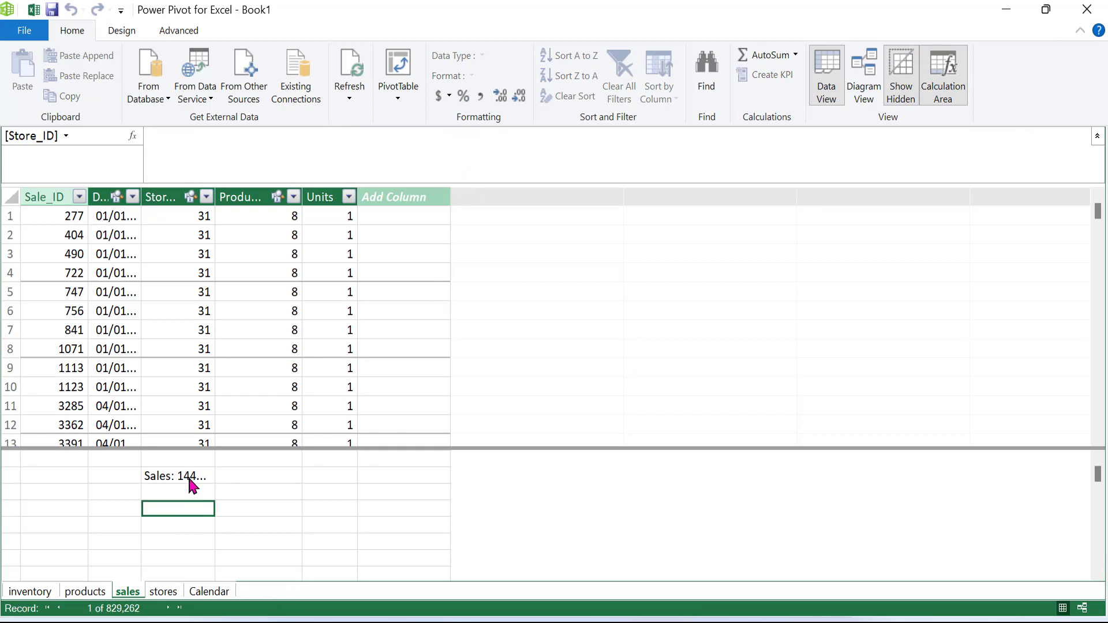
{"action": "left_click", "coordinate": [190, 479]}
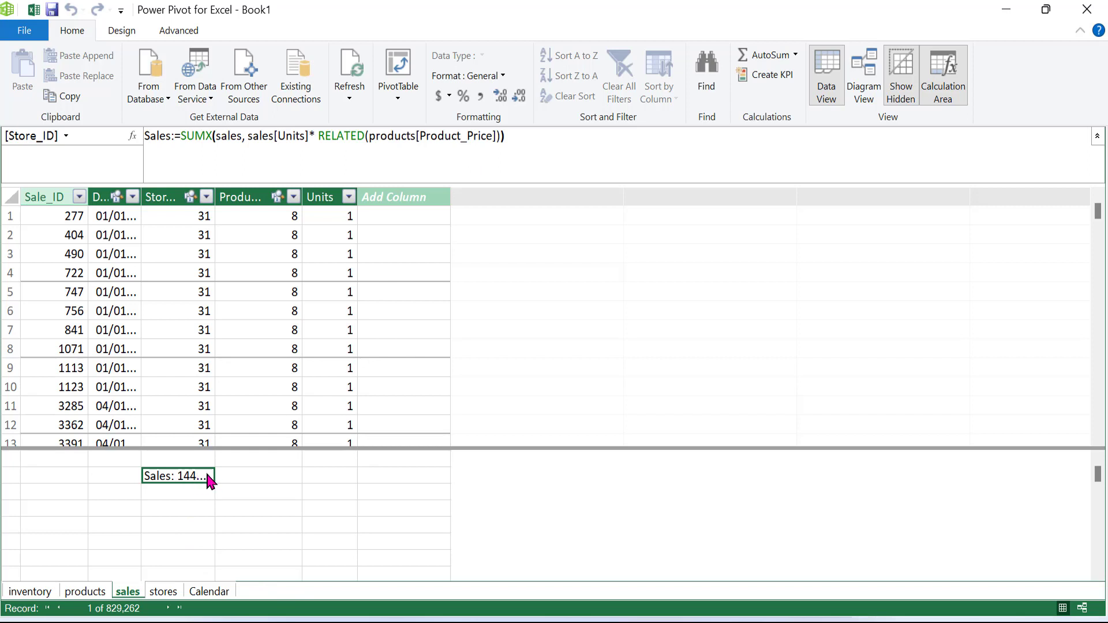
{"action": "left_click", "coordinate": [212, 493]}
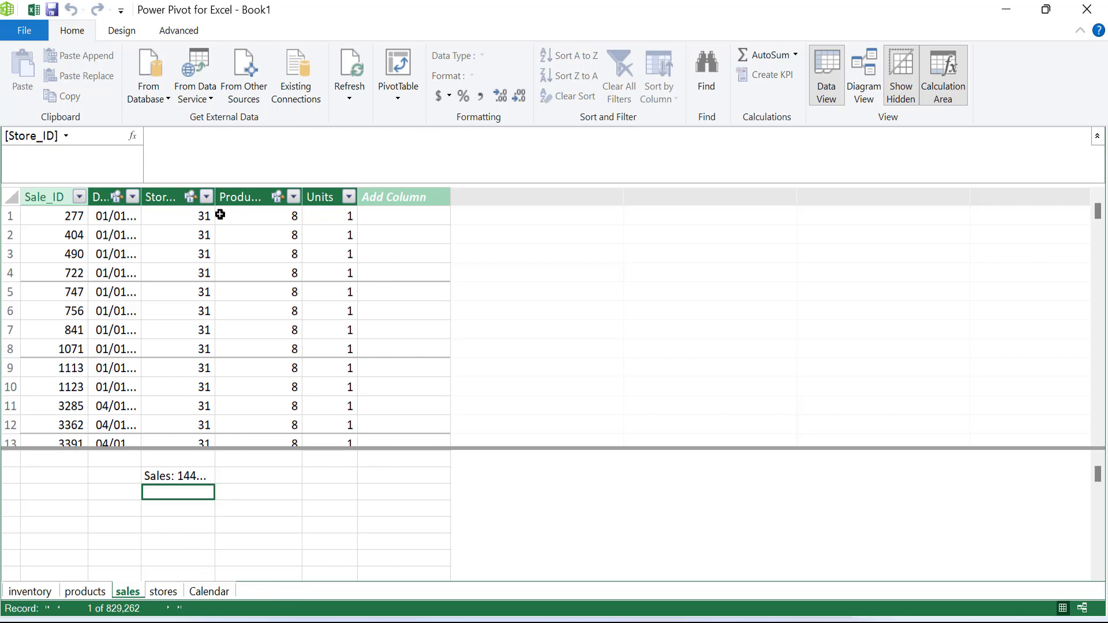
{"action": "left_click_drag", "start_coordinate": [215, 192], "coordinate": [285, 196]}
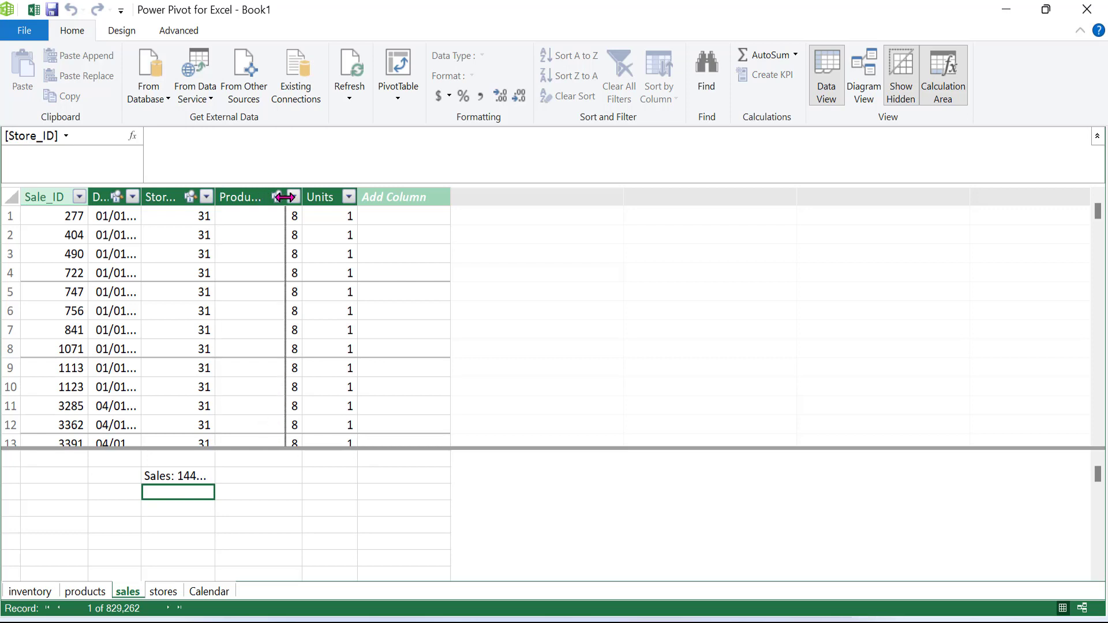
{"action": "left_click", "coordinate": [234, 473]}
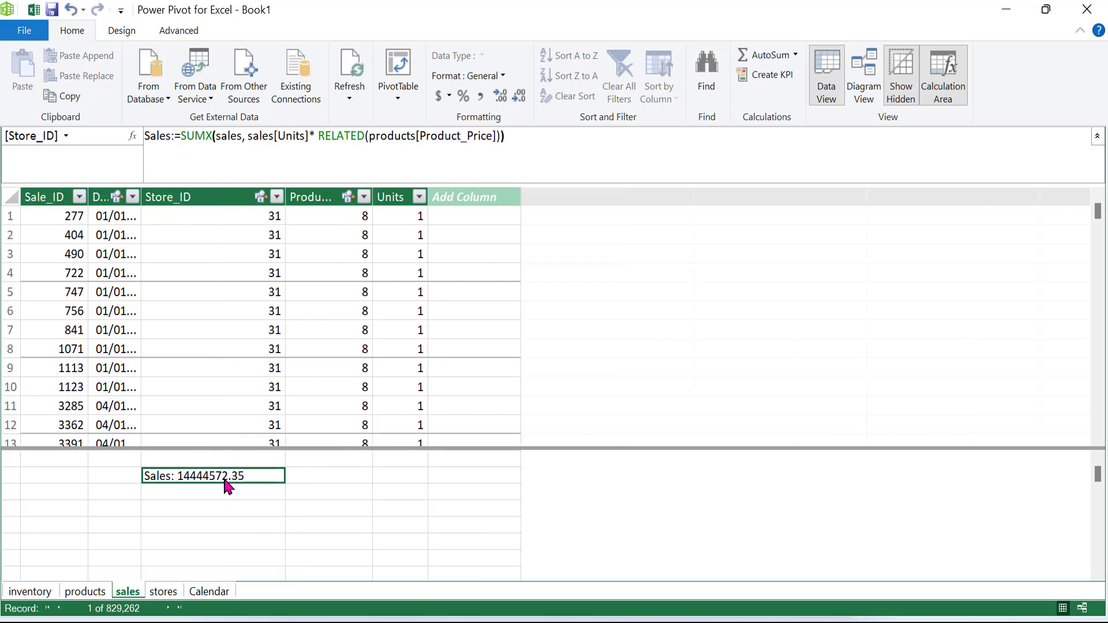
{"action": "left_click", "coordinate": [1097, 137]}
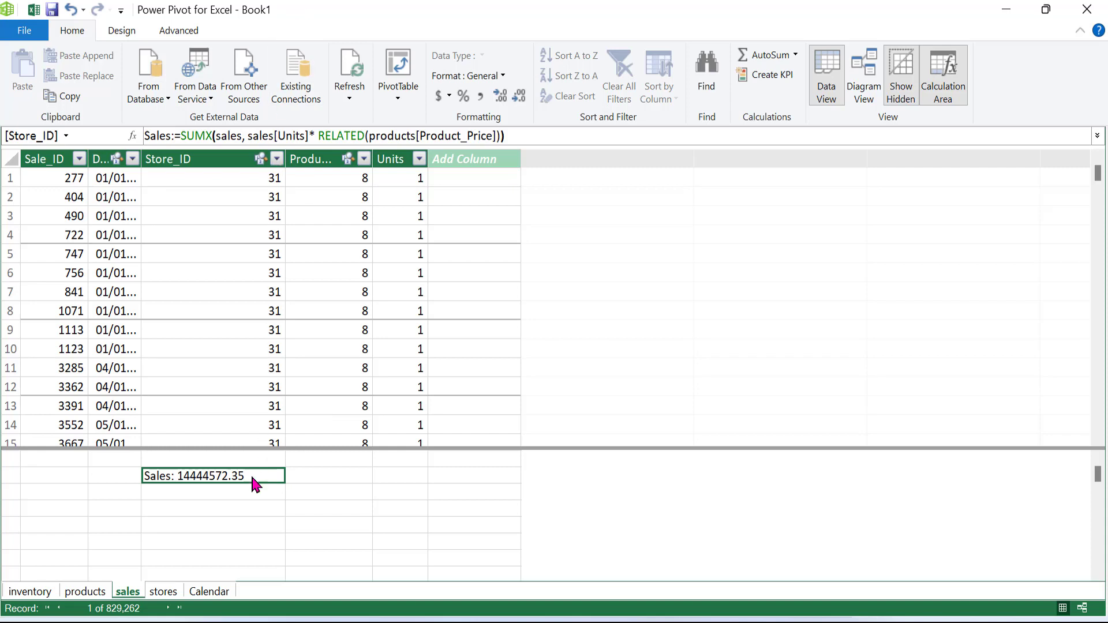
Start a measure named totalcost in the cell directly beneath Sales, with the formula bar expanded and its text enlarged
{"action": "left_click", "coordinate": [235, 497]}
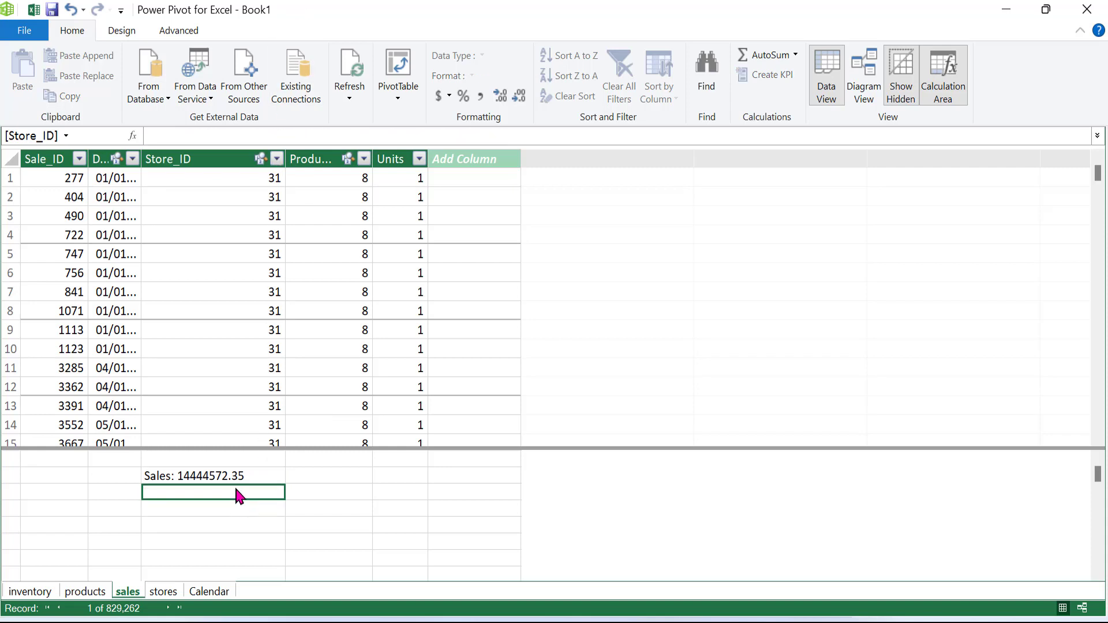
{"action": "left_click", "coordinate": [241, 479]}
{"action": "left_click", "coordinate": [239, 495]}
{"action": "type", "text": "C"}
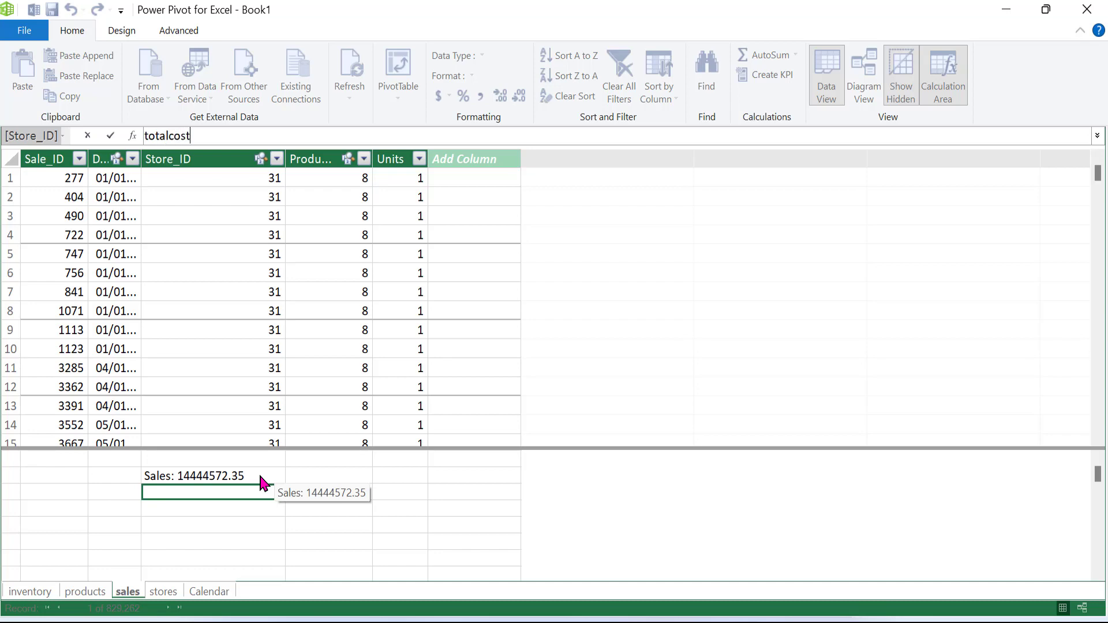
{"action": "scroll", "coordinate": [555, 133], "scroll_direction": "up", "scroll_amount": 4}
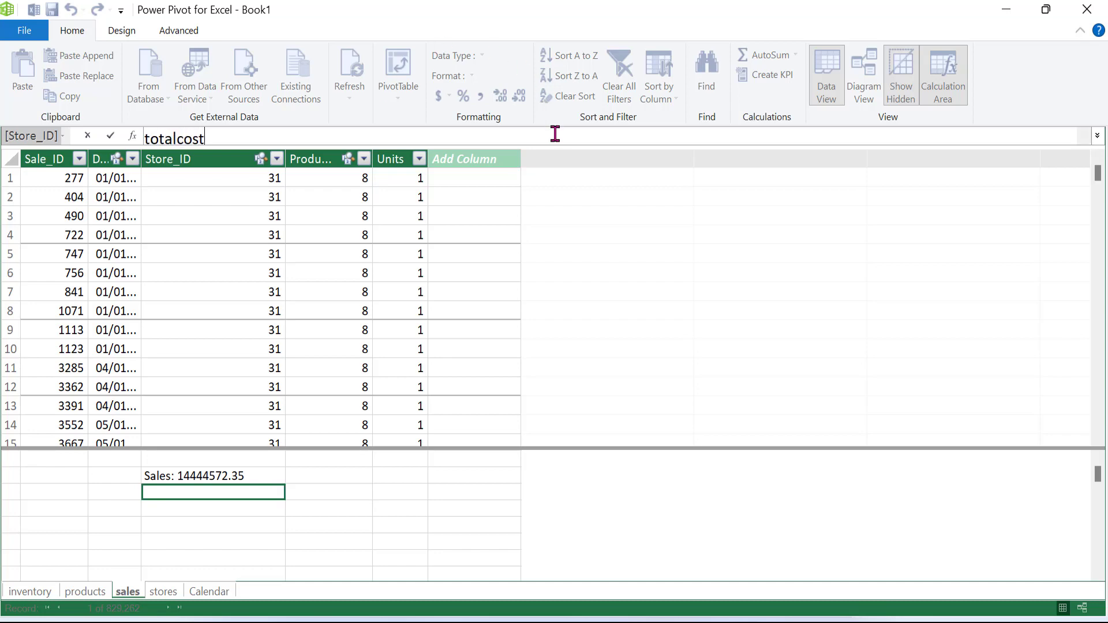
{"action": "left_click", "coordinate": [1096, 137]}
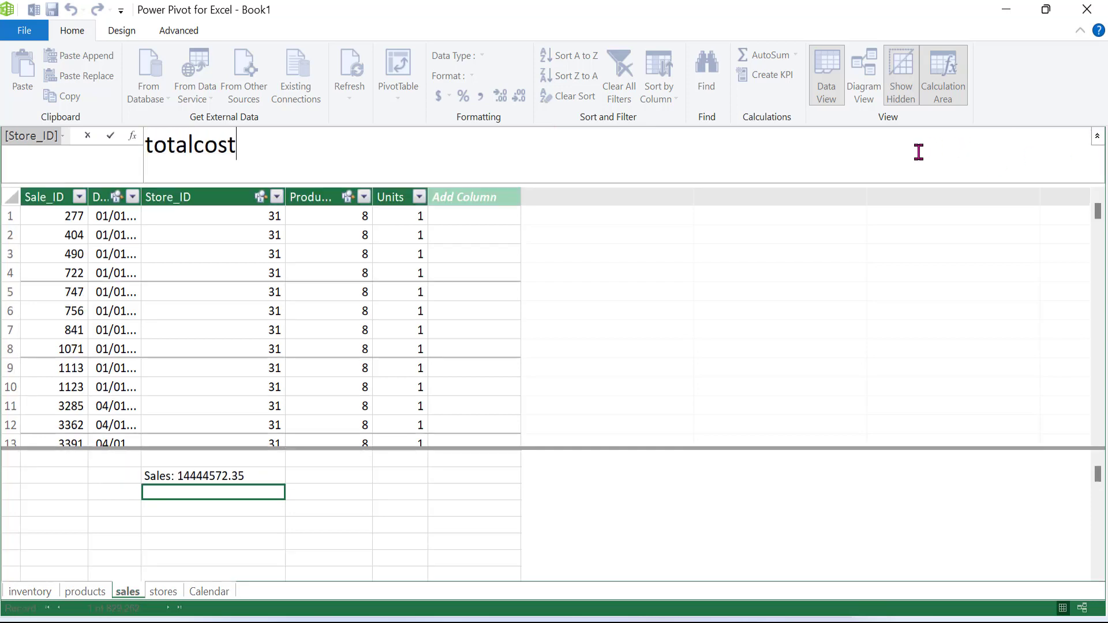
Begin the totalcost formula with a SUMX function that iterates over the sales table
{"action": "type", "text": "= "}
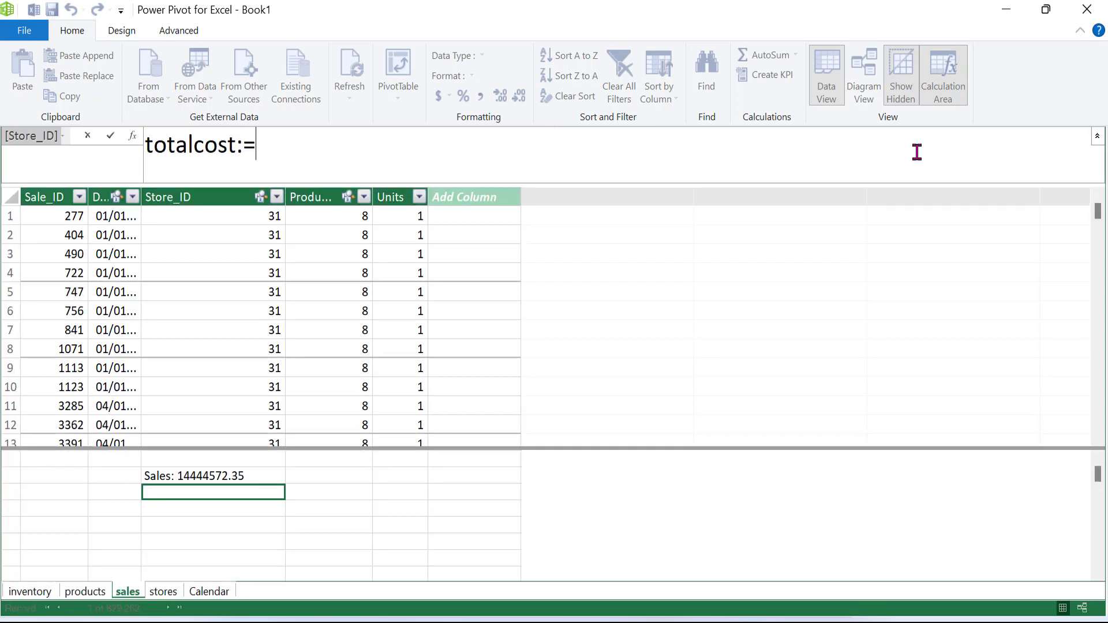
{"action": "type", "text": "s"}
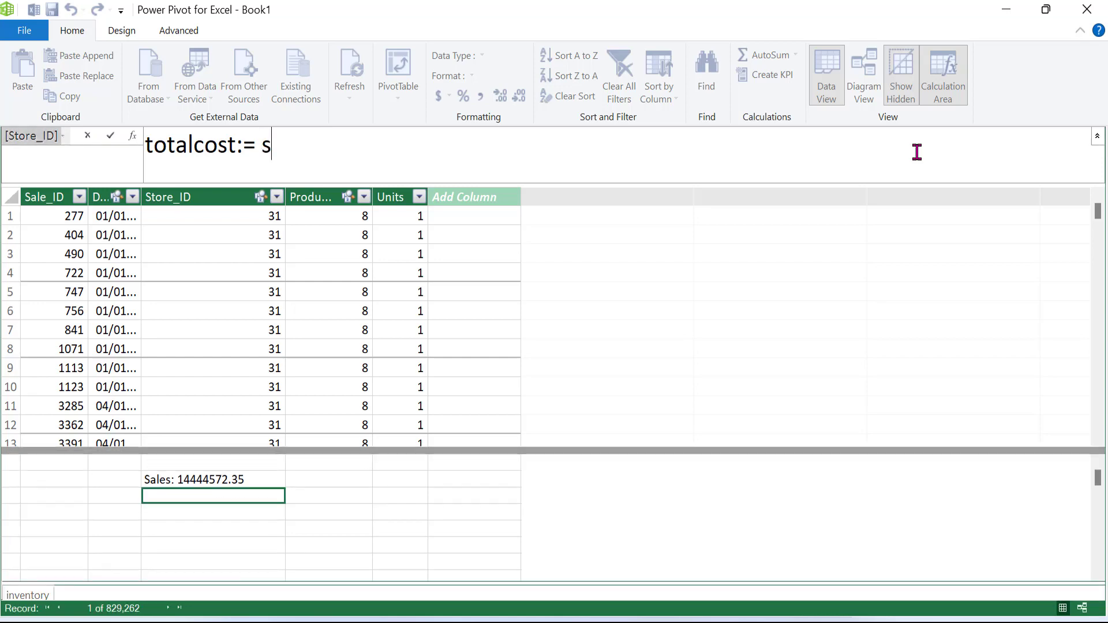
{"action": "type", "text": "umx"}
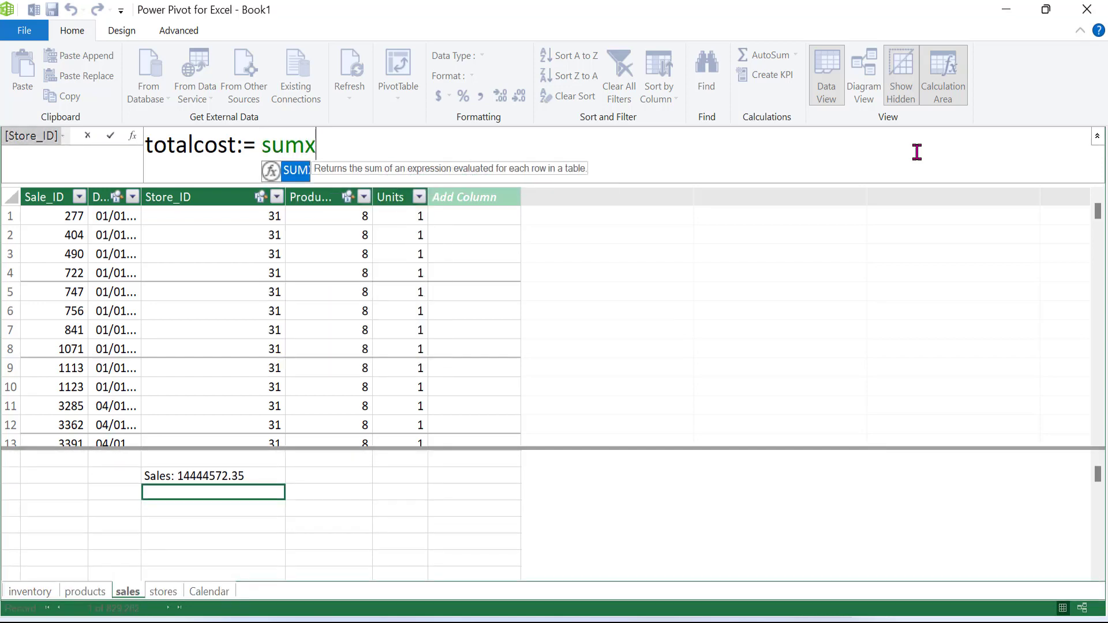
{"action": "type", "text": "(s"}
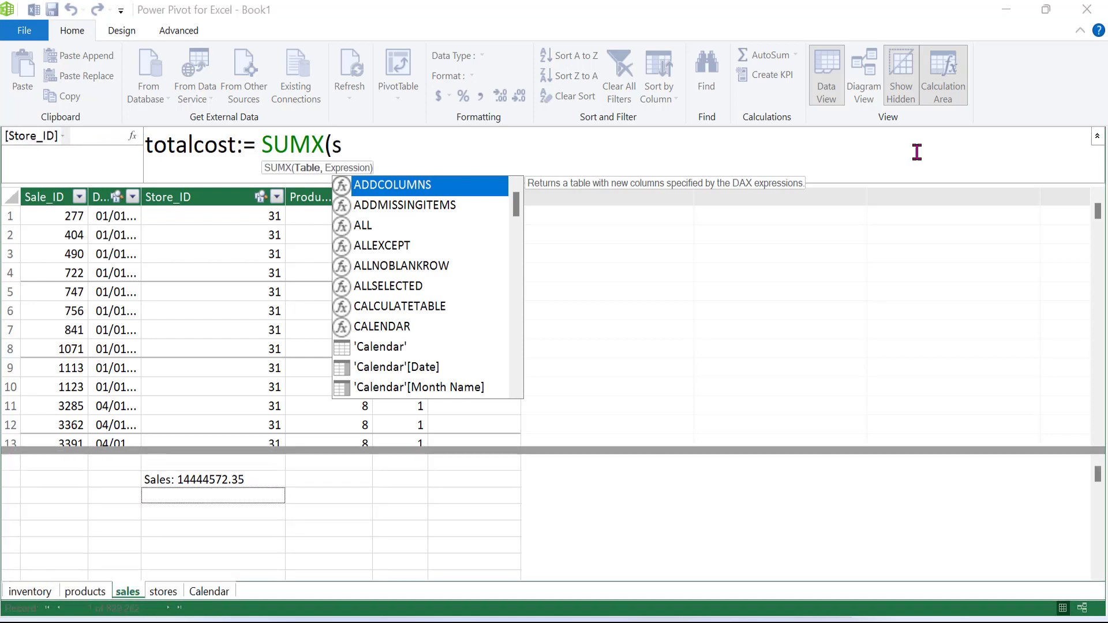
{"action": "type", "text": "ales"}
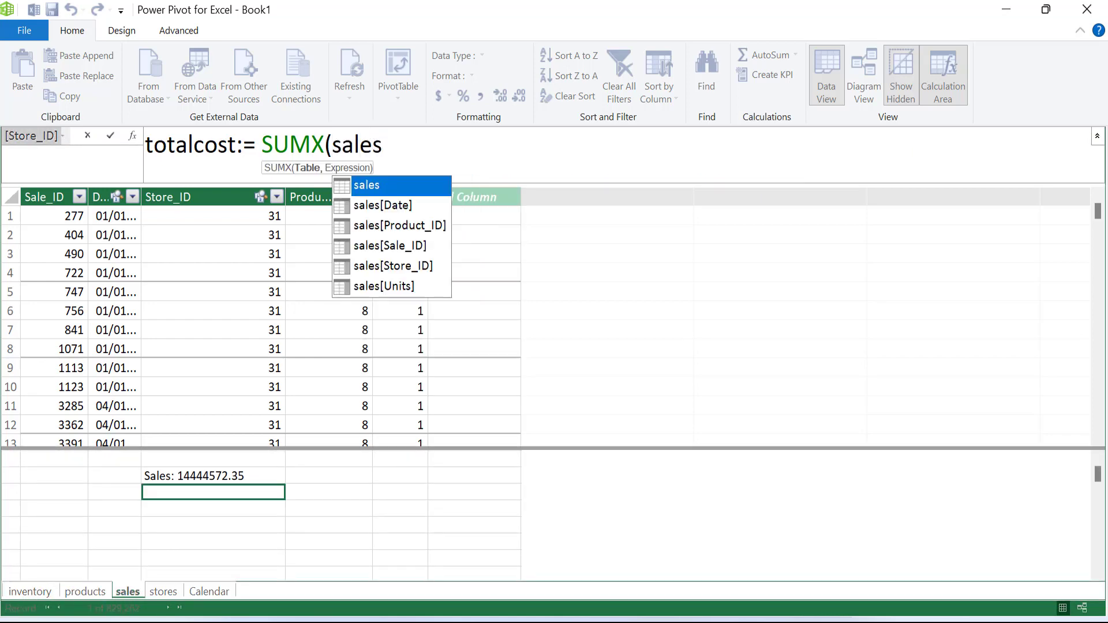
{"action": "type", "text": ","}
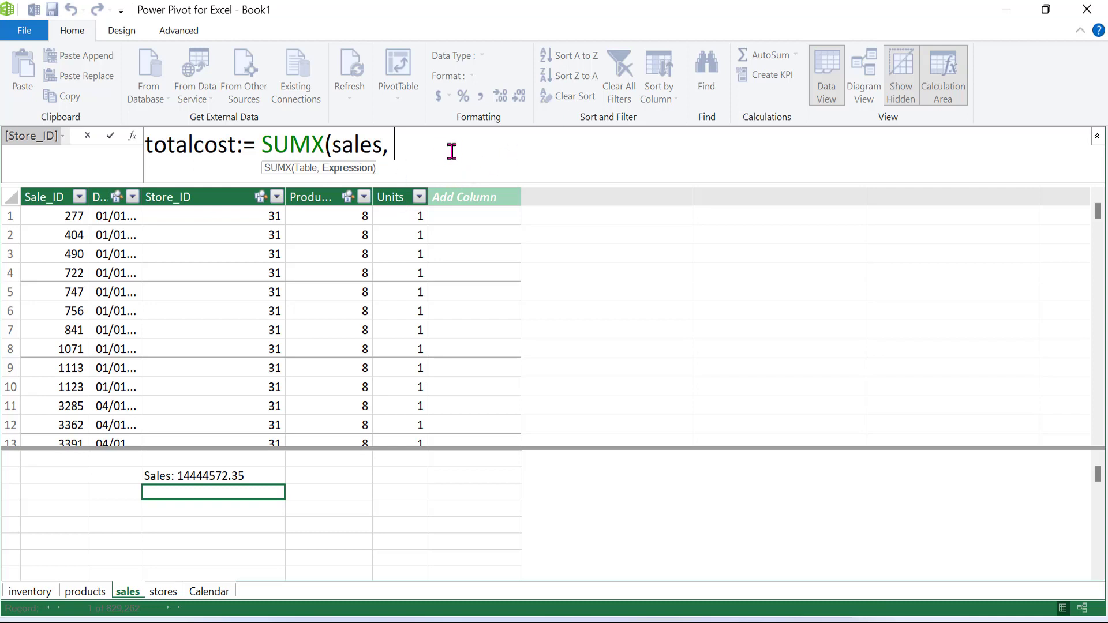
Use the sales[Units] column as the first factor of the SUMX expression in totalcost
{"action": "type", "text": "s"}
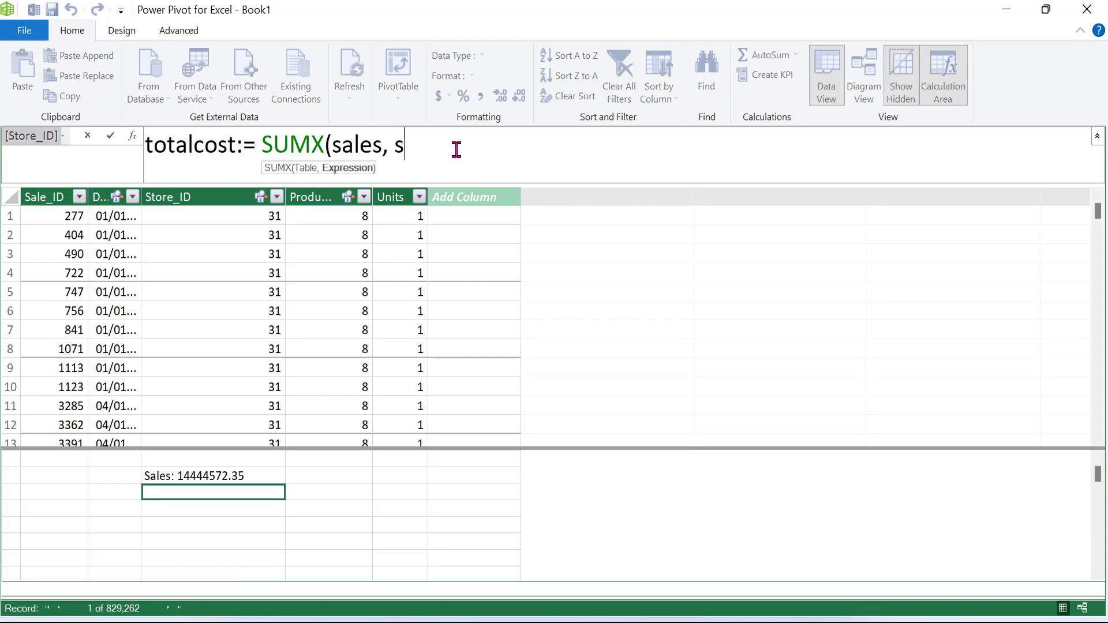
{"action": "type", "text": "ales"}
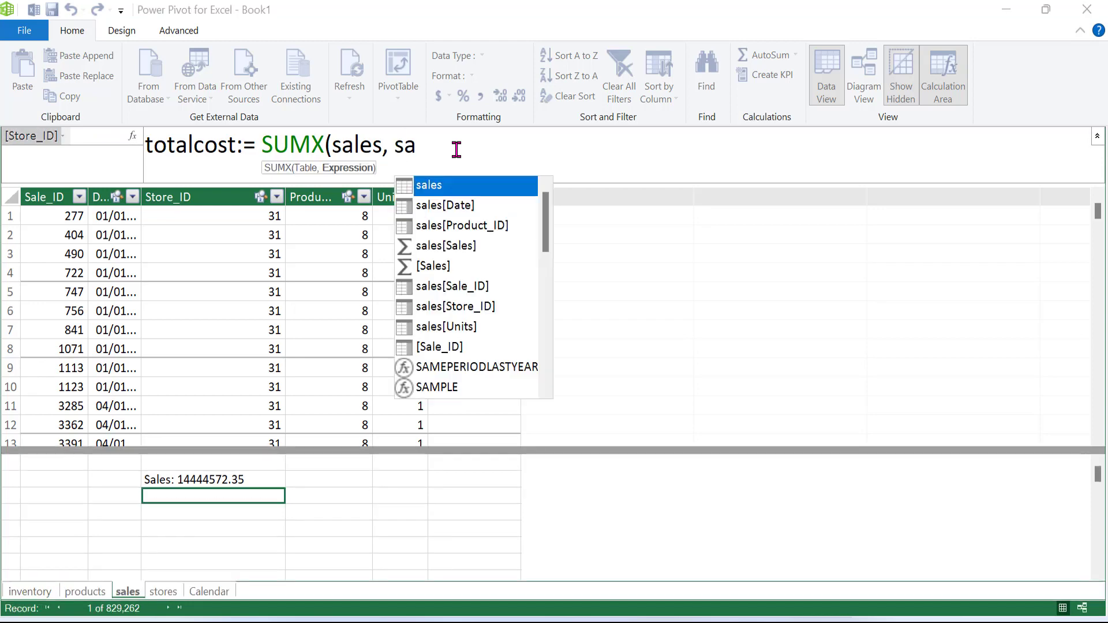
{"action": "key", "text": "Down"}
{"action": "key", "text": "Down"}
{"action": "key", "text": "Down"}
{"action": "key", "text": "Down"}
{"action": "key", "text": "Down"}
{"action": "key", "text": "Down"}
{"action": "key", "text": "Down"}
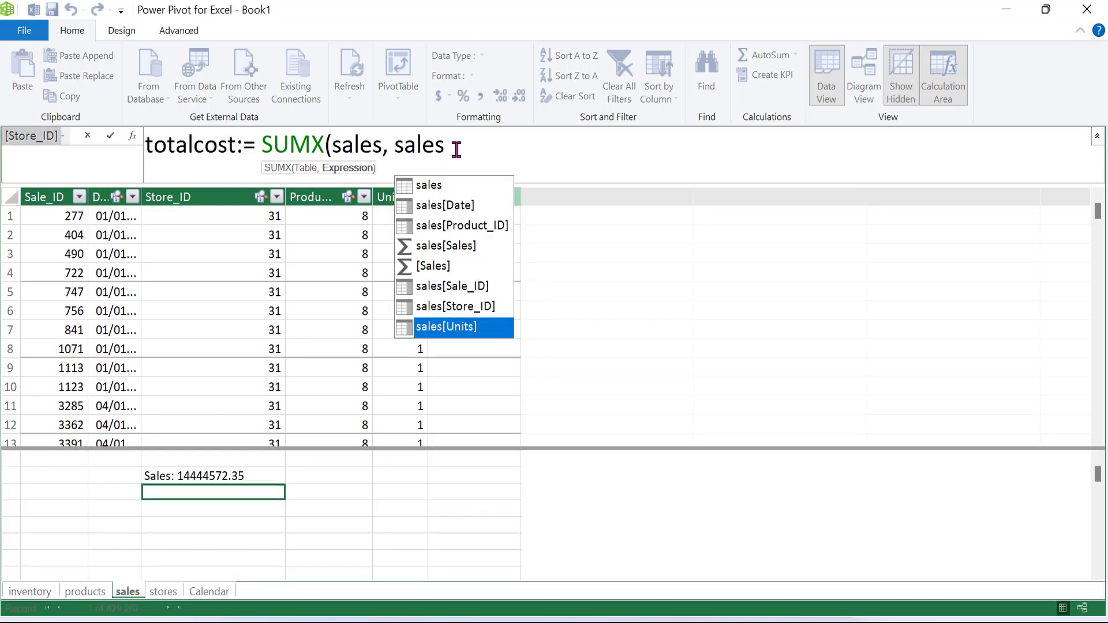
{"action": "key", "text": "Tab"}
Multiply sales[Units] in the totalcost formula by a value fetched with the RELATED function
{"action": "type", "text": "*"}
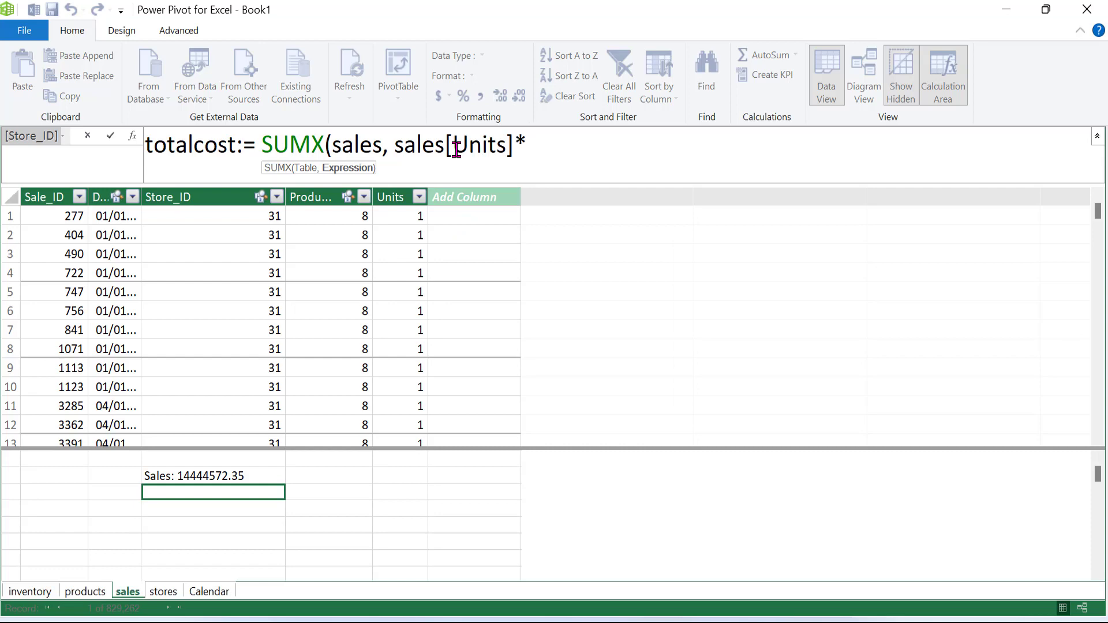
{"action": "type", "text": "r"}
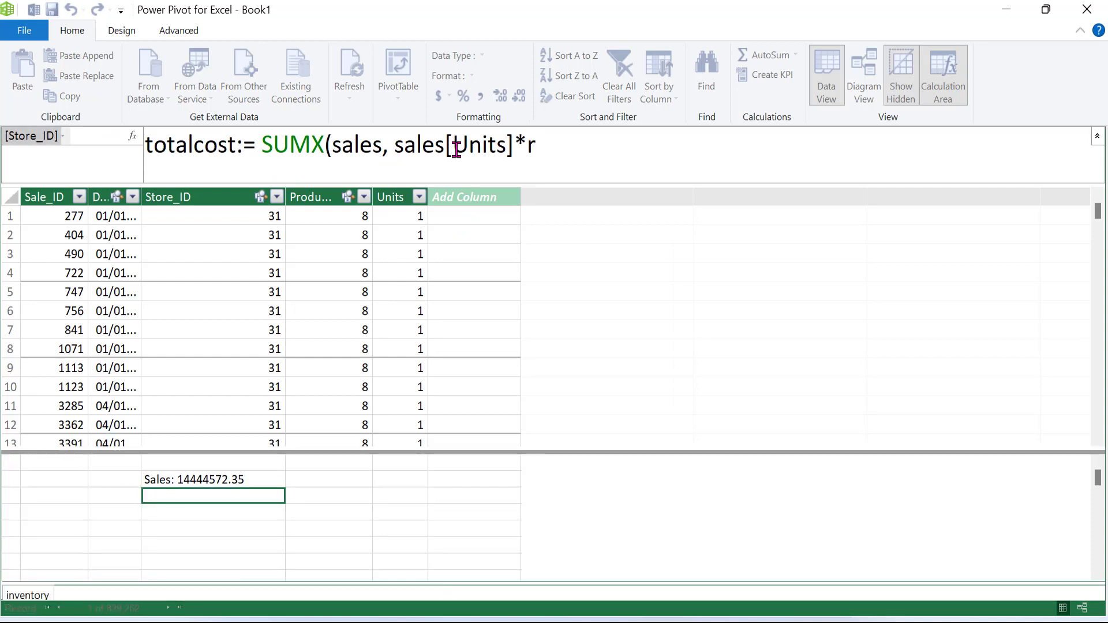
{"action": "type", "text": "elated"}
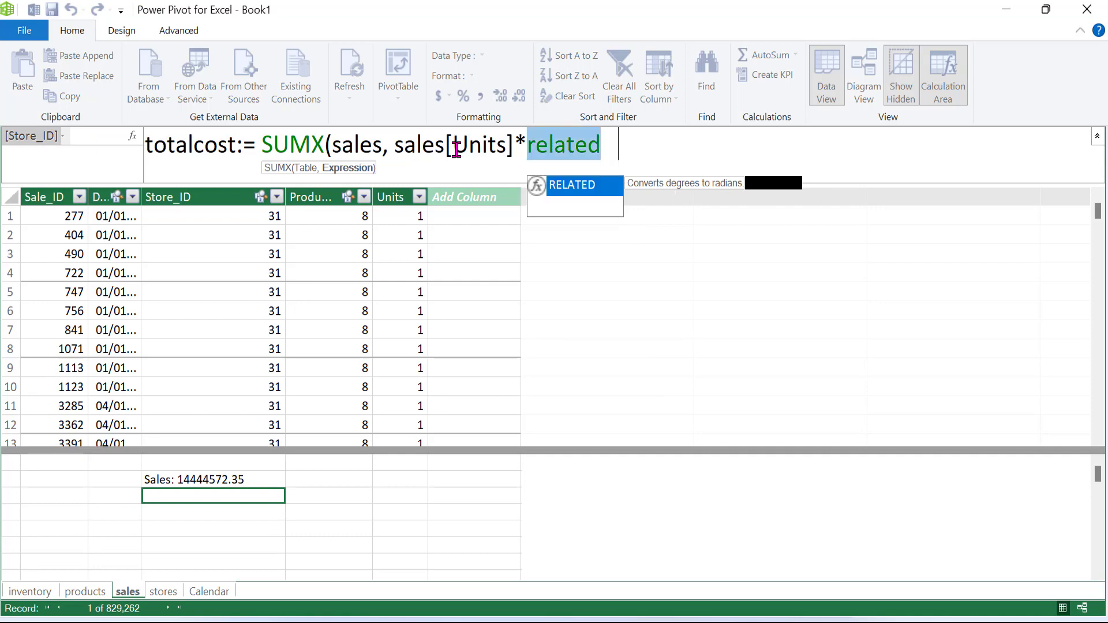
{"action": "key", "text": "Tab"}
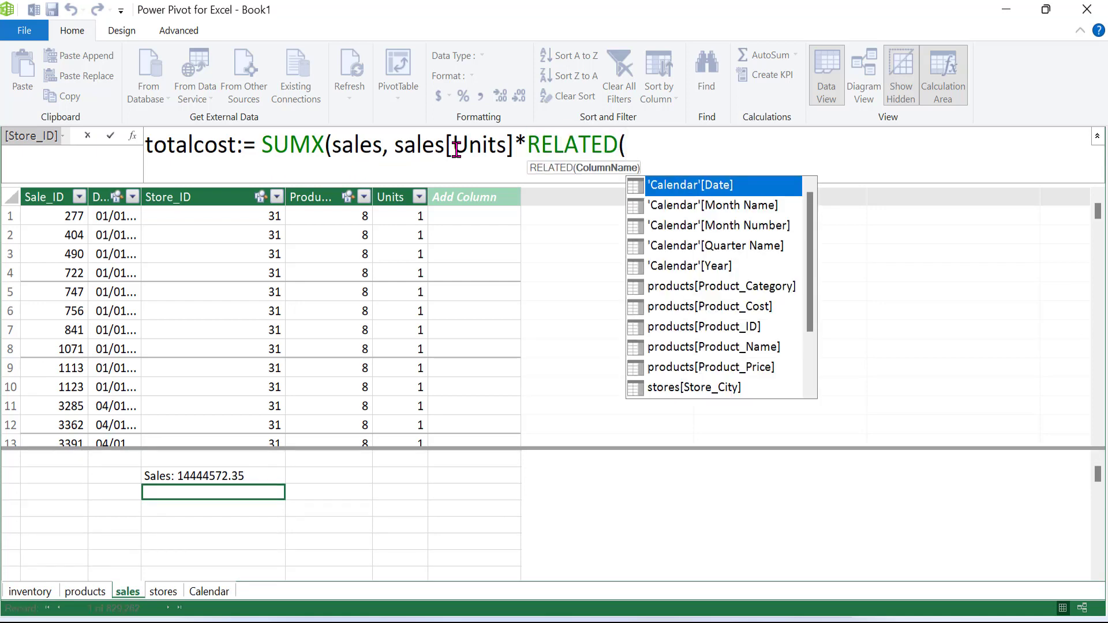
Give RELATED the products[Product_Cost] column, close both functions and commit the totalcost measure
{"action": "key", "text": "Down"}
{"action": "key", "text": "Down"}
{"action": "key", "text": "Down"}
{"action": "key", "text": "Down"}
{"action": "key", "text": "Down"}
{"action": "key", "text": "Down"}
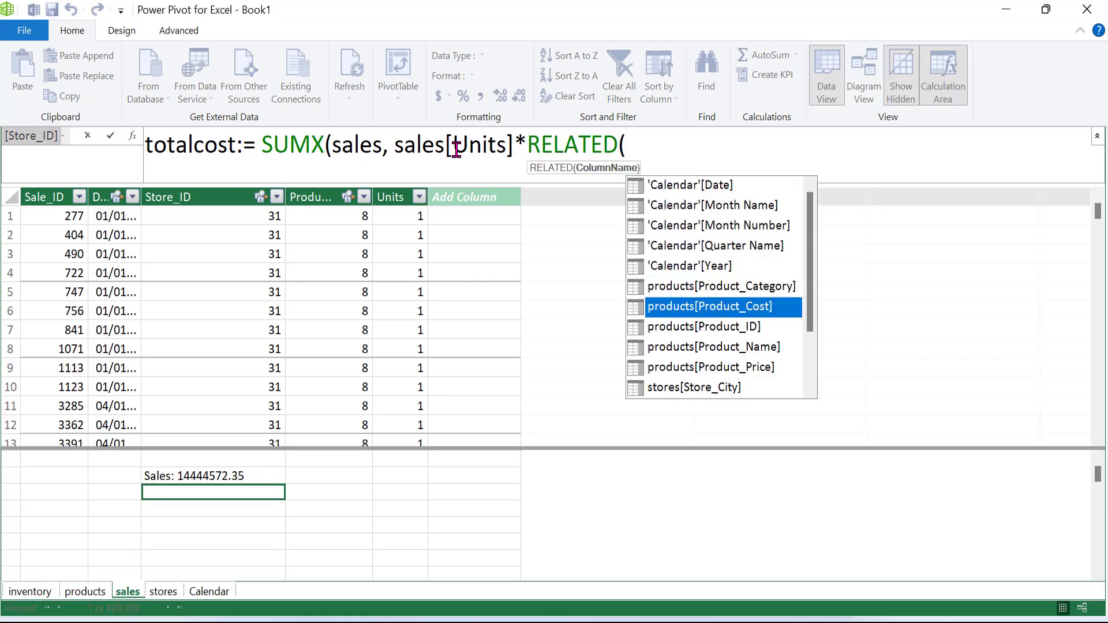
{"action": "key", "text": "Tab"}
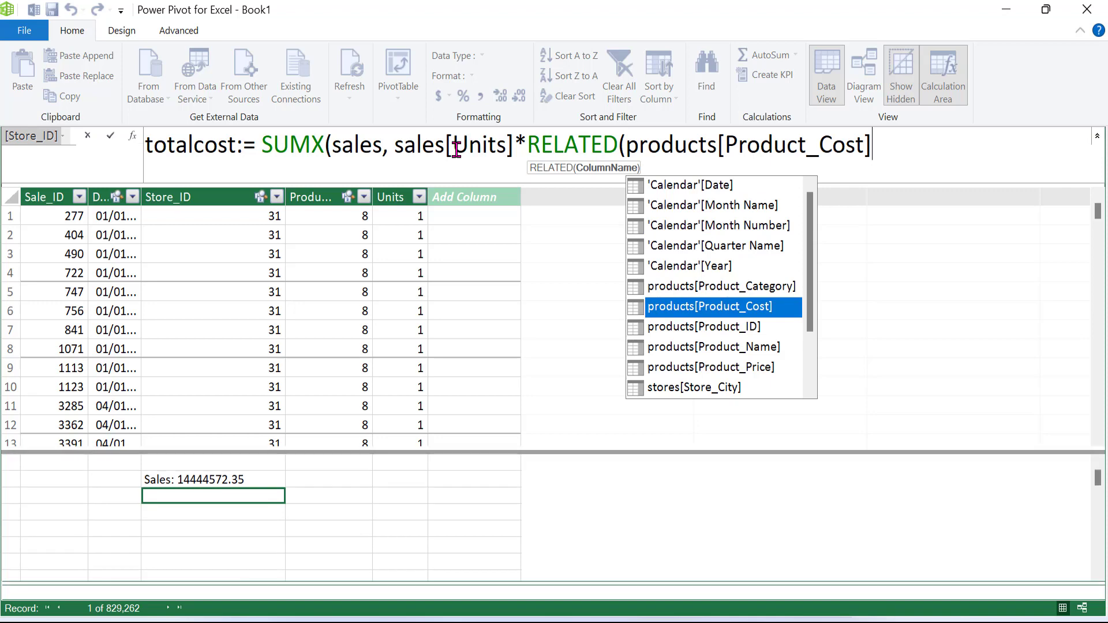
{"action": "type", "text": "))"}
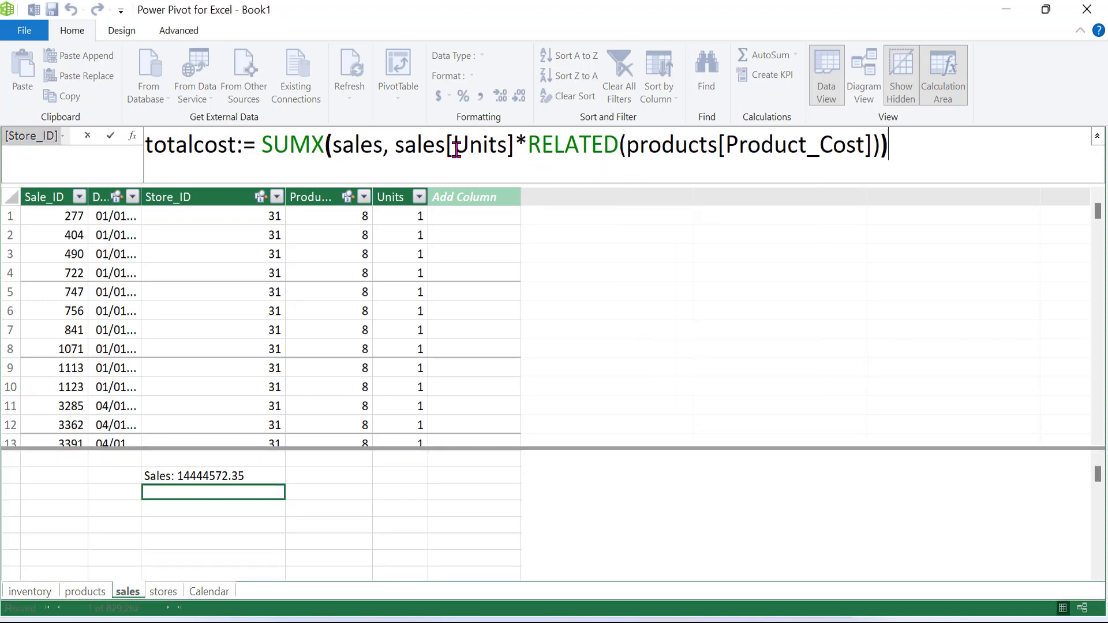
{"action": "key", "text": "Return"}
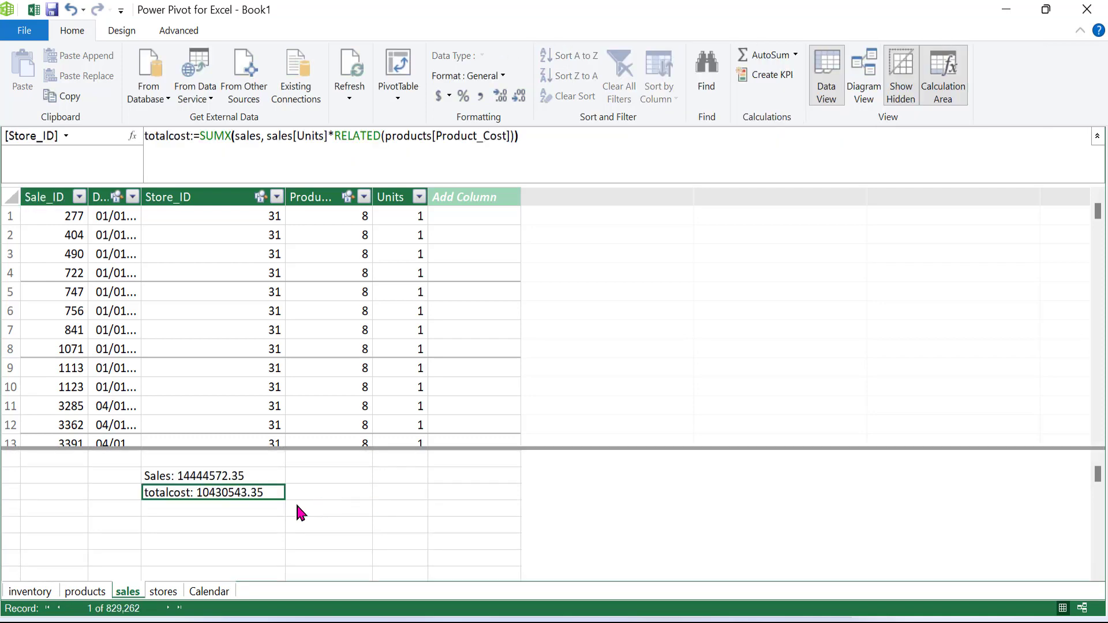
Start a measure named Profit in the cell directly beneath totalcost, opening a measure reference and enlarging the formula text
{"action": "left_click", "coordinate": [255, 503]}
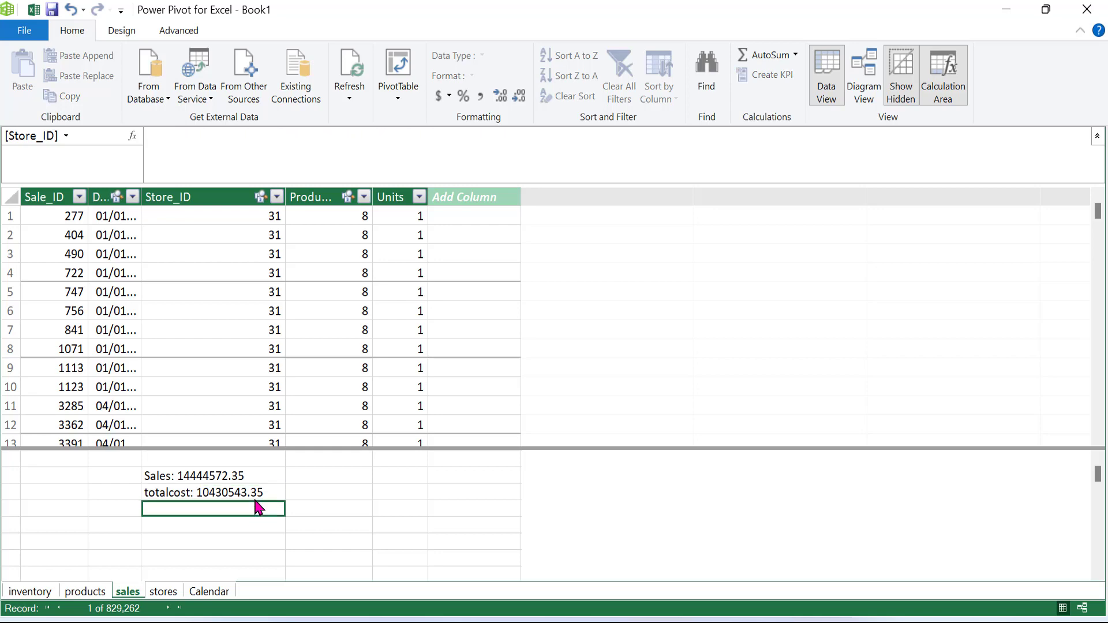
{"action": "type", "text": "Profit"}
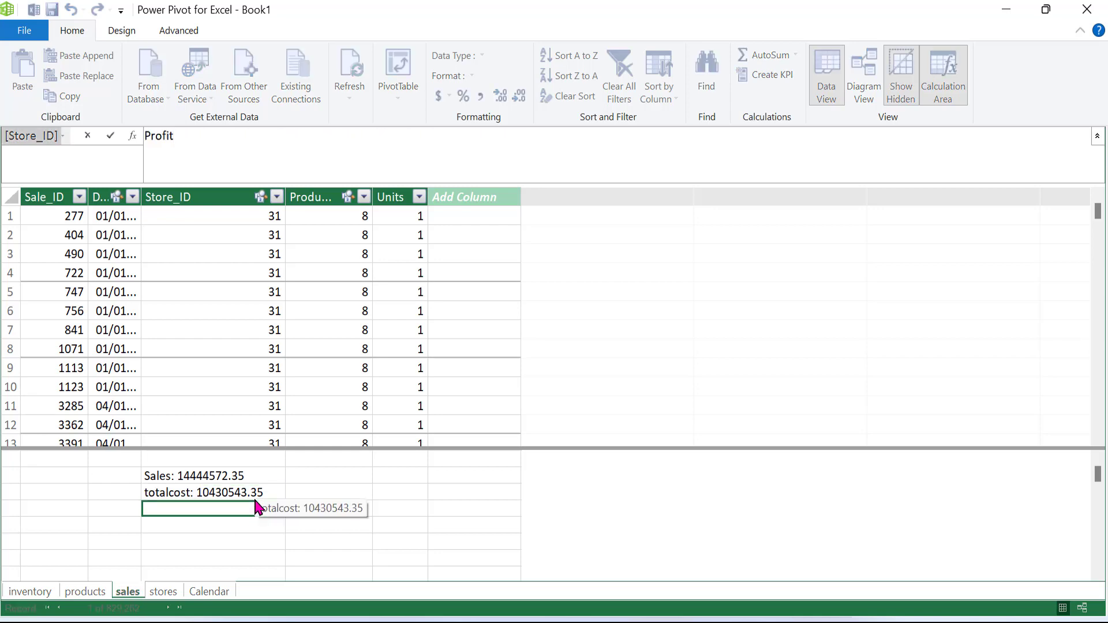
{"action": "type", "text": ":= s"}
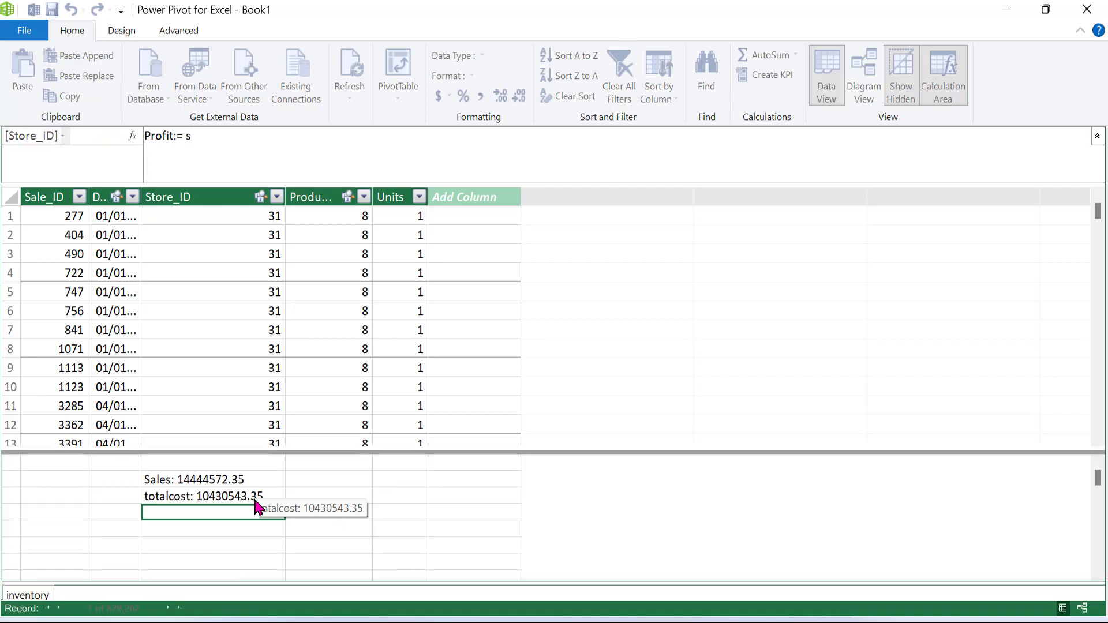
{"action": "key", "text": "BackSpace"}
{"action": "type", "text": "["}
{"action": "scroll", "coordinate": [314, 139], "scroll_direction": "up", "scroll_amount": 4}
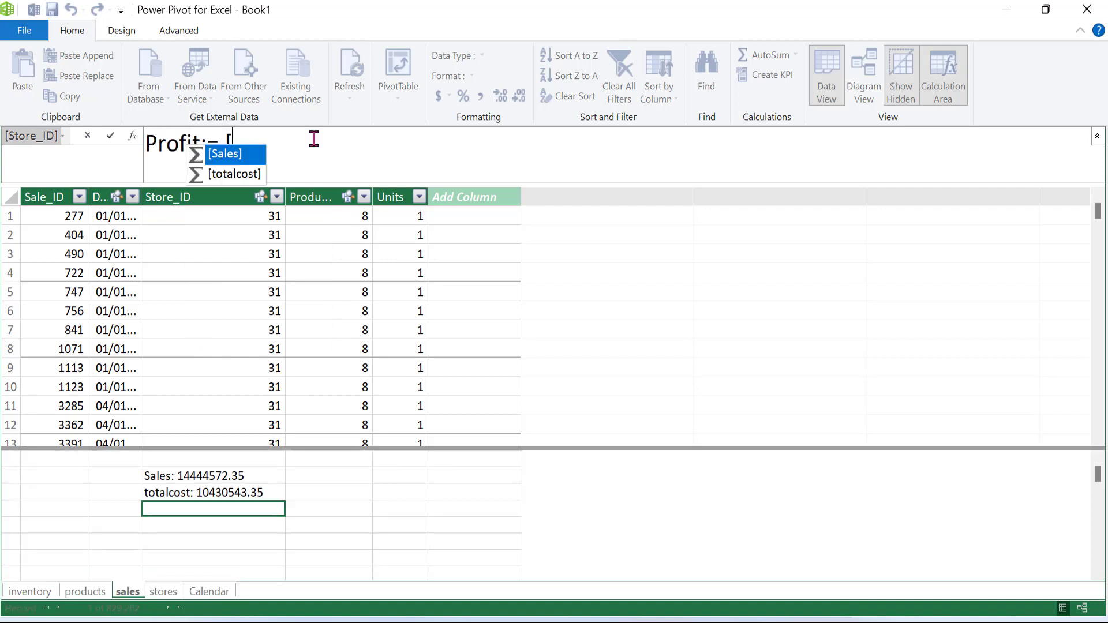
Define Profit as [Sales]-[totalcost] and commit the measure
{"action": "key", "text": "Tab"}
{"action": "type", "text": "-["}
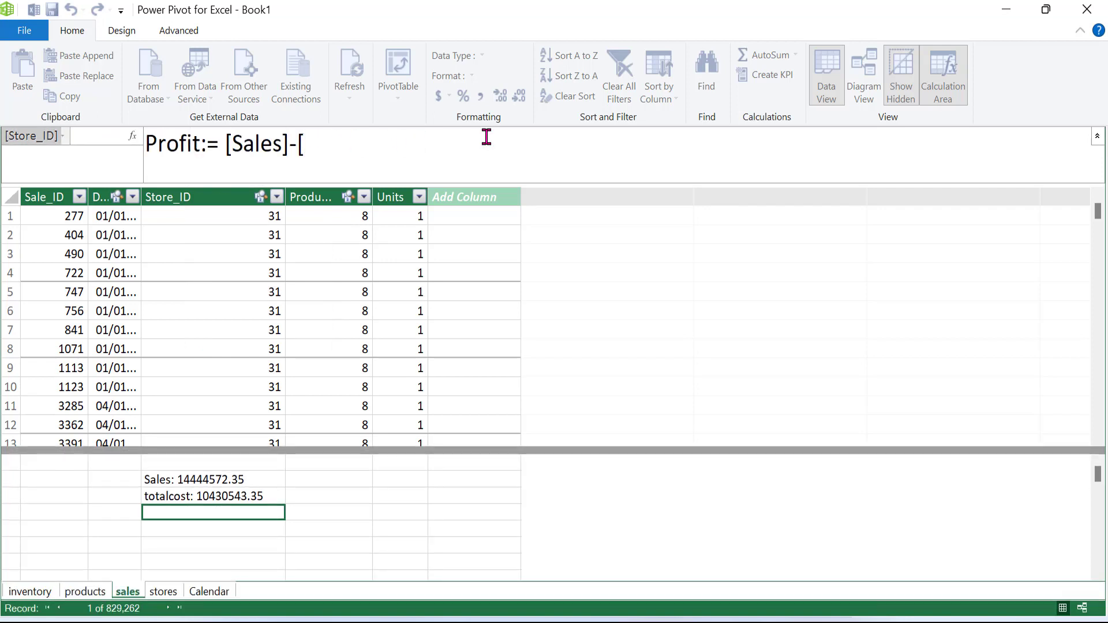
{"action": "type", "text": "tot"}
{"action": "key", "text": "Tab"}
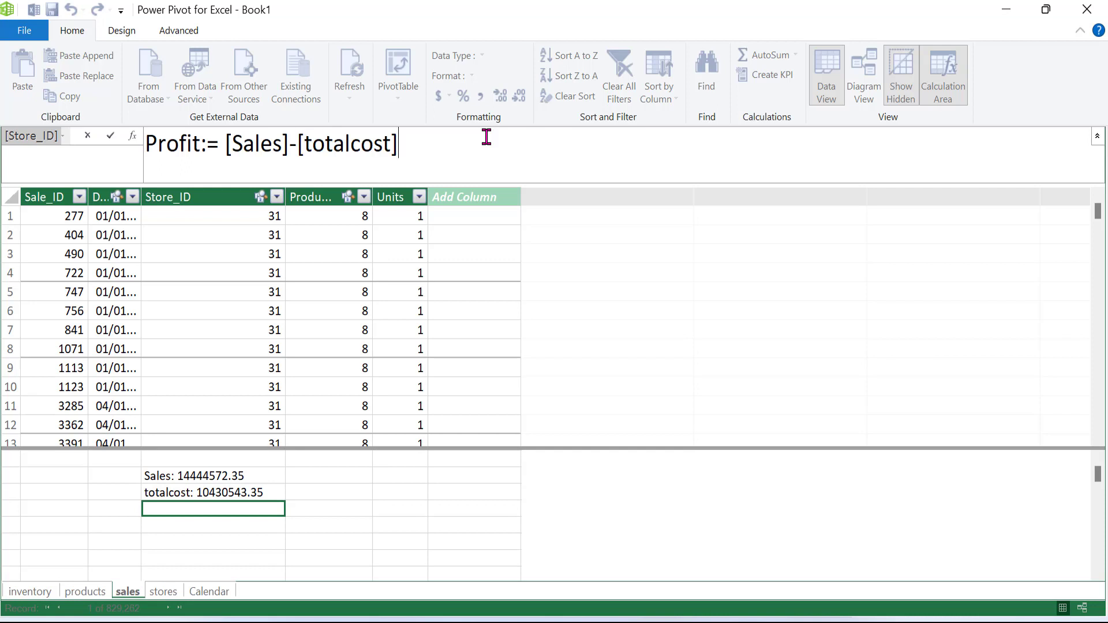
{"action": "key", "text": "Return"}
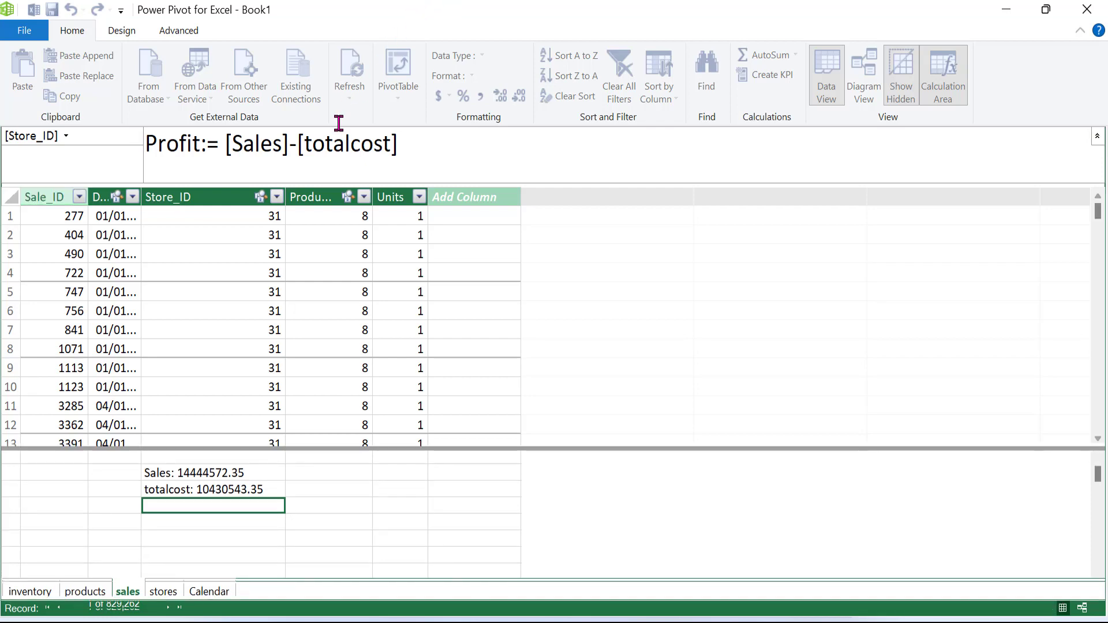
{"action": "key", "text": "Return"}
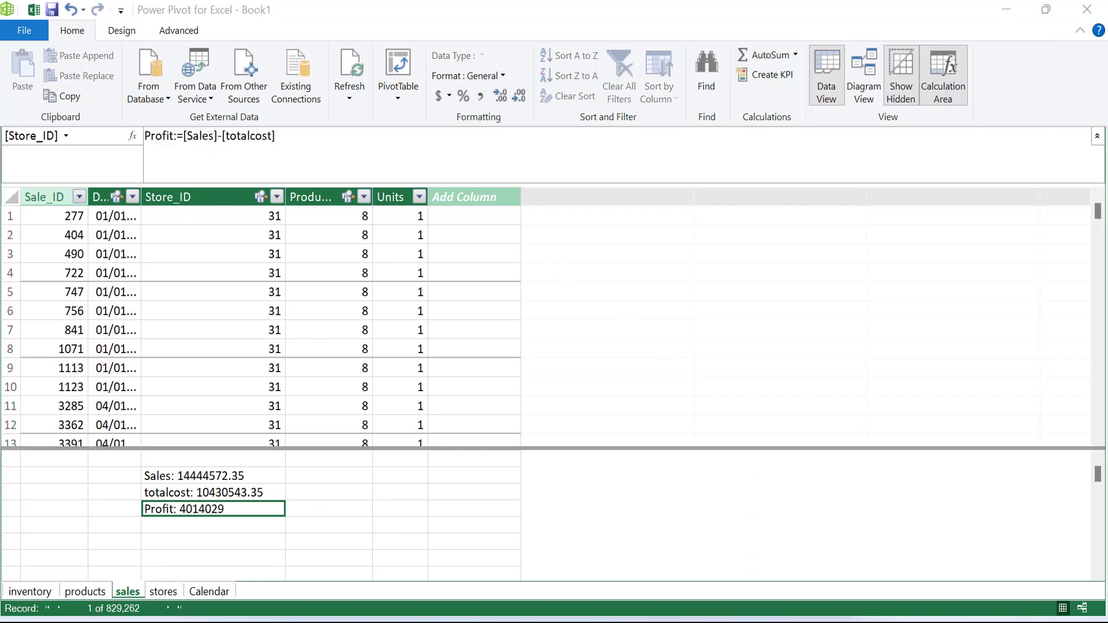
Switch to the Excel workbook and show the field list for the empty PivotTable on the inventory sheet
{"action": "left_click", "coordinate": [699, 595]}
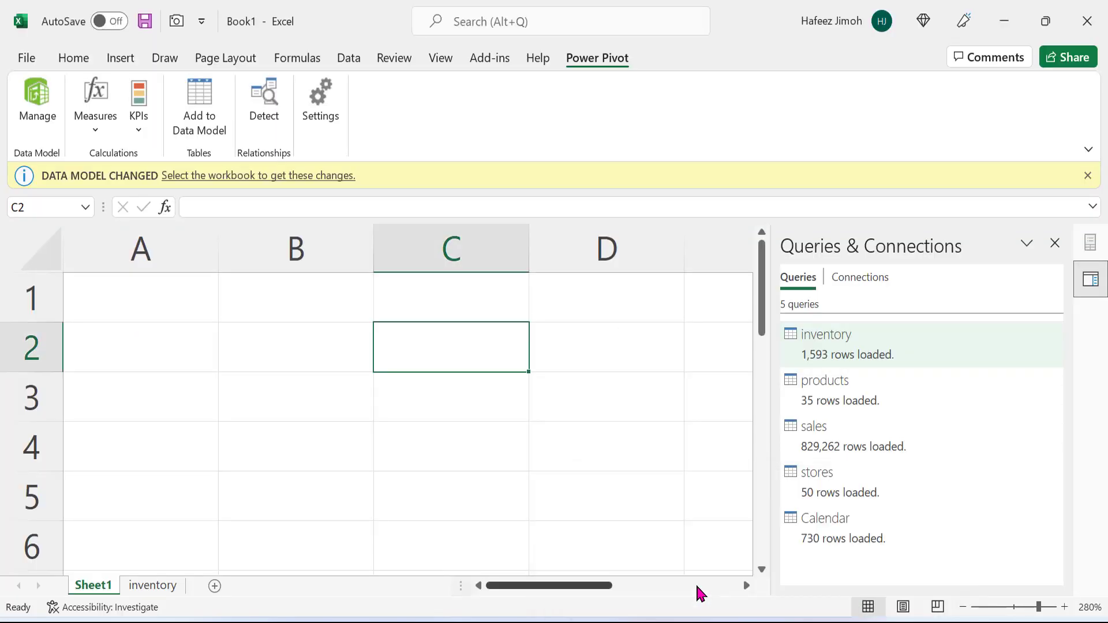
{"action": "left_click", "coordinate": [172, 587]}
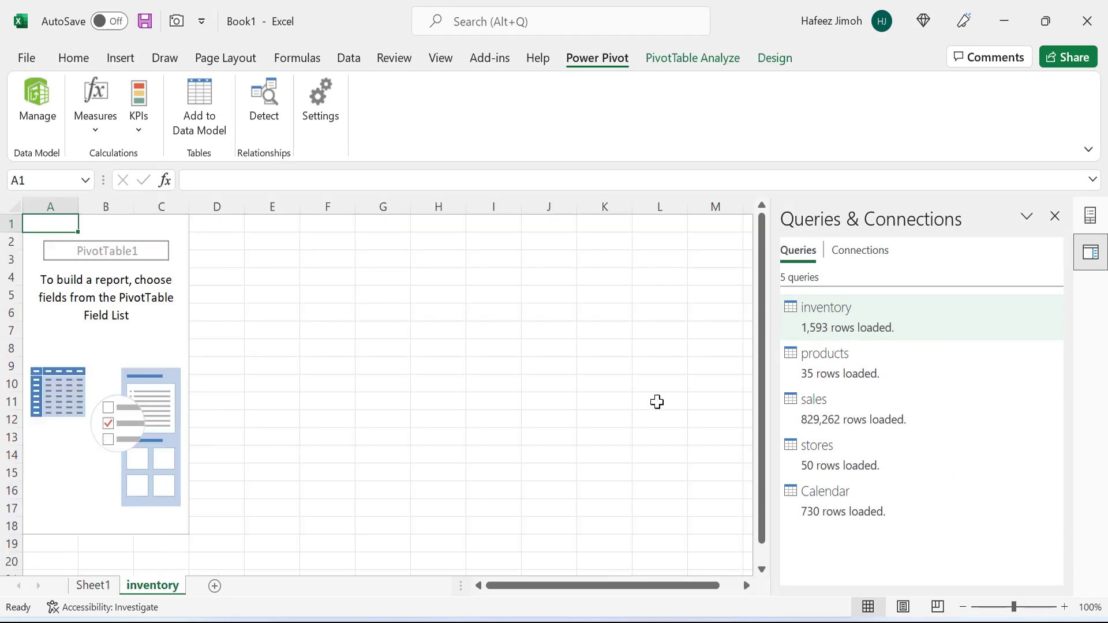
{"action": "left_click", "coordinate": [103, 313]}
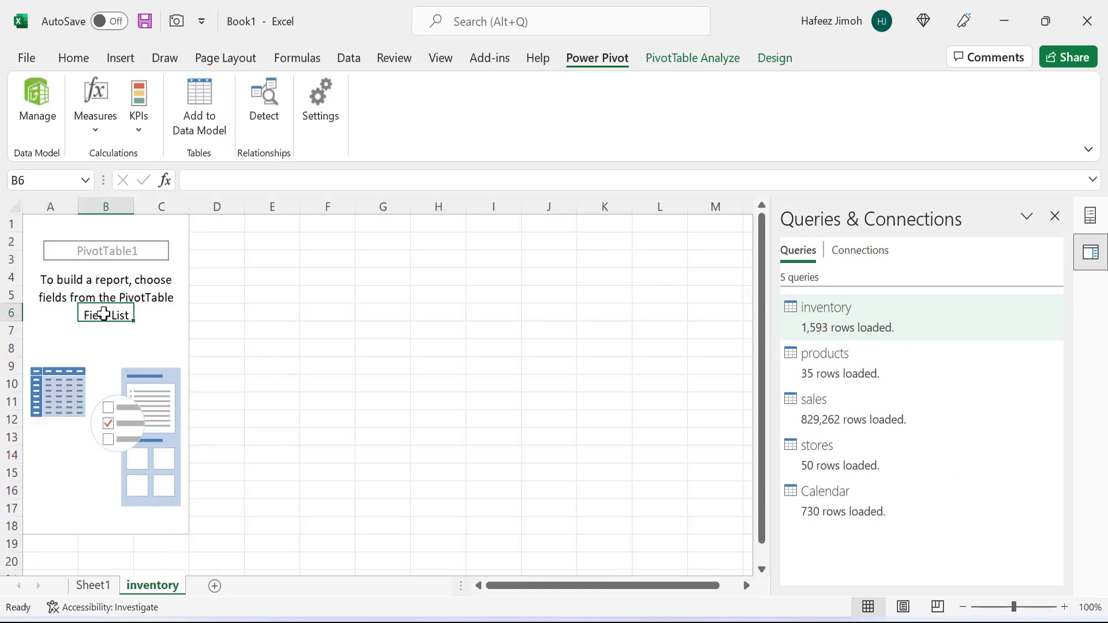
{"action": "left_click", "coordinate": [681, 62]}
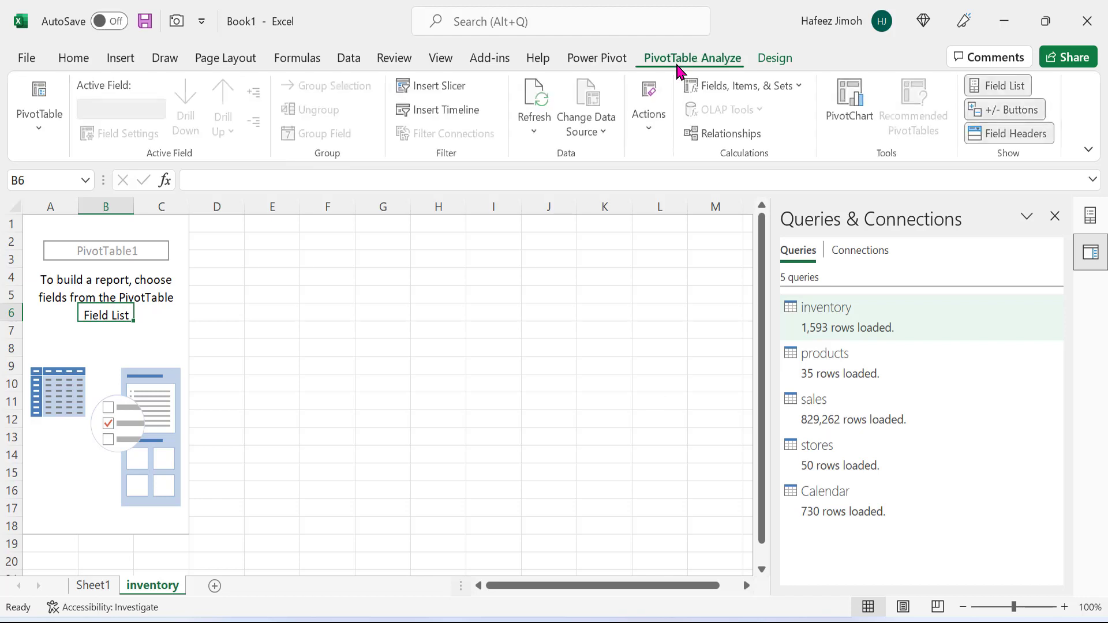
{"action": "left_click", "coordinate": [985, 89]}
{"action": "left_click", "coordinate": [986, 87]}
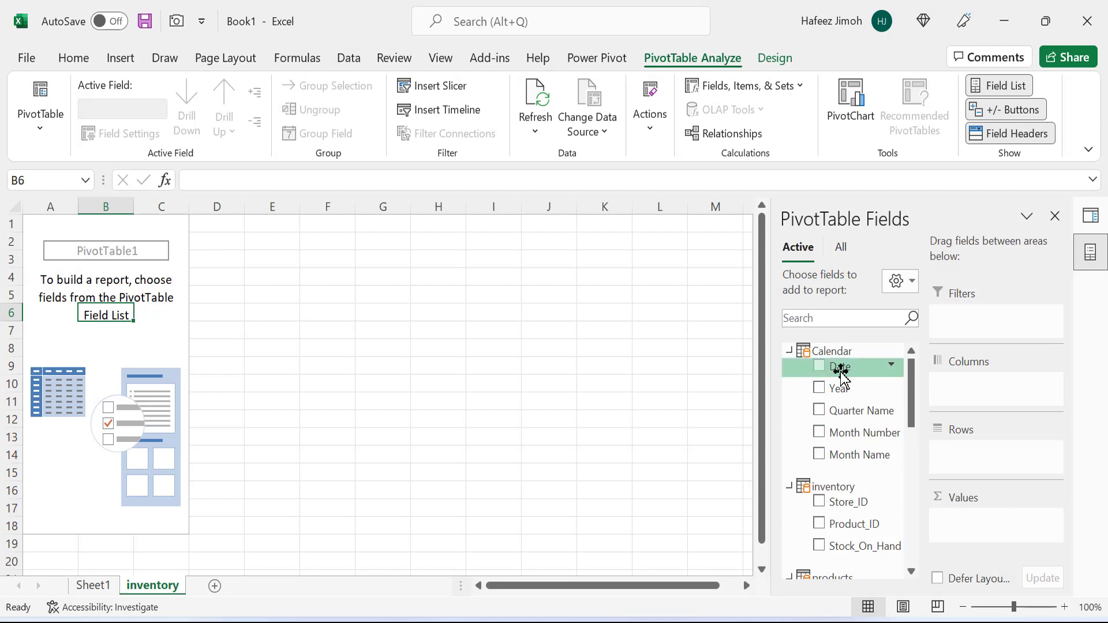
Add the Product_Category field from the products table to the PivotTable's rows
{"action": "scroll", "coordinate": [880, 412], "scroll_direction": "down", "scroll_amount": 4}
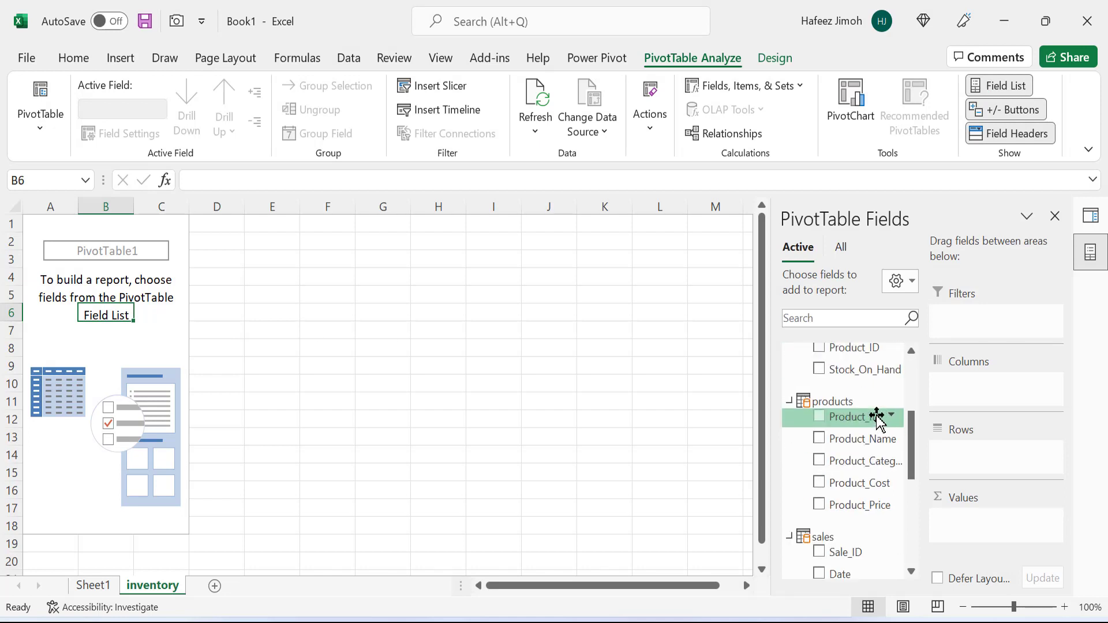
{"action": "scroll", "coordinate": [871, 439], "scroll_direction": "down", "scroll_amount": 2}
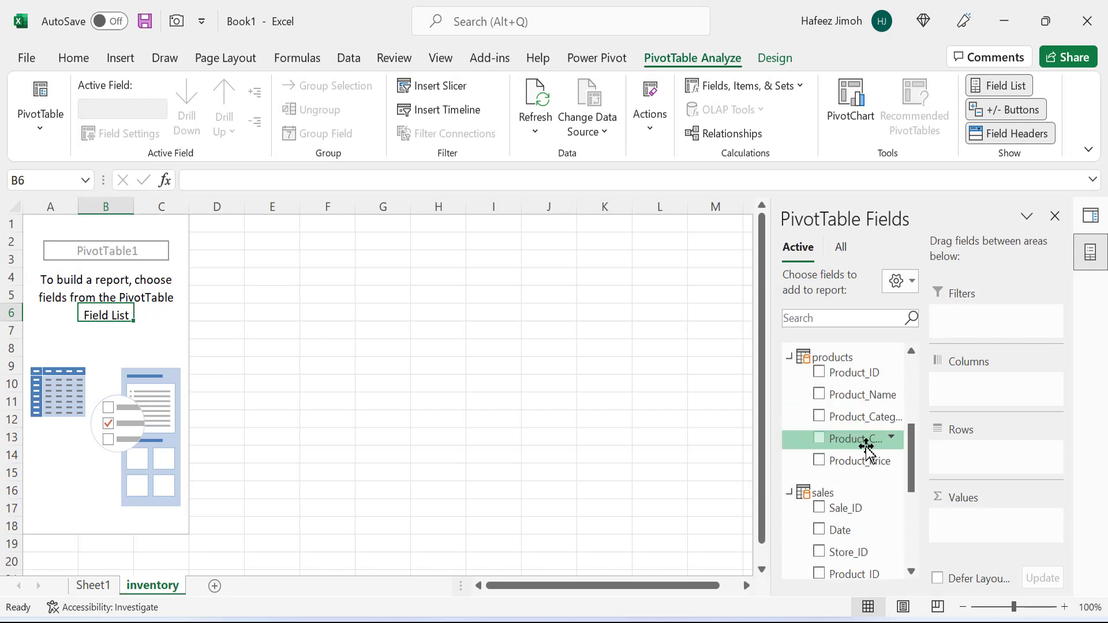
{"action": "left_click", "coordinate": [818, 420]}
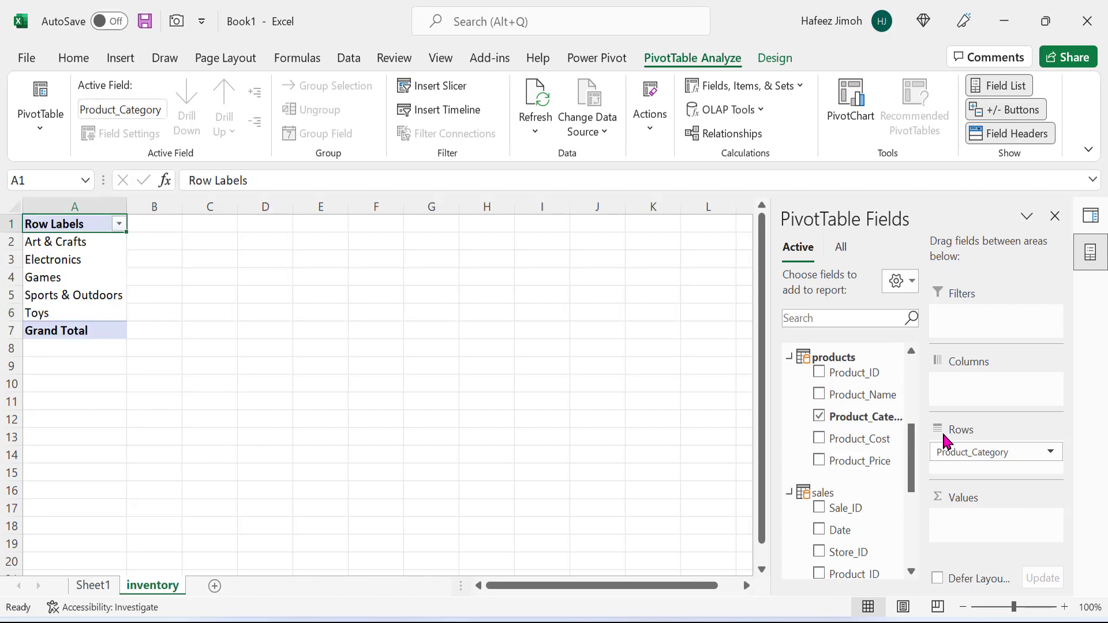
Add the Profit measure from the sales table to the PivotTable's values
{"action": "scroll", "coordinate": [864, 463], "scroll_direction": "down", "scroll_amount": 2}
{"action": "scroll", "coordinate": [864, 463], "scroll_direction": "down", "scroll_amount": 1}
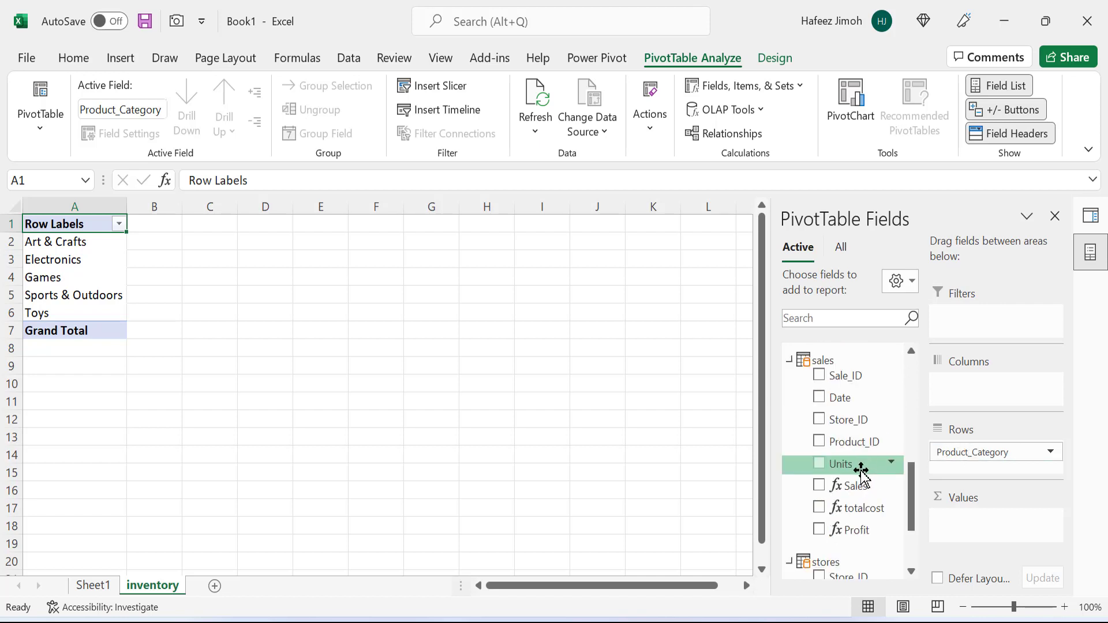
{"action": "left_click_drag", "start_coordinate": [854, 534], "coordinate": [965, 518]}
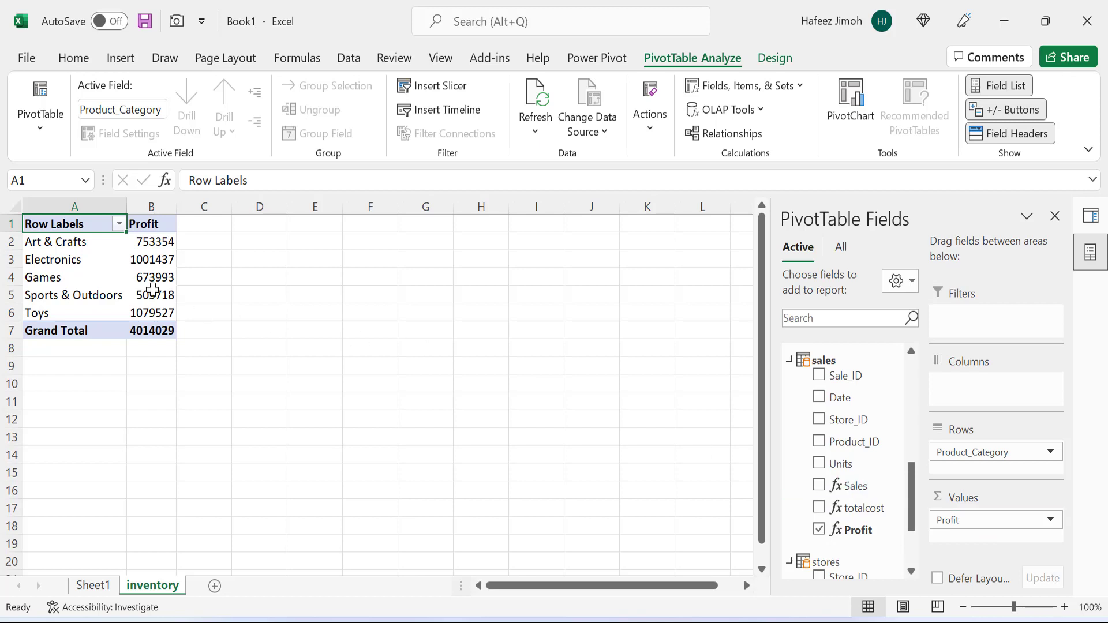
Insert a PivotTable from the Data Model at cell A9 of the existing inventory sheet
{"action": "mouse_move", "coordinate": [153, 309]}
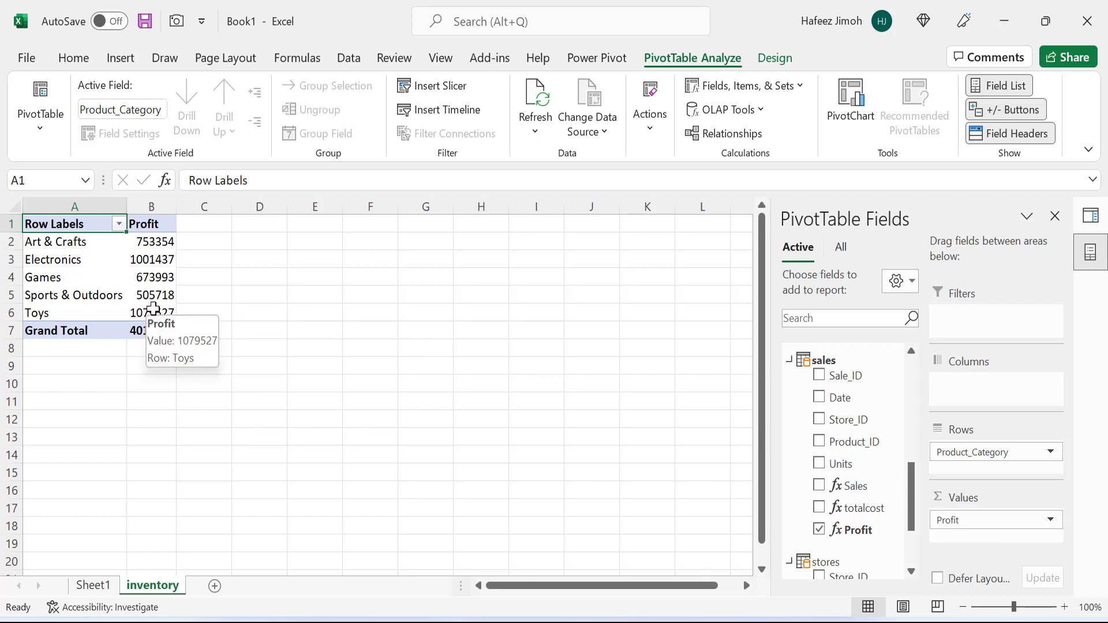
{"action": "left_click", "coordinate": [104, 367]}
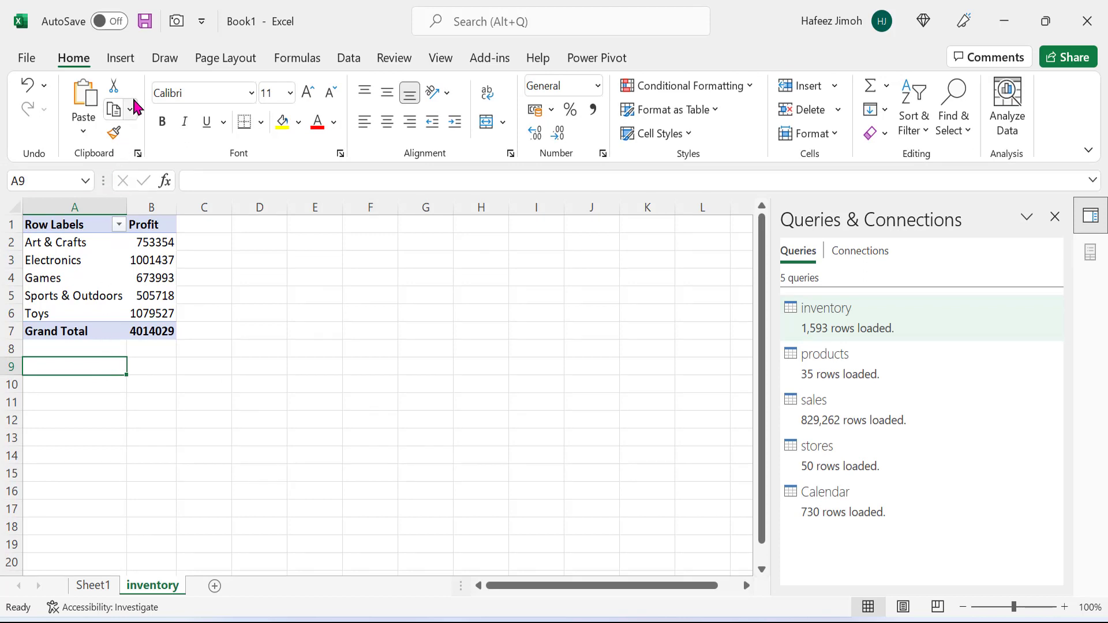
{"action": "left_click", "coordinate": [120, 58]}
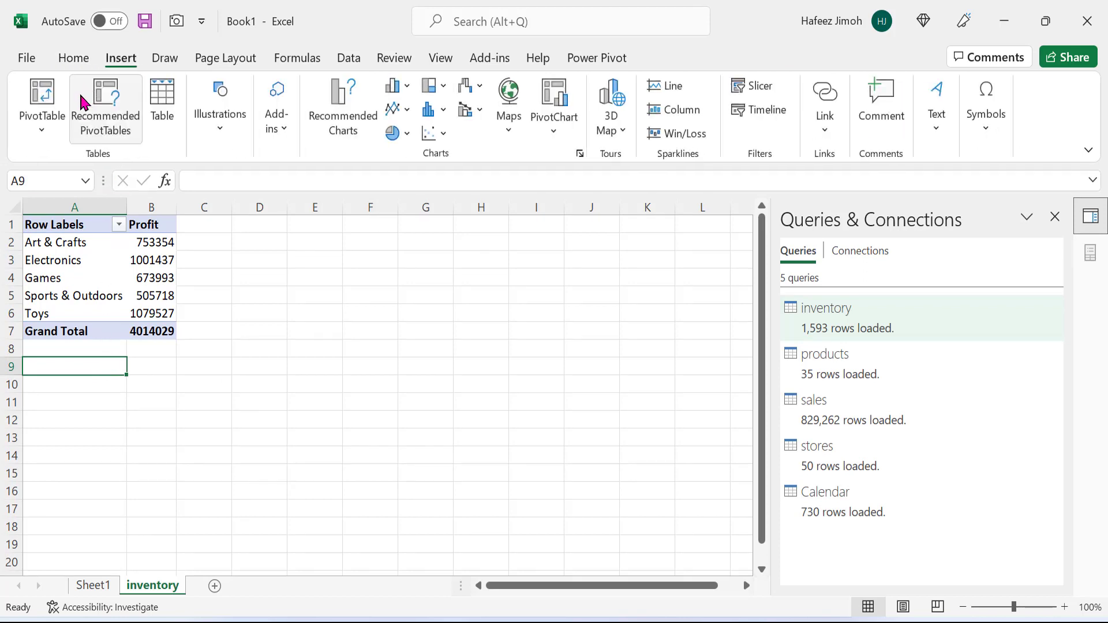
{"action": "left_click", "coordinate": [47, 120]}
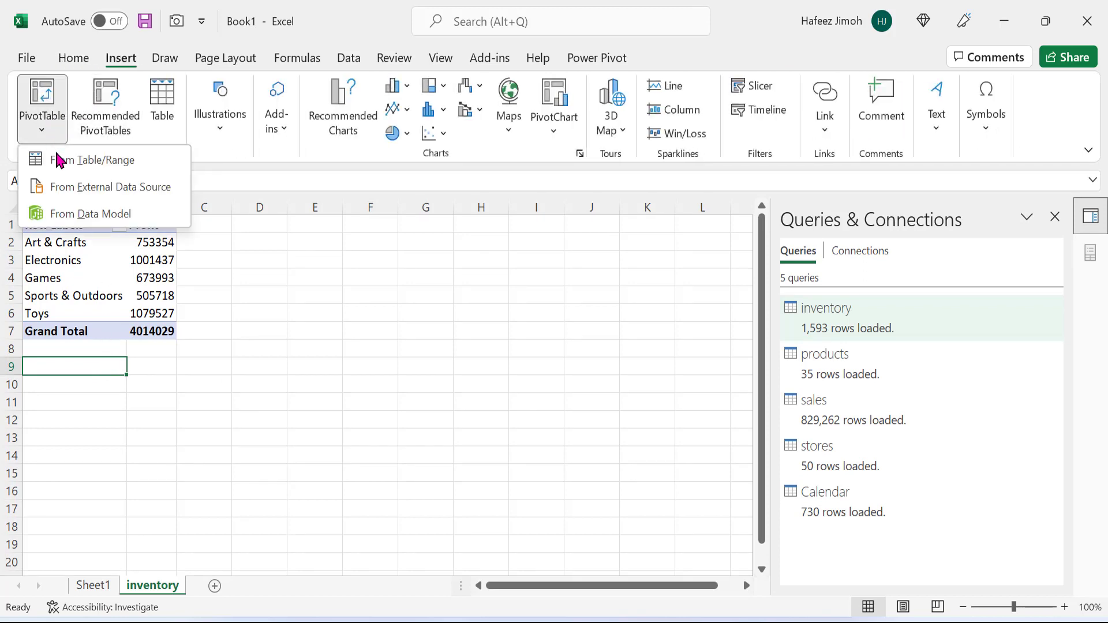
{"action": "left_click", "coordinate": [95, 214]}
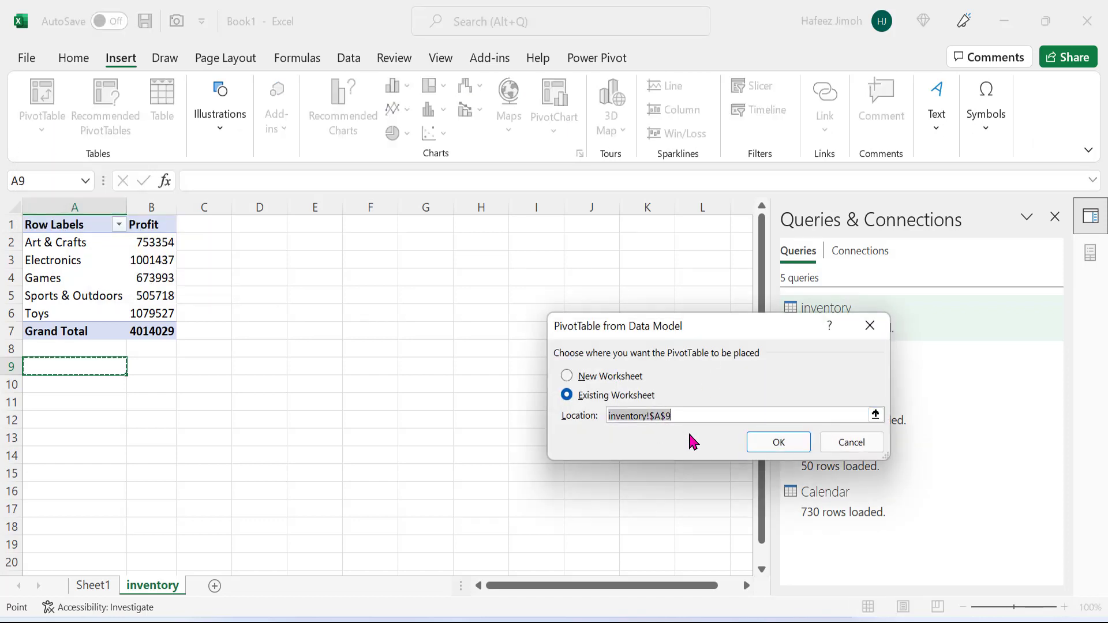
{"action": "left_click", "coordinate": [772, 444]}
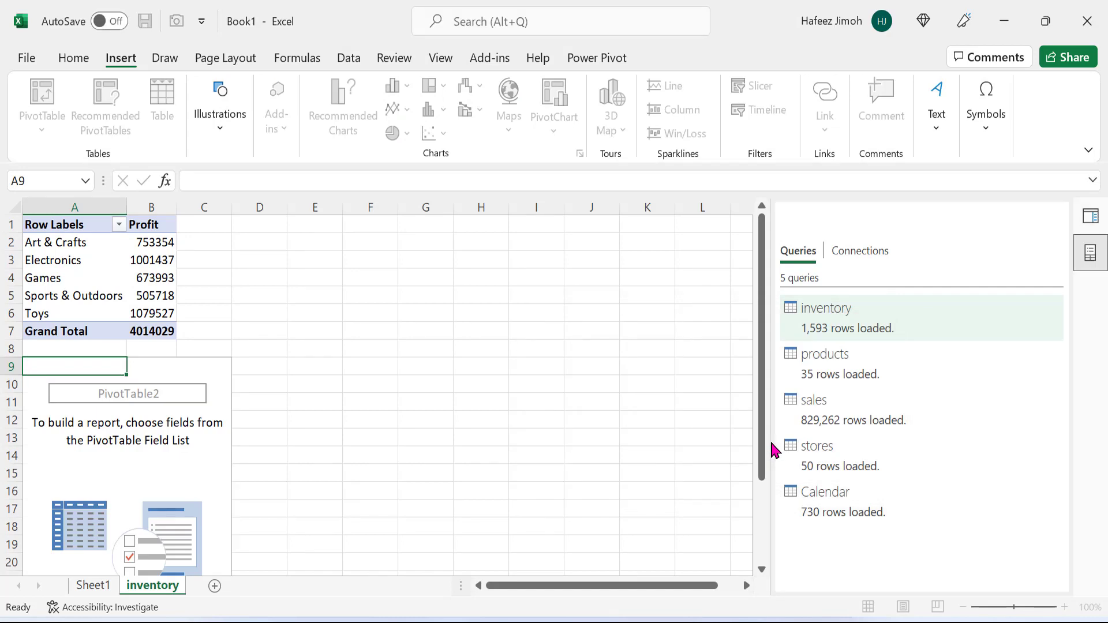
Add Month Name from the Calendar table to the new PivotTable's rows and Year to its columns
{"action": "left_click", "coordinate": [789, 352]}
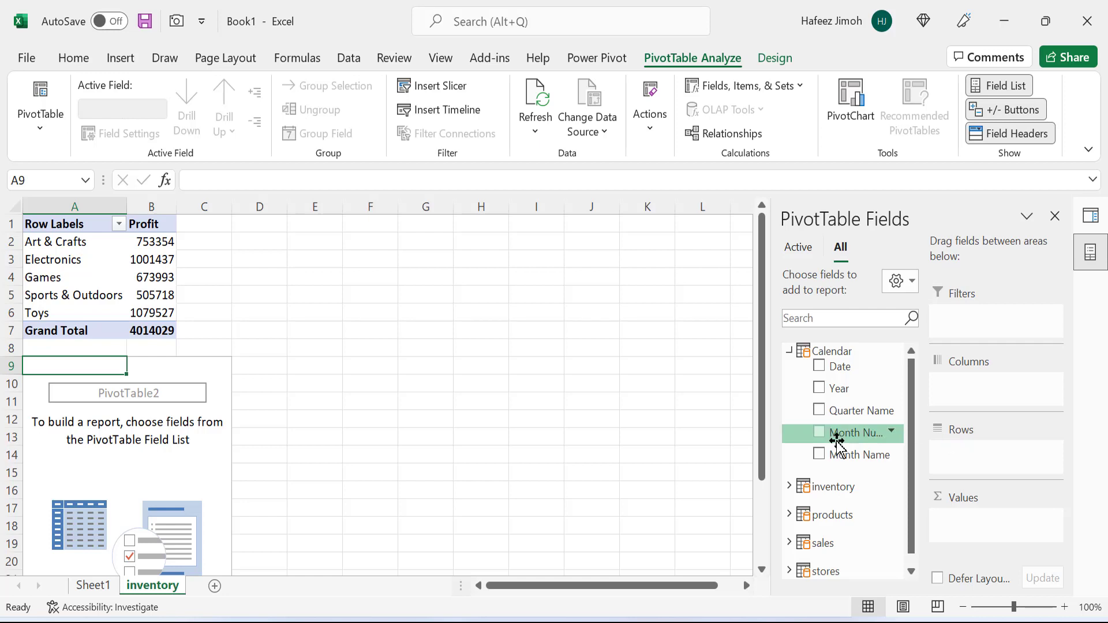
{"action": "scroll", "coordinate": [843, 452], "scroll_direction": "down", "scroll_amount": 1}
{"action": "scroll", "coordinate": [847, 445], "scroll_direction": "up", "scroll_amount": 1}
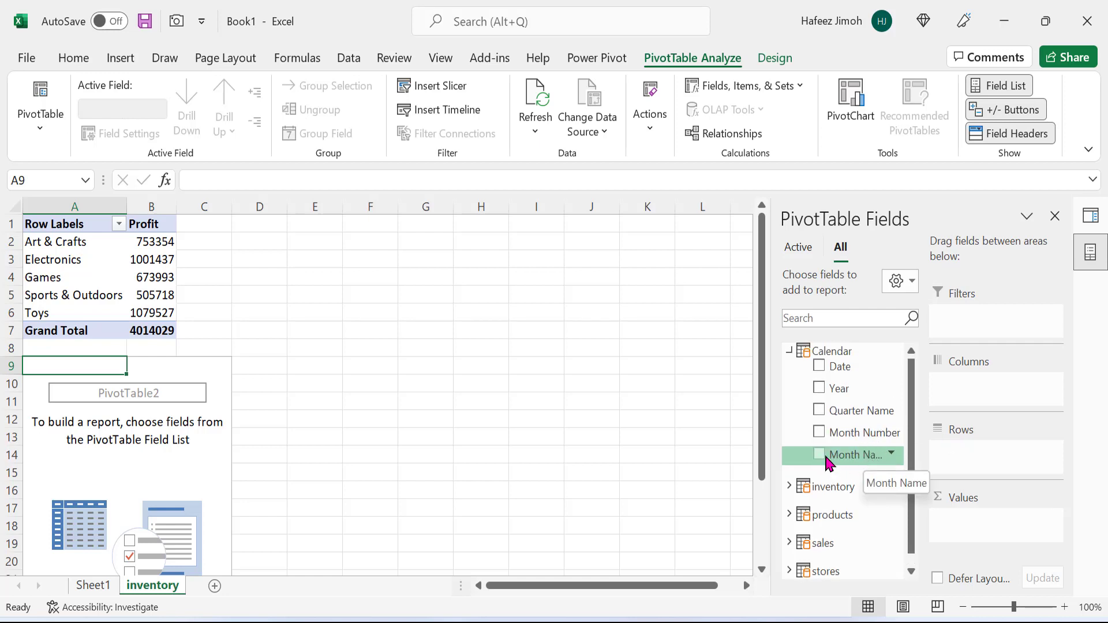
{"action": "left_click_drag", "start_coordinate": [822, 461], "coordinate": [957, 449]}
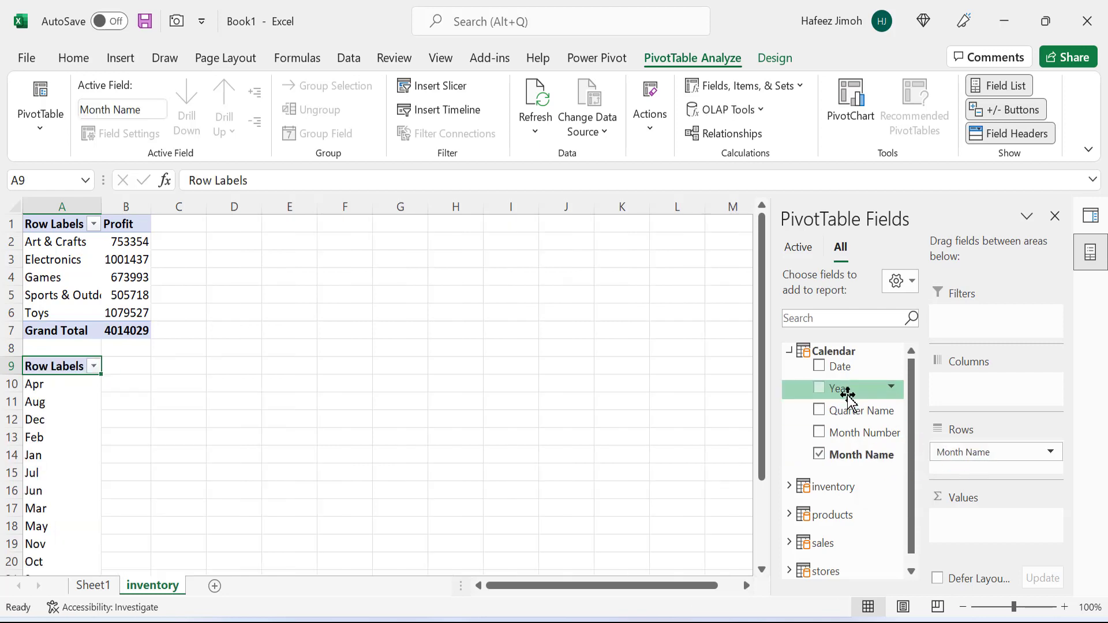
{"action": "left_click_drag", "start_coordinate": [846, 390], "coordinate": [946, 388]}
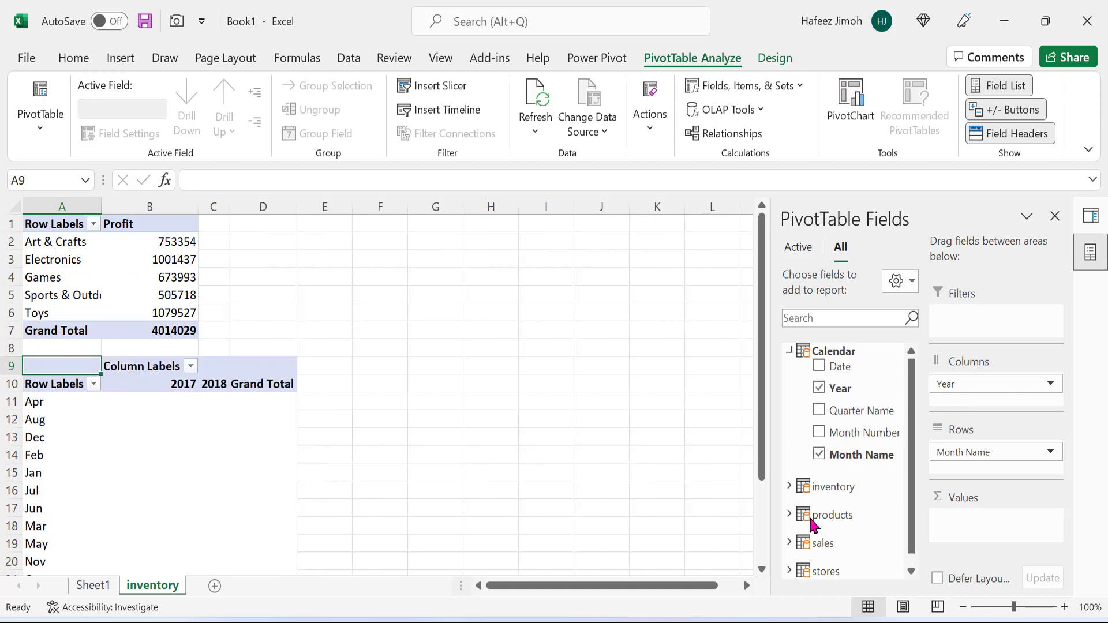
Add the Sales measure from the sales table to the values of the month-by-year PivotTable
{"action": "left_click", "coordinate": [789, 571]}
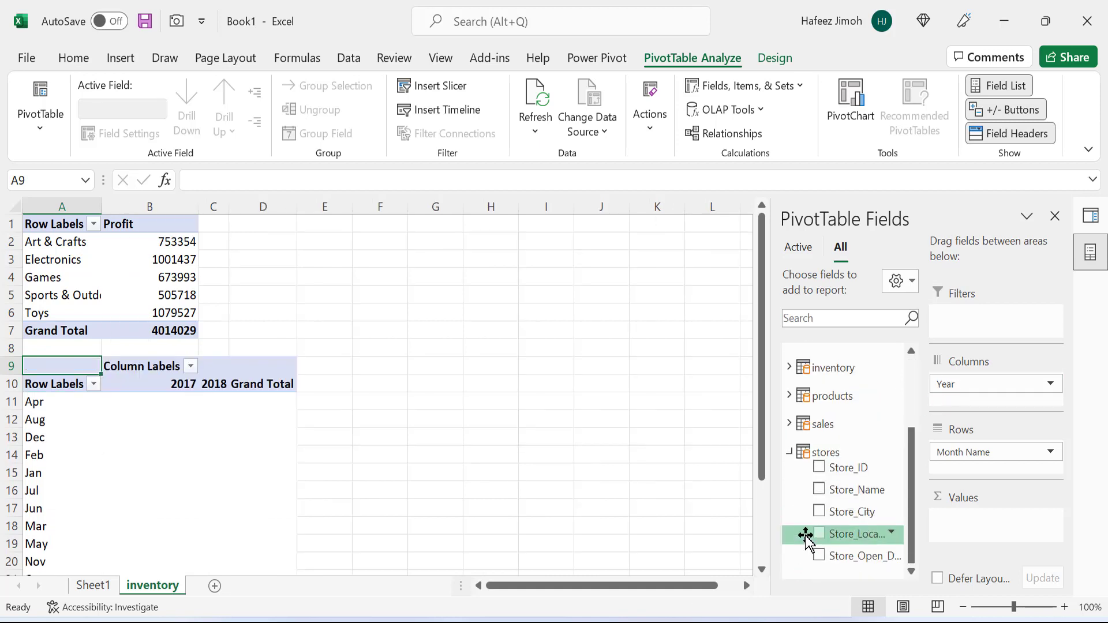
{"action": "scroll", "coordinate": [804, 487], "scroll_direction": "up", "scroll_amount": 1}
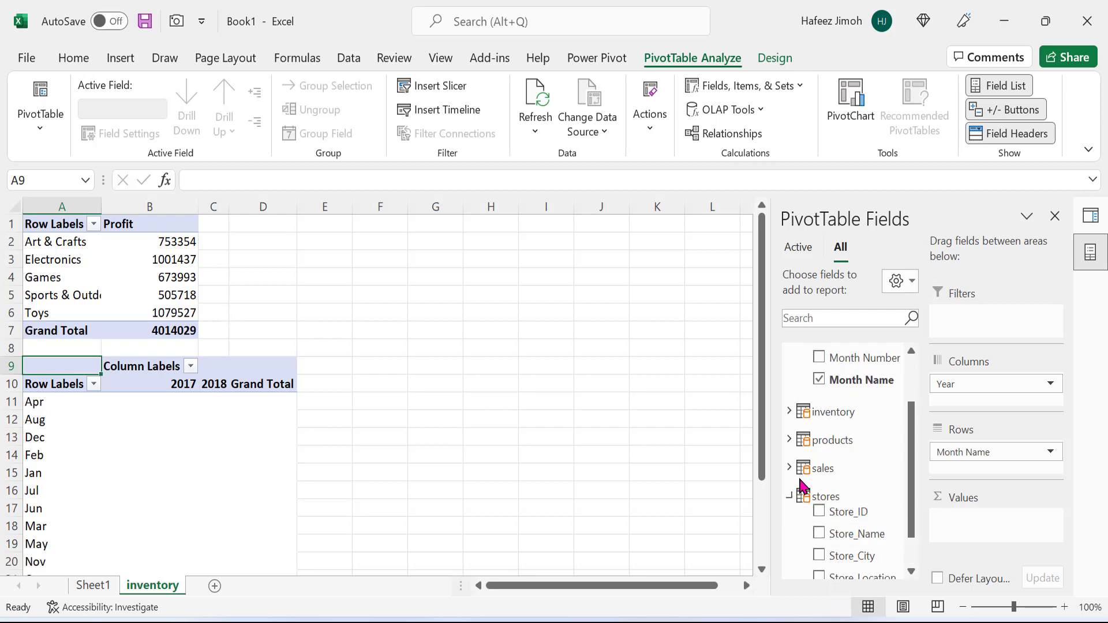
{"action": "left_click", "coordinate": [789, 468]}
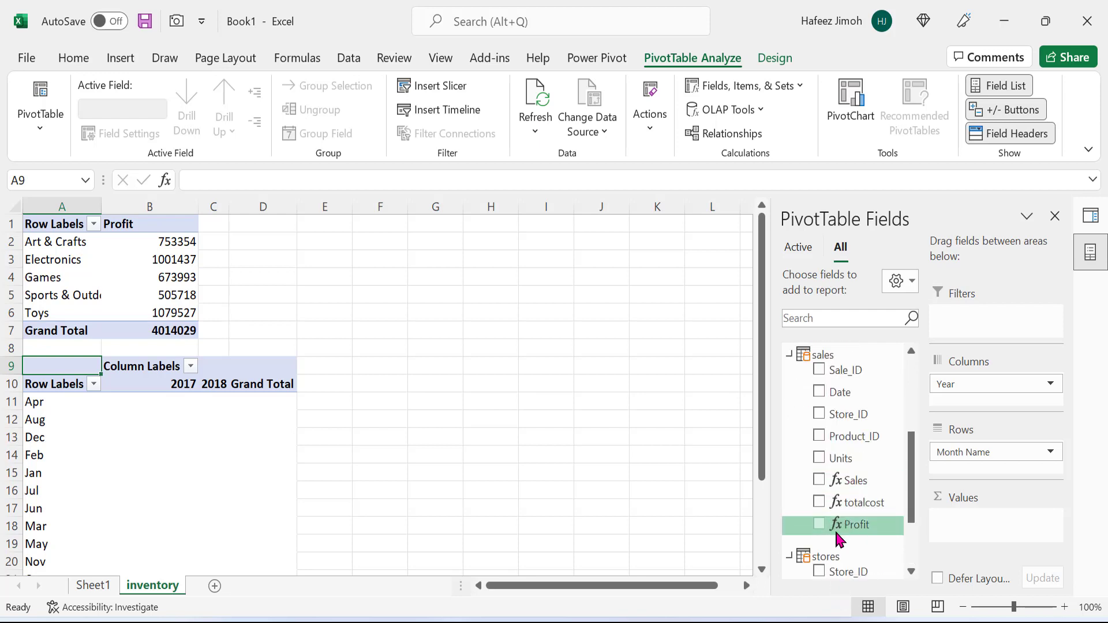
{"action": "left_click_drag", "start_coordinate": [867, 480], "coordinate": [976, 523]}
{"action": "scroll", "coordinate": [469, 432], "scroll_direction": "down", "scroll_amount": 3}
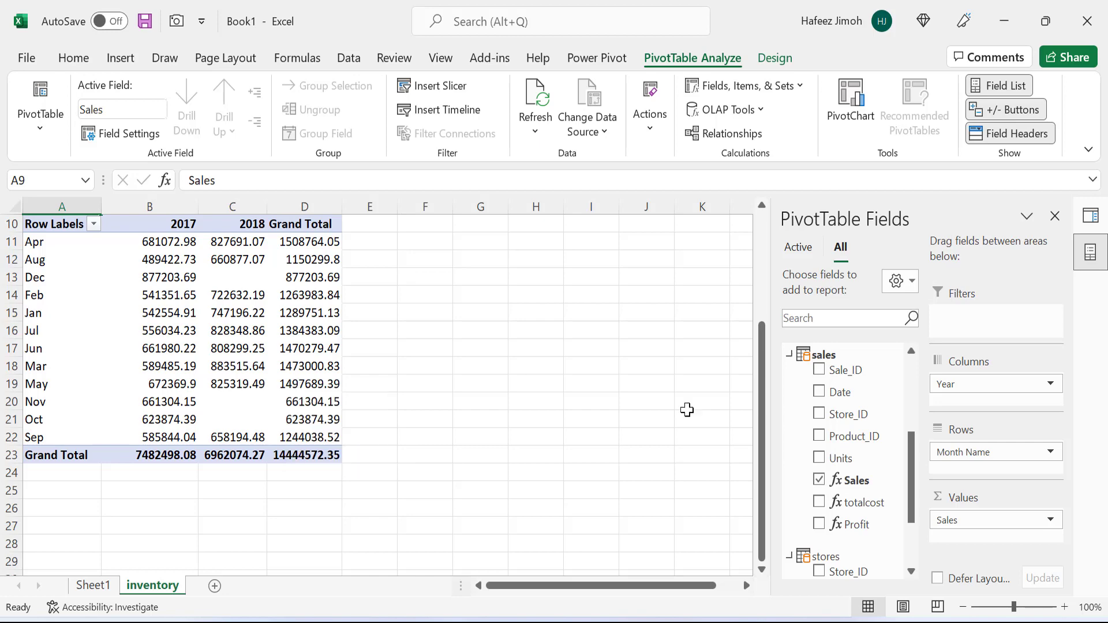
Switch to the Power Pivot window and show the Calendar table
{"action": "mouse_move", "coordinate": [758, 604]}
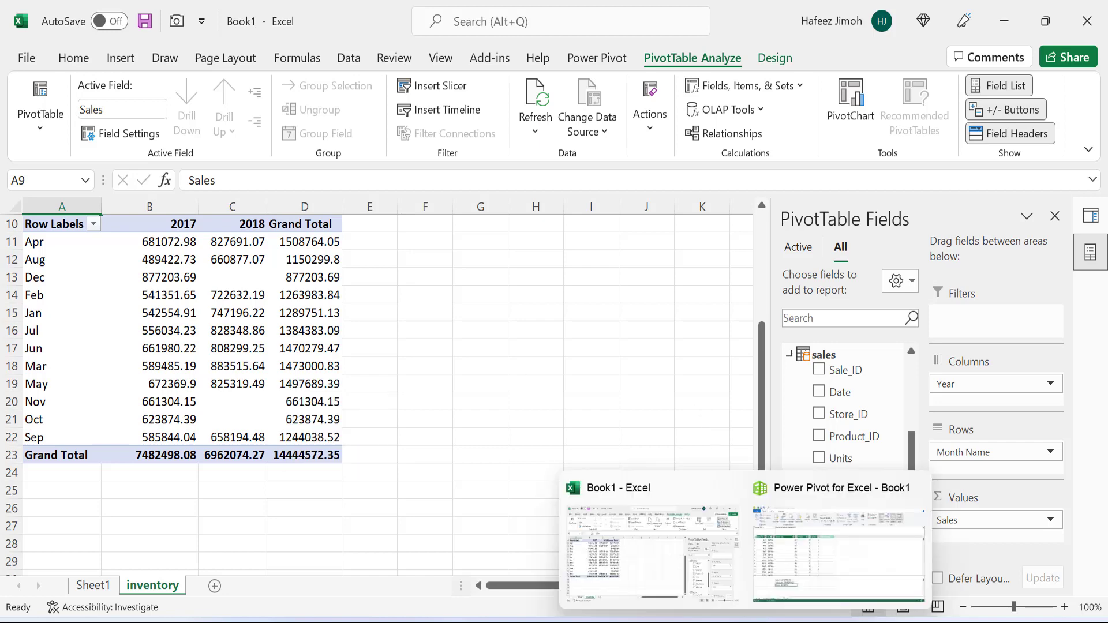
{"action": "left_click", "coordinate": [799, 585]}
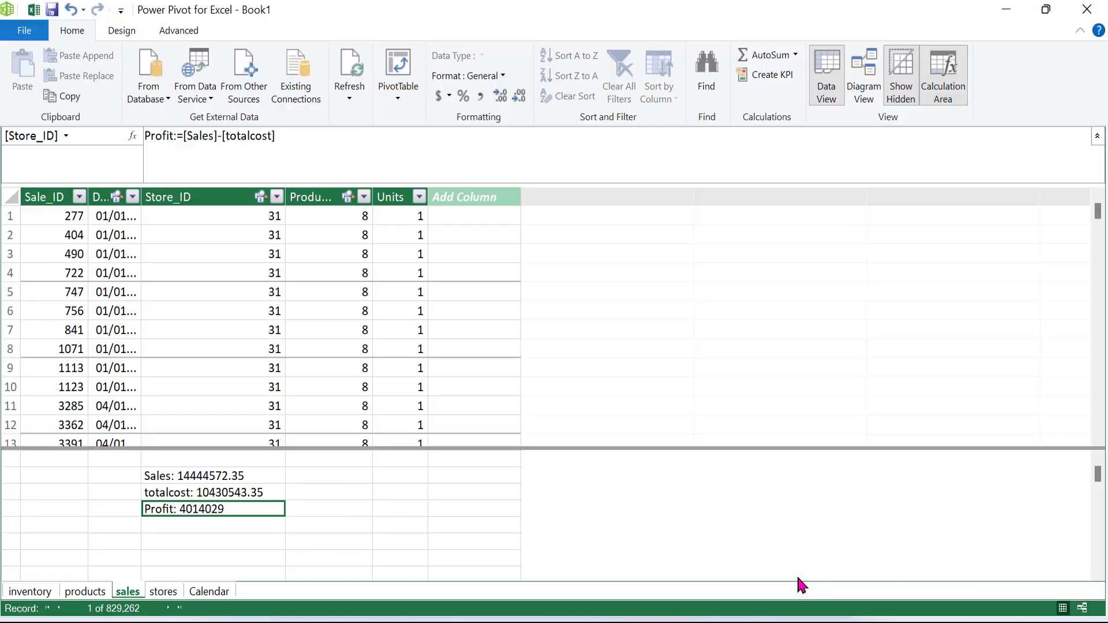
{"action": "left_click", "coordinate": [221, 593]}
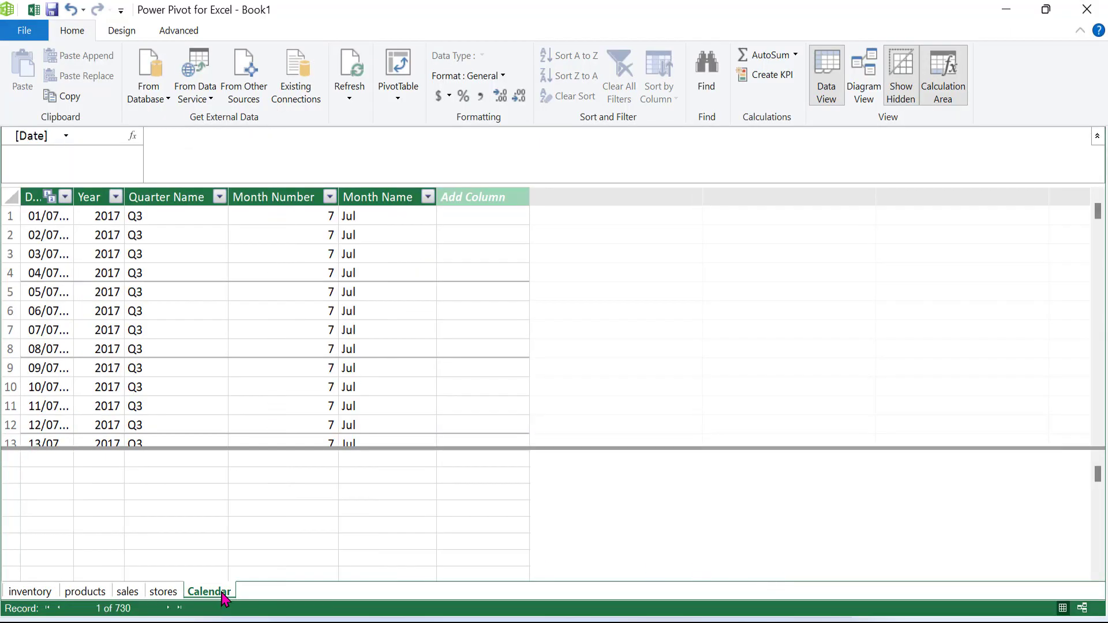
Sort the Calendar table's Month Name column by the Month Number column
{"action": "left_click", "coordinate": [391, 200]}
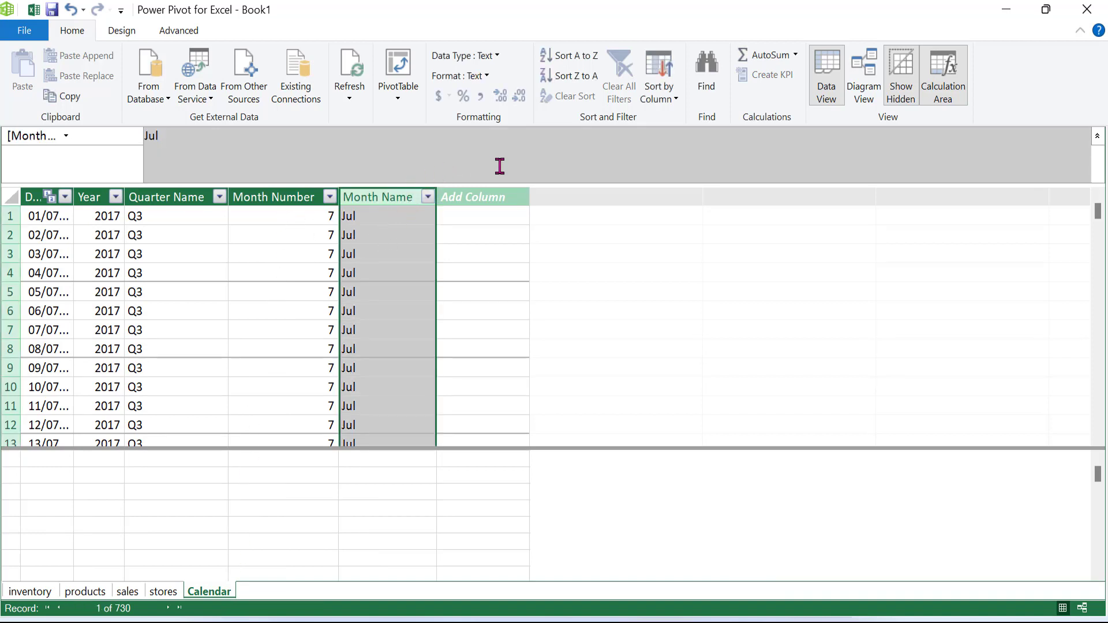
{"action": "left_click", "coordinate": [666, 101]}
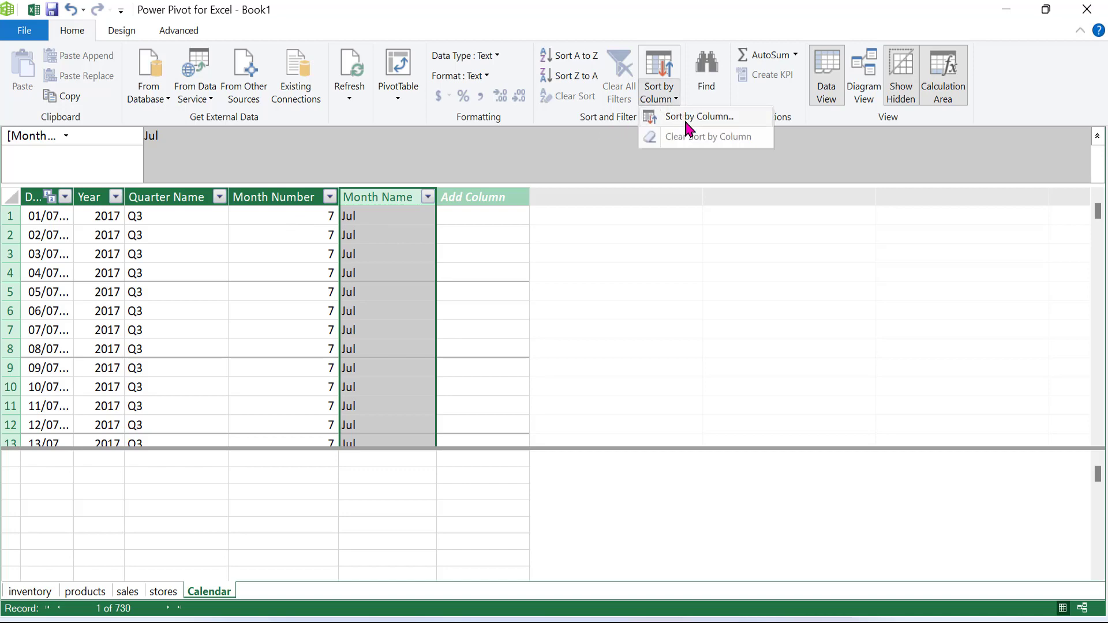
{"action": "left_click", "coordinate": [686, 118]}
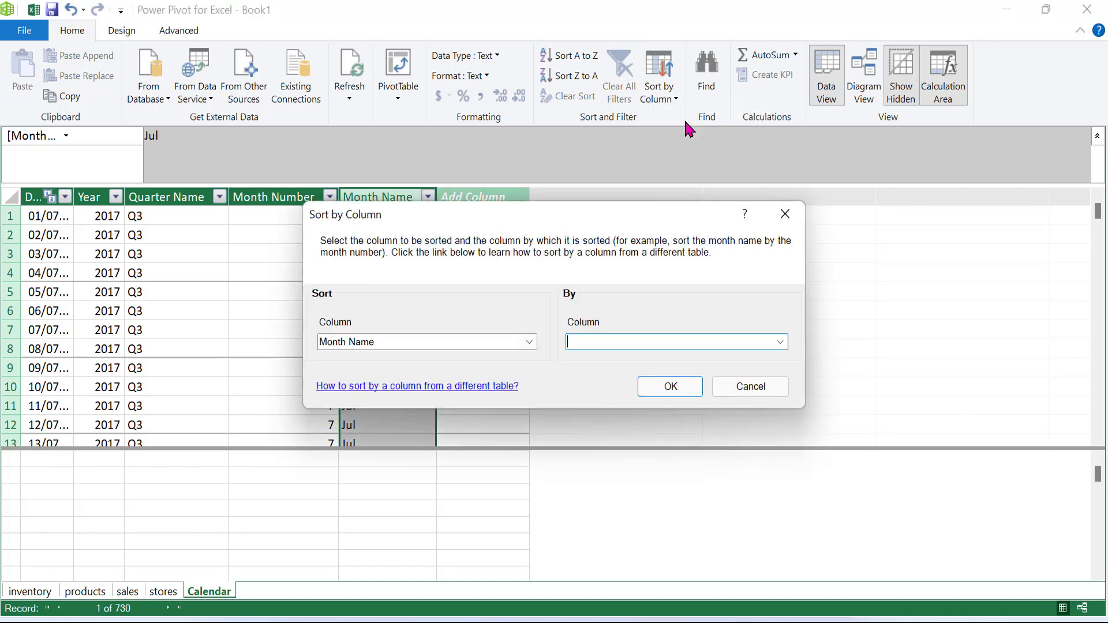
{"action": "left_click", "coordinate": [782, 345]}
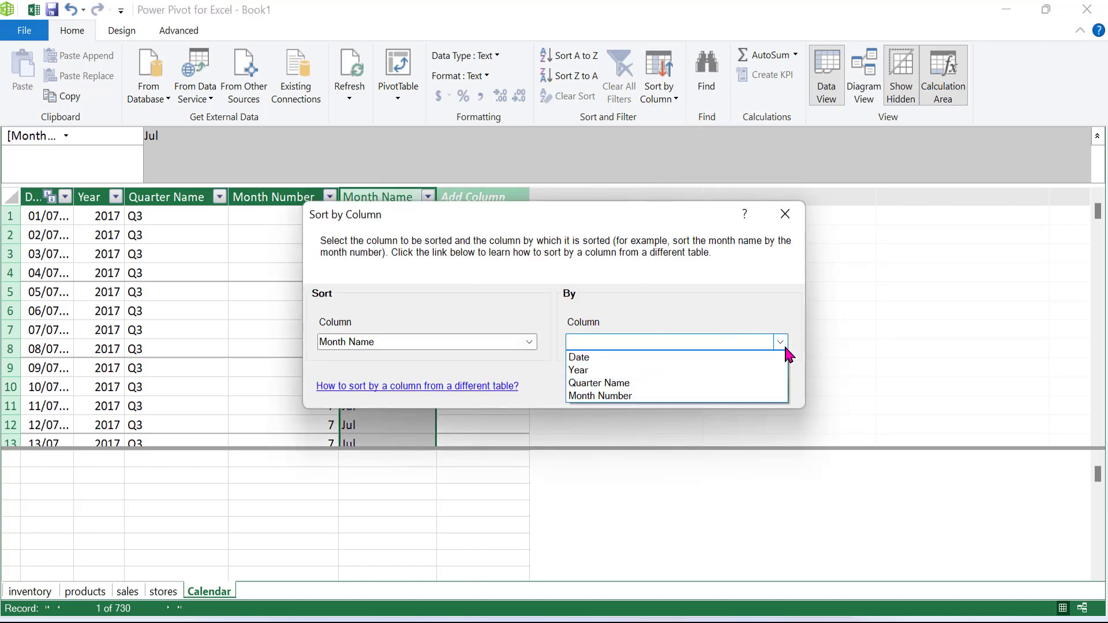
{"action": "left_click", "coordinate": [754, 398]}
{"action": "left_click", "coordinate": [690, 391]}
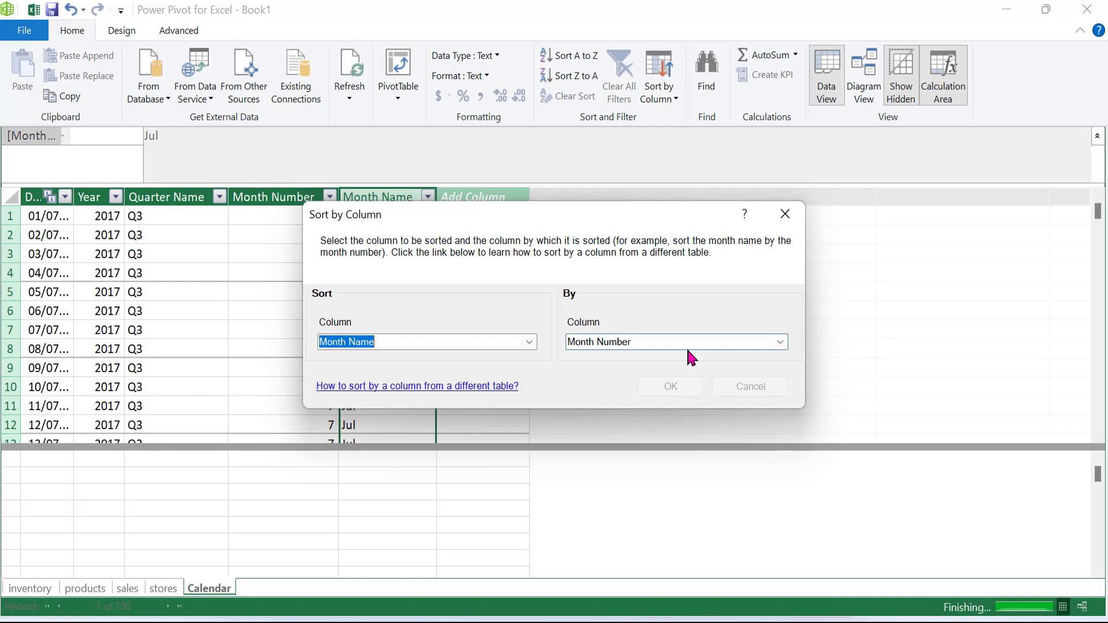
Switch back to the Excel workbook and check the month order in the sales PivotTable
{"action": "mouse_move", "coordinate": [745, 615]}
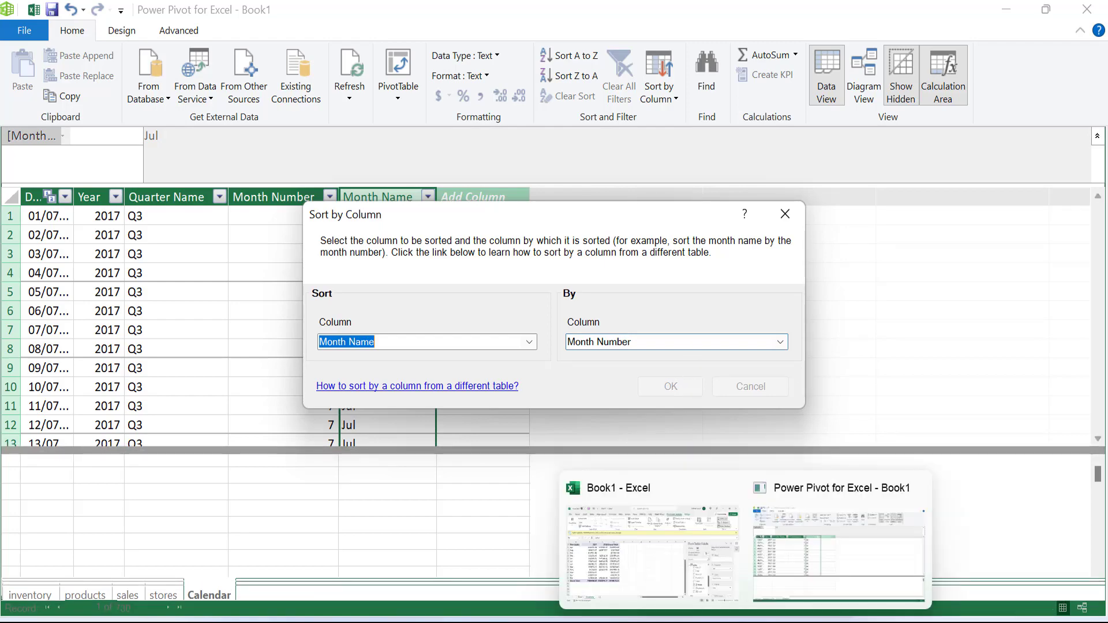
{"action": "left_click", "coordinate": [717, 585]}
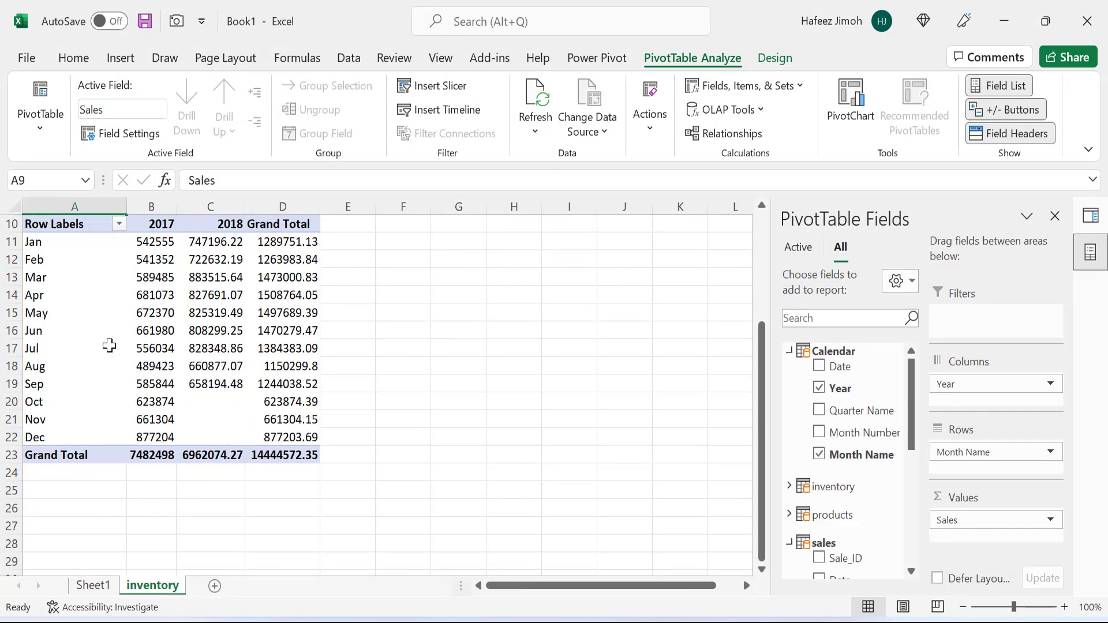
{"action": "scroll", "coordinate": [113, 336], "scroll_direction": "up", "scroll_amount": 3}
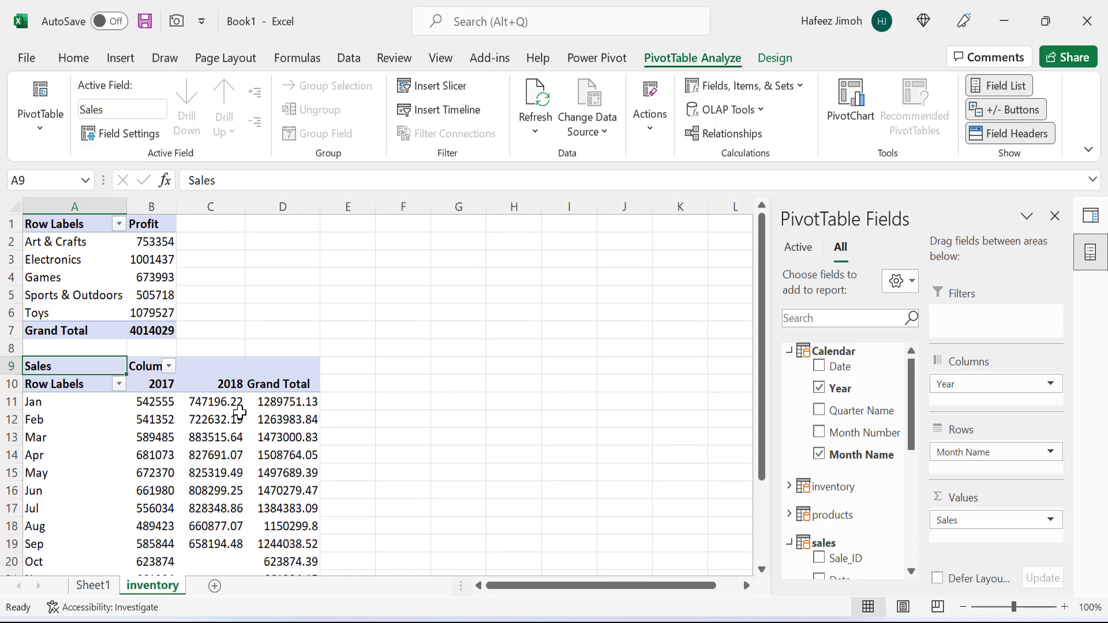
Insert another PivotTable from the Data Model at cell F2 of the existing inventory sheet
{"action": "left_click", "coordinate": [410, 242]}
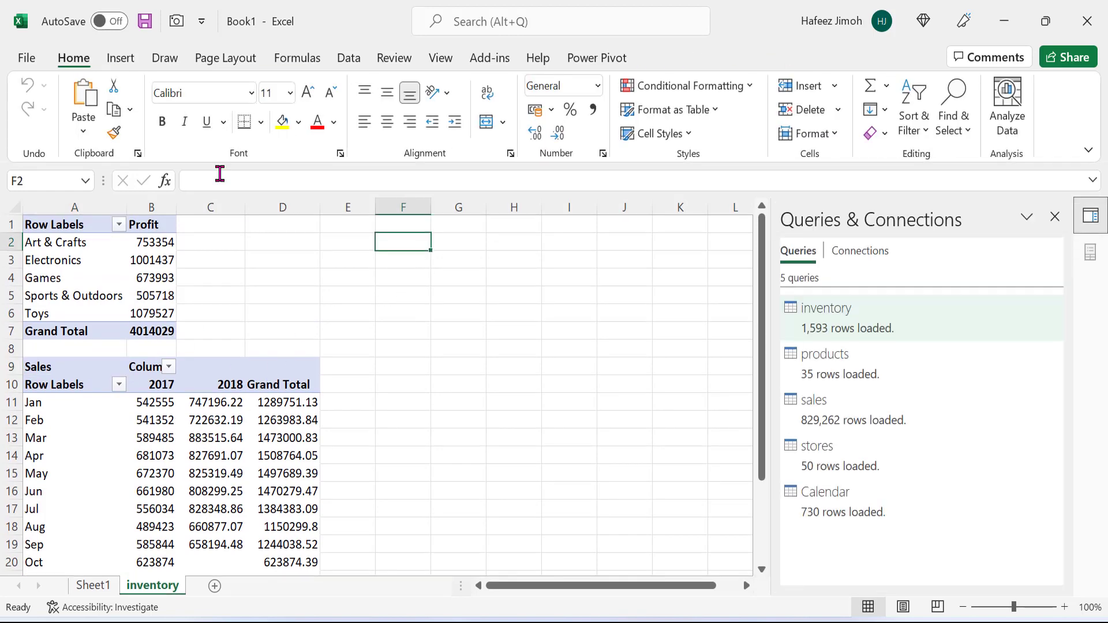
{"action": "left_click", "coordinate": [131, 59]}
{"action": "left_click", "coordinate": [41, 124]}
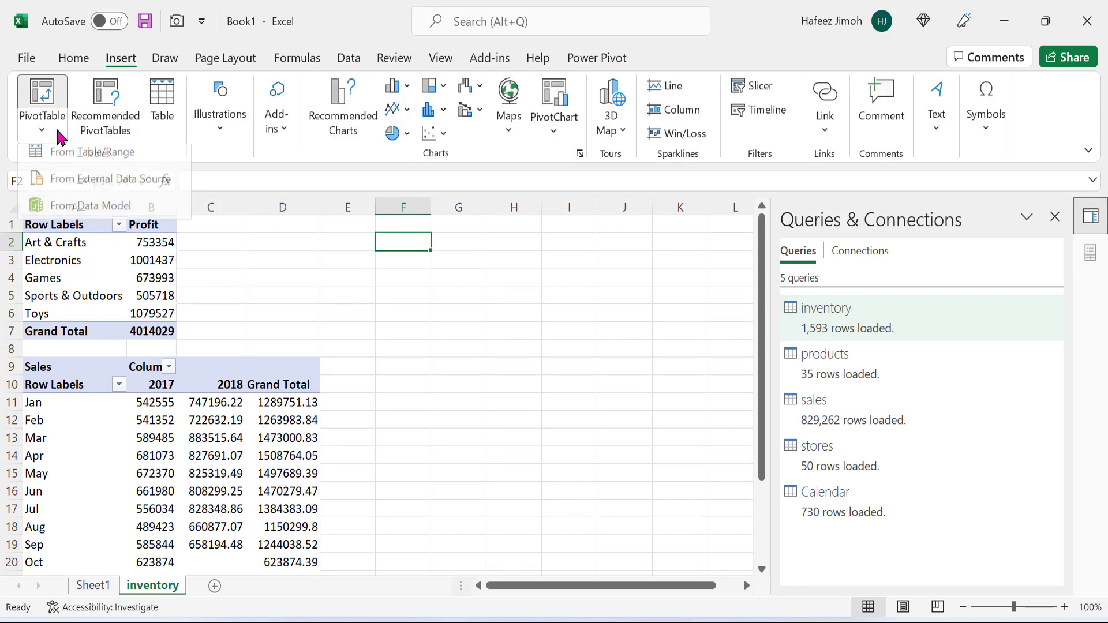
{"action": "left_click", "coordinate": [76, 213]}
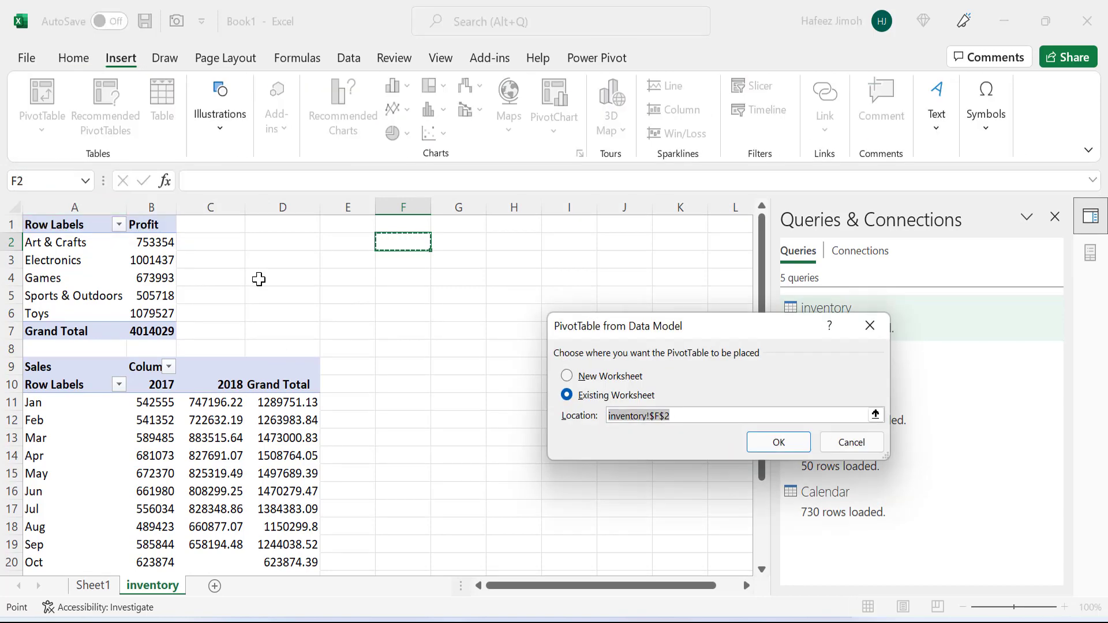
{"action": "left_click", "coordinate": [785, 446]}
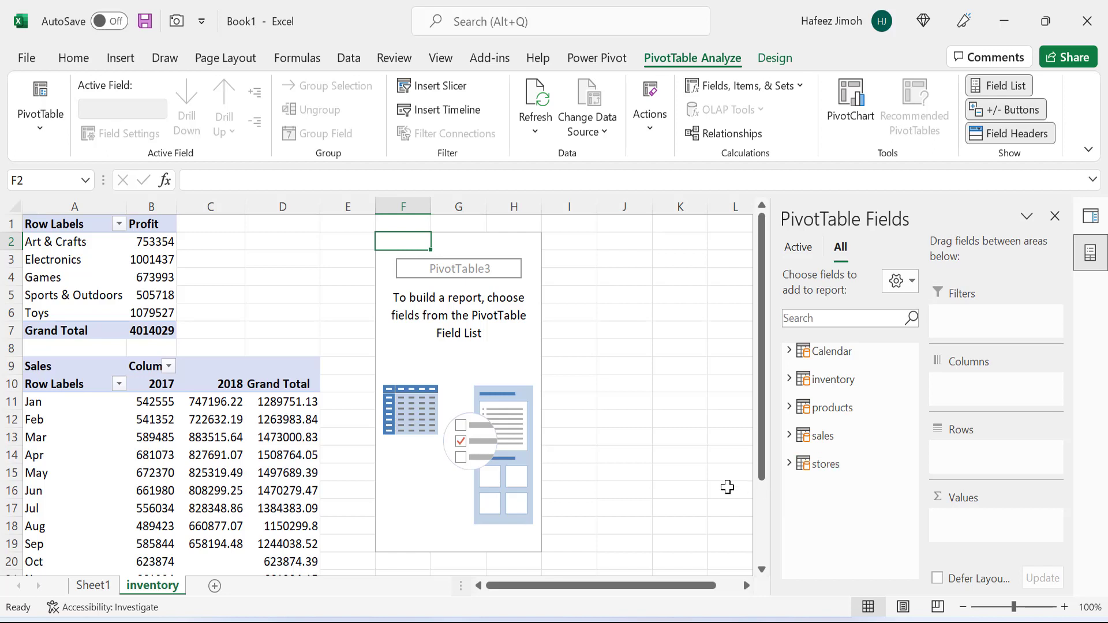
Add Product_Name from the products table to the rows of the PivotTable at F2 and the Sales measure to its values
{"action": "left_click", "coordinate": [789, 408]}
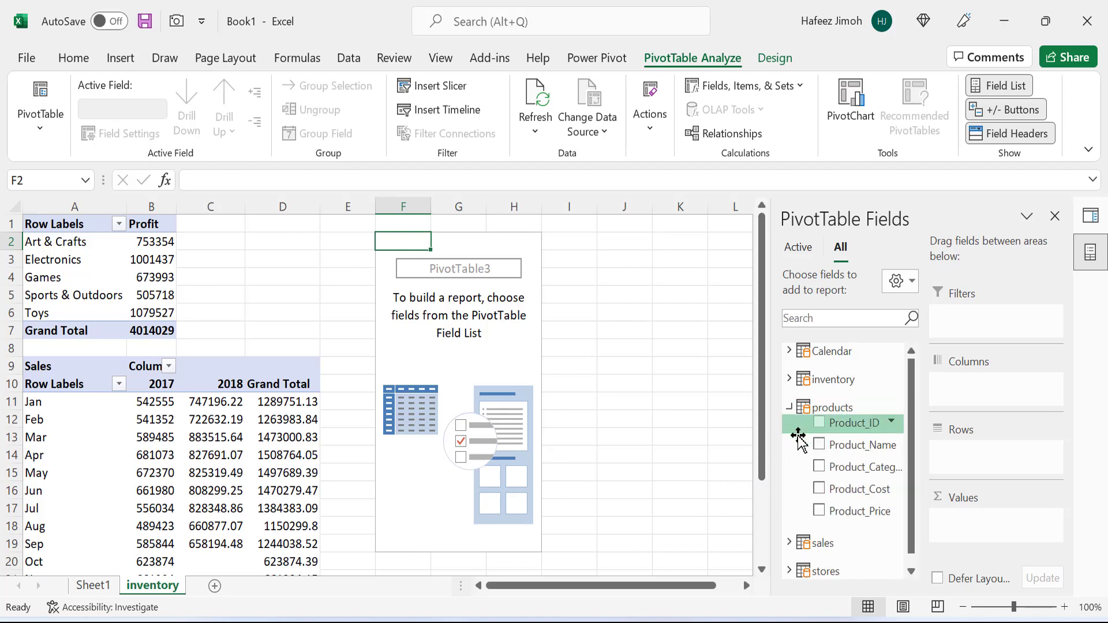
{"action": "left_click_drag", "start_coordinate": [849, 445], "coordinate": [980, 472]}
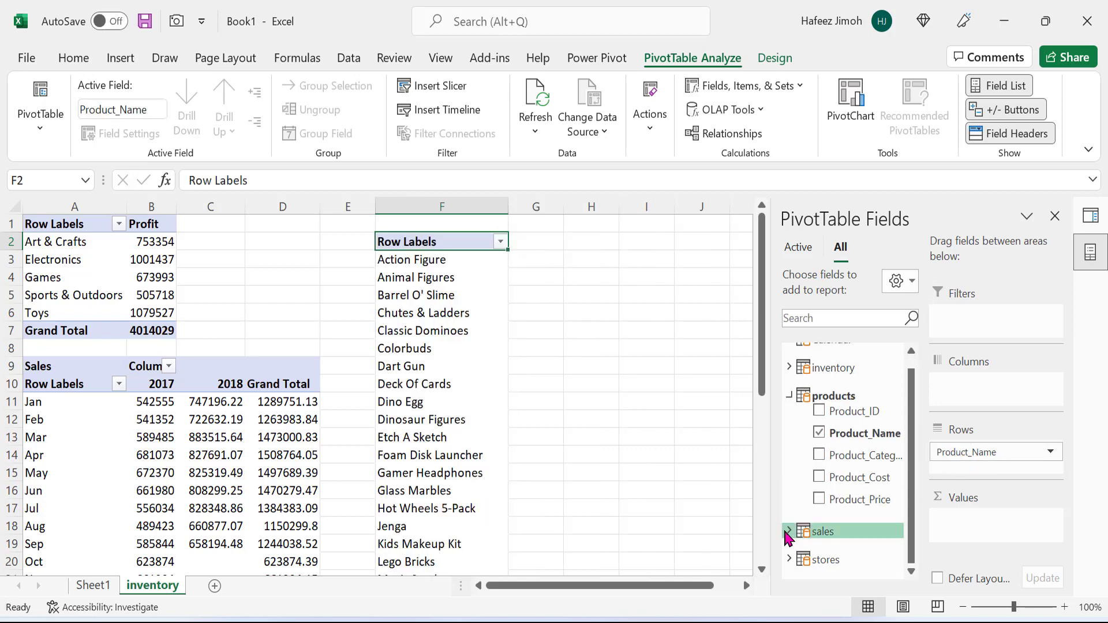
{"action": "left_click", "coordinate": [789, 532]}
{"action": "left_click_drag", "start_coordinate": [848, 483], "coordinate": [995, 541]}
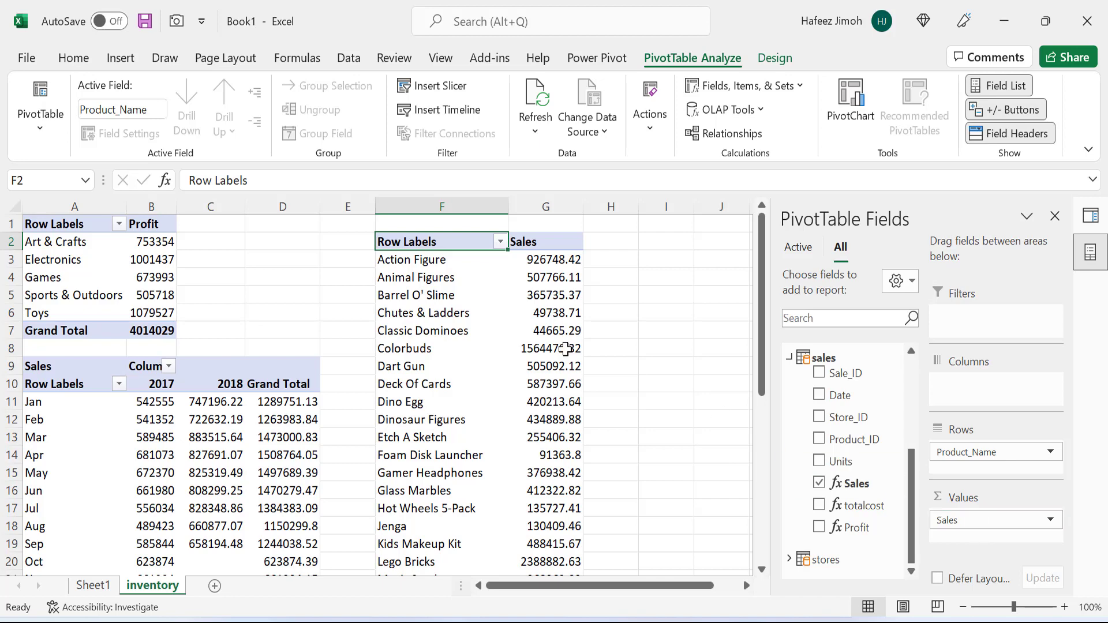
{"action": "left_click", "coordinate": [455, 278]}
{"action": "right_click", "coordinate": [457, 280]}
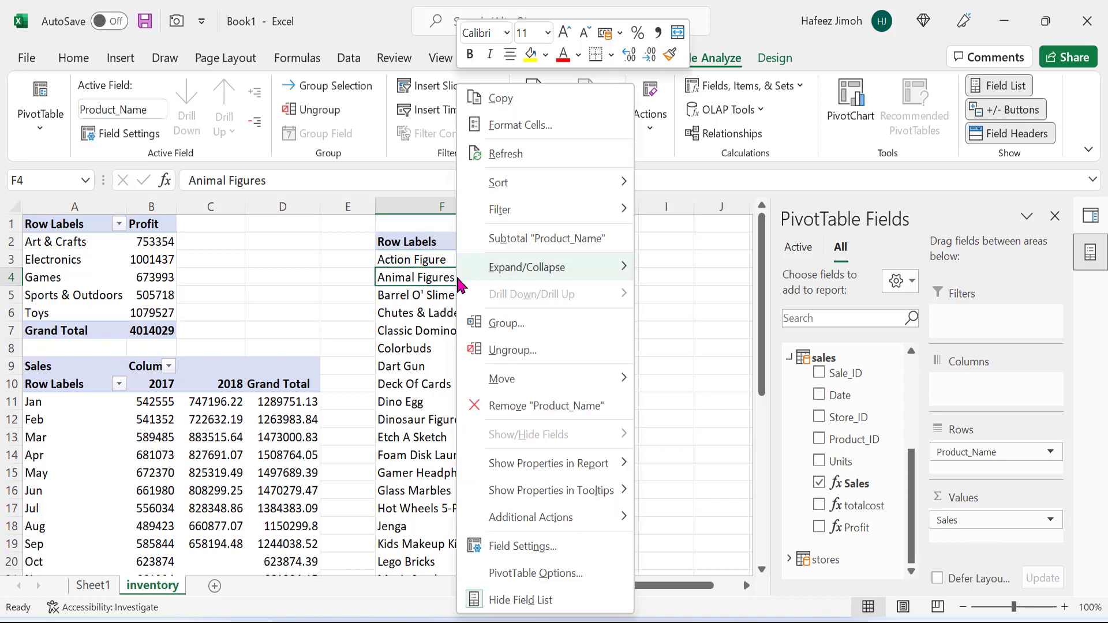
{"action": "left_click", "coordinate": [434, 242]}
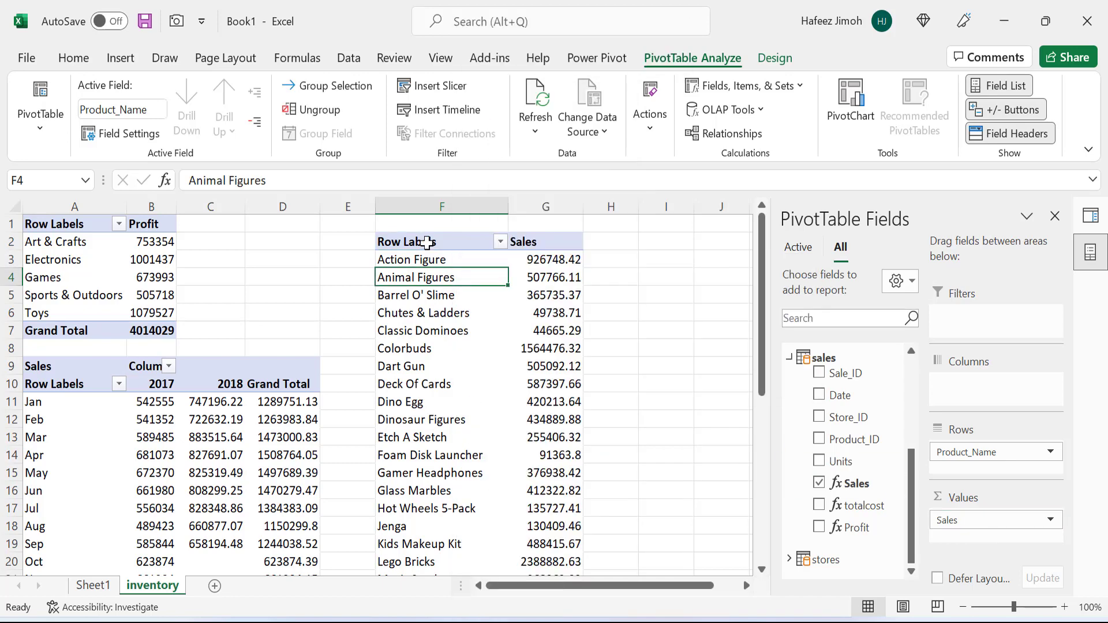
Filter the Product_Name rows of the PivotTable at F2 to the top 10 items by Sales
{"action": "left_click", "coordinate": [434, 242]}
{"action": "left_click", "coordinate": [500, 243]}
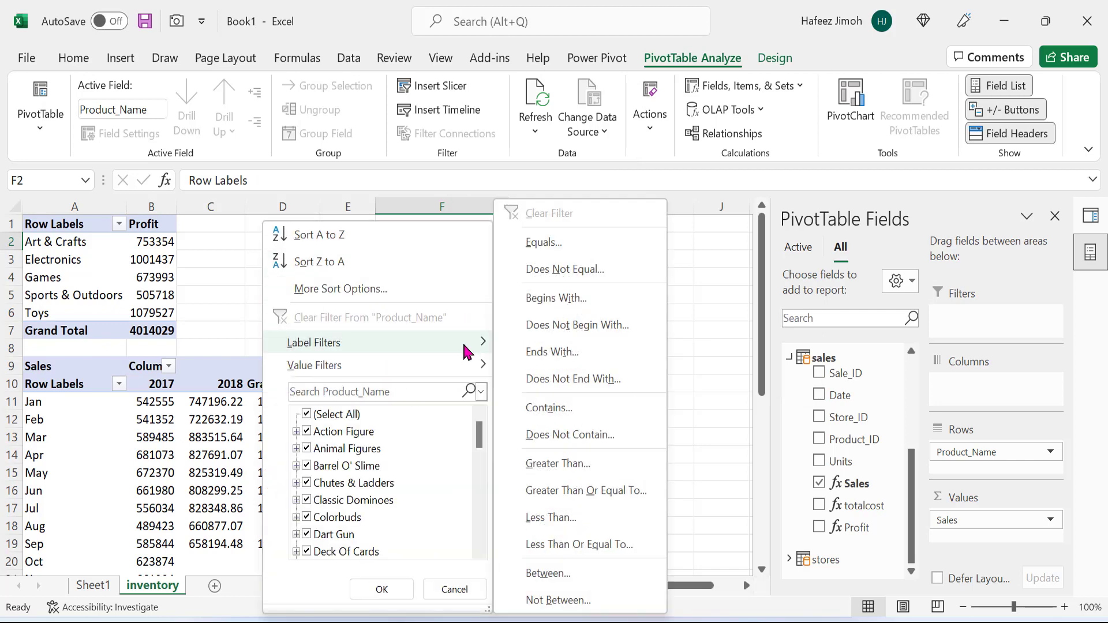
{"action": "mouse_move", "coordinate": [465, 367]}
{"action": "left_click", "coordinate": [618, 601]}
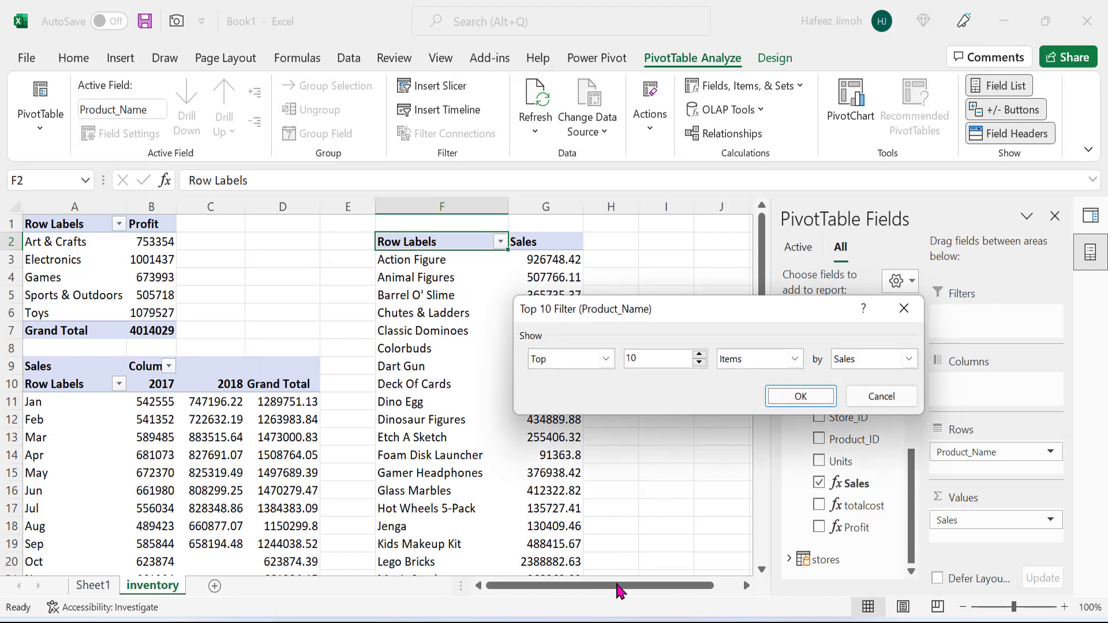
{"action": "left_click", "coordinate": [610, 362]}
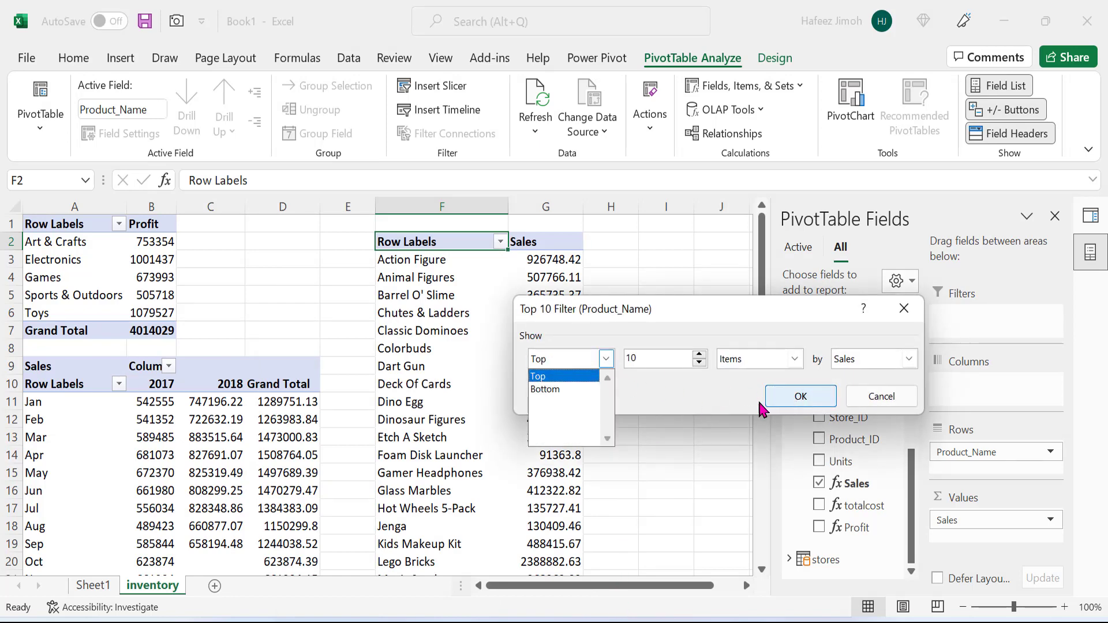
{"action": "left_click", "coordinate": [691, 385]}
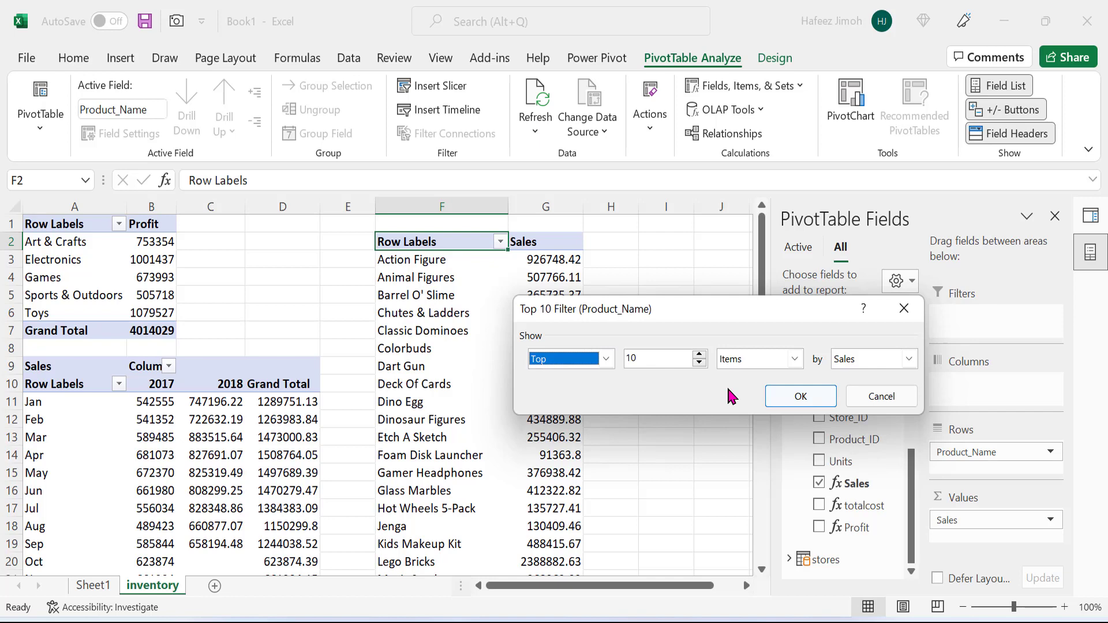
{"action": "left_click", "coordinate": [814, 397]}
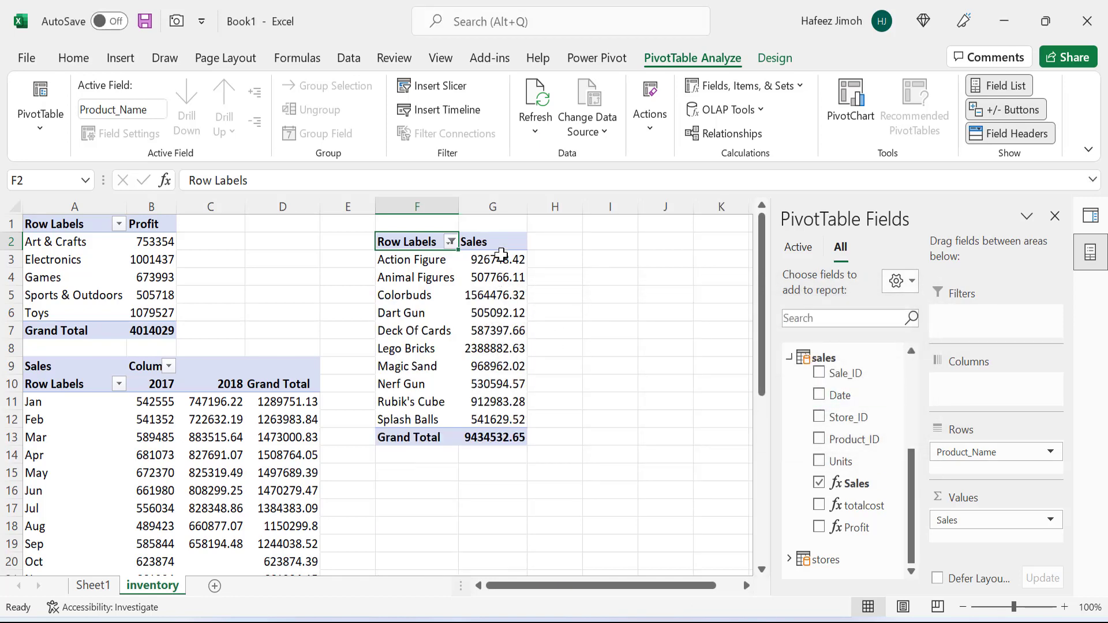
Sort the top-products PivotTable by its Sales values from largest to smallest
{"action": "left_click", "coordinate": [501, 260]}
{"action": "right_click", "coordinate": [500, 261]}
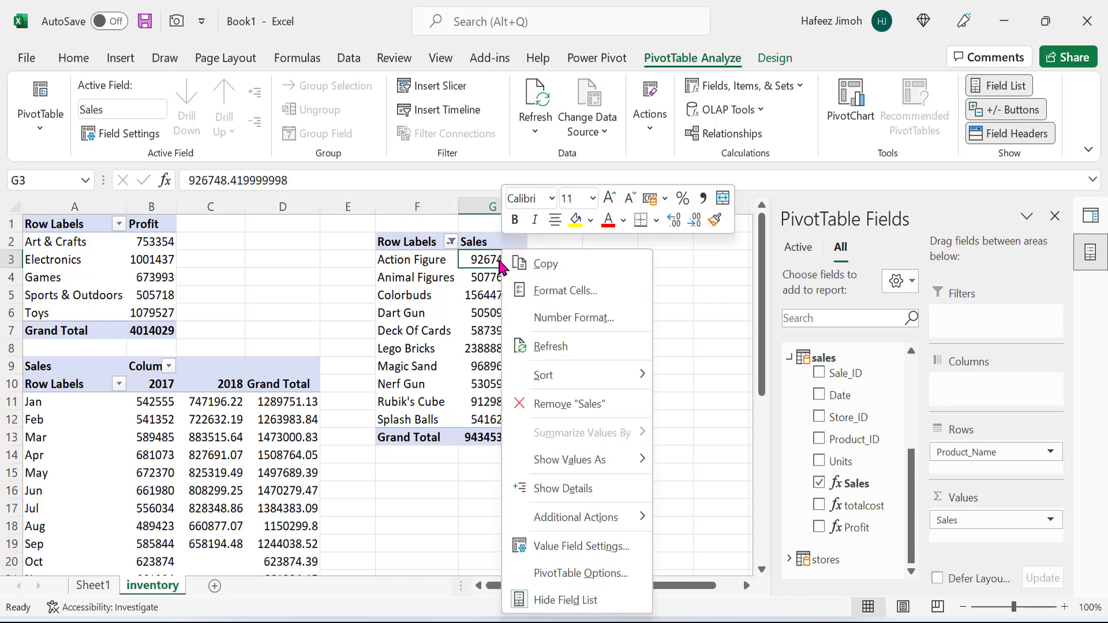
{"action": "mouse_move", "coordinate": [634, 378]}
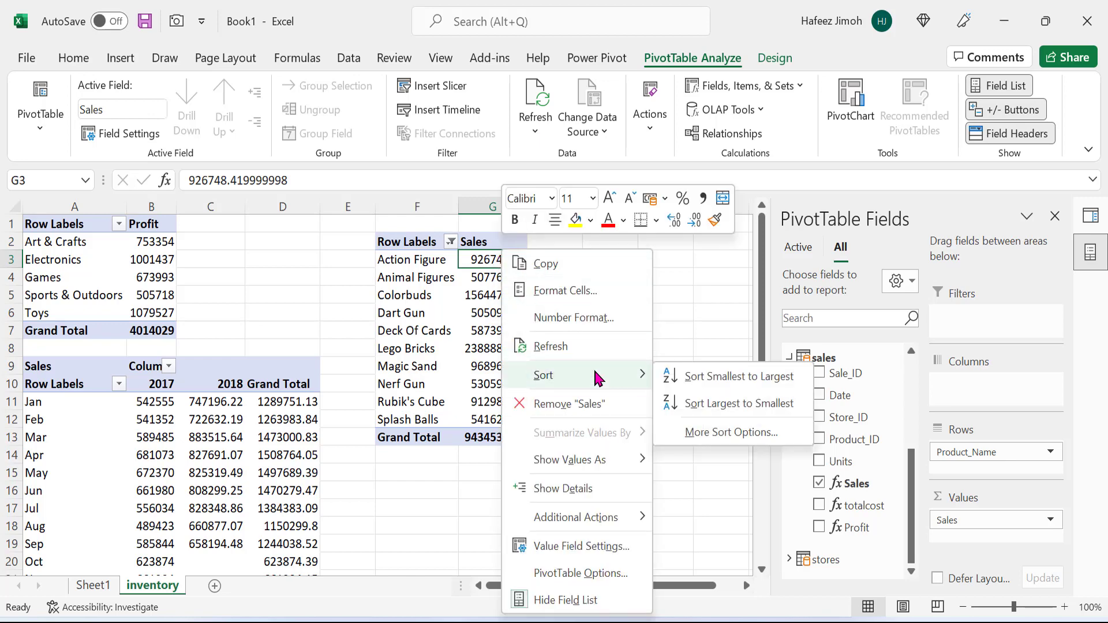
{"action": "left_click", "coordinate": [696, 402]}
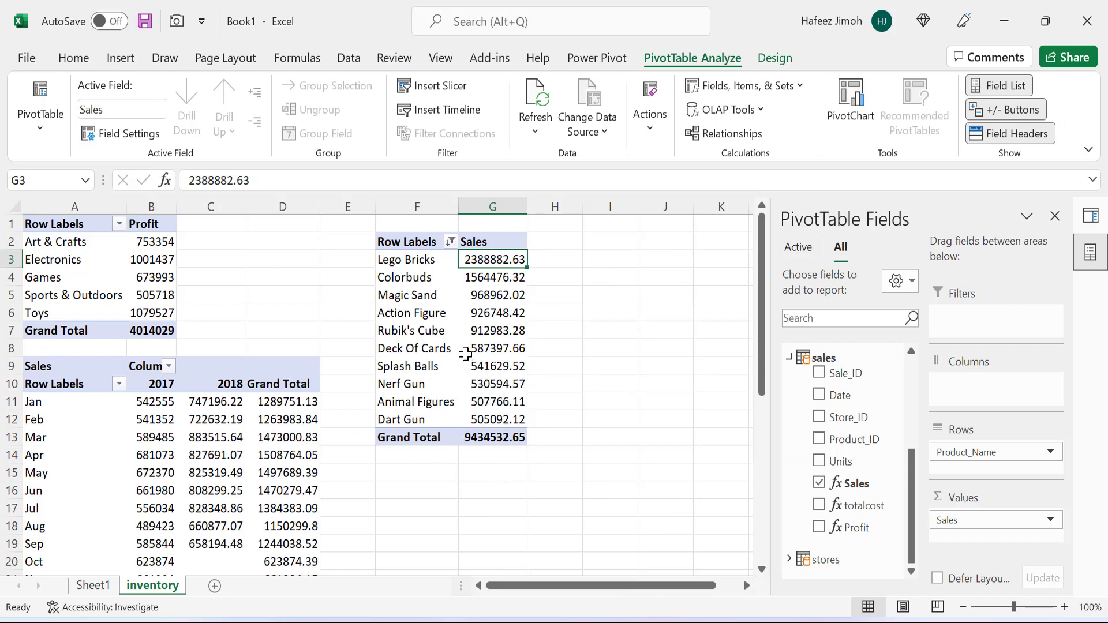
{"action": "mouse_move", "coordinate": [466, 353]}
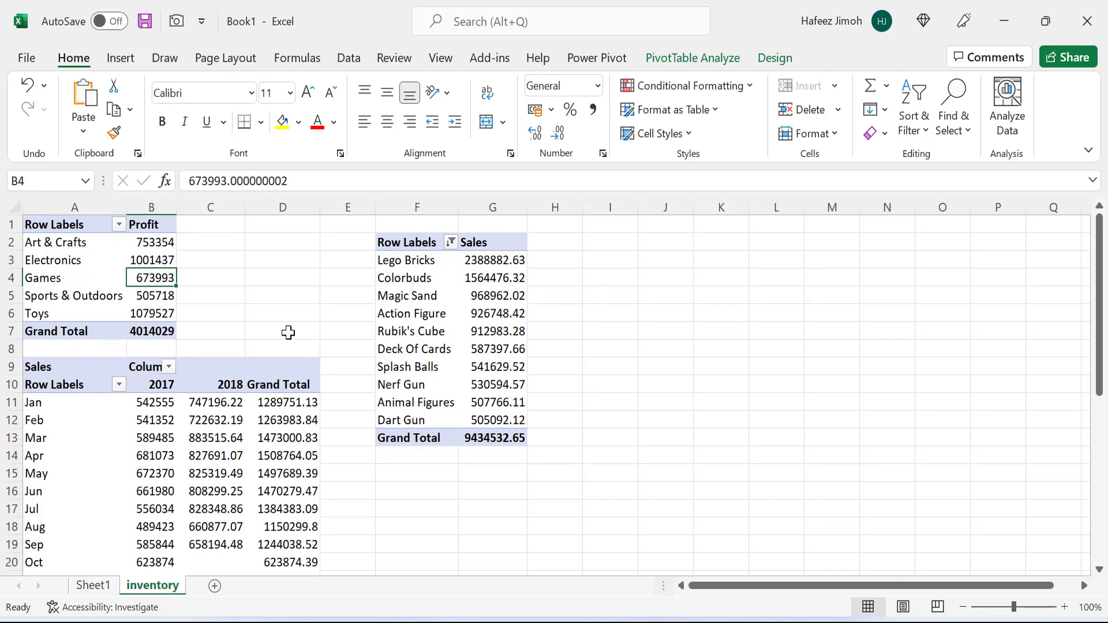
Review the profit by category, monthly sales and top-products PivotTables on the inventory sheet
{"action": "scroll", "coordinate": [265, 411], "scroll_direction": "down", "scroll_amount": 2}
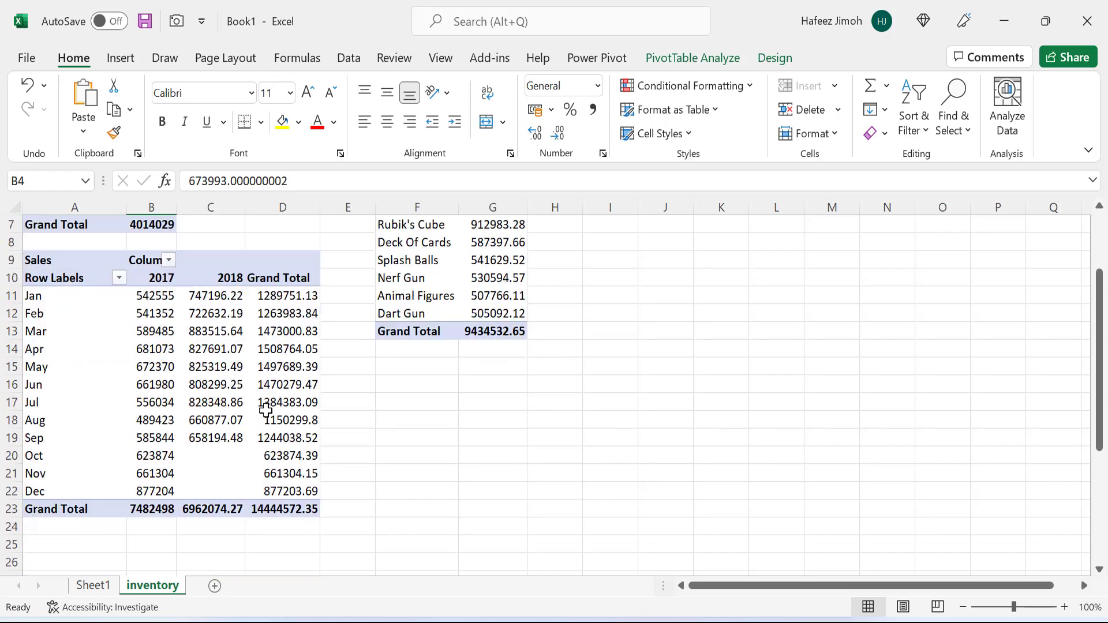
{"action": "scroll", "coordinate": [265, 411], "scroll_direction": "up", "scroll_amount": 2}
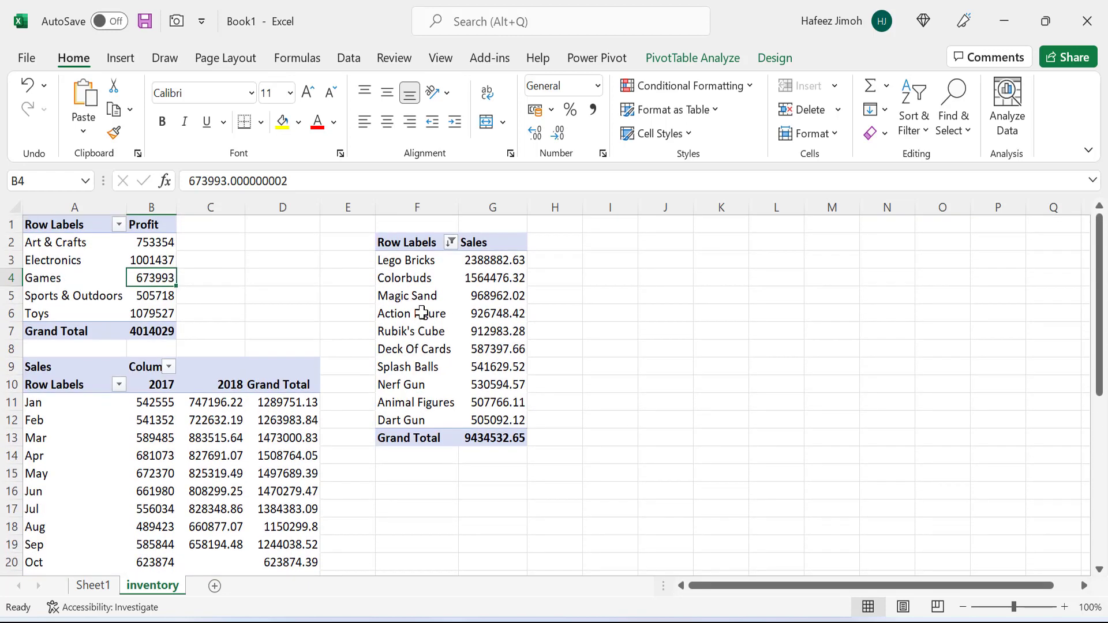
{"action": "left_click", "coordinate": [442, 314]}
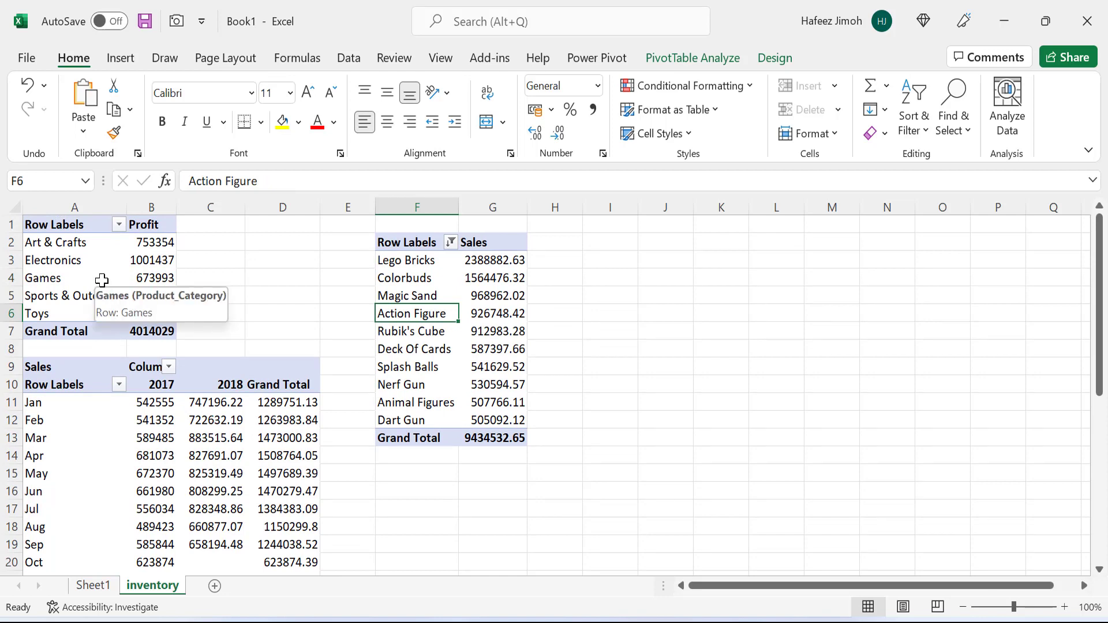
{"action": "left_click", "coordinate": [103, 281]}
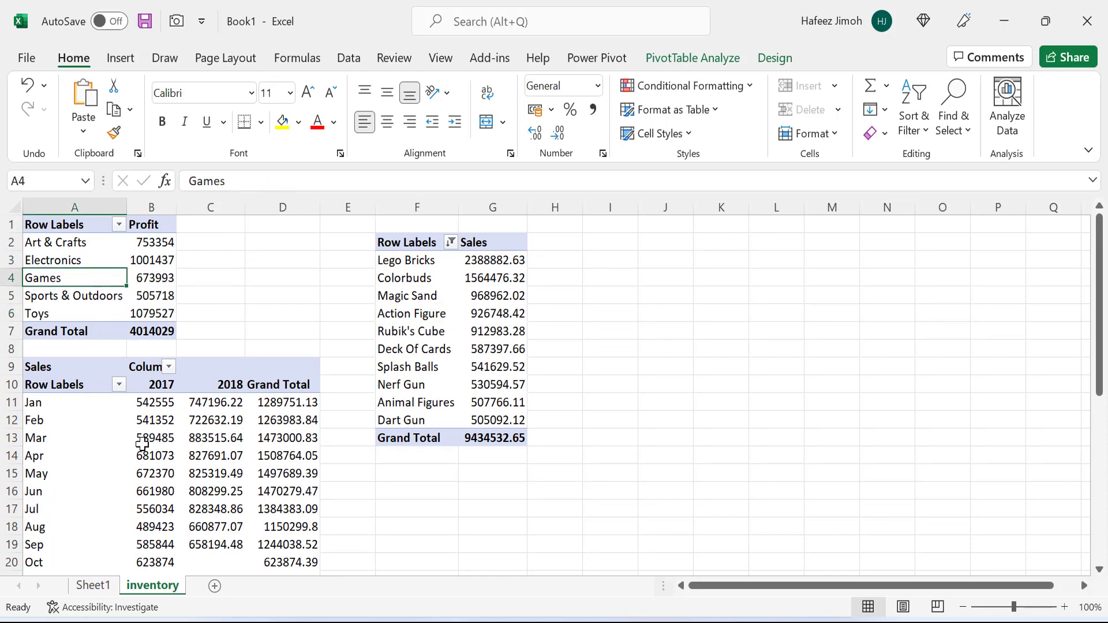
{"action": "scroll", "coordinate": [142, 444], "scroll_direction": "down", "scroll_amount": 1}
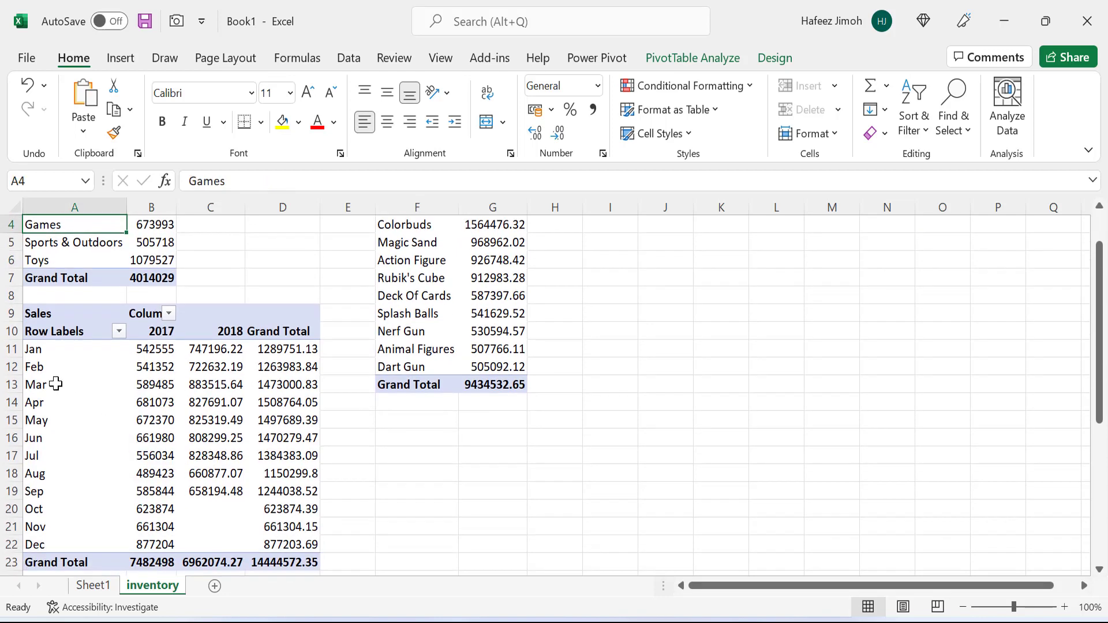
{"action": "scroll", "coordinate": [245, 385], "scroll_direction": "up", "scroll_amount": 1}
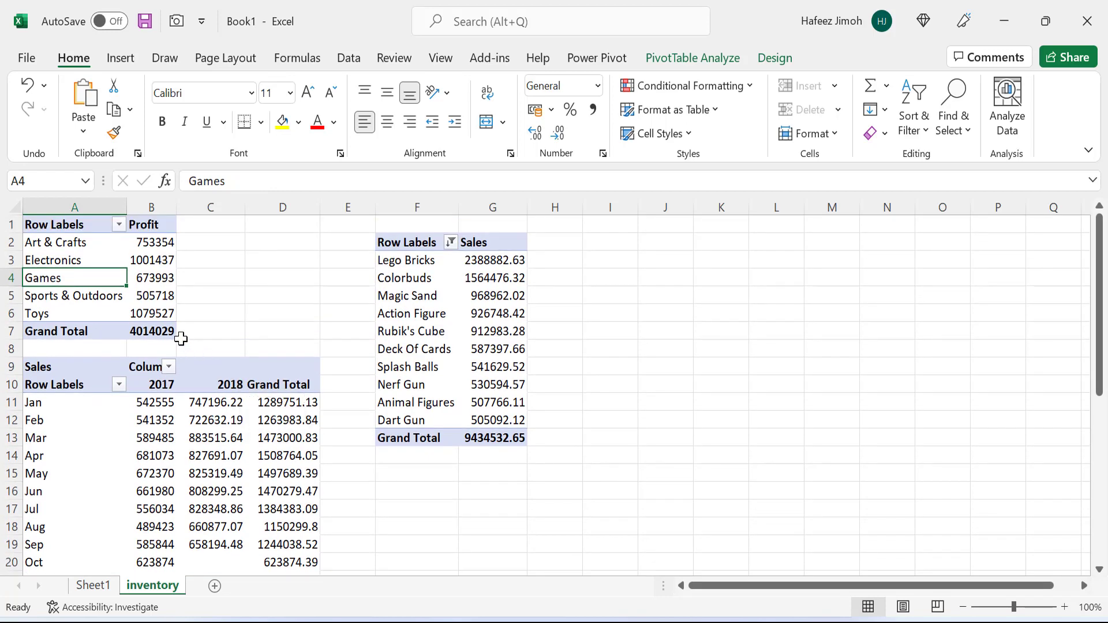
Insert a column PivotChart from the profit by category PivotTable and place it beside the top-products PivotTable, starting around column H
{"action": "left_click", "coordinate": [140, 261]}
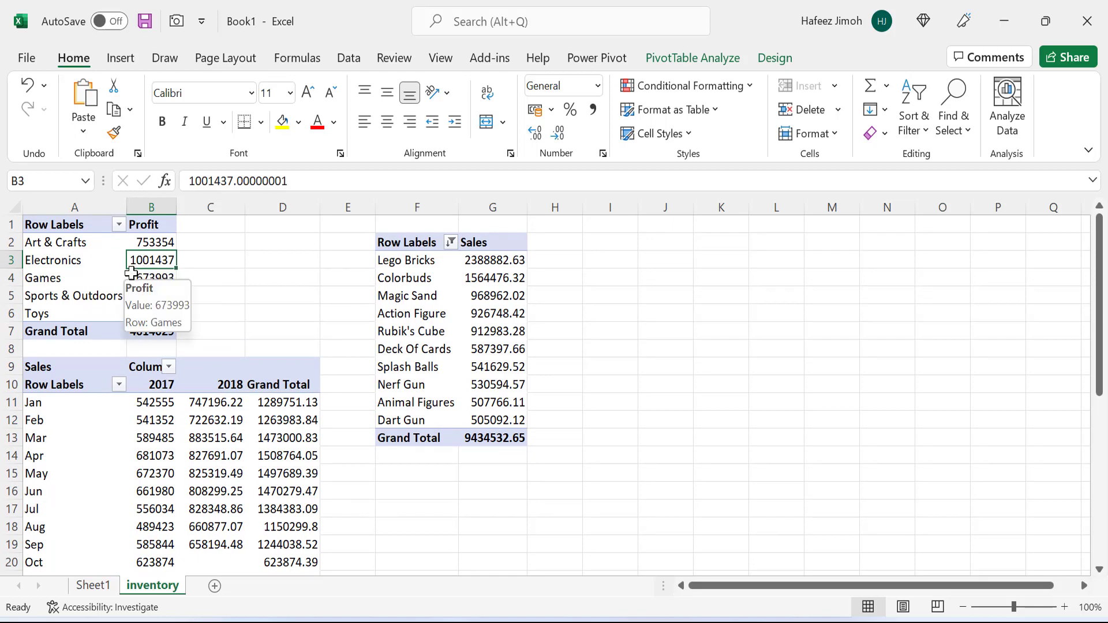
{"action": "key", "text": "alt+F1"}
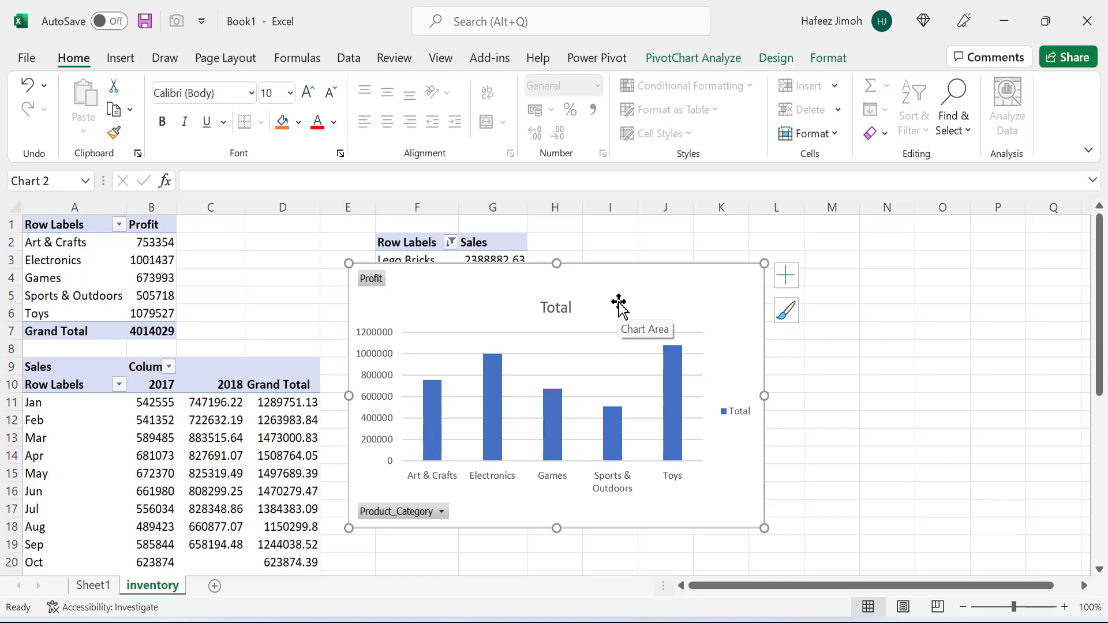
{"action": "left_click_drag", "start_coordinate": [618, 304], "coordinate": [856, 267]}
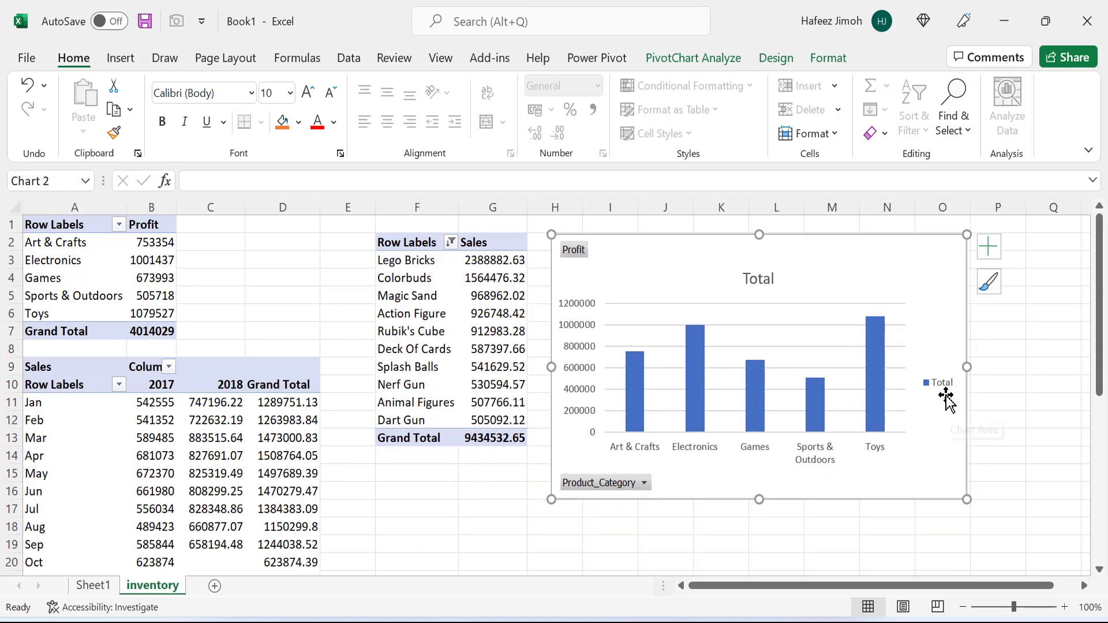
Hide all field buttons on the profit by category chart and delete its legend
{"action": "left_click", "coordinate": [602, 488]}
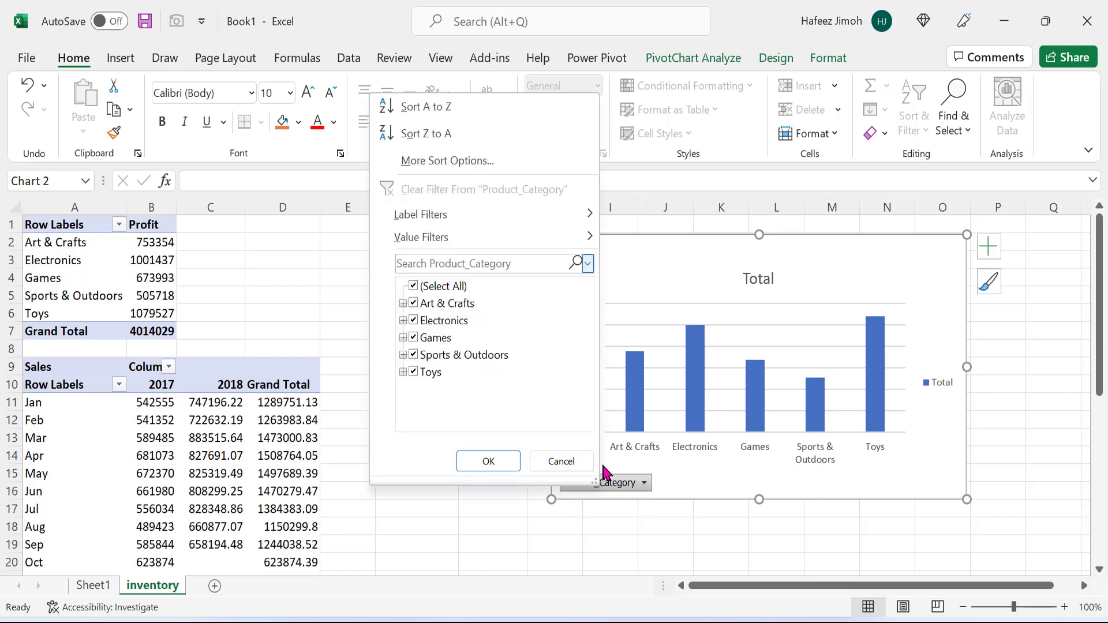
{"action": "left_click", "coordinate": [628, 488]}
{"action": "right_click", "coordinate": [628, 488]}
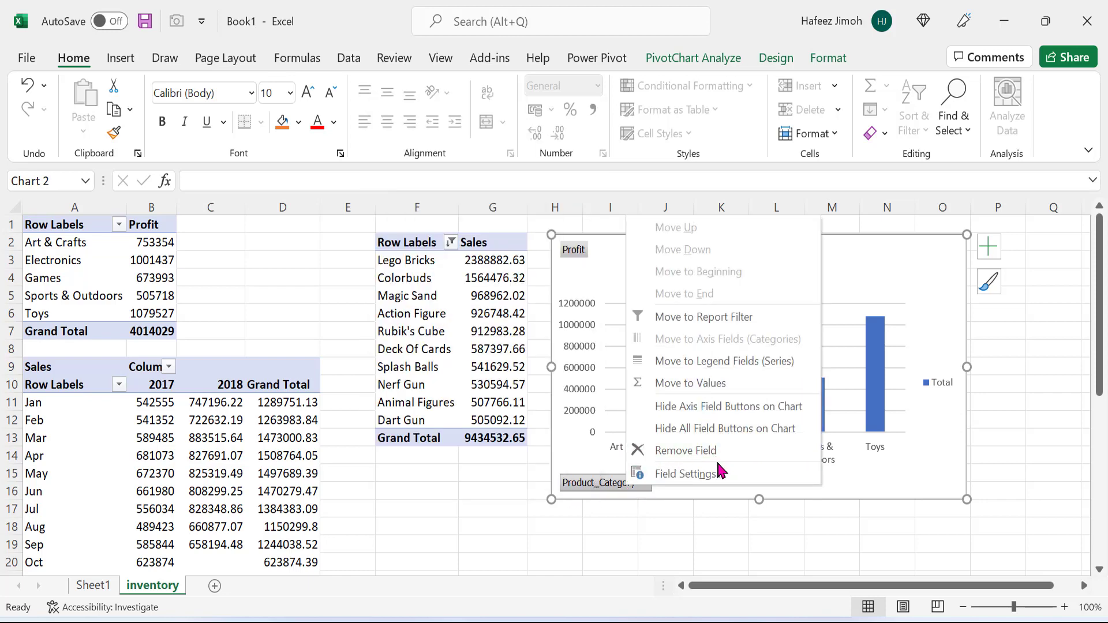
{"action": "left_click", "coordinate": [734, 428]}
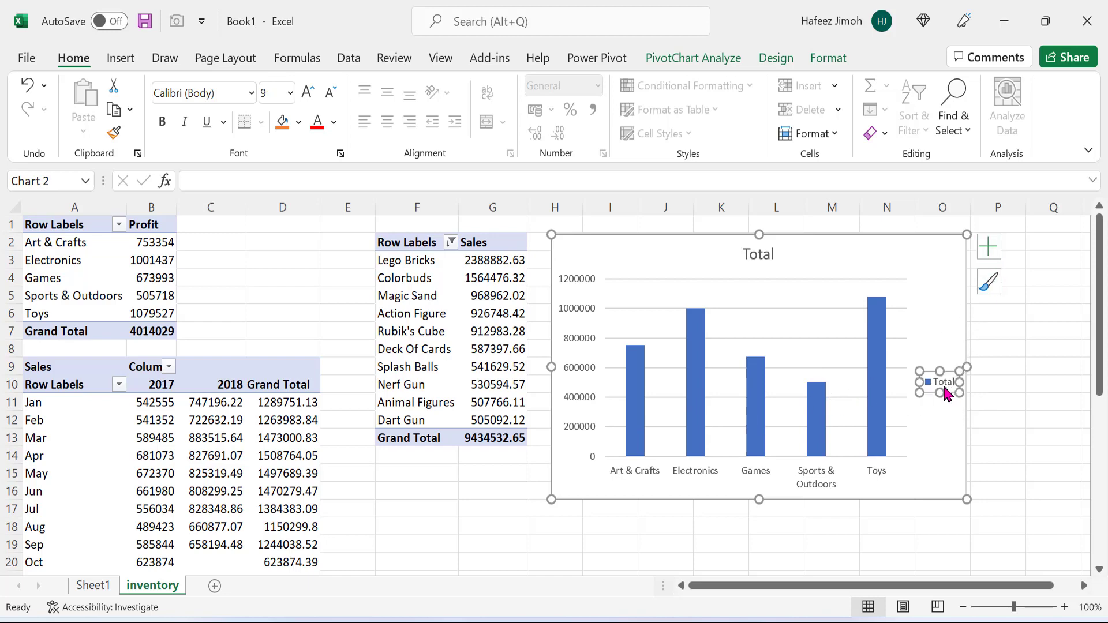
{"action": "key", "text": "Delete"}
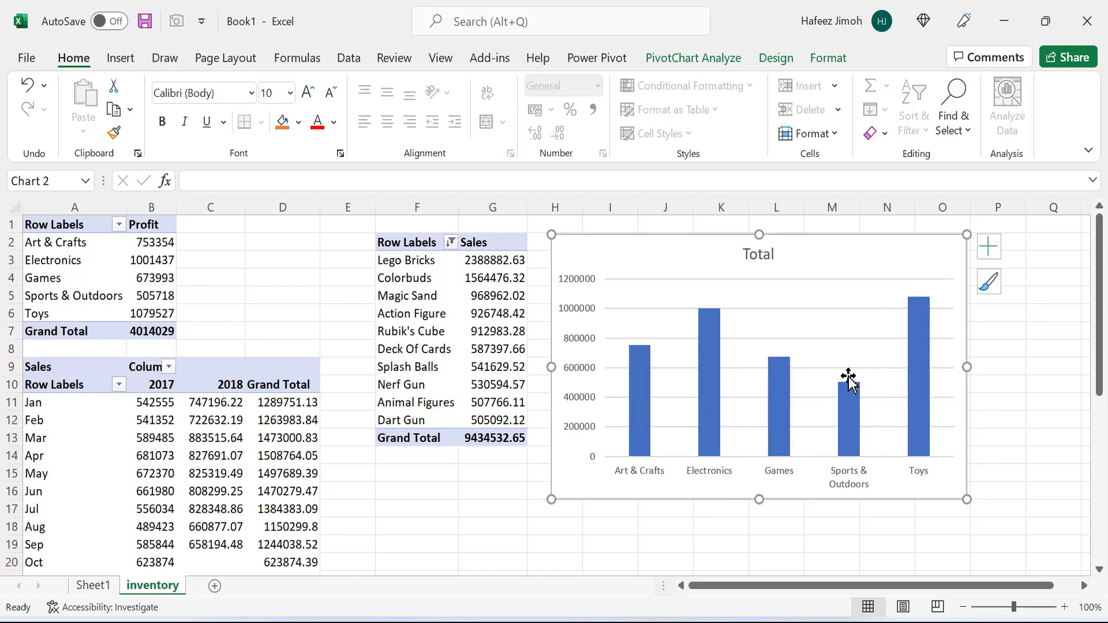
Change the chart title to "Sales by Product category" and close the title formatting options
{"action": "double_click", "coordinate": [767, 260]}
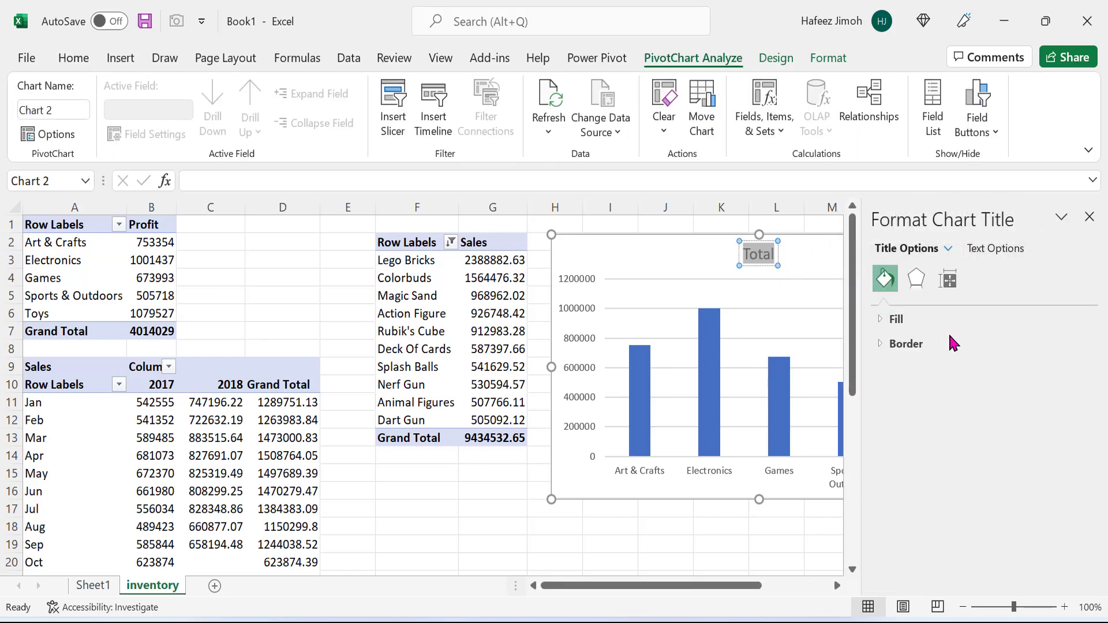
{"action": "type", "text": "Produ"}
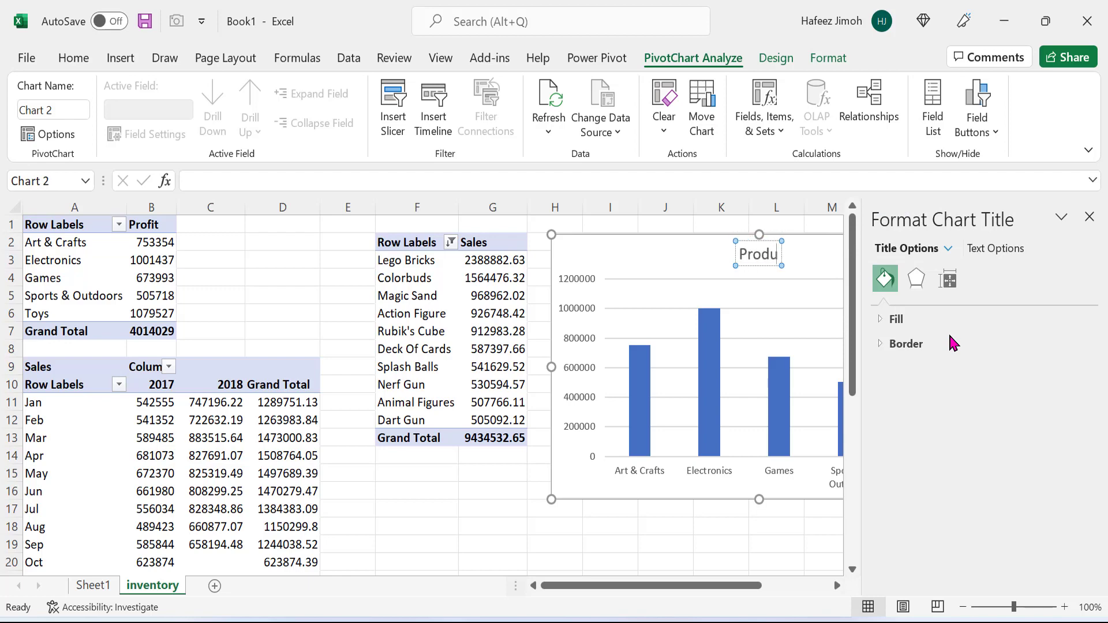
{"action": "type", "text": "ct category"}
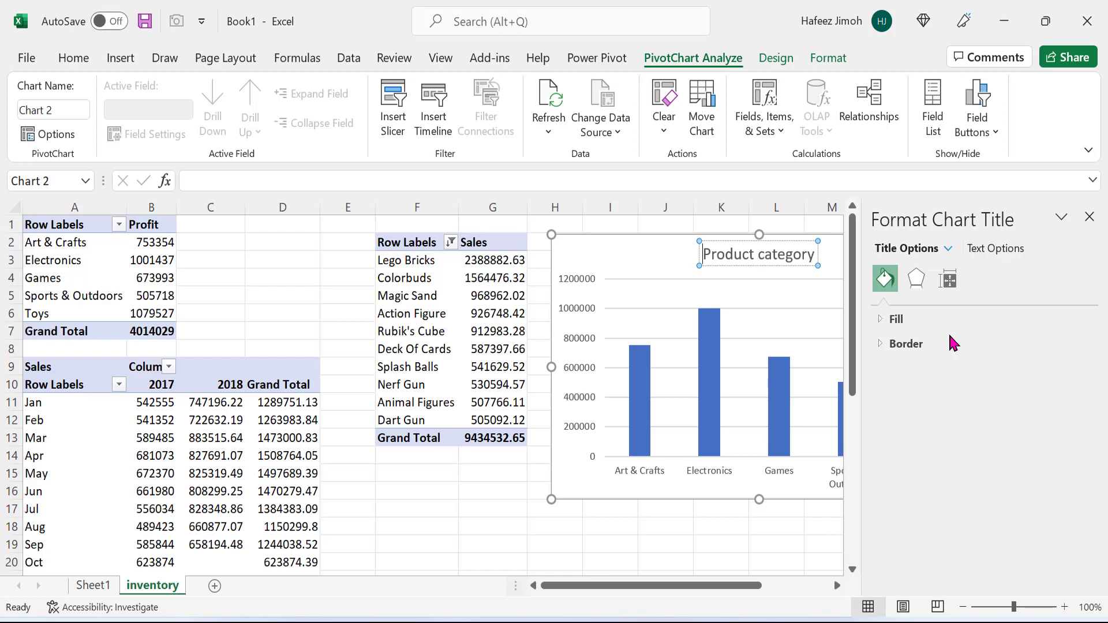
{"action": "key", "text": "Home"}
{"action": "type", "text": "Sales by"}
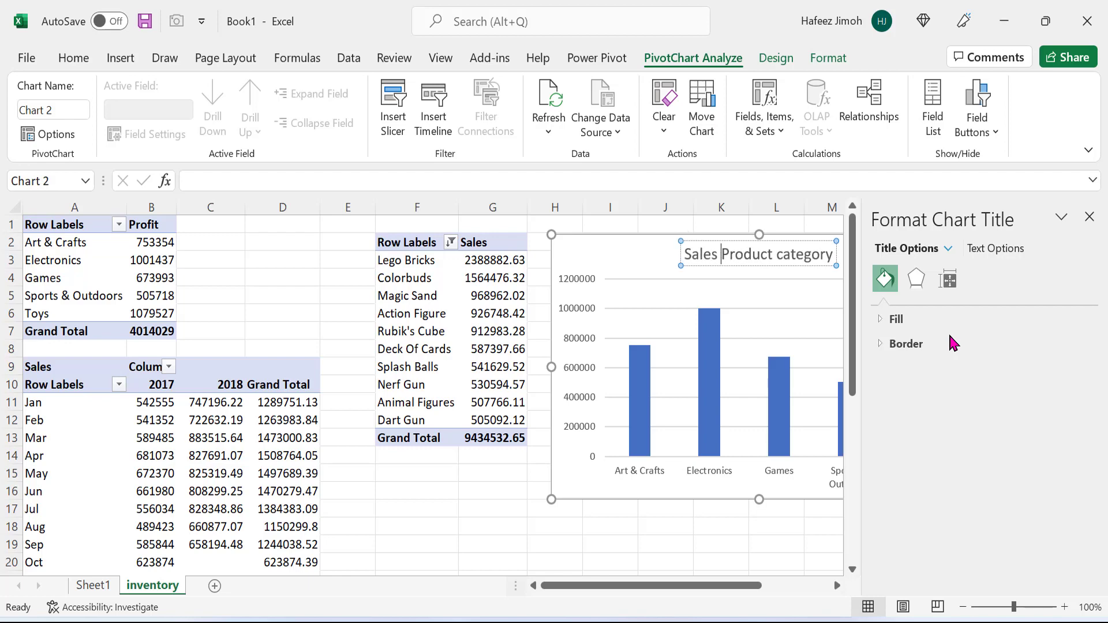
{"action": "left_click", "coordinate": [1089, 217]}
Widen the chart's columns by setting the data series gap width to 84%, and deselect the chart
{"action": "left_click", "coordinate": [854, 413]}
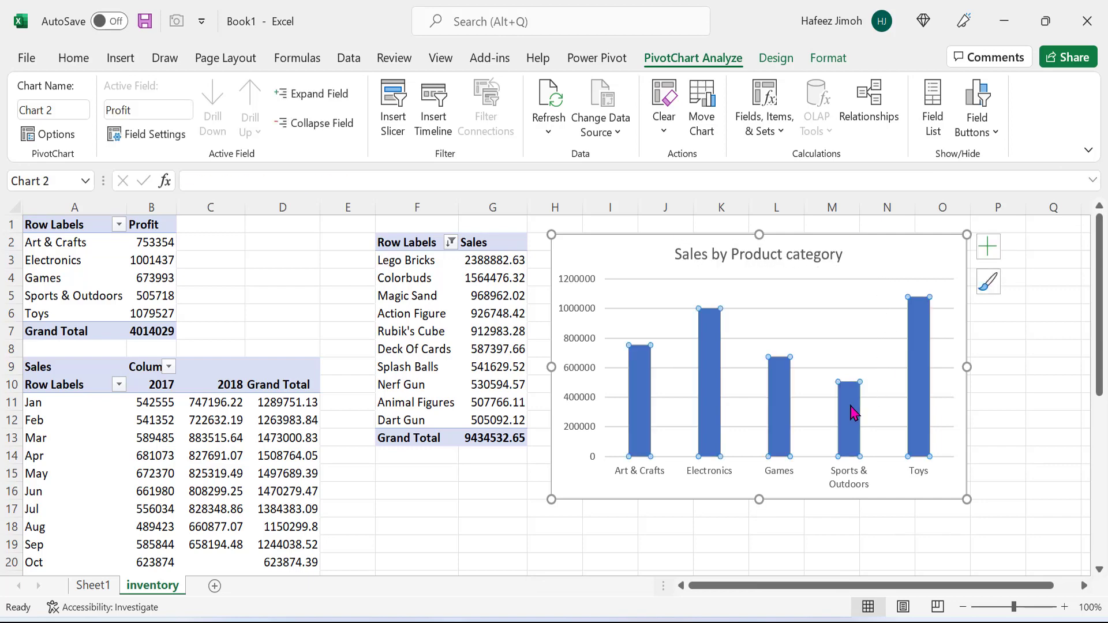
{"action": "right_click", "coordinate": [843, 431]}
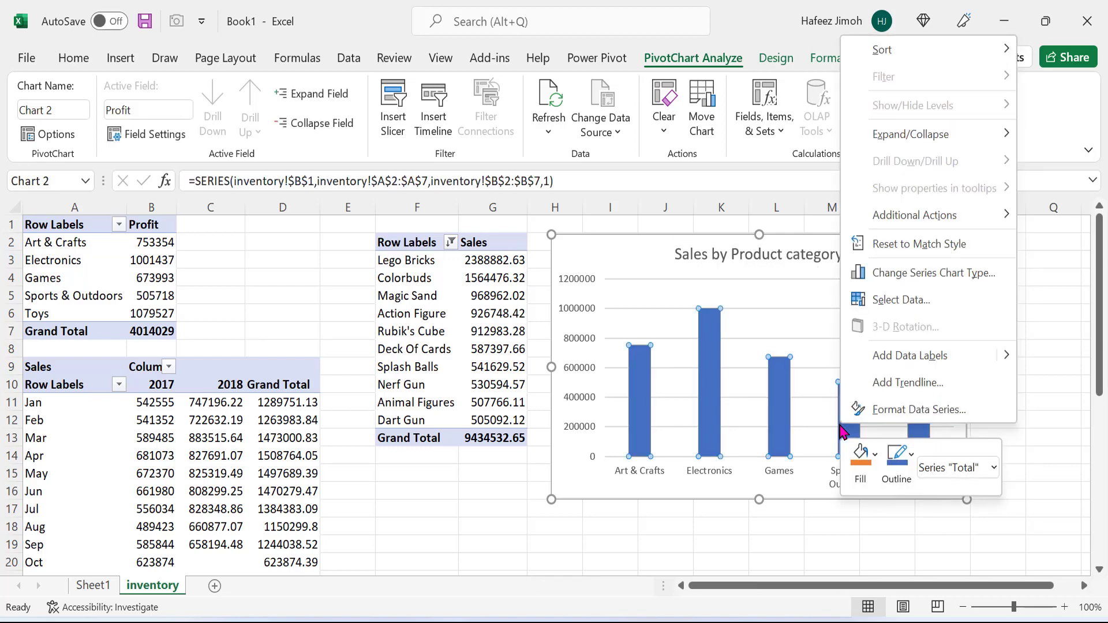
{"action": "left_click", "coordinate": [899, 410]}
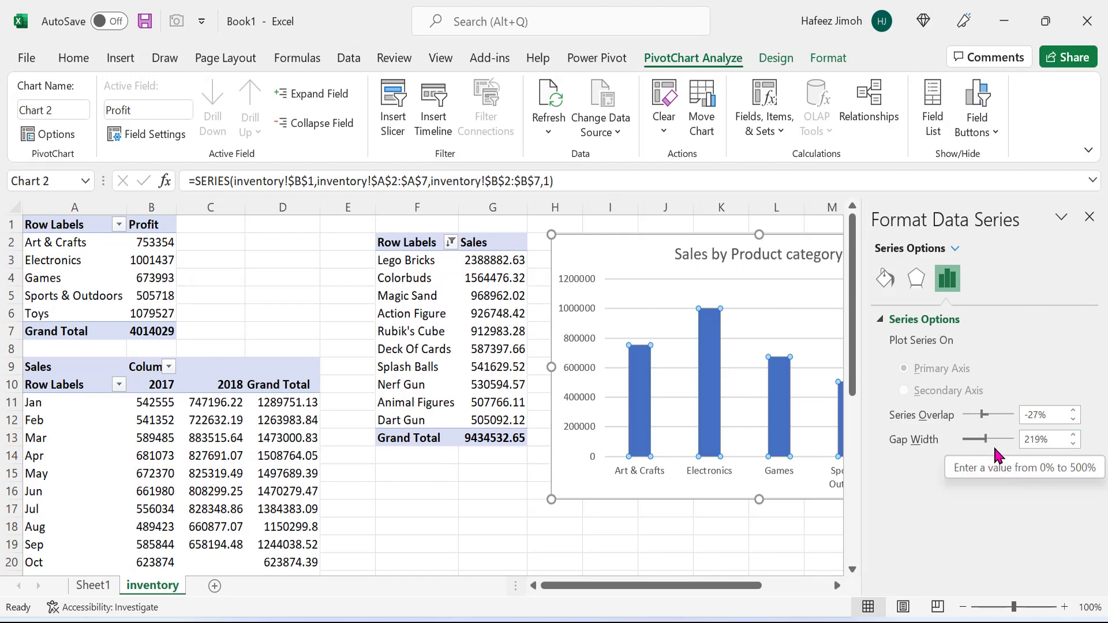
{"action": "left_click", "coordinate": [979, 445]}
{"action": "left_click_drag", "start_coordinate": [978, 445], "coordinate": [974, 445]}
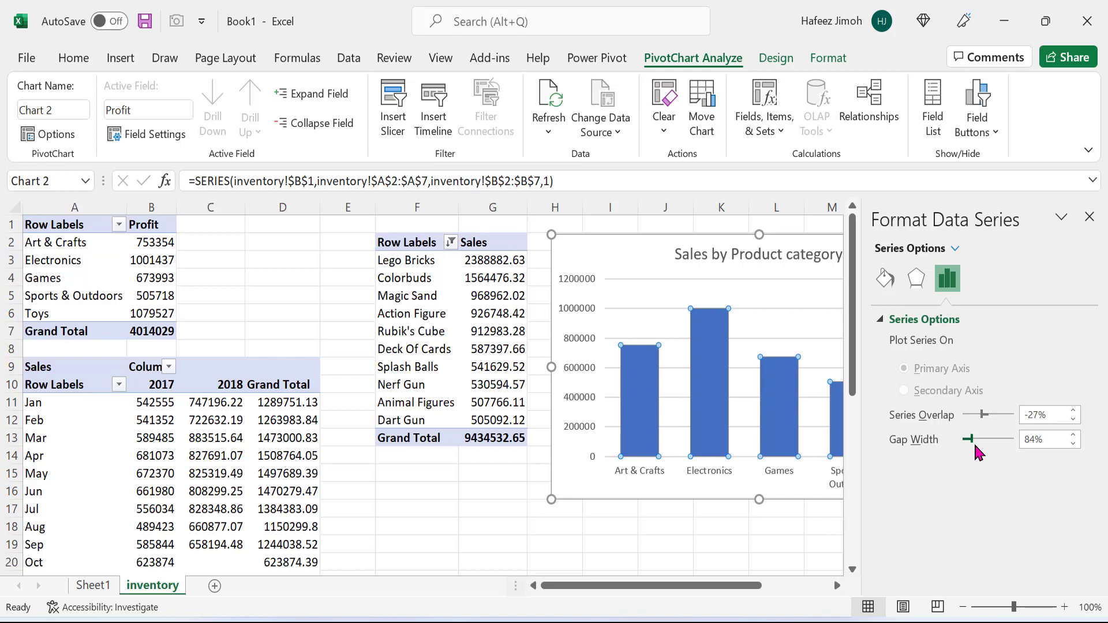
{"action": "left_click", "coordinate": [795, 492]}
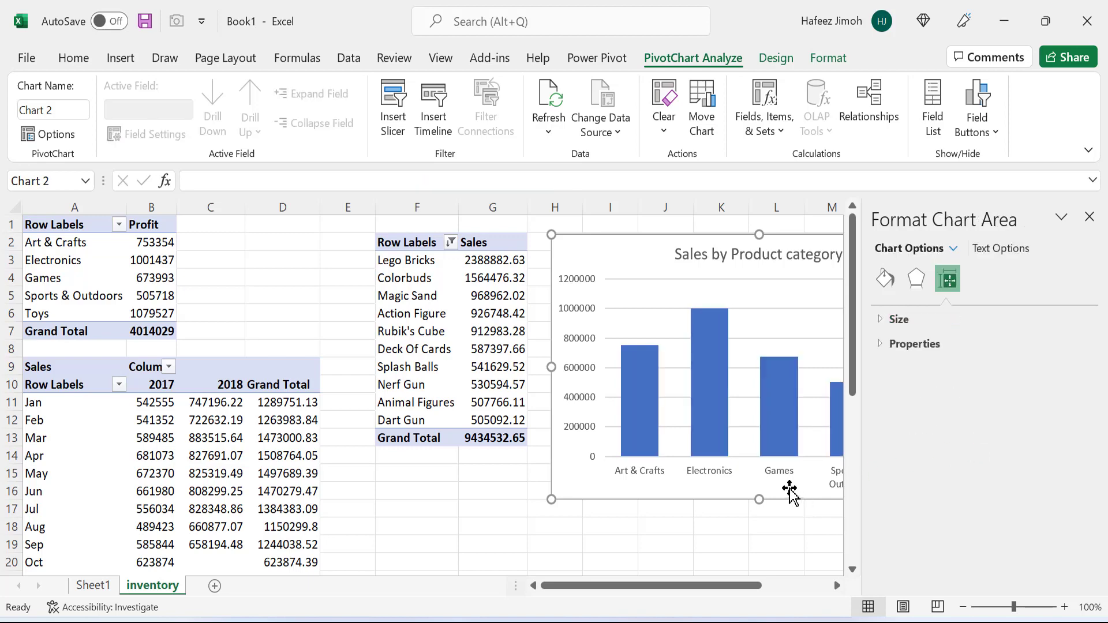
{"action": "left_click", "coordinate": [590, 557]}
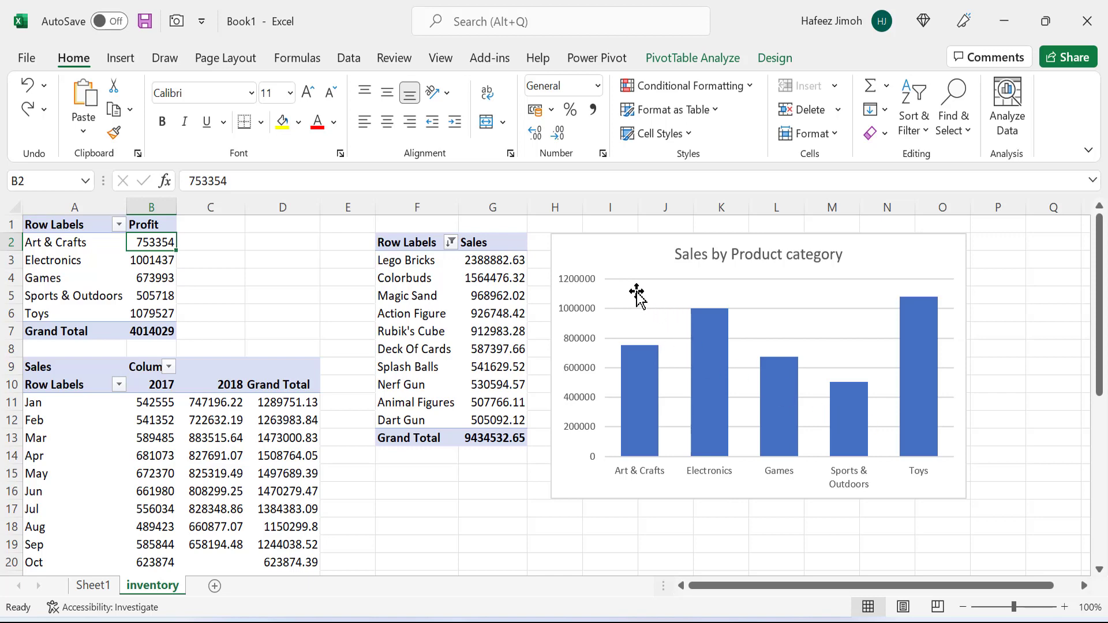
Sort the product category PivotTable by Profit from largest to smallest
{"action": "right_click", "coordinate": [144, 239]}
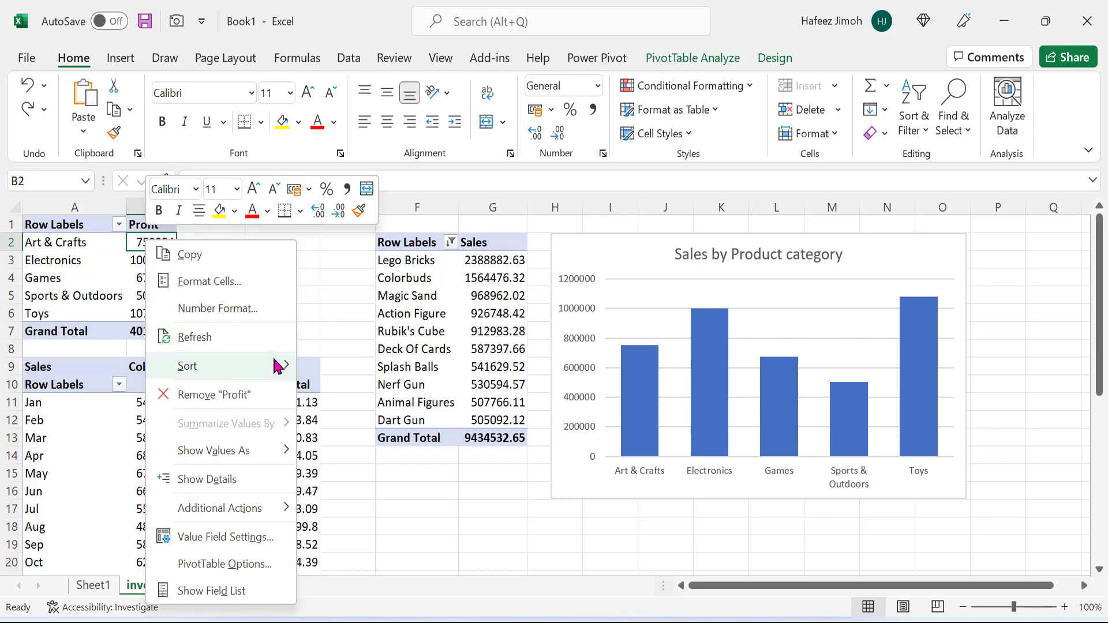
{"action": "mouse_move", "coordinate": [276, 367]}
{"action": "left_click", "coordinate": [338, 388]}
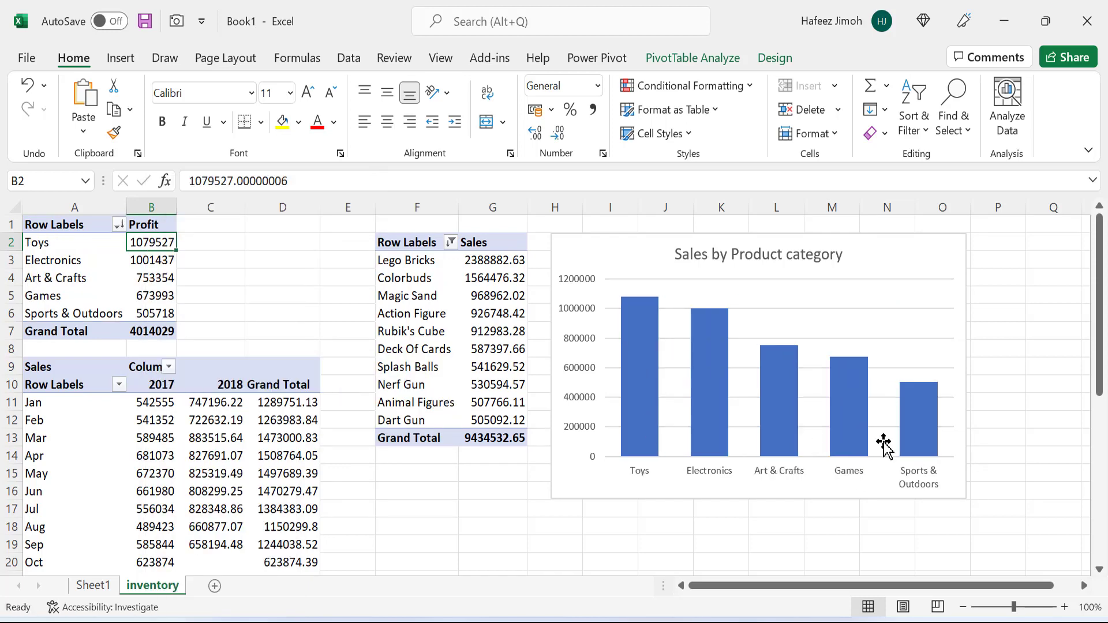
Move the Sales by Product category chart slightly up and to the right, away from the product sales table
{"action": "left_click_drag", "start_coordinate": [883, 247], "coordinate": [894, 241]}
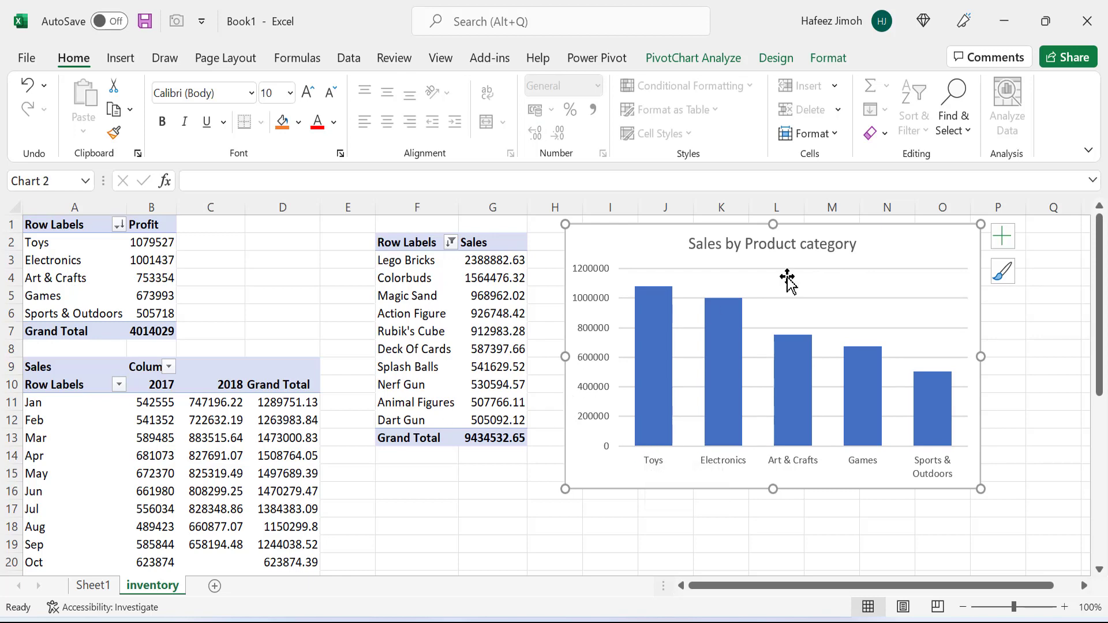
{"action": "scroll", "coordinate": [477, 324], "scroll_direction": "down", "scroll_amount": 1}
{"action": "scroll", "coordinate": [566, 366], "scroll_direction": "up", "scroll_amount": 1}
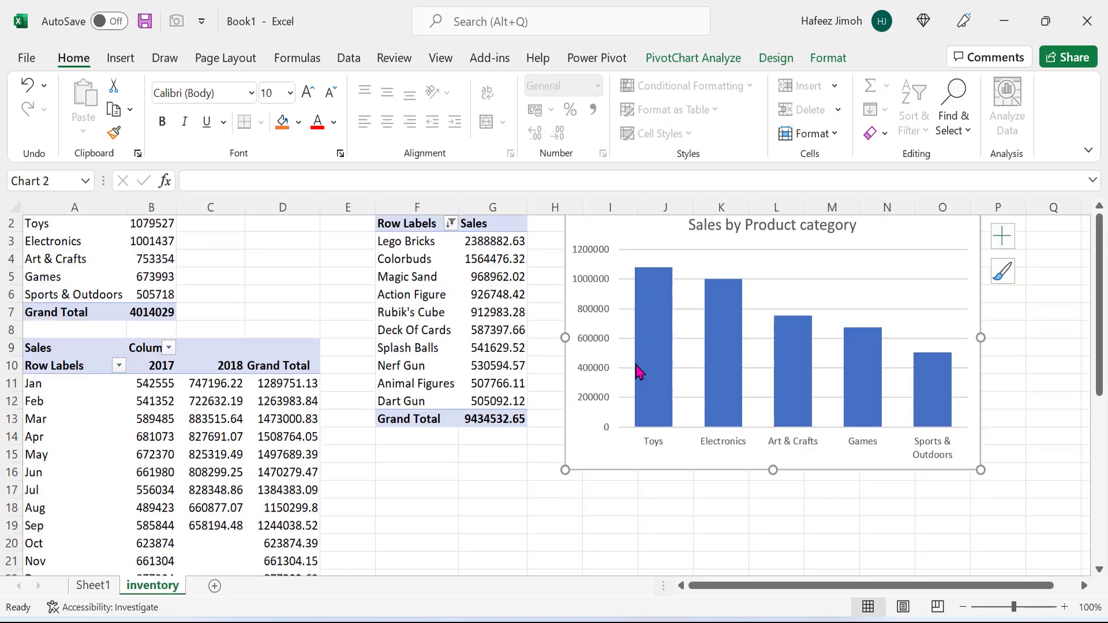
{"action": "mouse_move", "coordinate": [638, 369]}
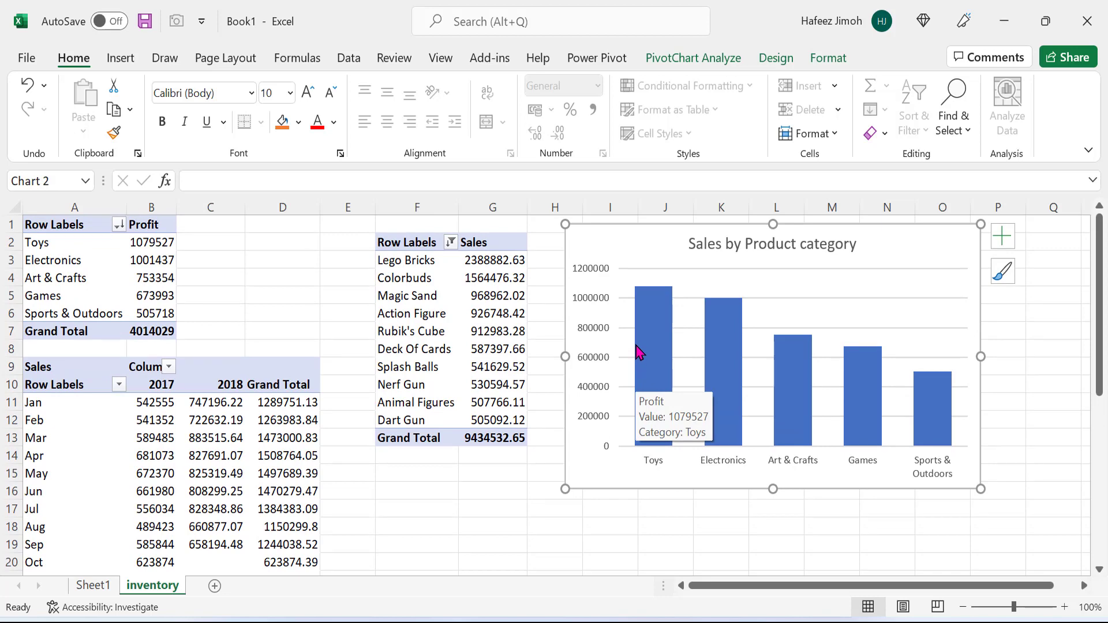
Insert a default PivotChart from the PivotTable of monthly sales for 2017 and 2018
{"action": "scroll", "coordinate": [639, 353], "scroll_direction": "down", "scroll_amount": 1}
{"action": "left_click", "coordinate": [197, 418]}
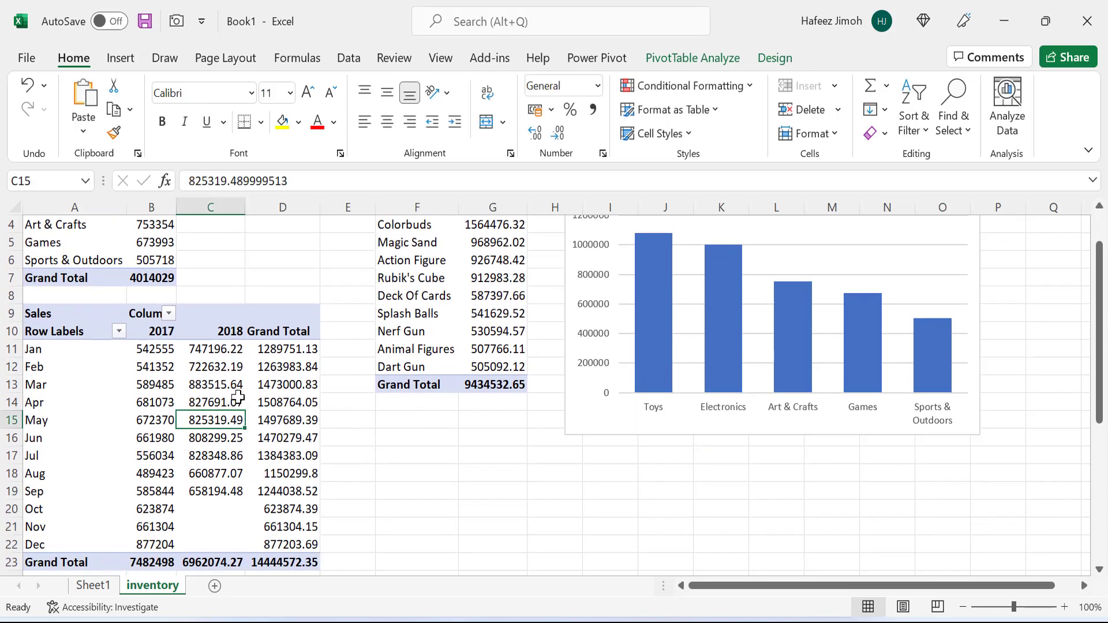
{"action": "mouse_move", "coordinate": [239, 396]}
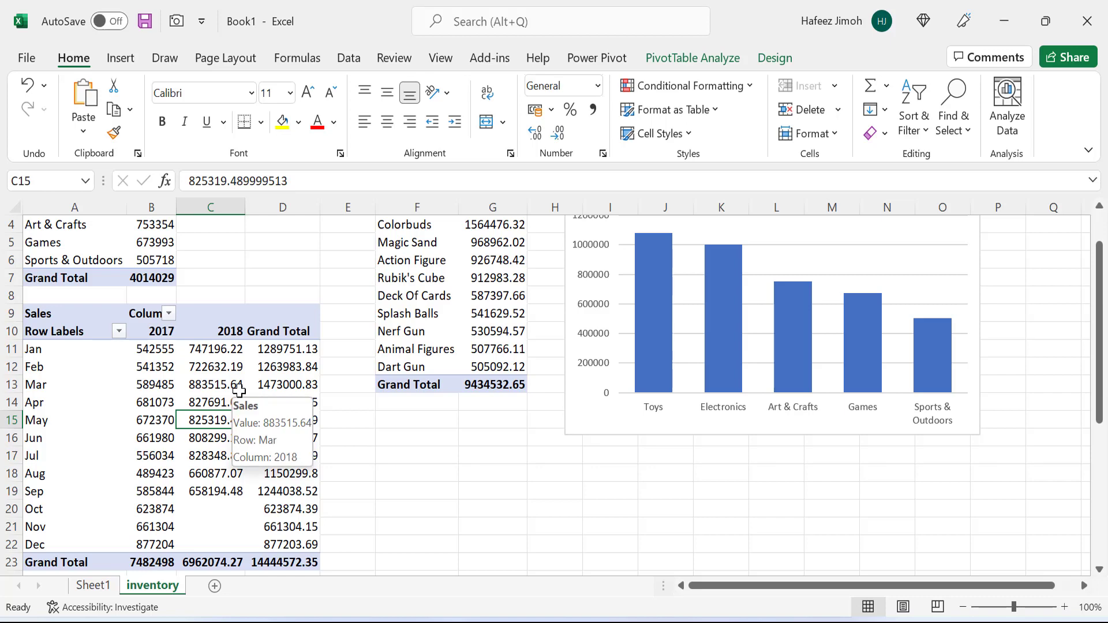
{"action": "key", "text": "alt+F1"}
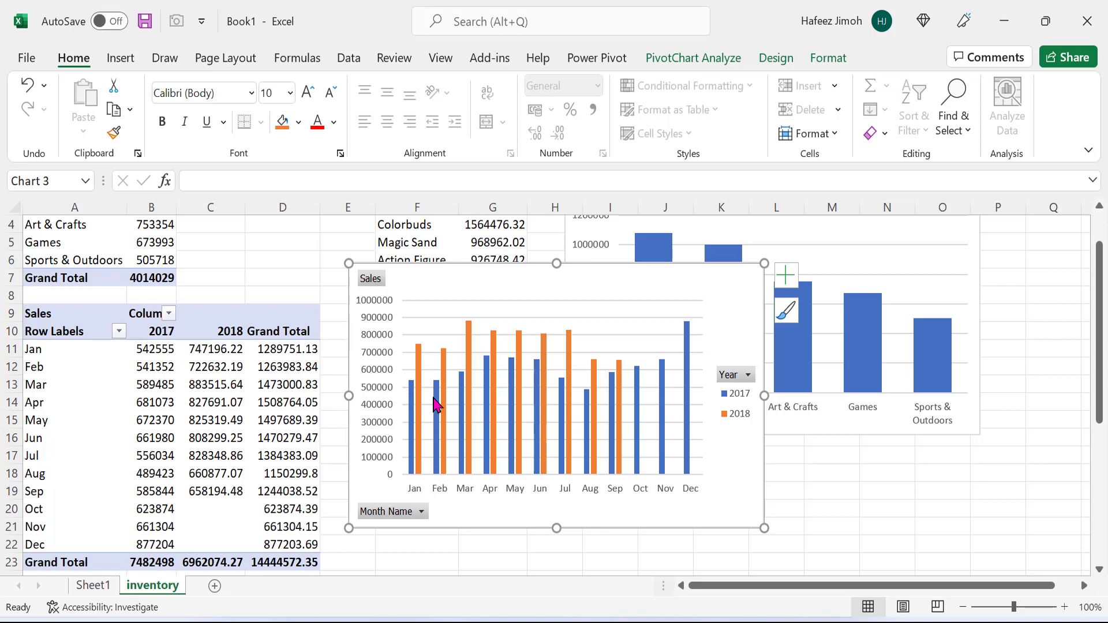
Change the monthly sales PivotChart from clustered columns to the basic Line type
{"action": "left_click", "coordinate": [689, 65]}
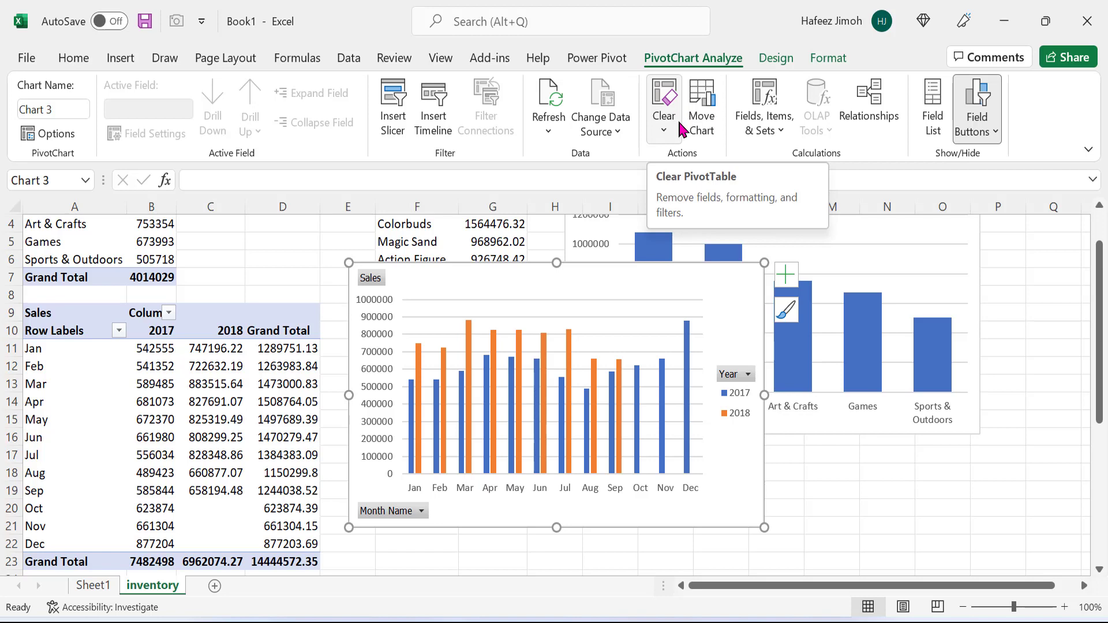
{"action": "left_click", "coordinate": [763, 60]}
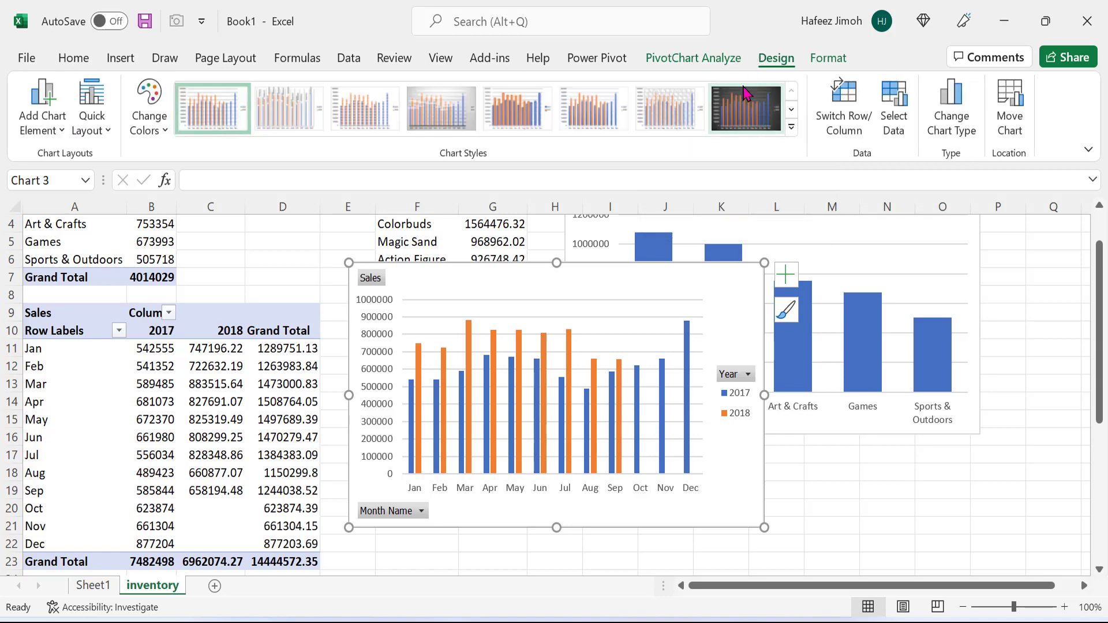
{"action": "left_click", "coordinate": [950, 116]}
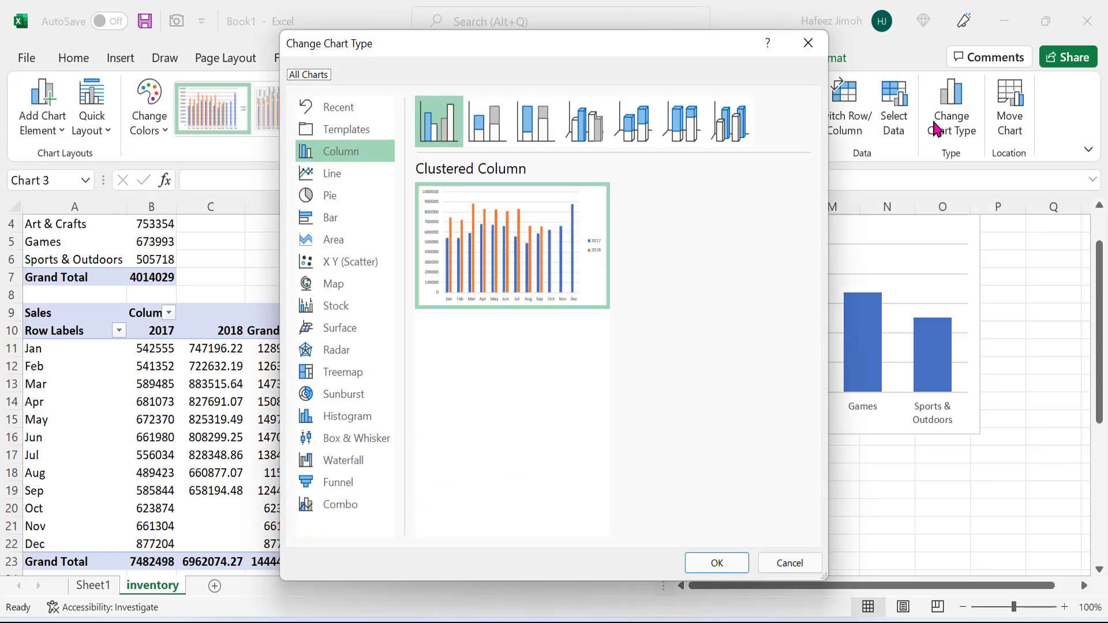
{"action": "left_click", "coordinate": [326, 173]}
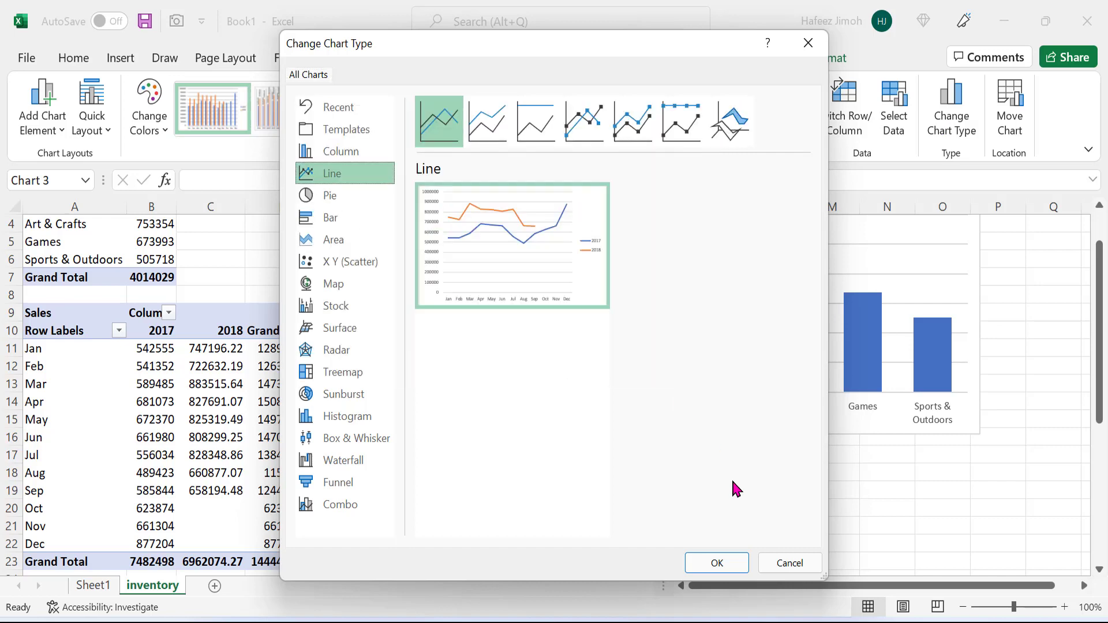
{"action": "left_click", "coordinate": [732, 564]}
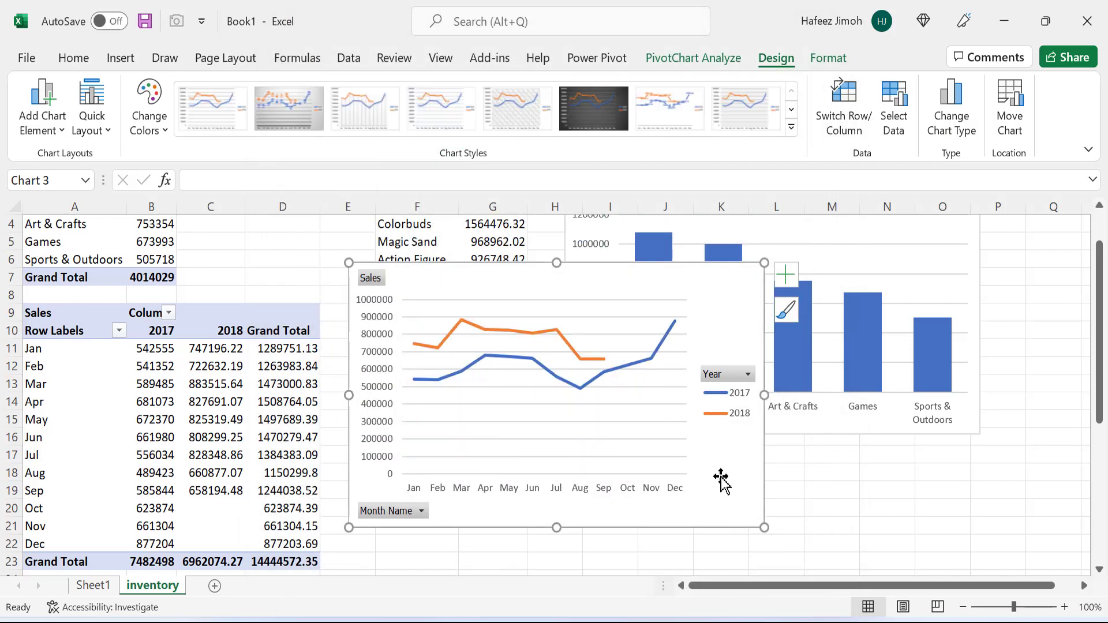
Move the monthly sales line chart directly beneath the Sales by Product category chart
{"action": "left_click_drag", "start_coordinate": [668, 277], "coordinate": [870, 435]}
{"action": "scroll", "coordinate": [871, 435], "scroll_direction": "down", "scroll_amount": 5}
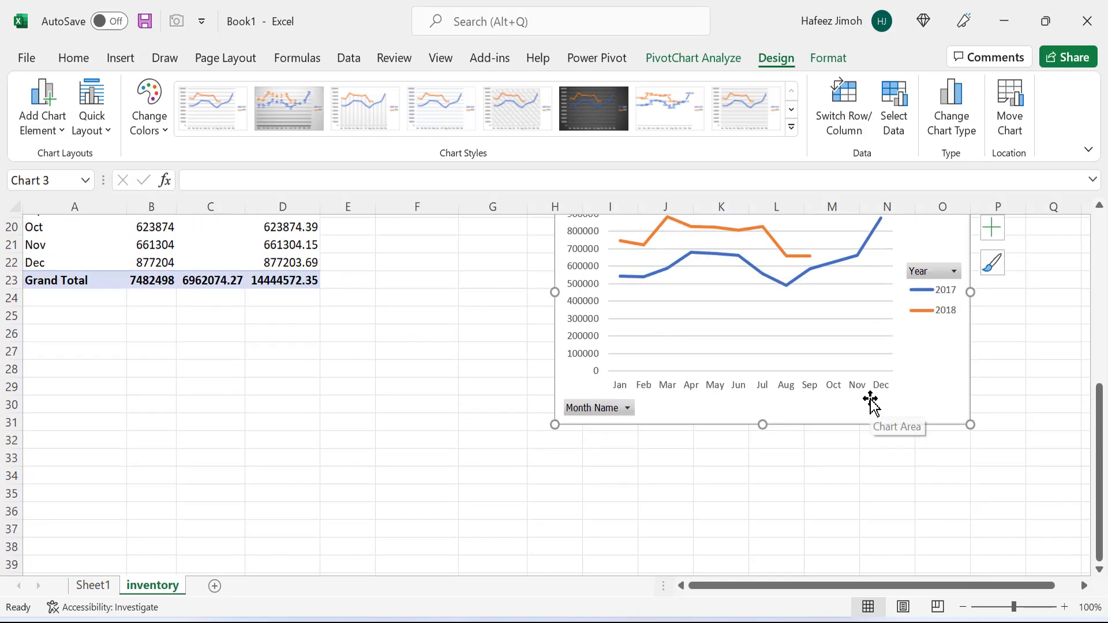
{"action": "scroll", "coordinate": [871, 404], "scroll_direction": "up", "scroll_amount": 2}
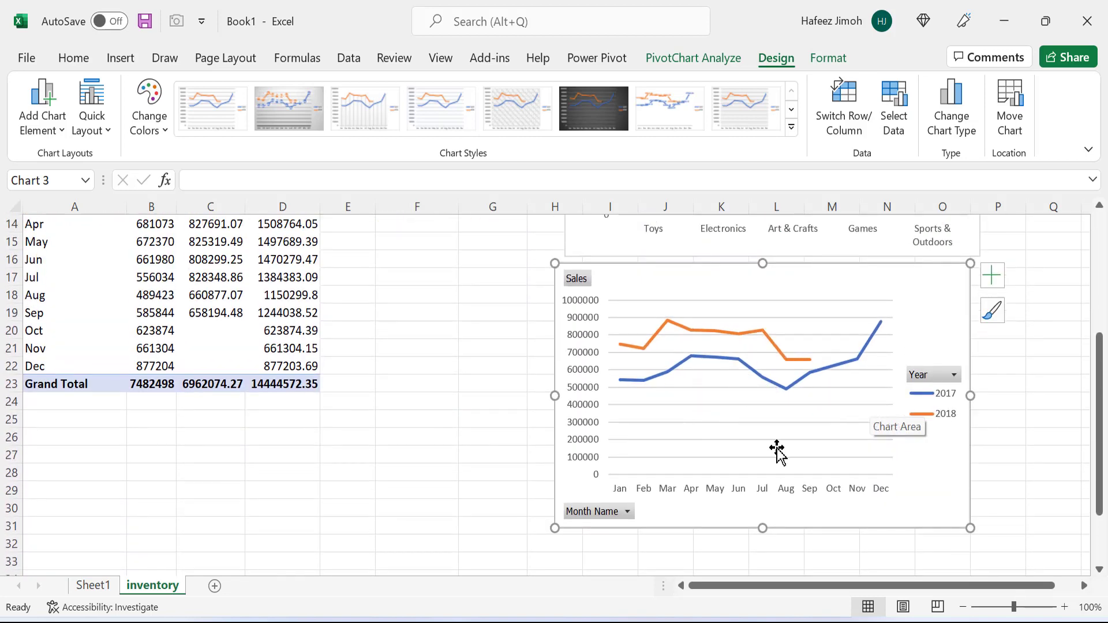
{"action": "scroll", "coordinate": [750, 473], "scroll_direction": "up", "scroll_amount": 1}
Hide all field buttons on the monthly sales line chart and align its edges with the category chart above
{"action": "right_click", "coordinate": [622, 564]}
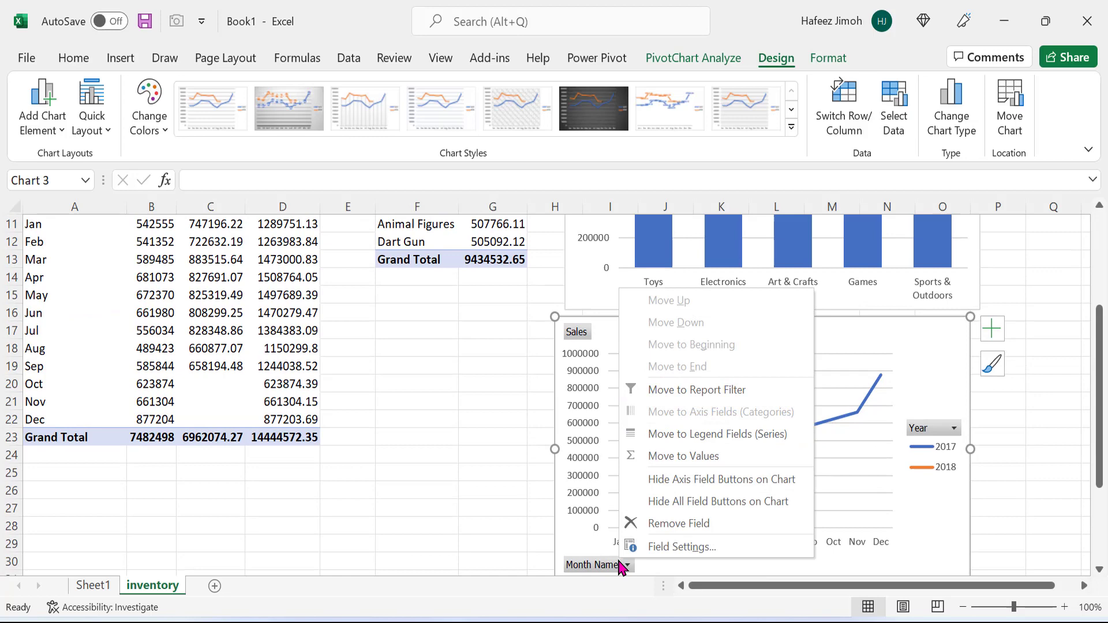
{"action": "left_click", "coordinate": [681, 507]}
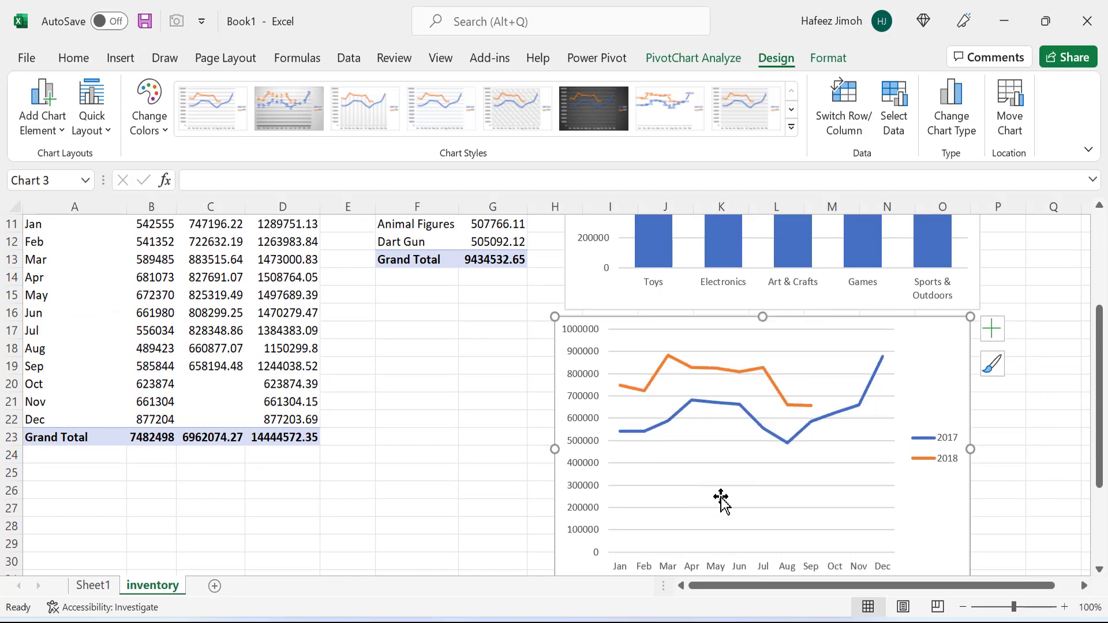
{"action": "scroll", "coordinate": [753, 495], "scroll_direction": "down", "scroll_amount": 1}
{"action": "left_click_drag", "start_coordinate": [920, 456], "coordinate": [930, 464]}
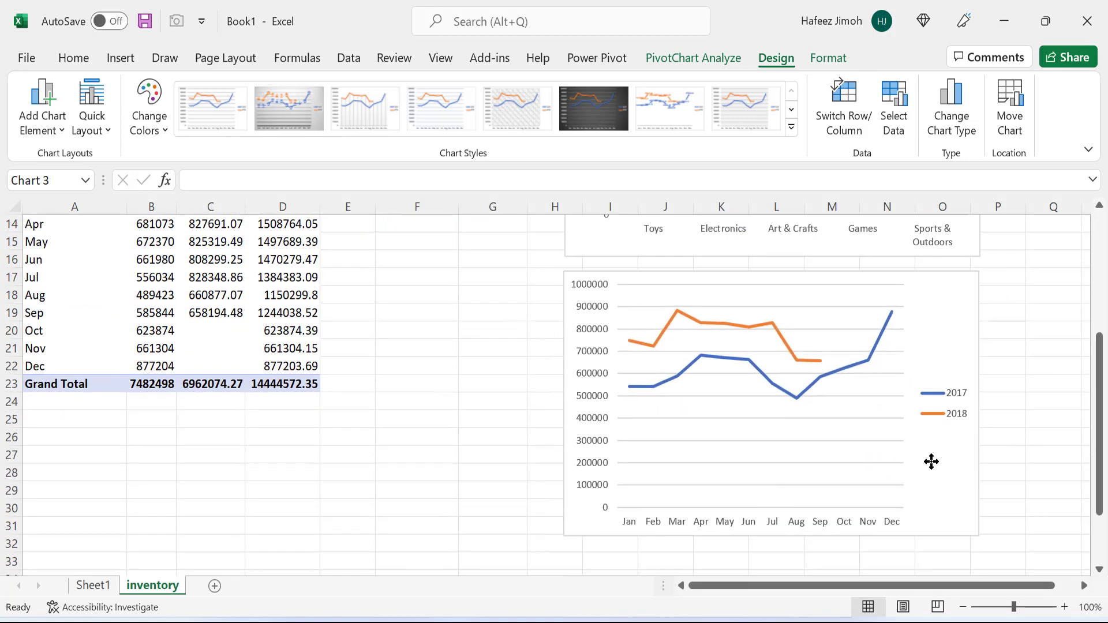
Widen the monthly sales line chart leftward into column G and make it slightly taller
{"action": "left_click", "coordinate": [954, 420]}
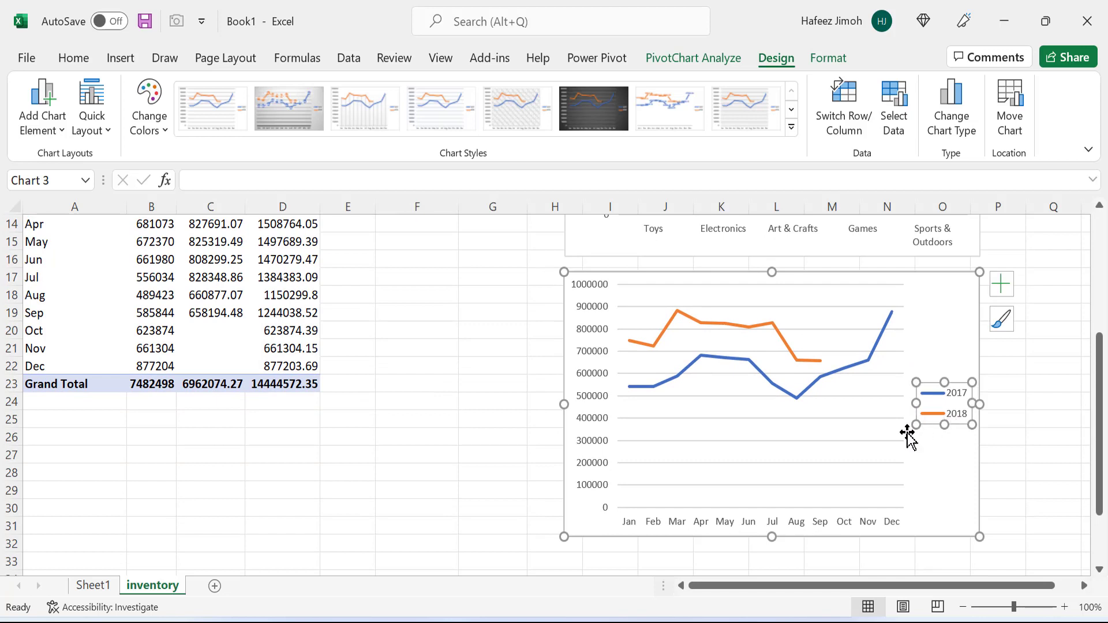
{"action": "left_click", "coordinate": [873, 464]}
{"action": "left_click", "coordinate": [932, 414]}
{"action": "left_click_drag", "start_coordinate": [564, 538], "coordinate": [472, 546]}
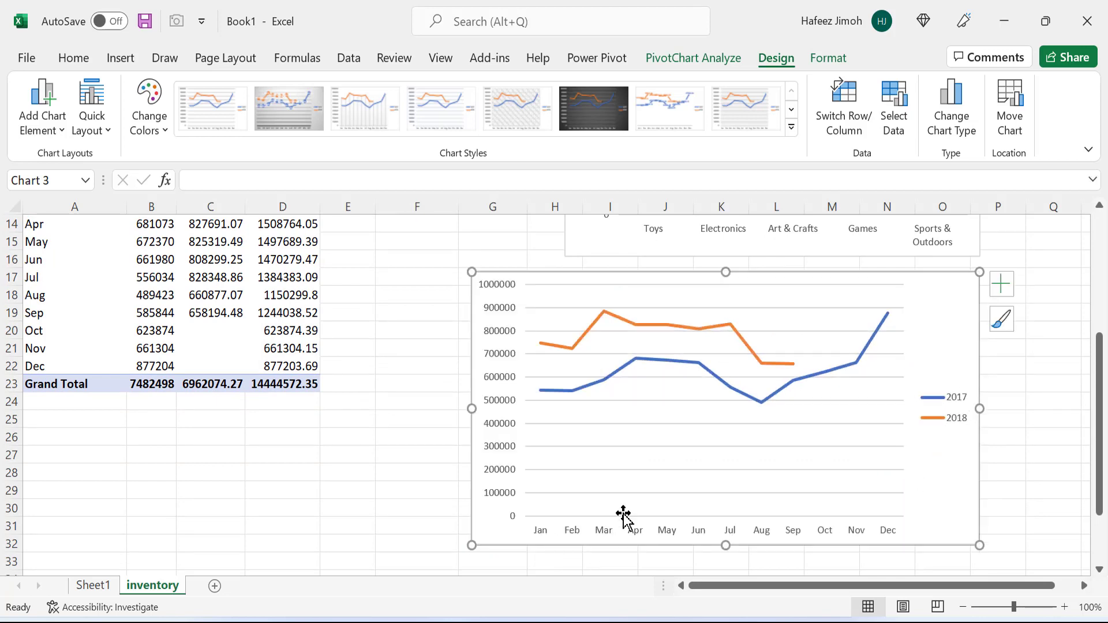
Move the 2017/2018 legend to the upper-right corner of the line chart
{"action": "left_click", "coordinate": [945, 426]}
{"action": "left_click", "coordinate": [950, 415]}
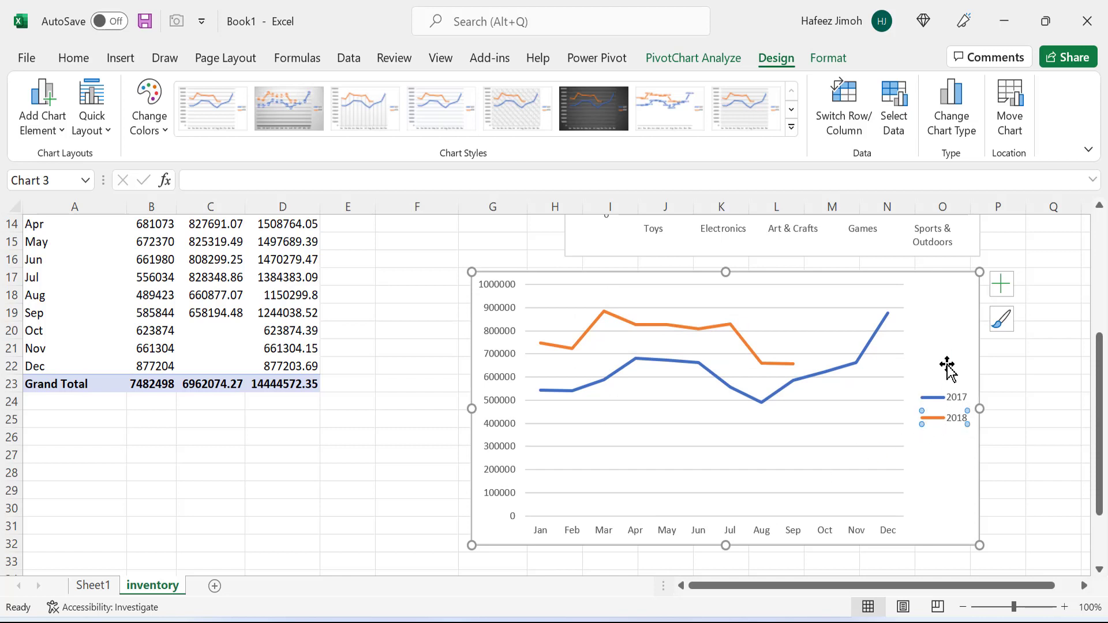
{"action": "left_click", "coordinate": [948, 405]}
{"action": "left_click", "coordinate": [949, 399]}
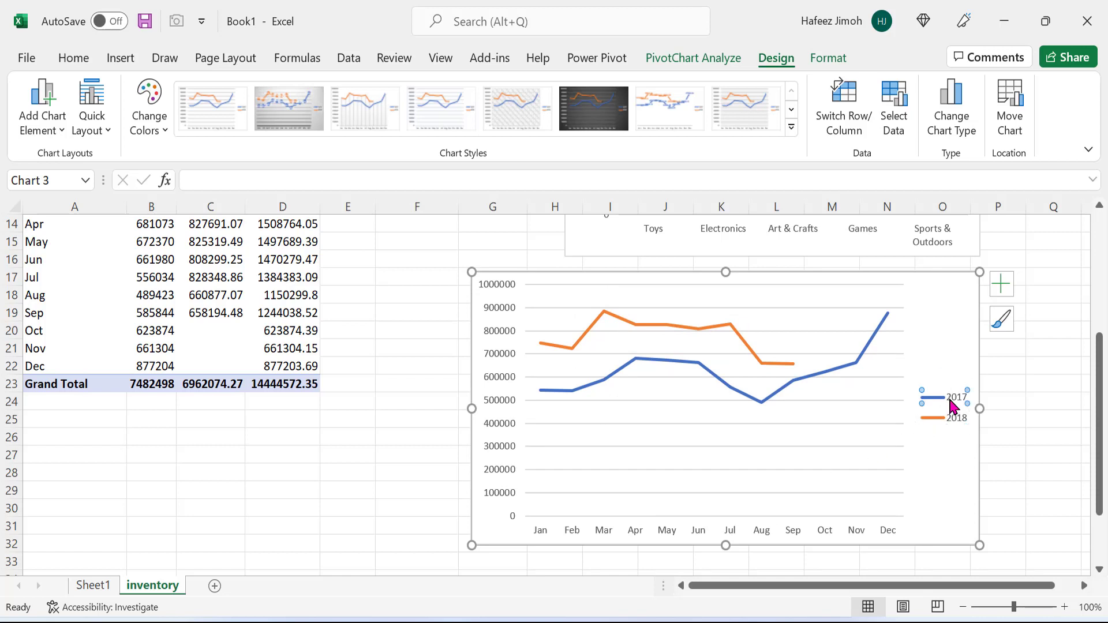
{"action": "left_click", "coordinate": [1010, 450]}
{"action": "left_click", "coordinate": [944, 404]}
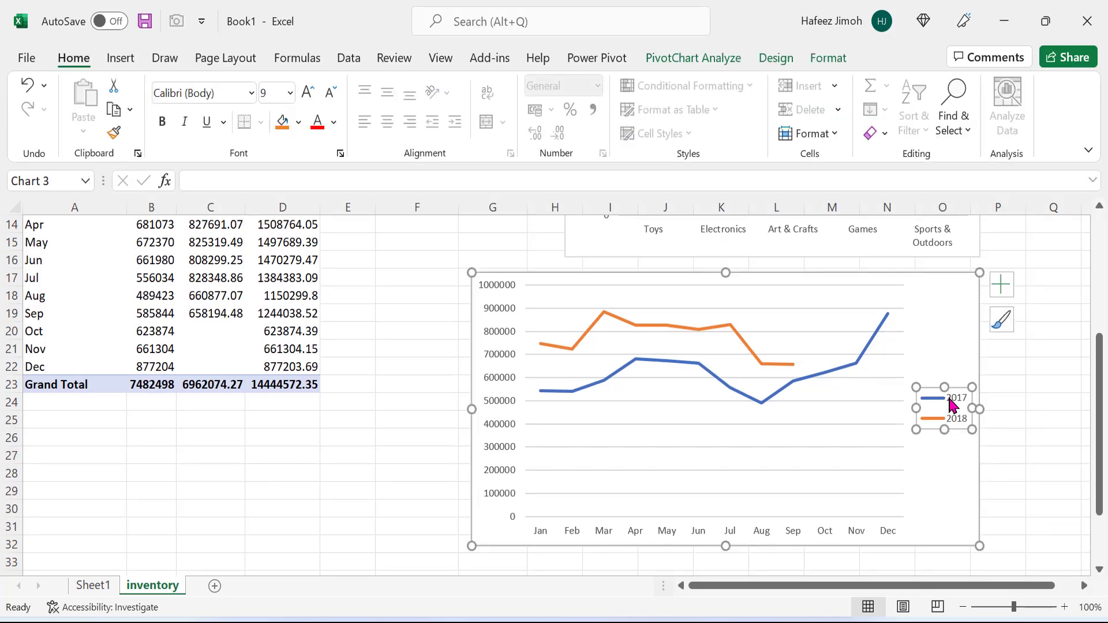
{"action": "left_click_drag", "start_coordinate": [951, 390], "coordinate": [952, 272]}
Widen the line chart's plot area toward the right edge and lower its upper edge to clear the legend
{"action": "left_click", "coordinate": [881, 355]}
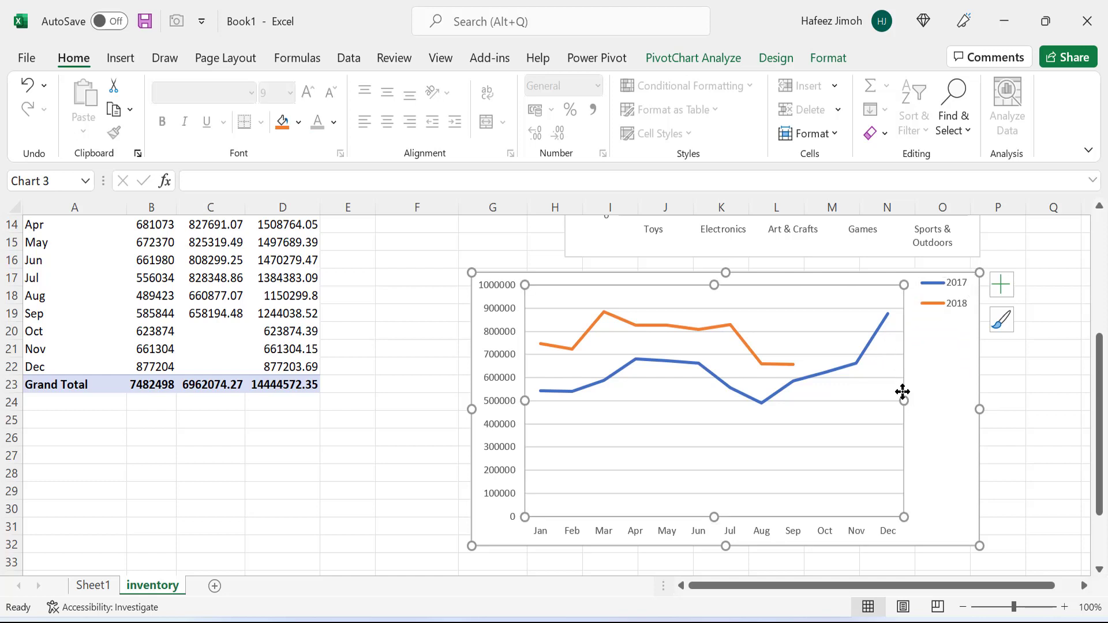
{"action": "left_click_drag", "start_coordinate": [905, 402], "coordinate": [952, 430]}
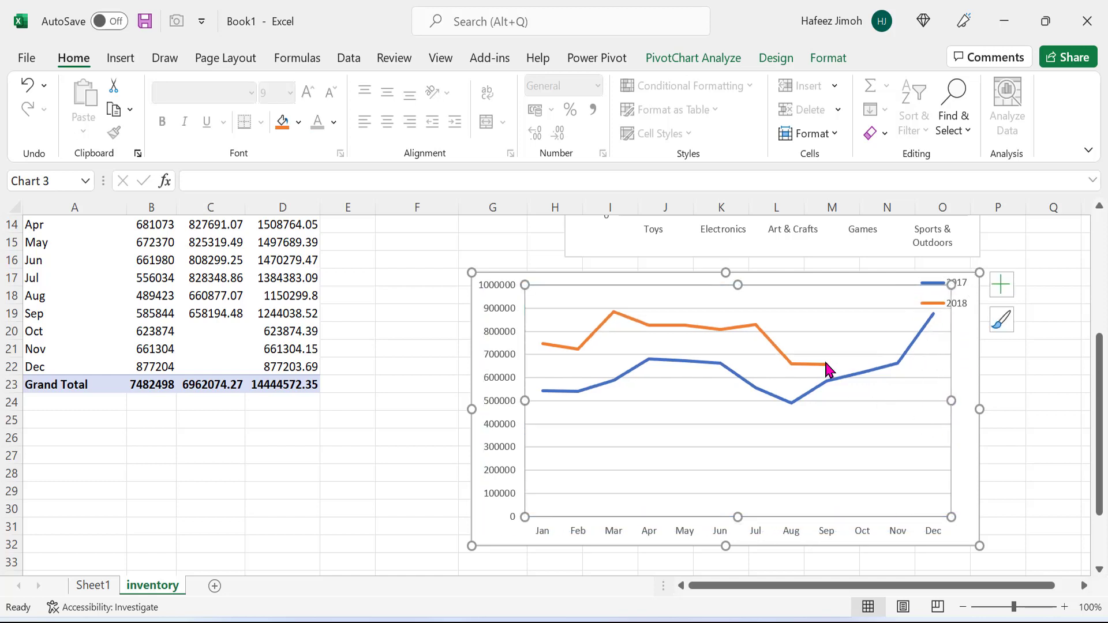
{"action": "left_click_drag", "start_coordinate": [737, 287], "coordinate": [738, 326]}
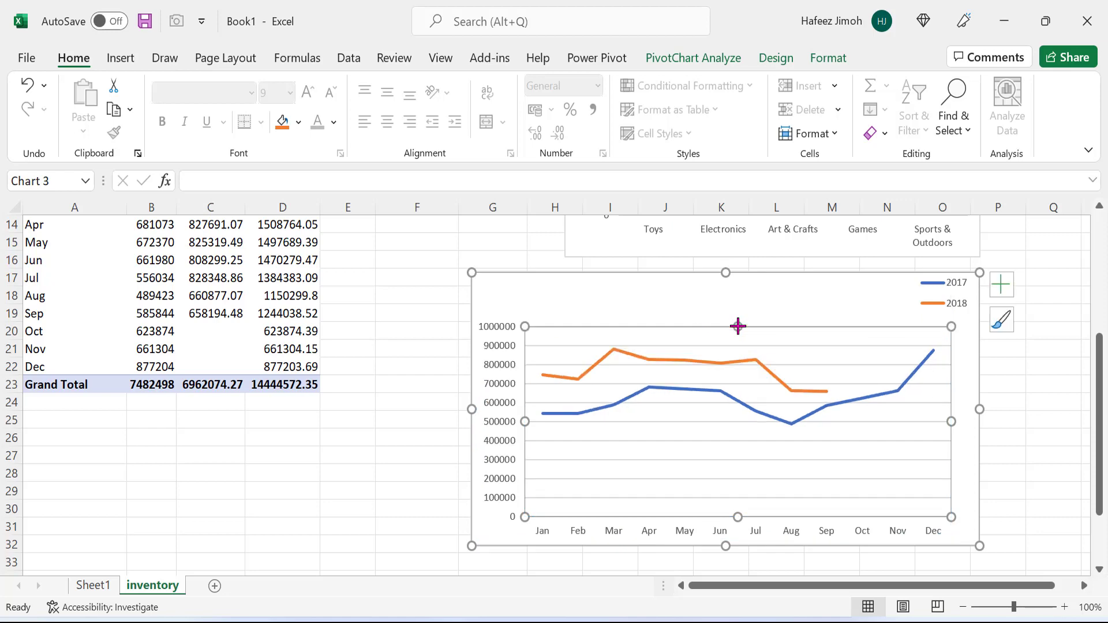
Add a Chart Title element to the monthly sales line chart
{"action": "left_click", "coordinate": [681, 309]}
{"action": "left_click", "coordinate": [1001, 291]}
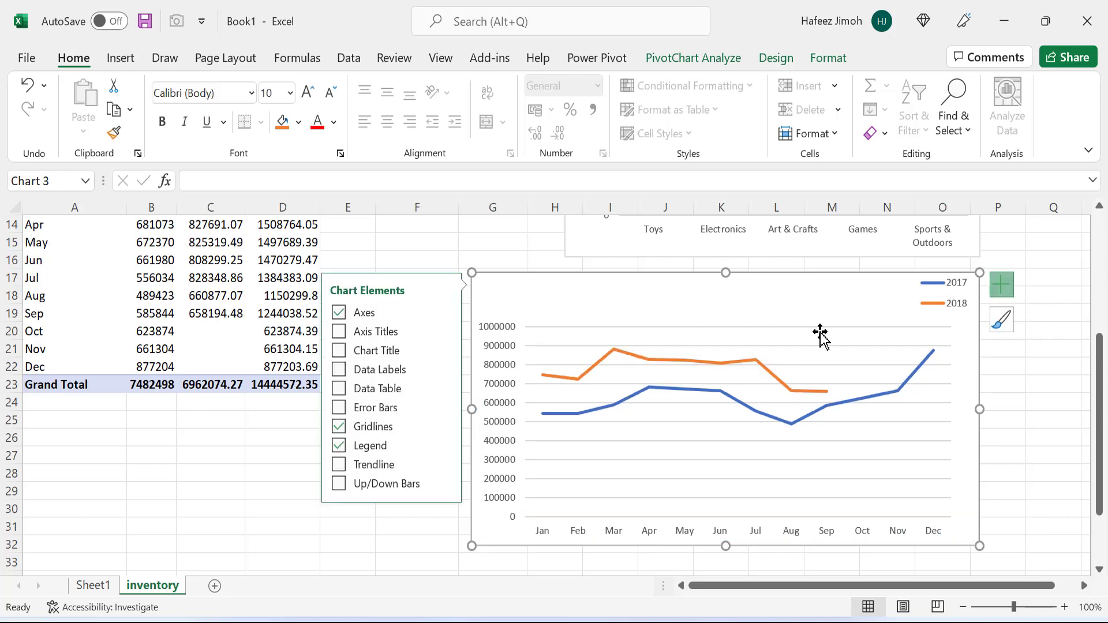
{"action": "left_click", "coordinate": [340, 353]}
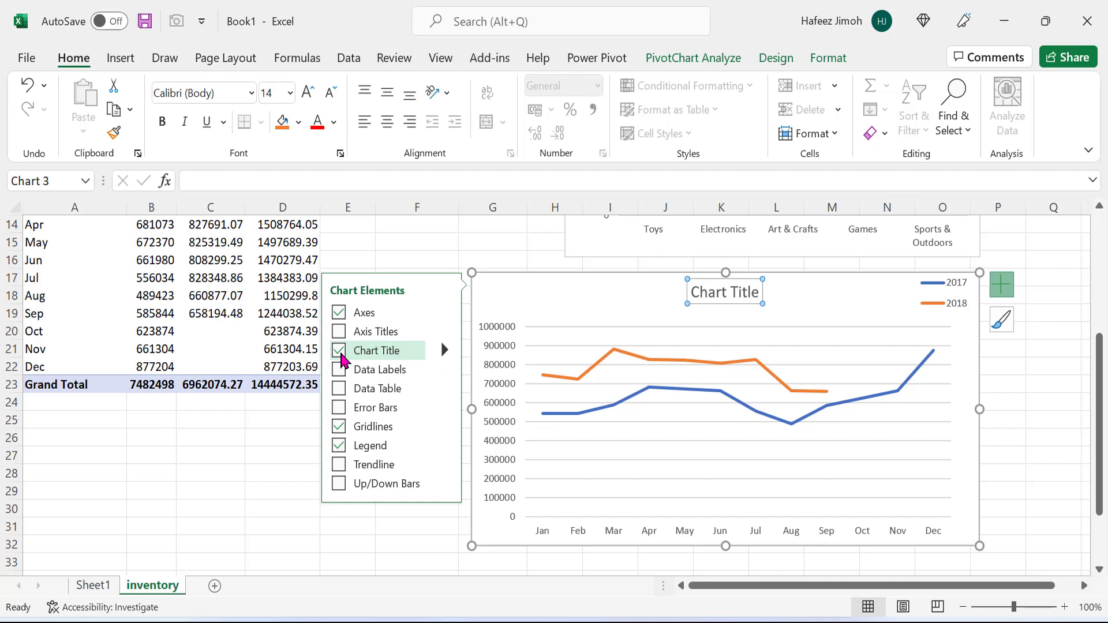
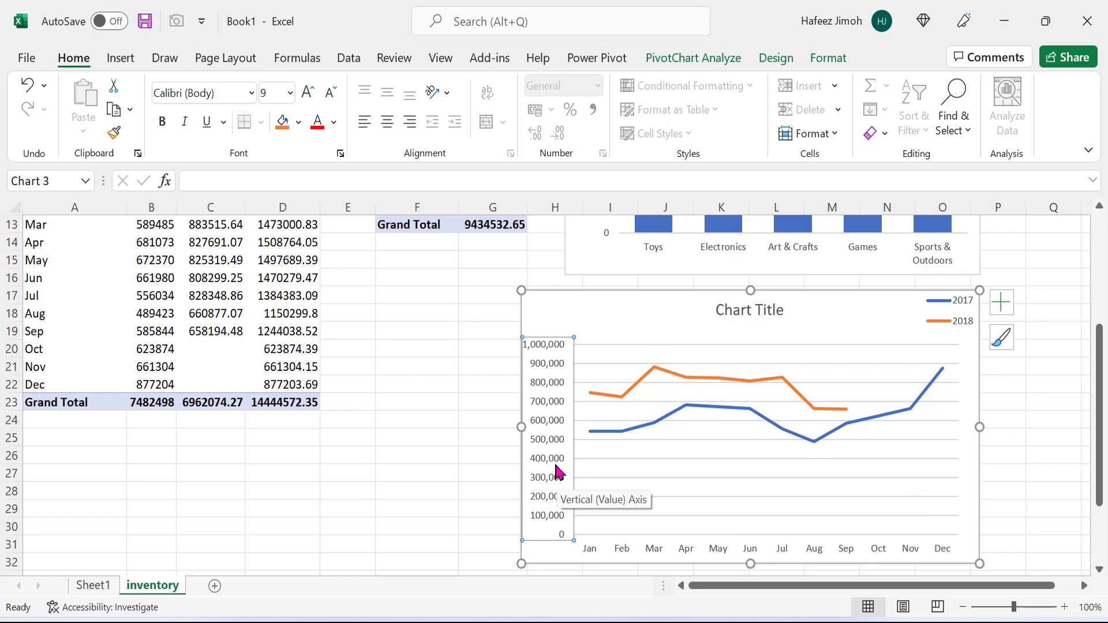
Set the minimum bound of the line chart's vertical axis to 400000
{"action": "right_click", "coordinate": [553, 480]}
{"action": "left_click", "coordinate": [584, 471]}
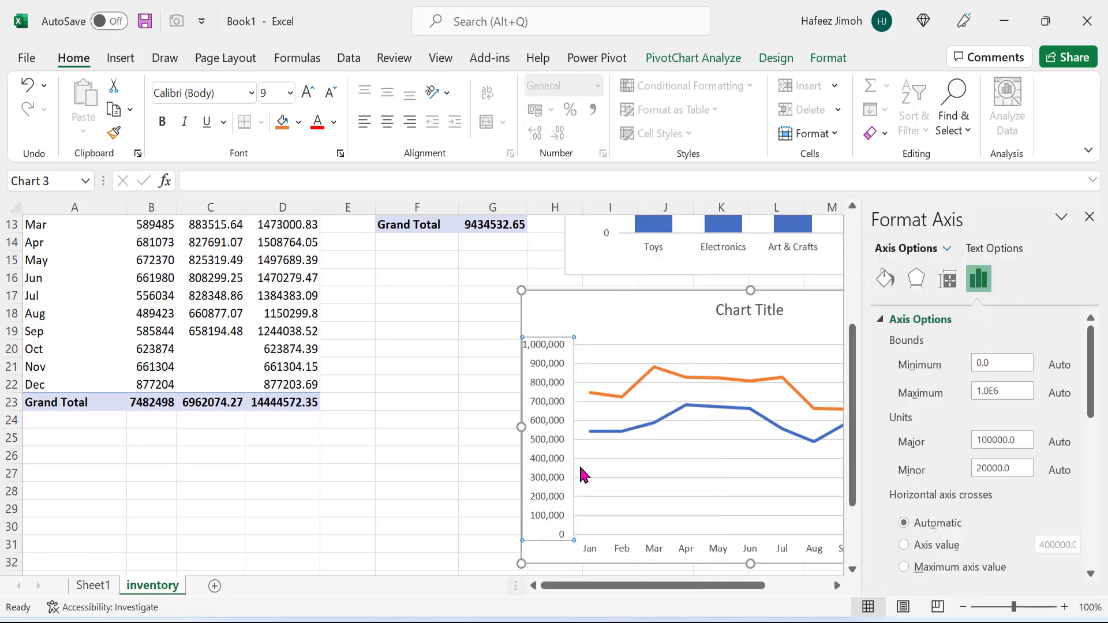
{"action": "left_click", "coordinate": [1009, 363]}
{"action": "key", "text": "Return"}
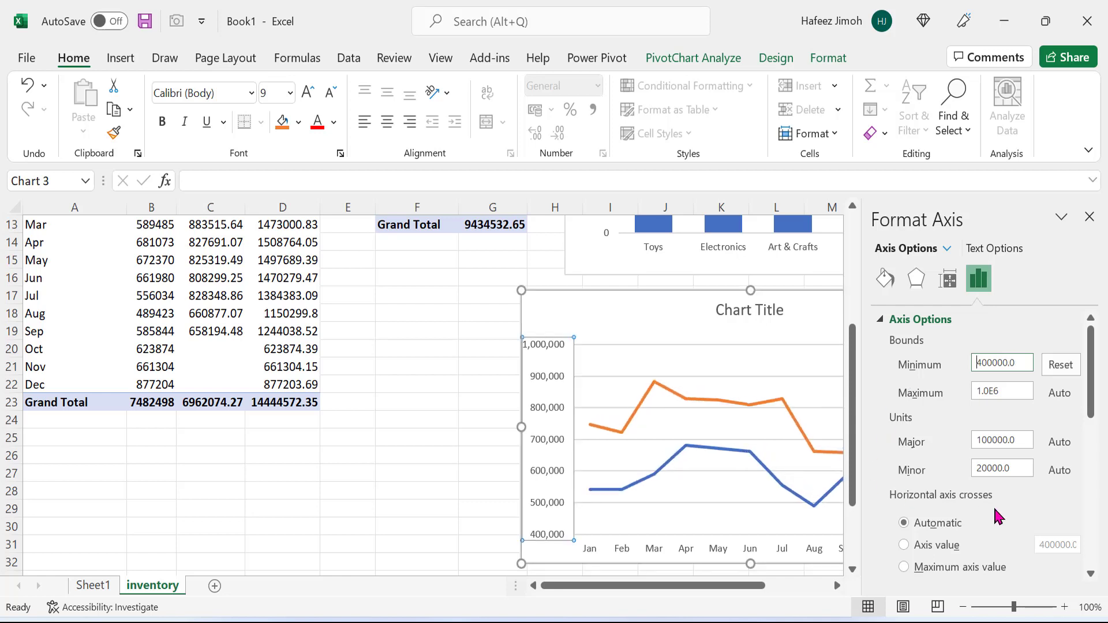
Apply the custom number format #,##0.0,,"M" to the line chart's vertical axis and close the axis formatting
{"action": "scroll", "coordinate": [995, 509], "scroll_direction": "down", "scroll_amount": 2}
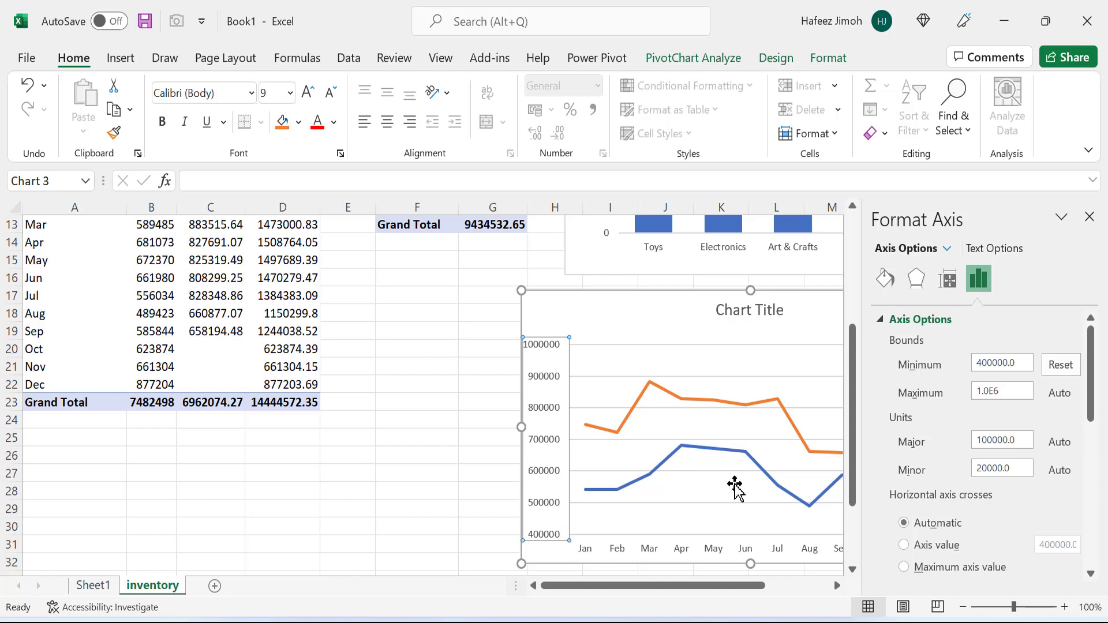
{"action": "scroll", "coordinate": [1039, 557], "scroll_direction": "down", "scroll_amount": 3}
{"action": "scroll", "coordinate": [1039, 555], "scroll_direction": "down", "scroll_amount": 6}
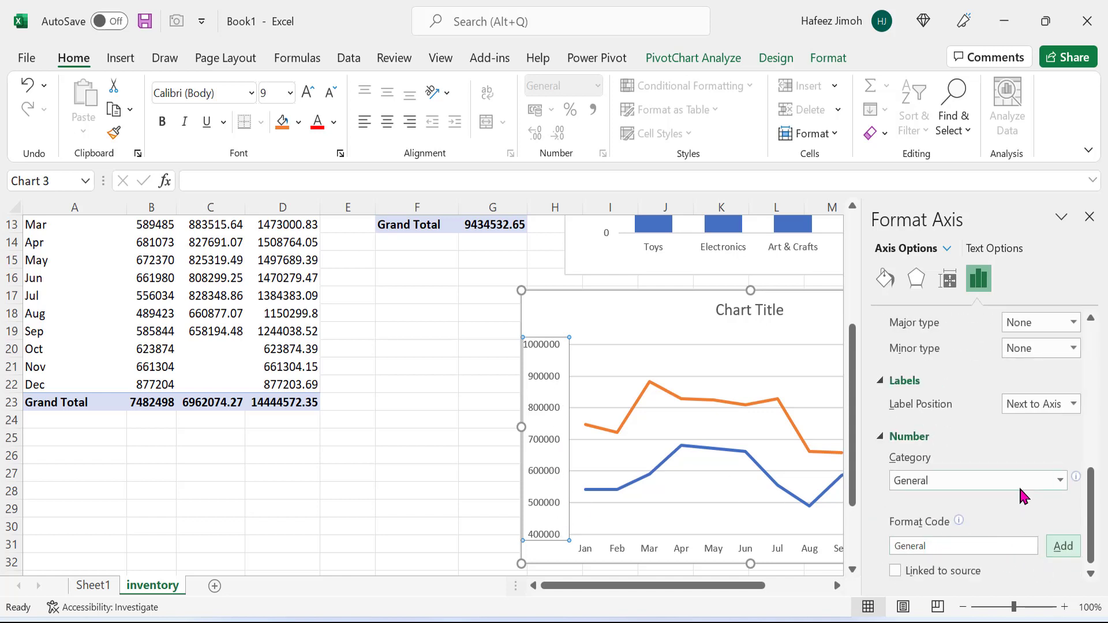
{"action": "left_click", "coordinate": [1049, 483]}
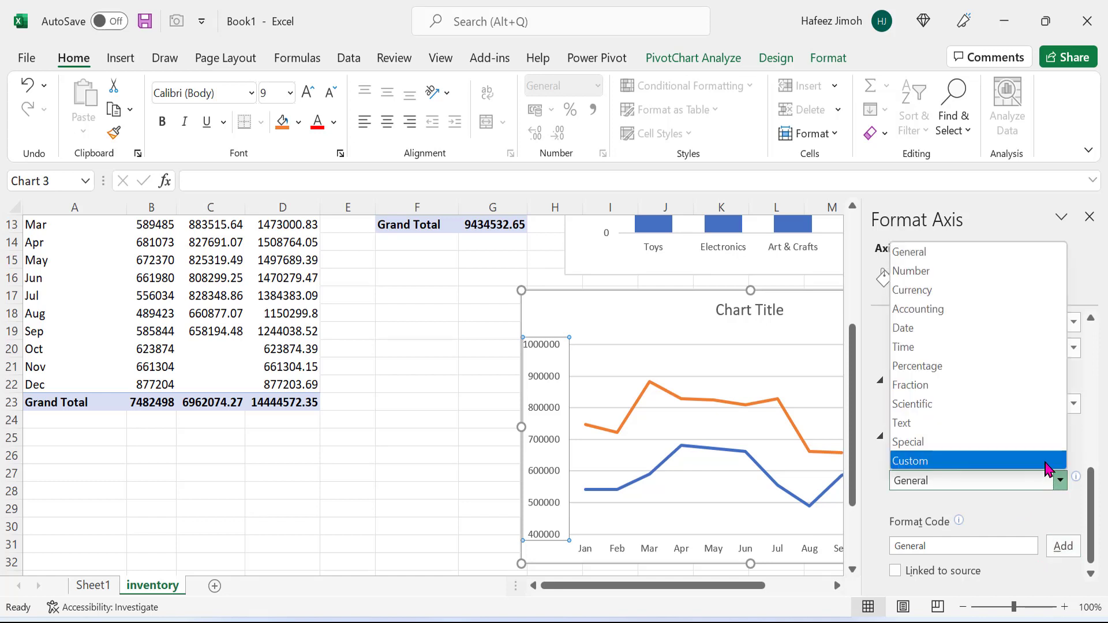
{"action": "left_click", "coordinate": [1047, 460]}
{"action": "scroll", "coordinate": [1039, 531], "scroll_direction": "down", "scroll_amount": 1}
{"action": "left_click", "coordinate": [1006, 540]}
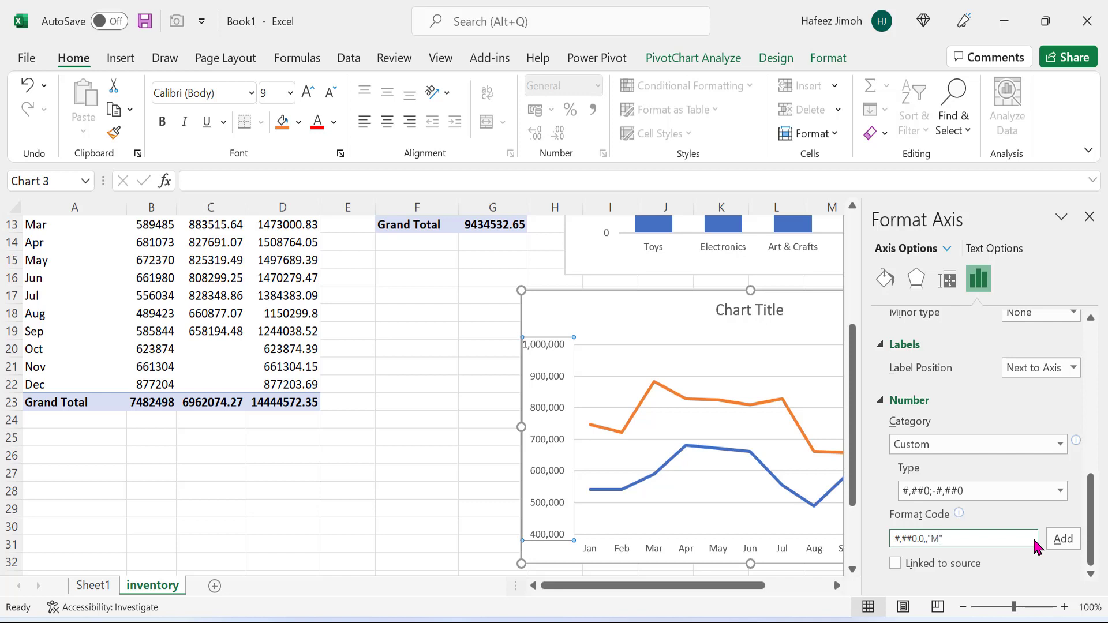
{"action": "left_click", "coordinate": [1063, 539]}
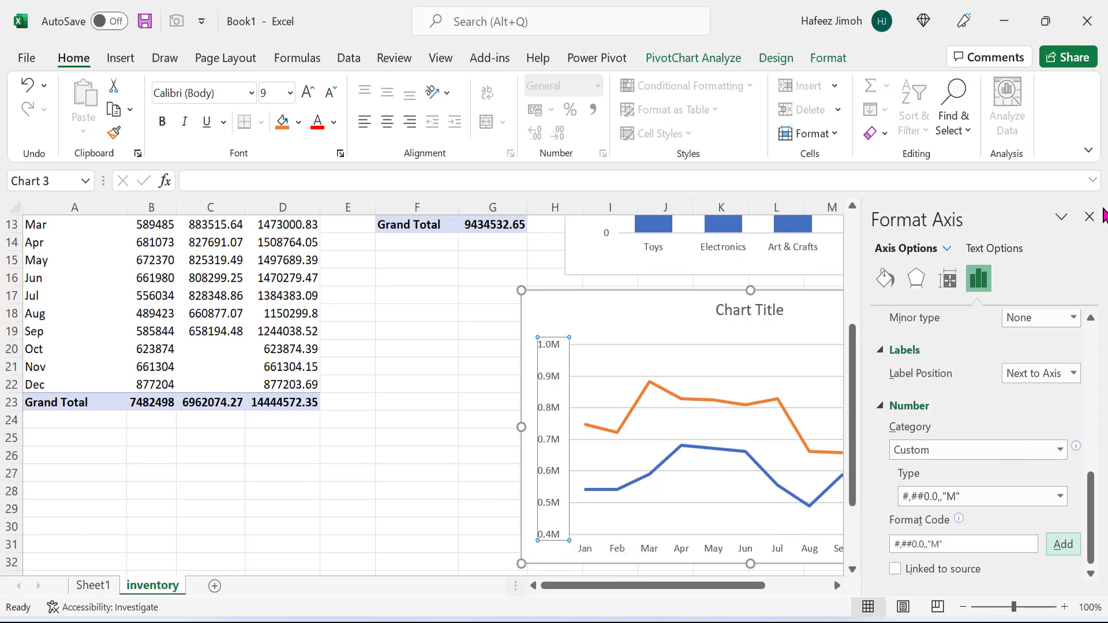
{"action": "left_click", "coordinate": [1089, 217]}
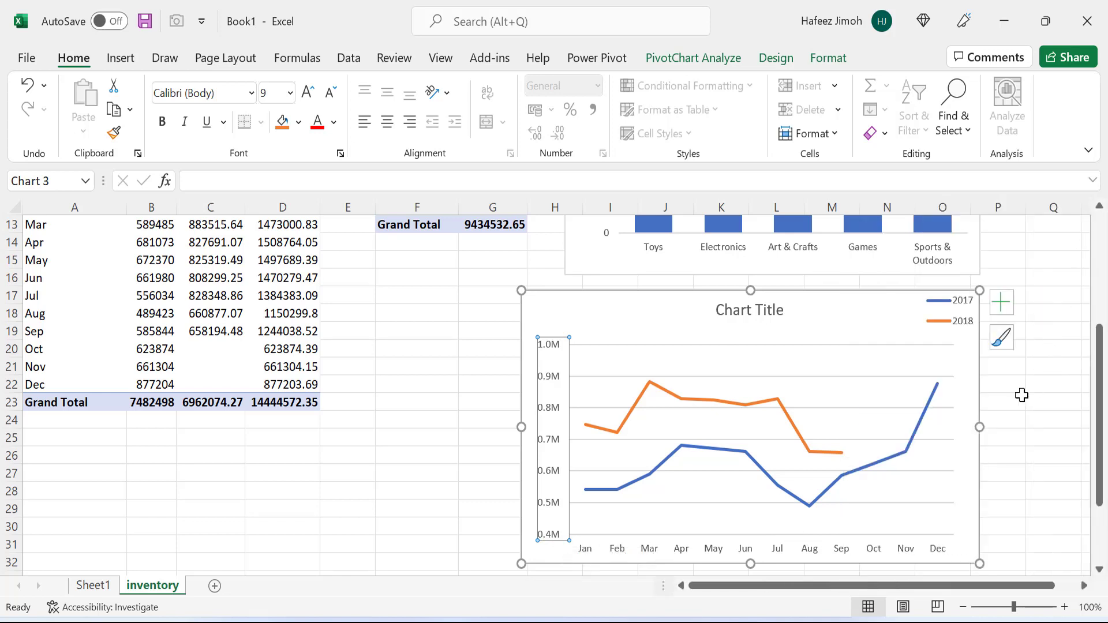
Shift the line chart to line up beneath the column chart and shrink it slightly
{"action": "left_click_drag", "start_coordinate": [887, 336], "coordinate": [910, 331]}
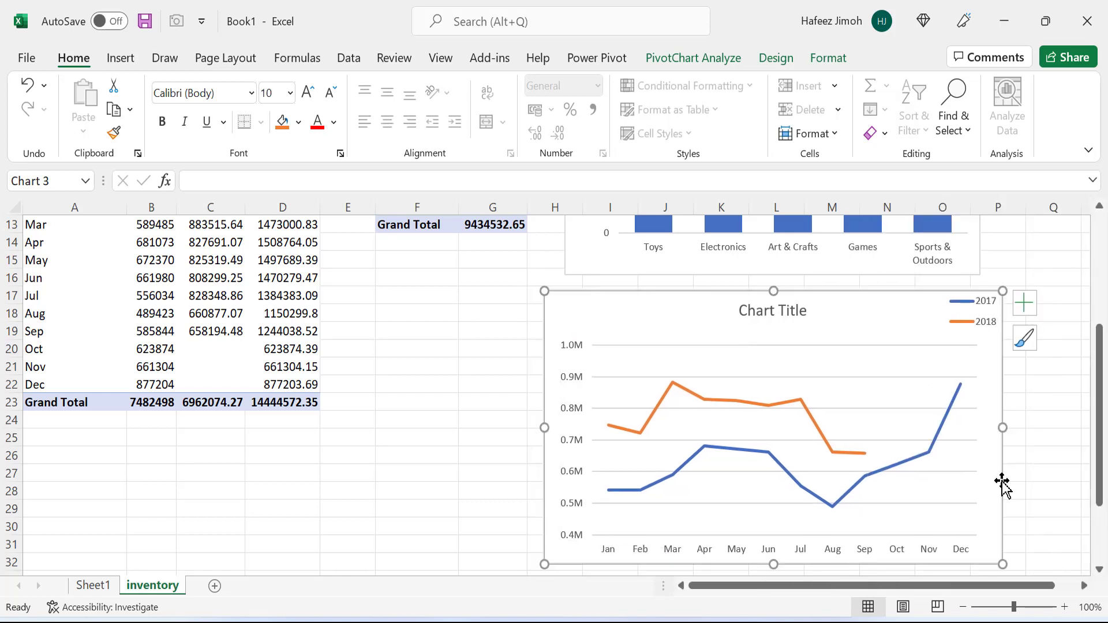
{"action": "left_click_drag", "start_coordinate": [1001, 566], "coordinate": [972, 529]}
Move the column chart and the line chart together from the inventory sheet onto a new worksheet
{"action": "scroll", "coordinate": [961, 520], "scroll_direction": "up", "scroll_amount": 3}
{"action": "scroll", "coordinate": [955, 515], "scroll_direction": "up", "scroll_amount": 3}
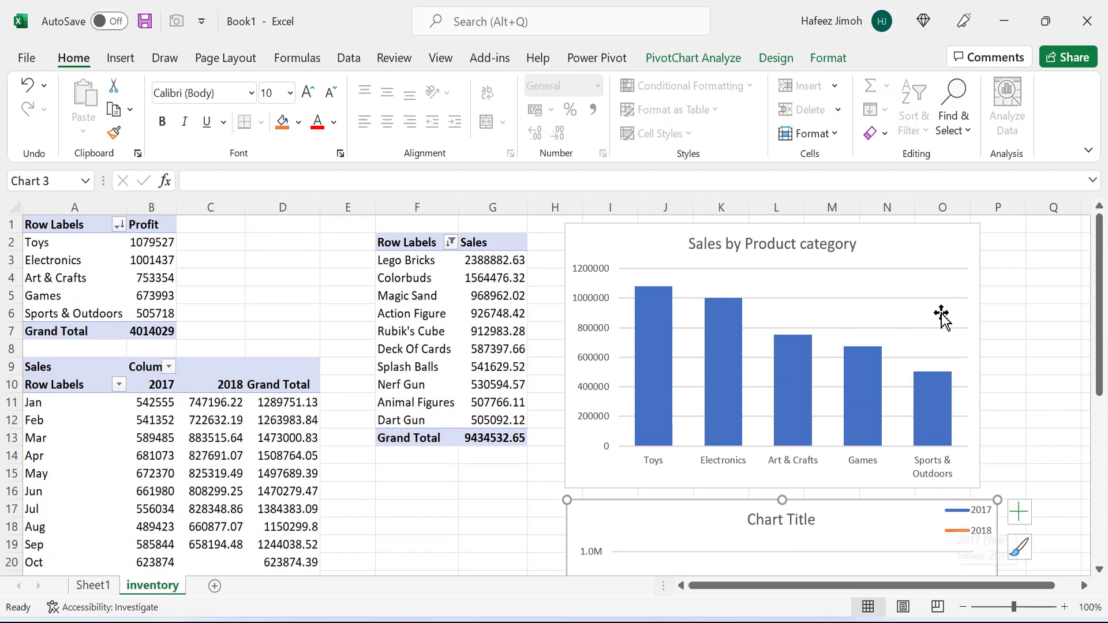
{"action": "left_click", "coordinate": [943, 261], "text": "ctrl"}
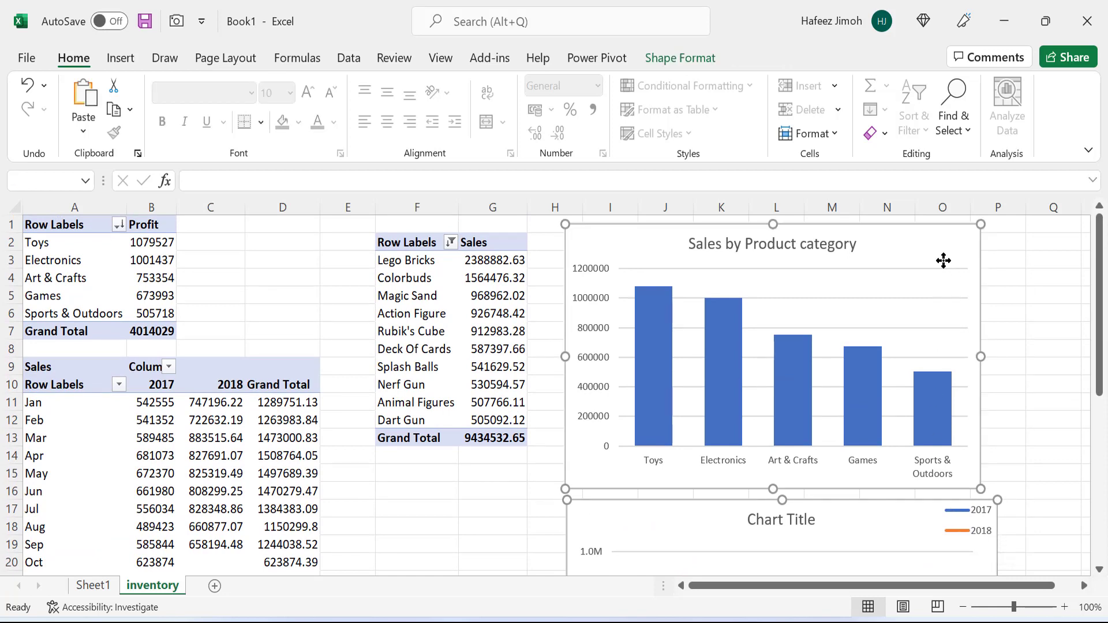
{"action": "left_click", "coordinate": [896, 530], "text": "ctrl"}
{"action": "left_click", "coordinate": [898, 527], "text": "ctrl"}
{"action": "key", "text": "Delete"}
{"action": "left_click", "coordinate": [214, 588]}
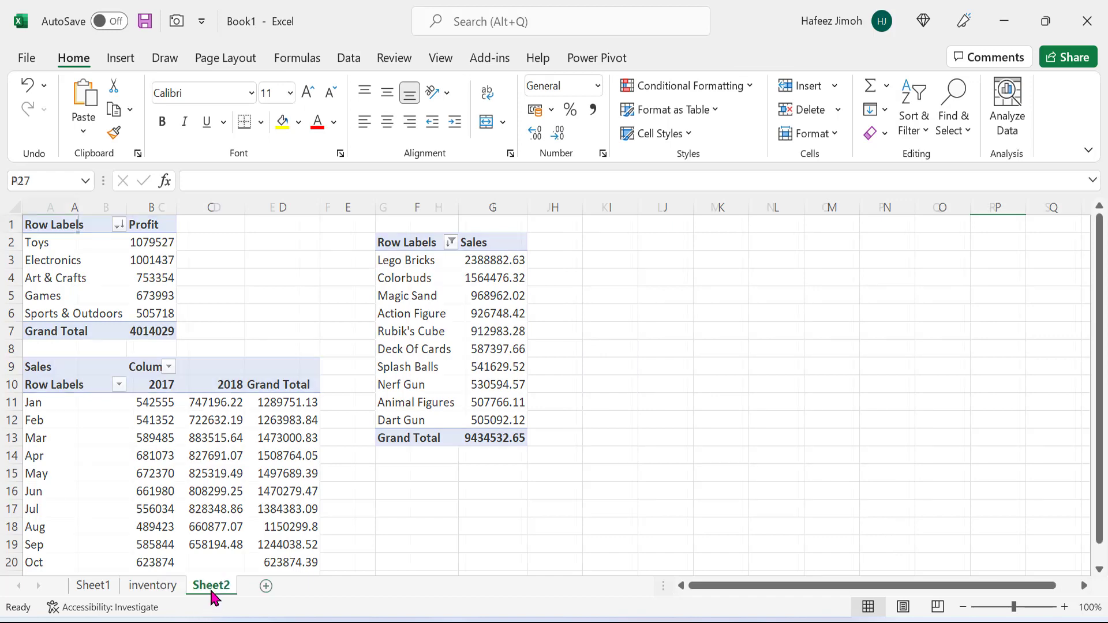
{"action": "key", "text": "ctrl+v"}
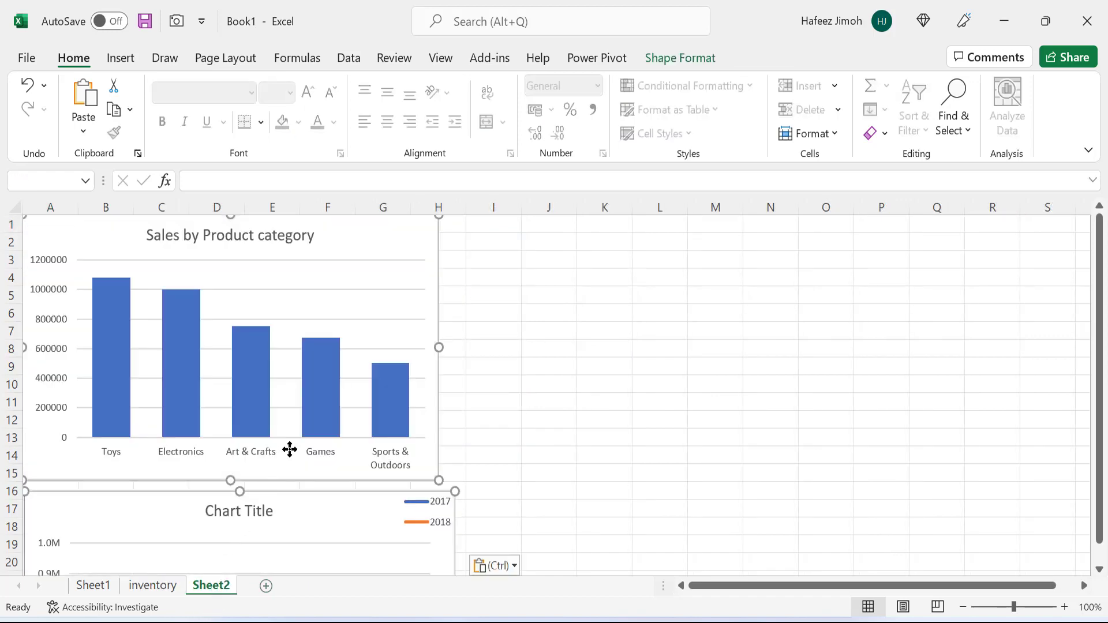
Arrange the two charts side by side on the new sheet, with the column chart first and the line chart beside it
{"action": "left_click_drag", "start_coordinate": [354, 517], "coordinate": [935, 254]}
{"action": "left_click", "coordinate": [715, 437]}
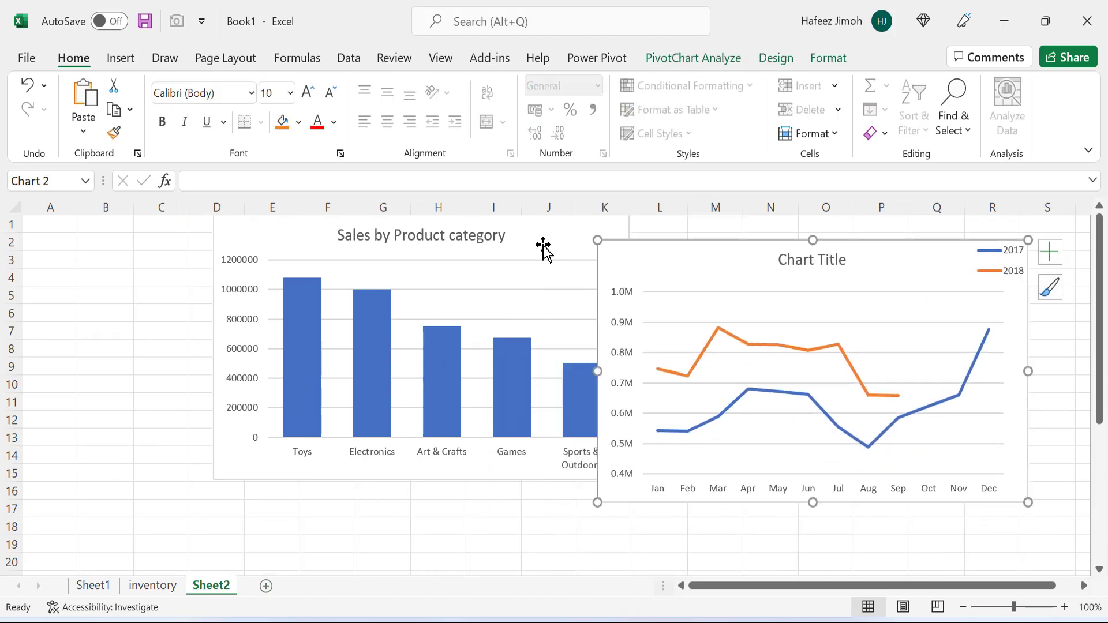
{"action": "left_click_drag", "start_coordinate": [542, 244], "coordinate": [465, 269]}
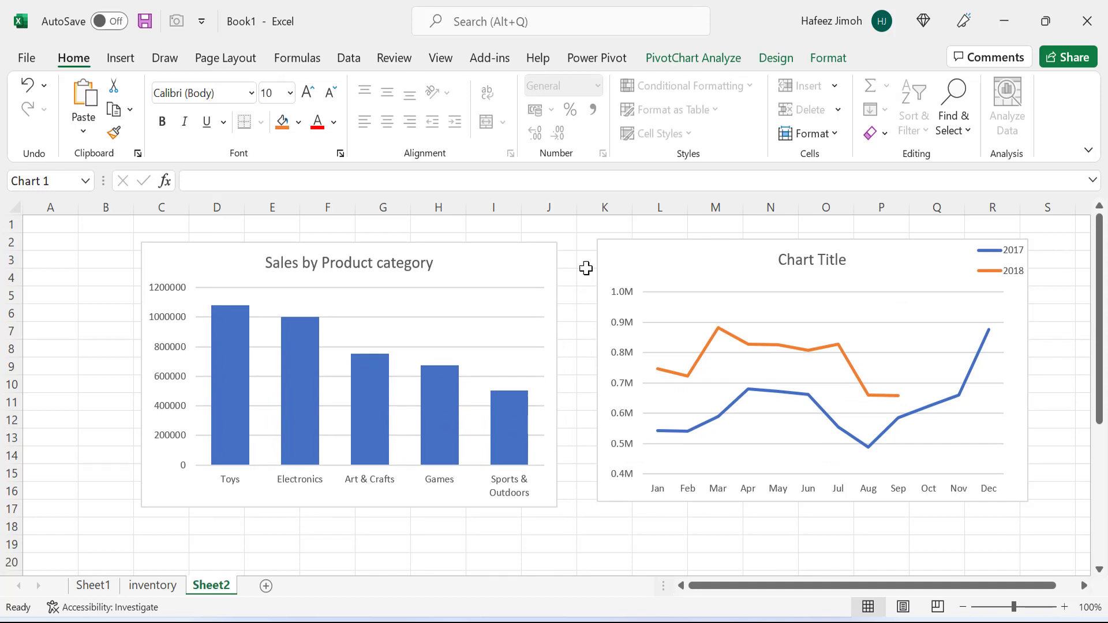
{"action": "left_click_drag", "start_coordinate": [660, 267], "coordinate": [629, 268]}
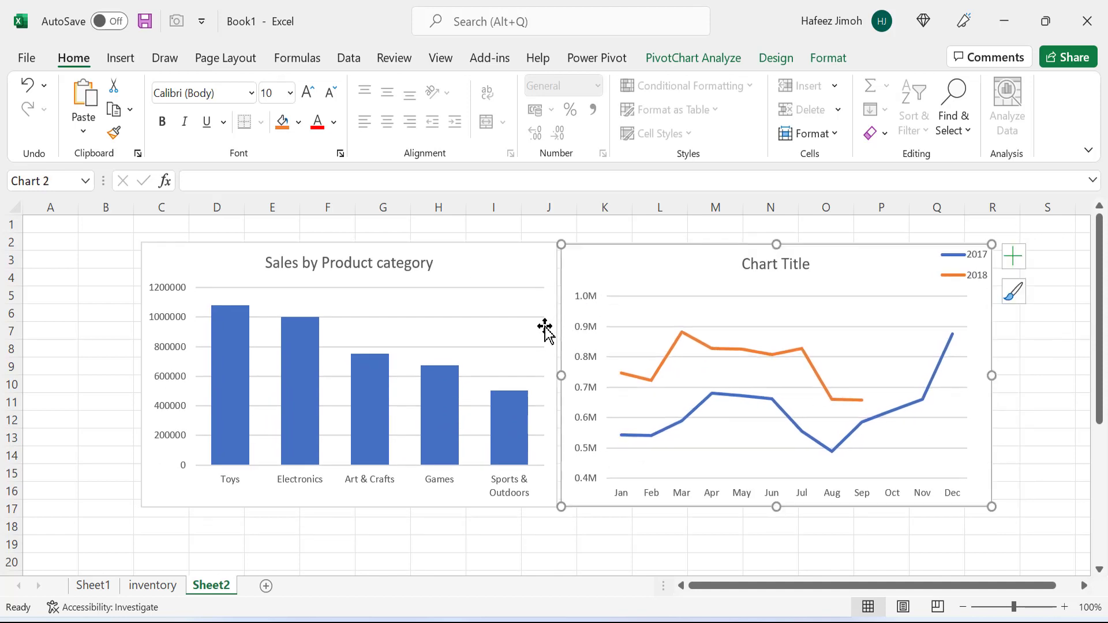
Replace the line chart's placeholder title with "Sales by Month and Year"
{"action": "double_click", "coordinate": [771, 272]}
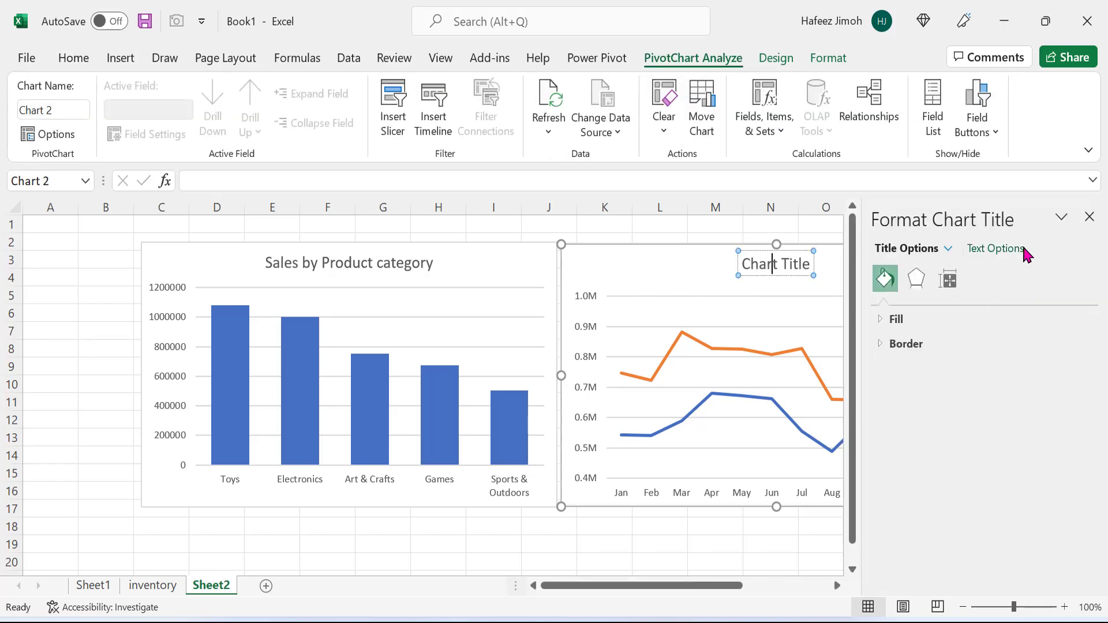
{"action": "left_click", "coordinate": [1090, 218]}
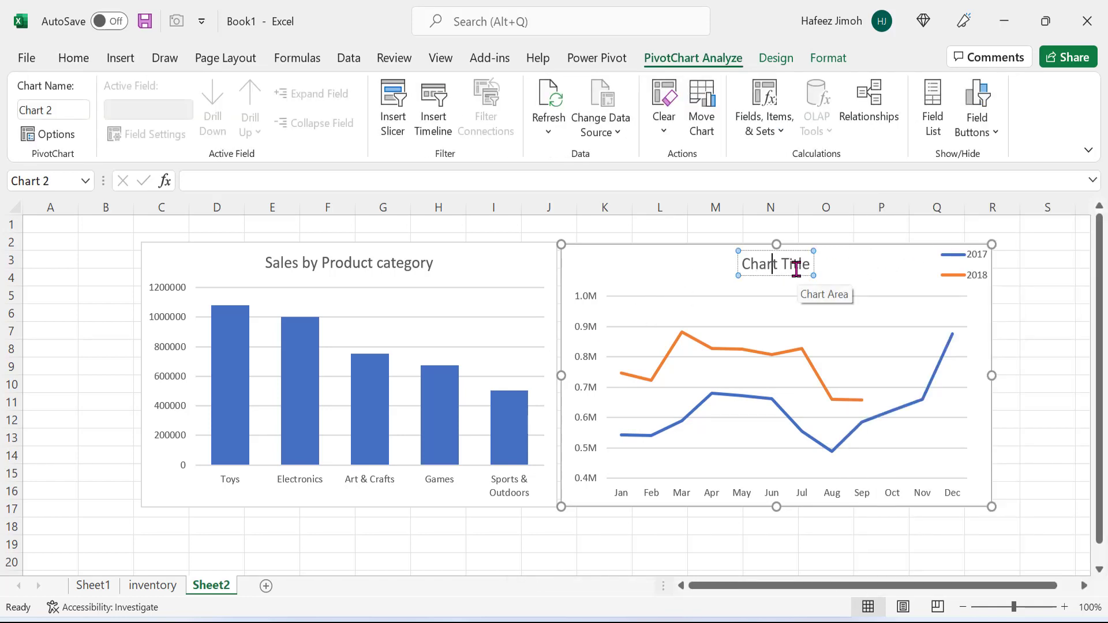
{"action": "type", "text": "Sa"}
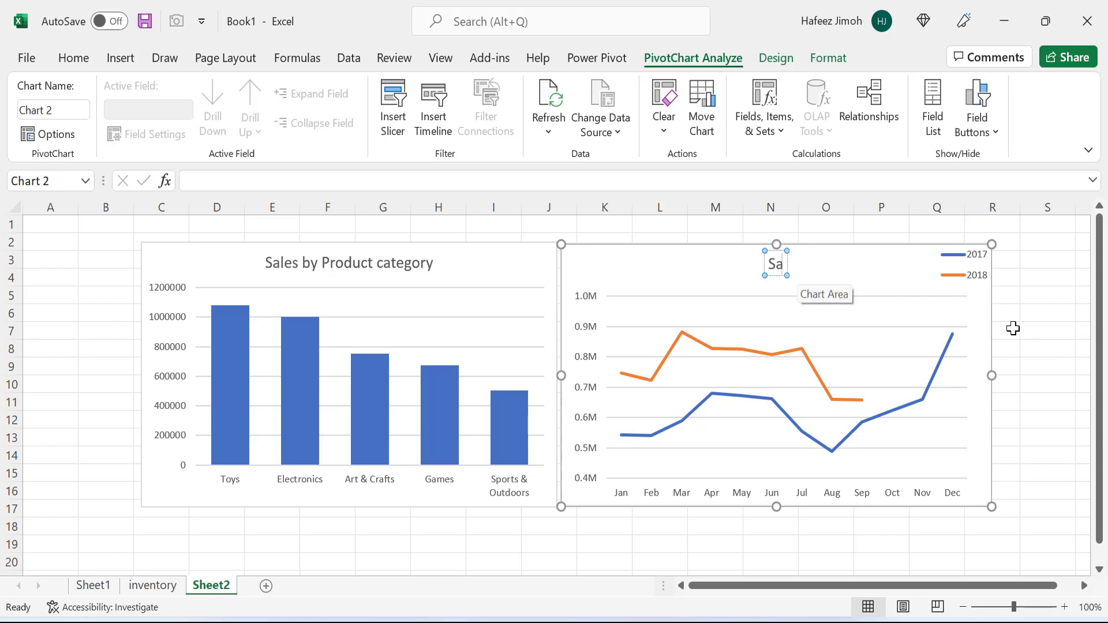
{"action": "type", "text": "les by Monh"}
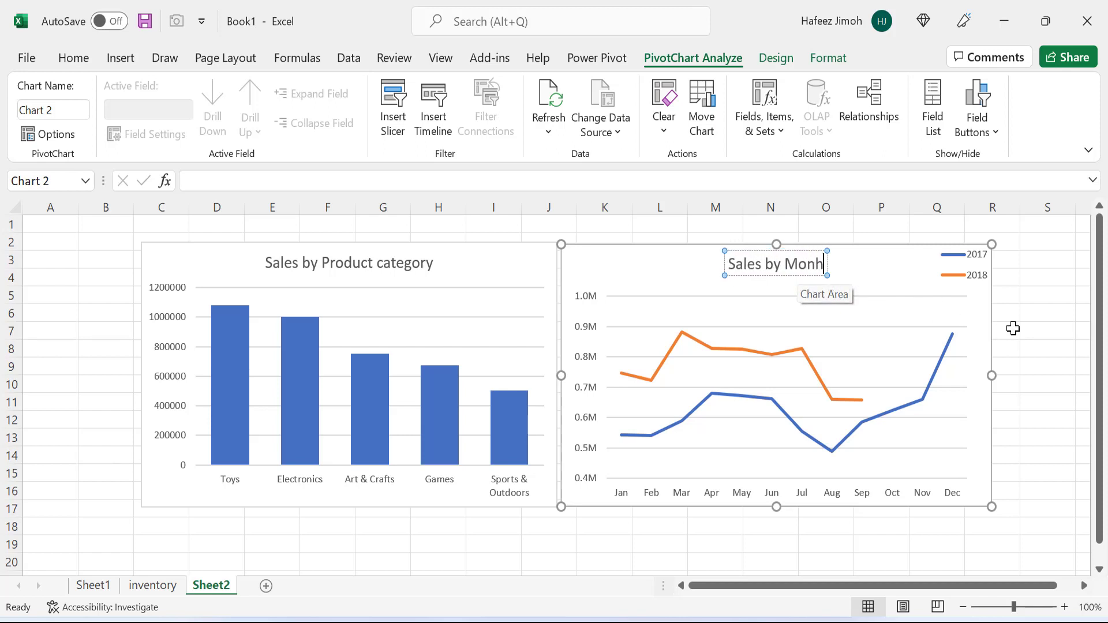
{"action": "key", "text": "BackSpace"}
{"action": "type", "text": "th and Year"}
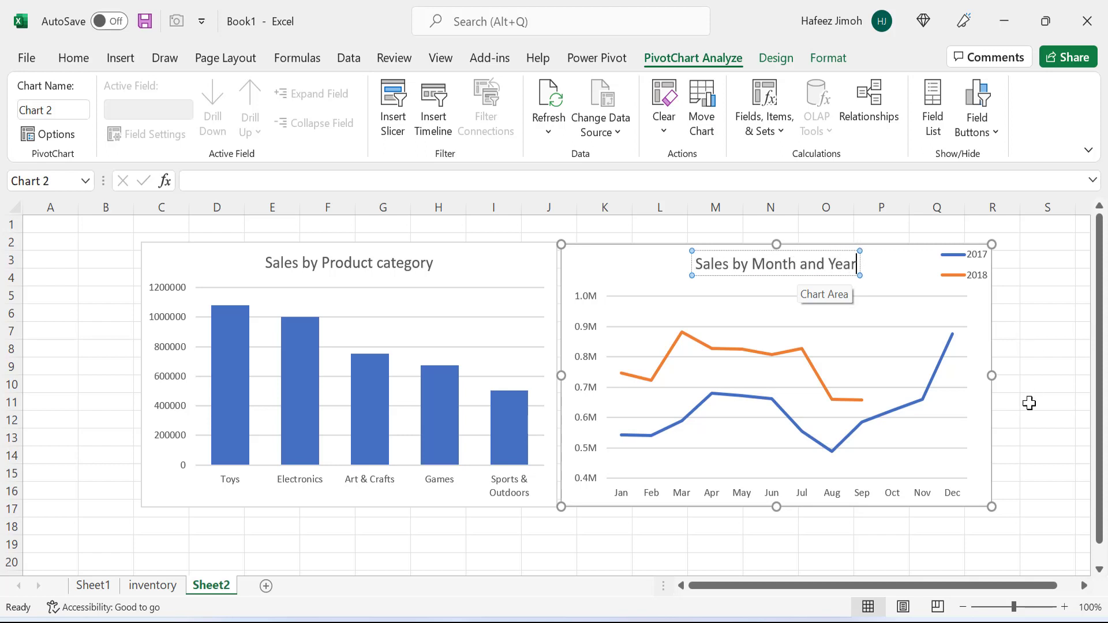
{"action": "left_click", "coordinate": [977, 472]}
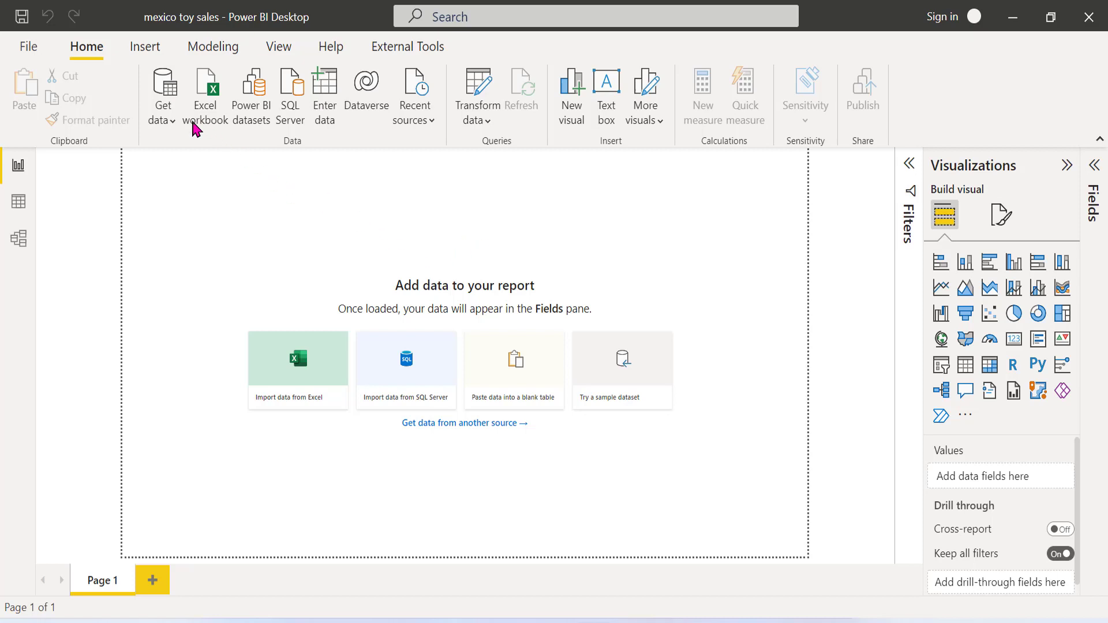
In Power BI Desktop, import inventory.csv from the Maven Toys data folder and open it for transformation in Power Query Editor
{"action": "left_click", "coordinate": [163, 118]}
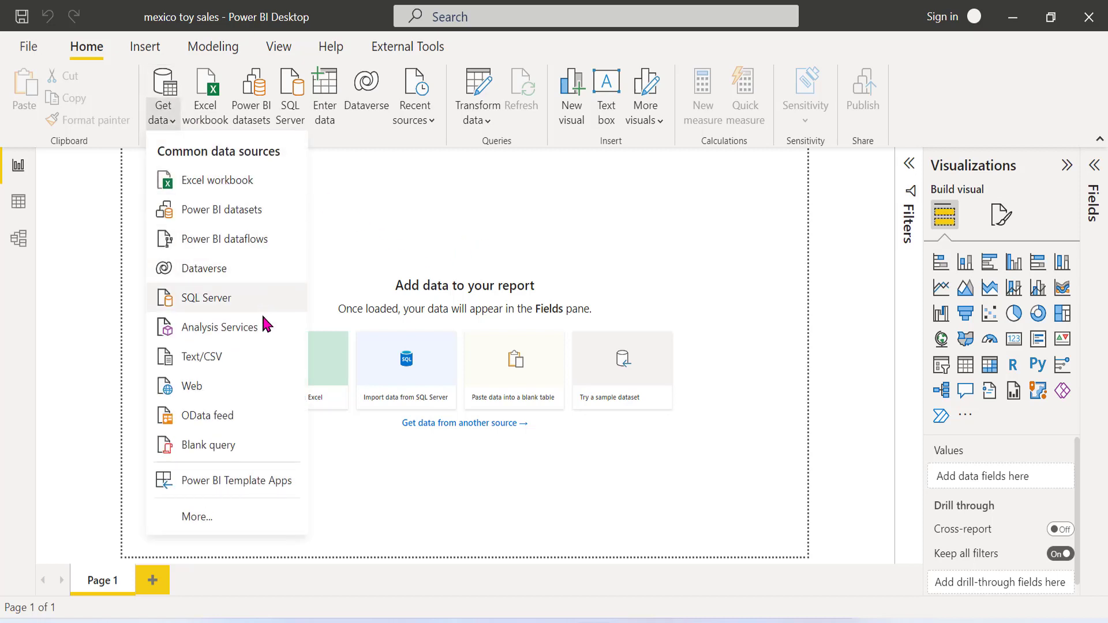
{"action": "left_click", "coordinate": [264, 349]}
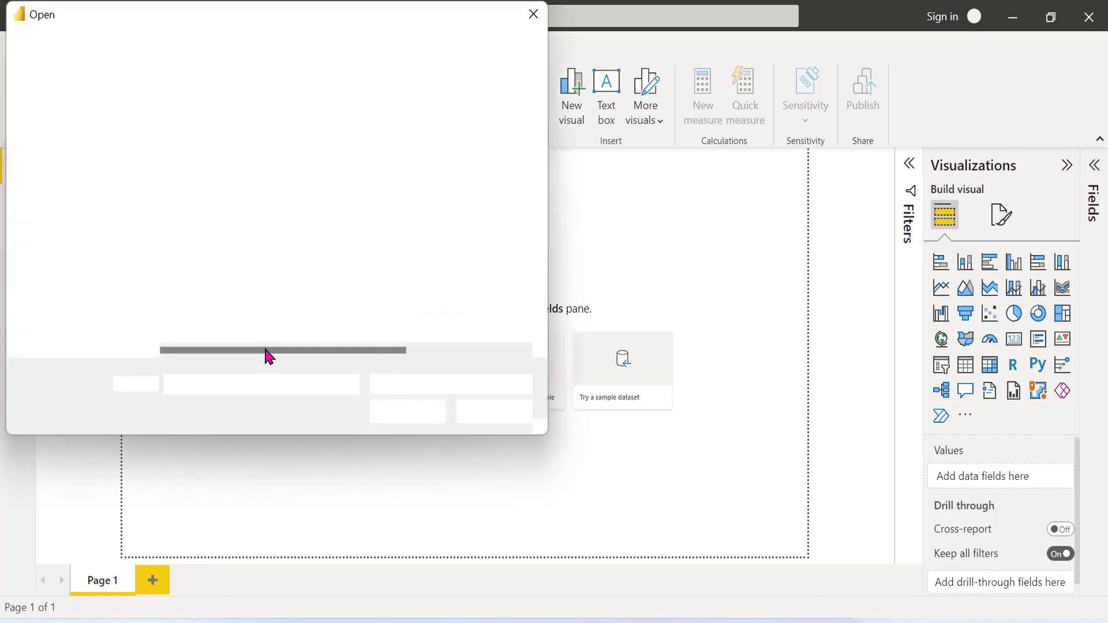
{"action": "left_click", "coordinate": [241, 177]}
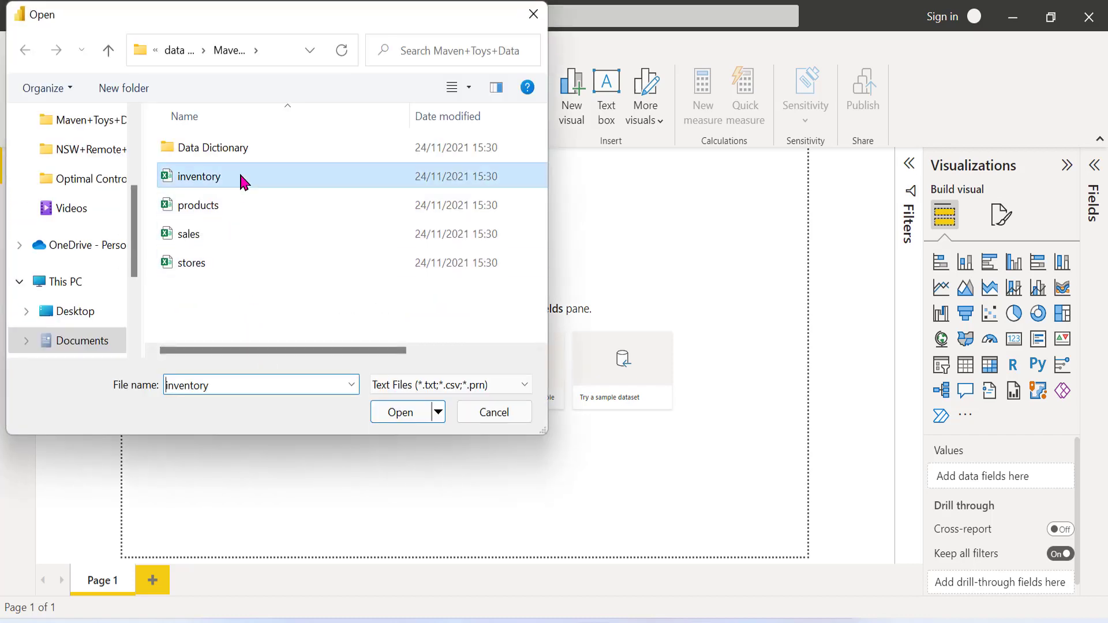
{"action": "left_click", "coordinate": [265, 201]}
{"action": "left_click", "coordinate": [292, 179]}
{"action": "left_click", "coordinate": [402, 412]}
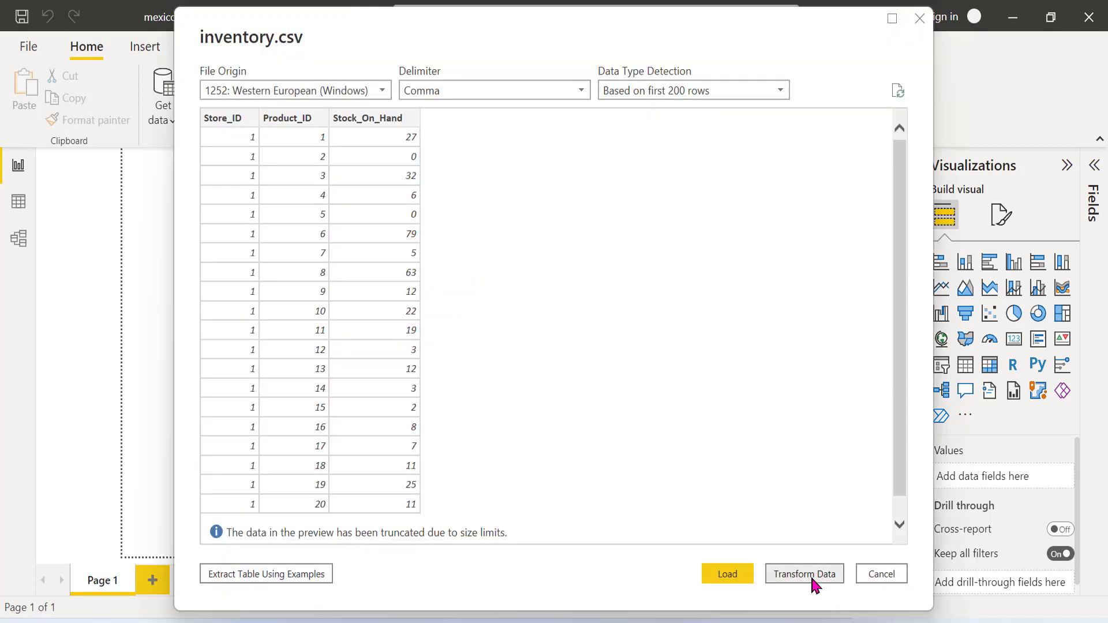
{"action": "left_click", "coordinate": [811, 576]}
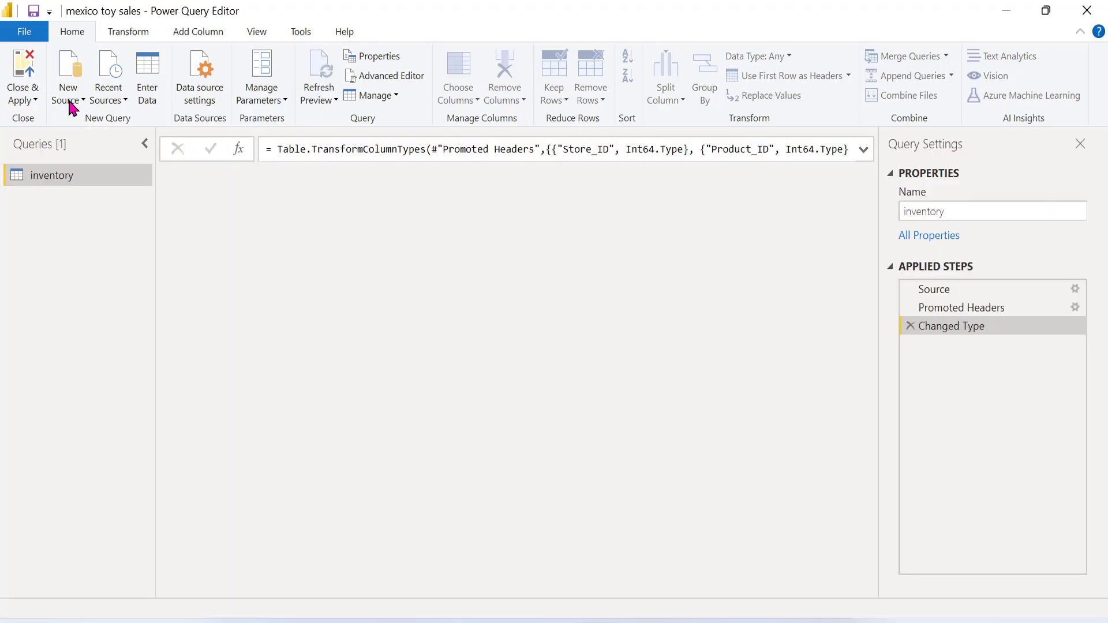
Add products.csv to the Power Query Editor as a new Text/CSV source
{"action": "left_click", "coordinate": [74, 103]}
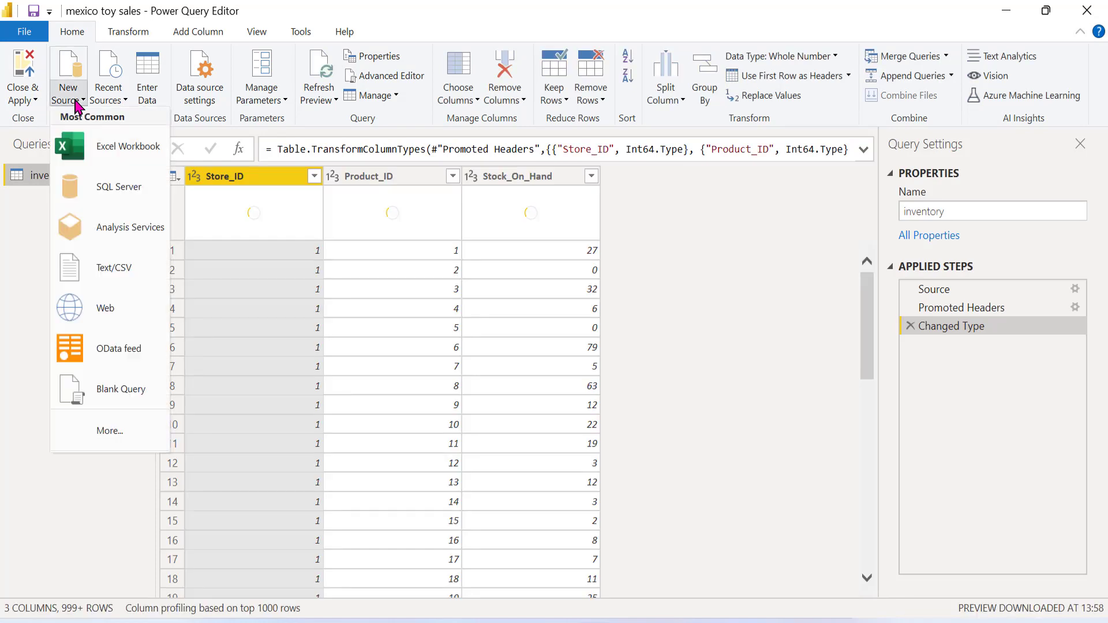
{"action": "left_click", "coordinate": [138, 265]}
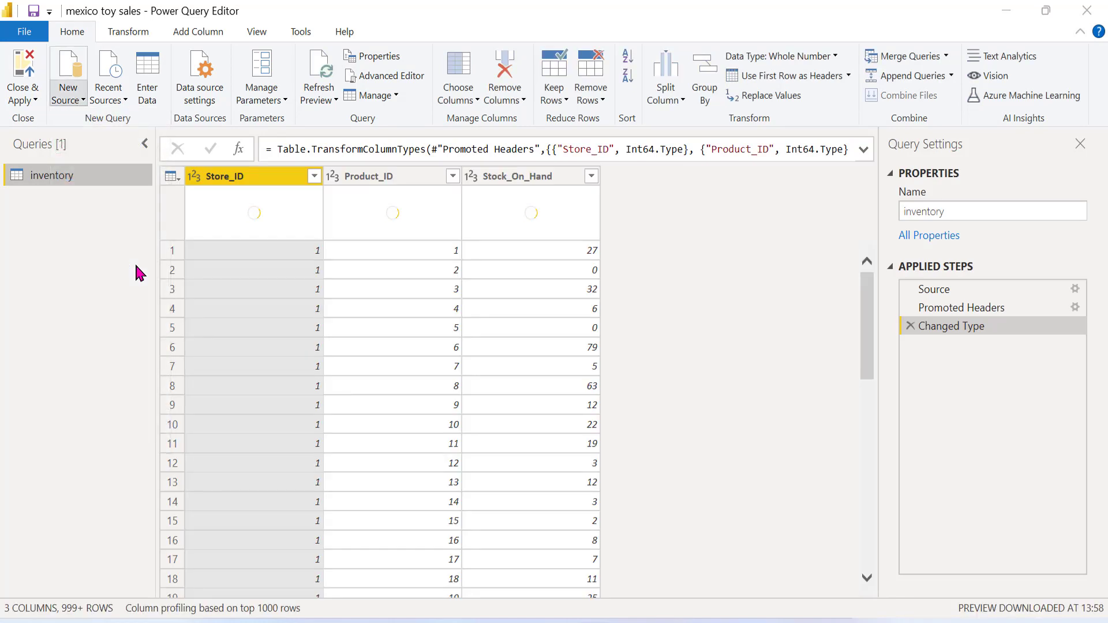
{"action": "left_click", "coordinate": [199, 205]}
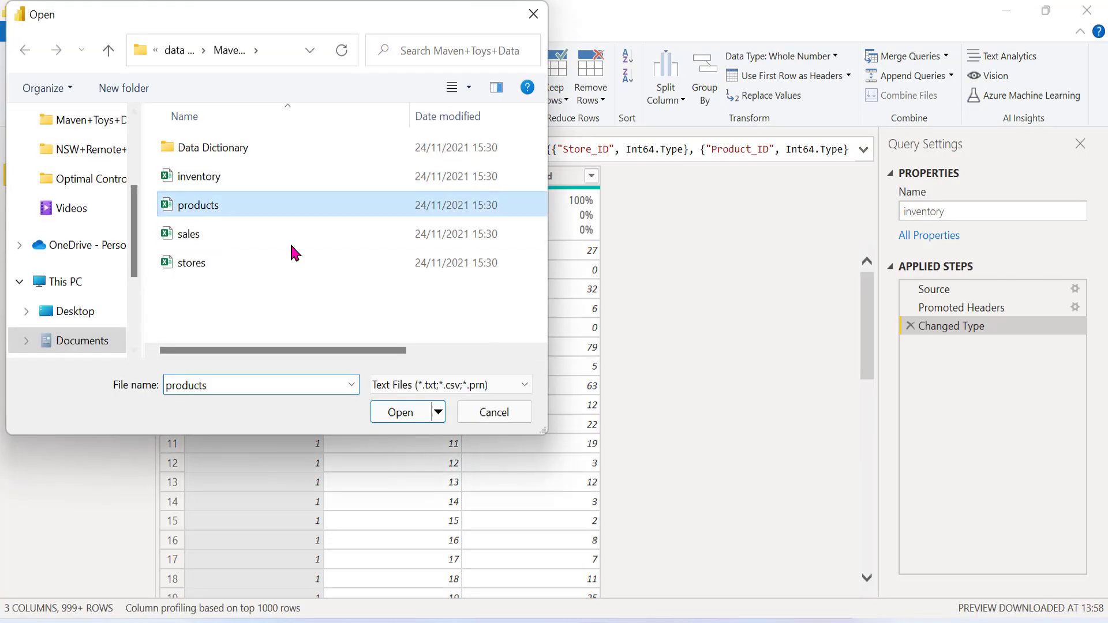
{"action": "left_click", "coordinate": [398, 413]}
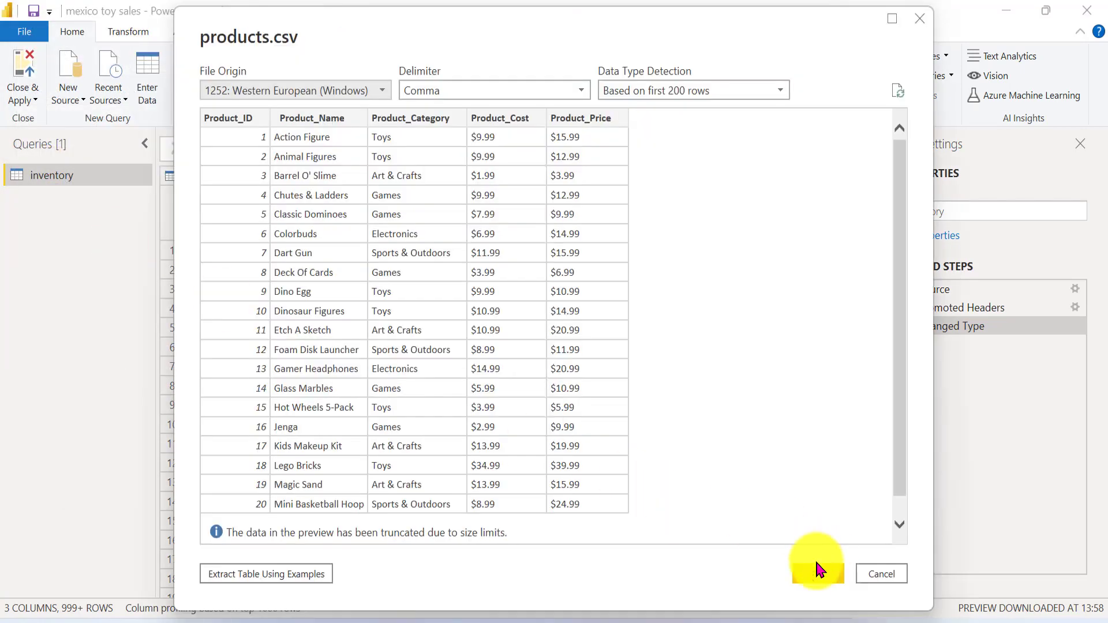
{"action": "left_click", "coordinate": [814, 572]}
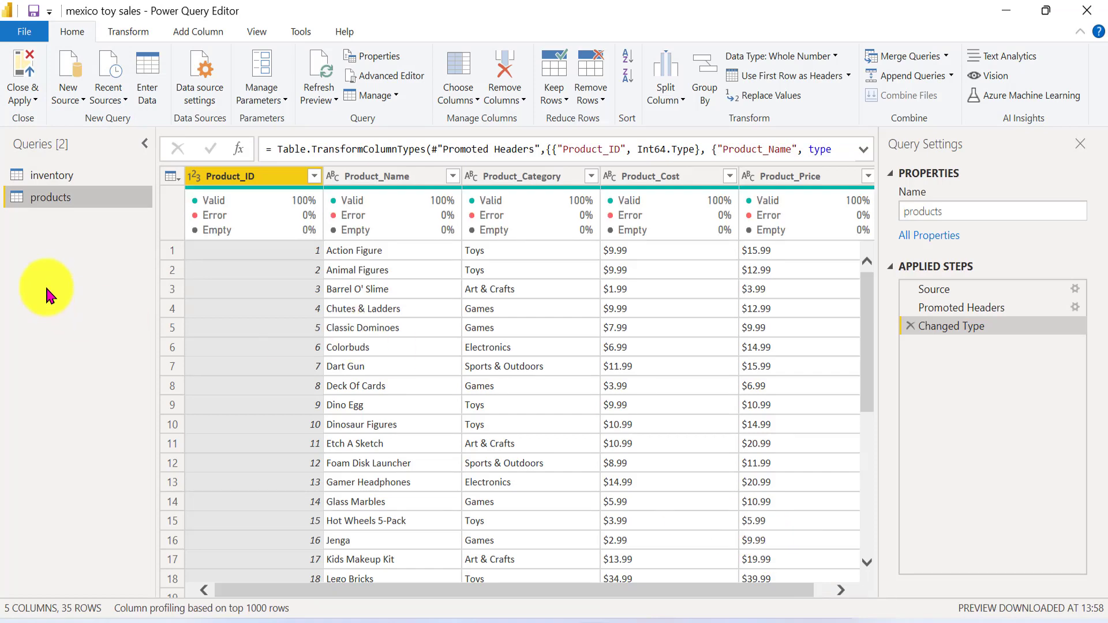
Add sales.csv from the same folder as a further Text/CSV query
{"action": "left_click", "coordinate": [68, 97]}
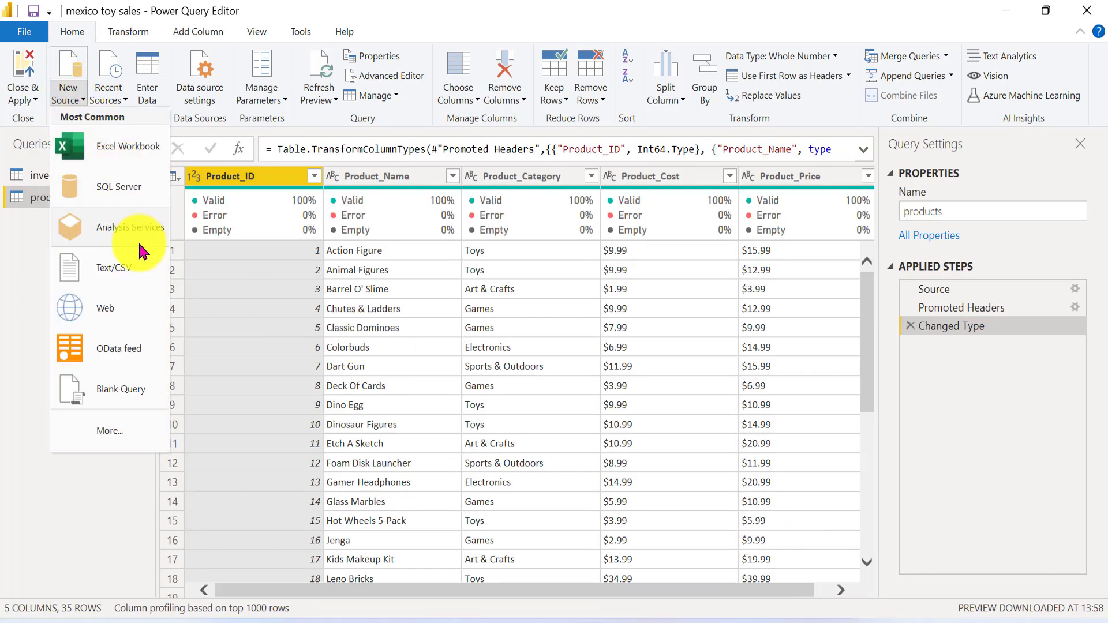
{"action": "left_click", "coordinate": [137, 276]}
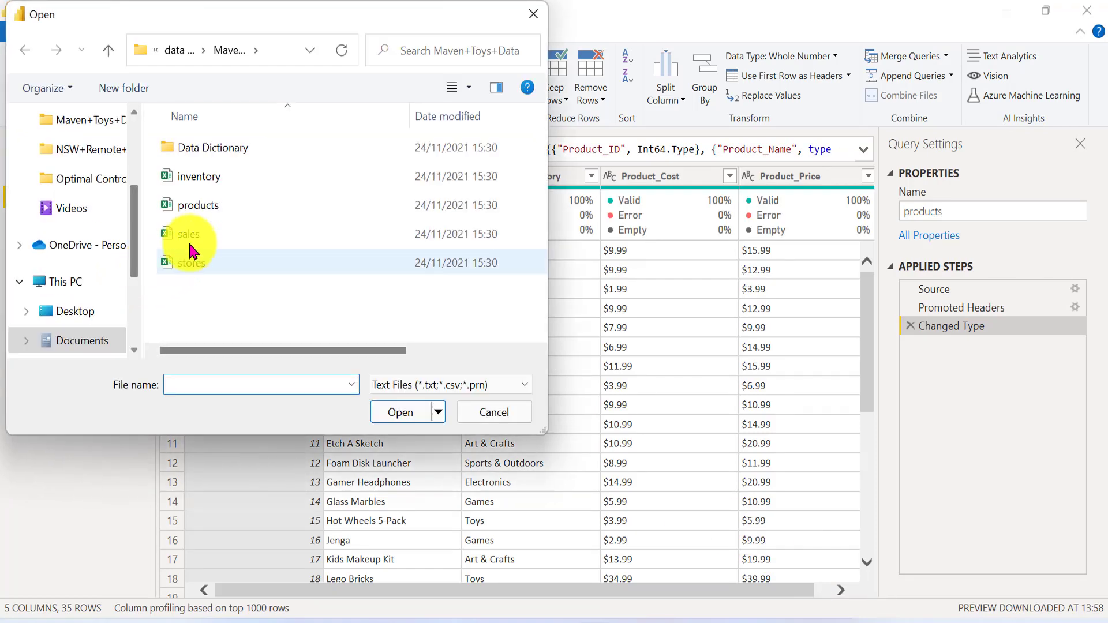
{"action": "left_click", "coordinate": [190, 235]}
{"action": "left_click", "coordinate": [392, 409]}
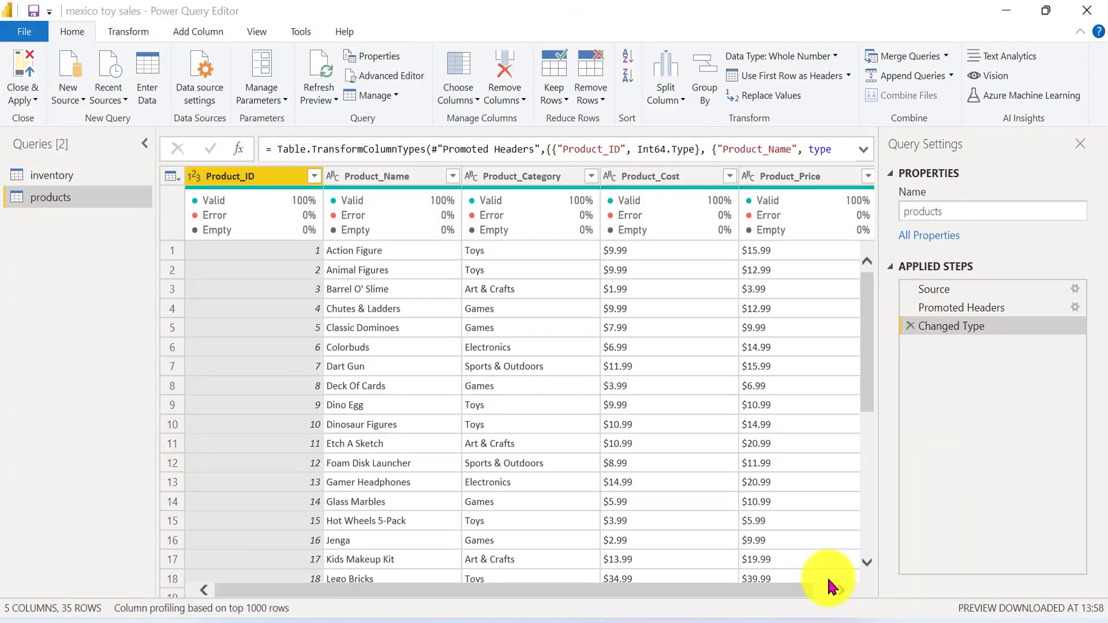
Add stores.csv from the Maven Toys data folder as a new Text/CSV query
{"action": "left_click", "coordinate": [67, 92]}
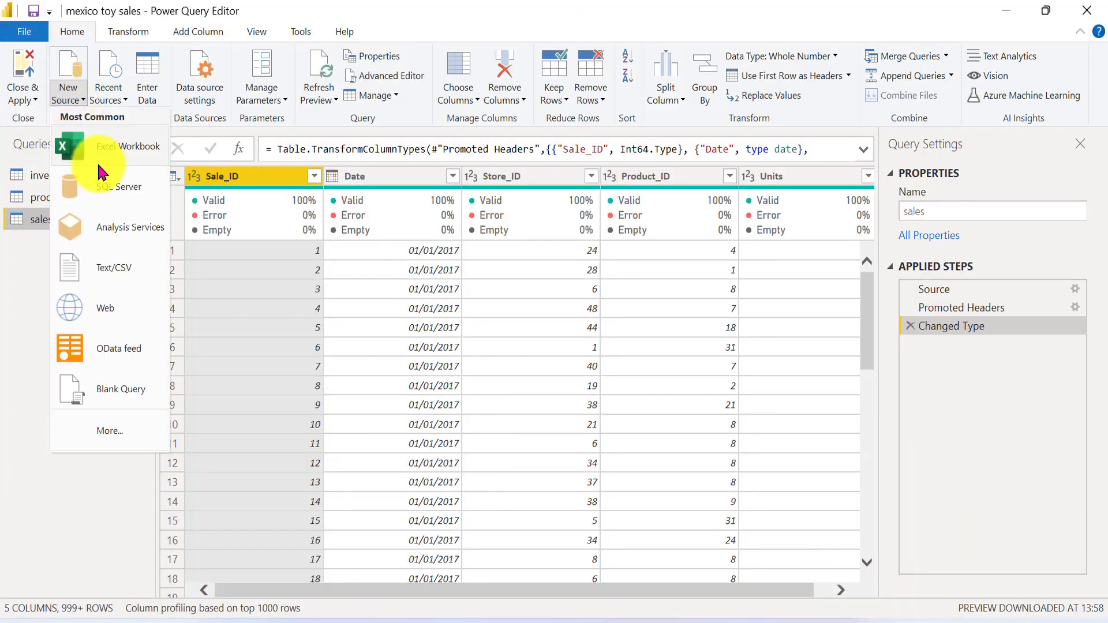
{"action": "left_click", "coordinate": [137, 276]}
{"action": "left_click", "coordinate": [199, 264]}
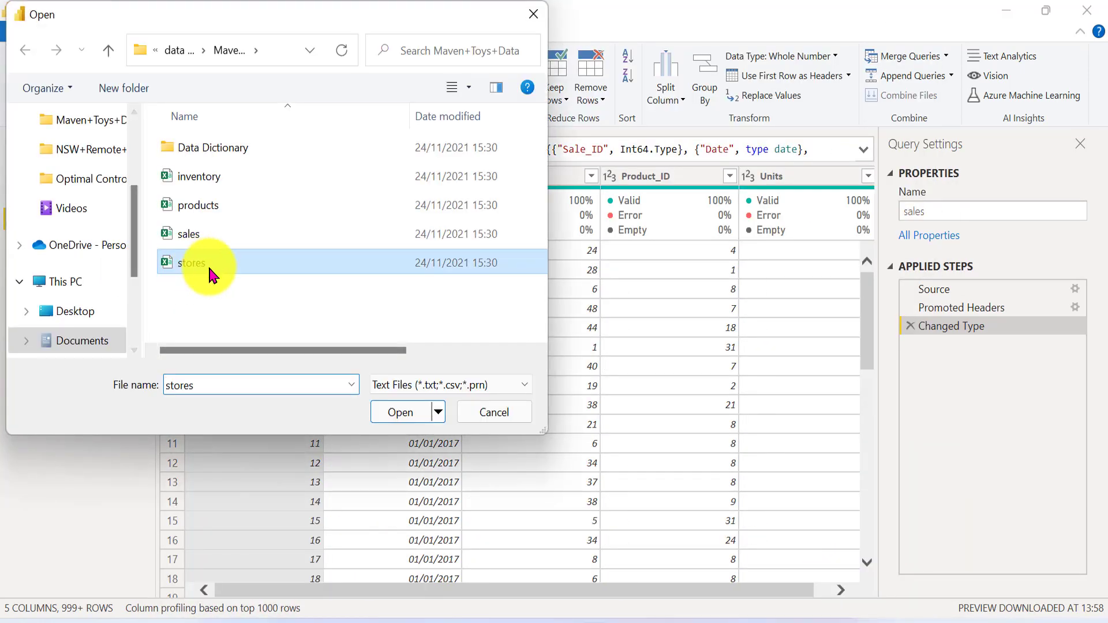
{"action": "left_click", "coordinate": [382, 412]}
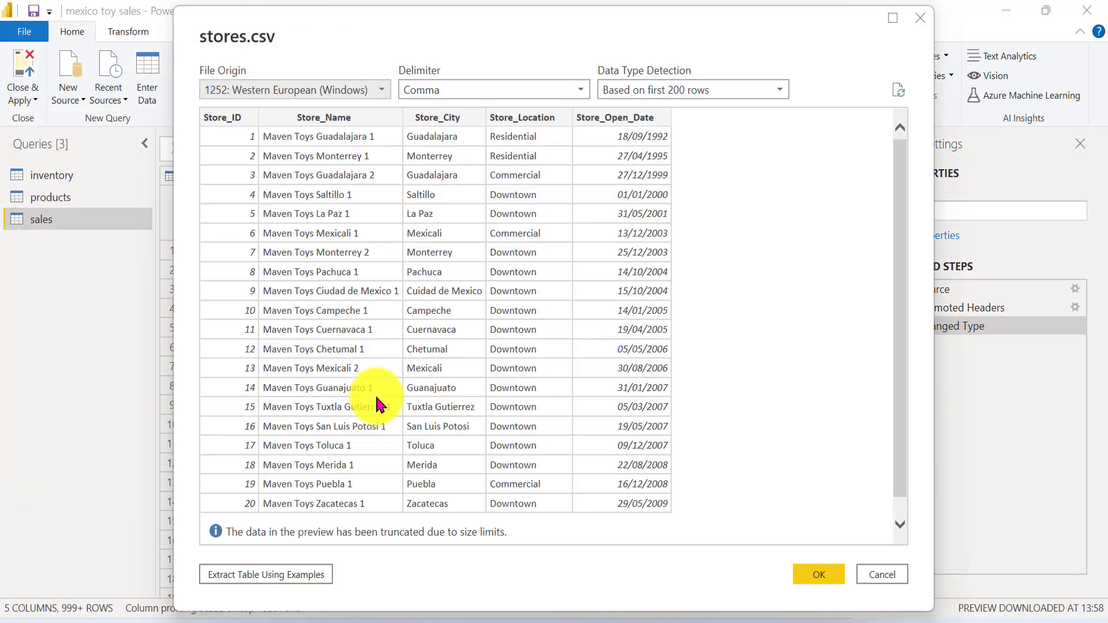
{"action": "left_click", "coordinate": [807, 576]}
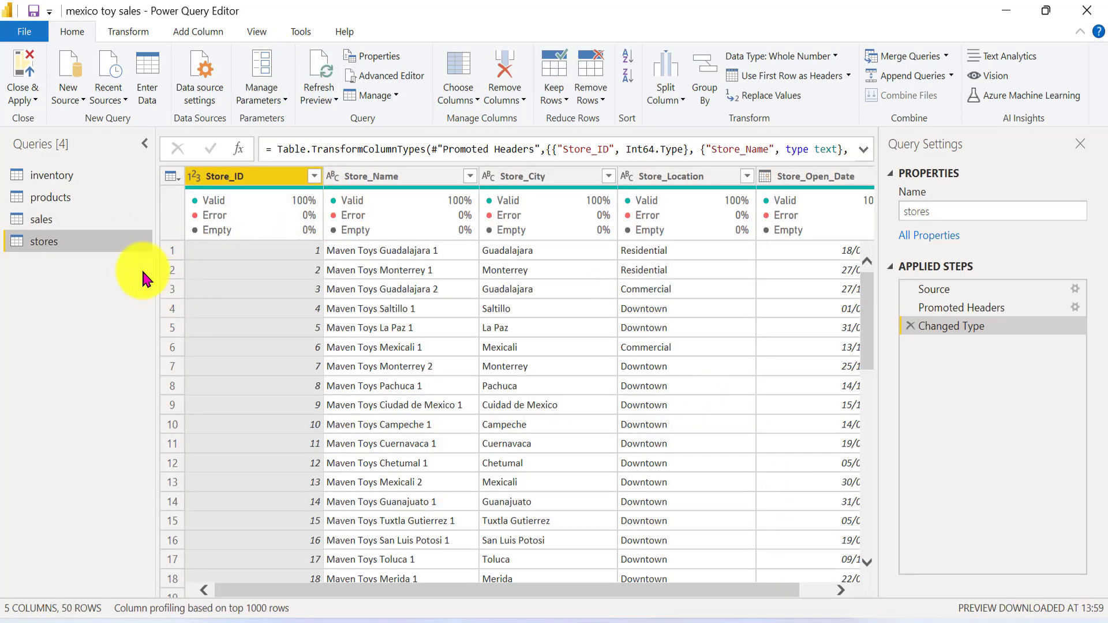
With the Product_Cost column of the products query selected, turn off the column profile and column quality previews
{"action": "left_click", "coordinate": [105, 206]}
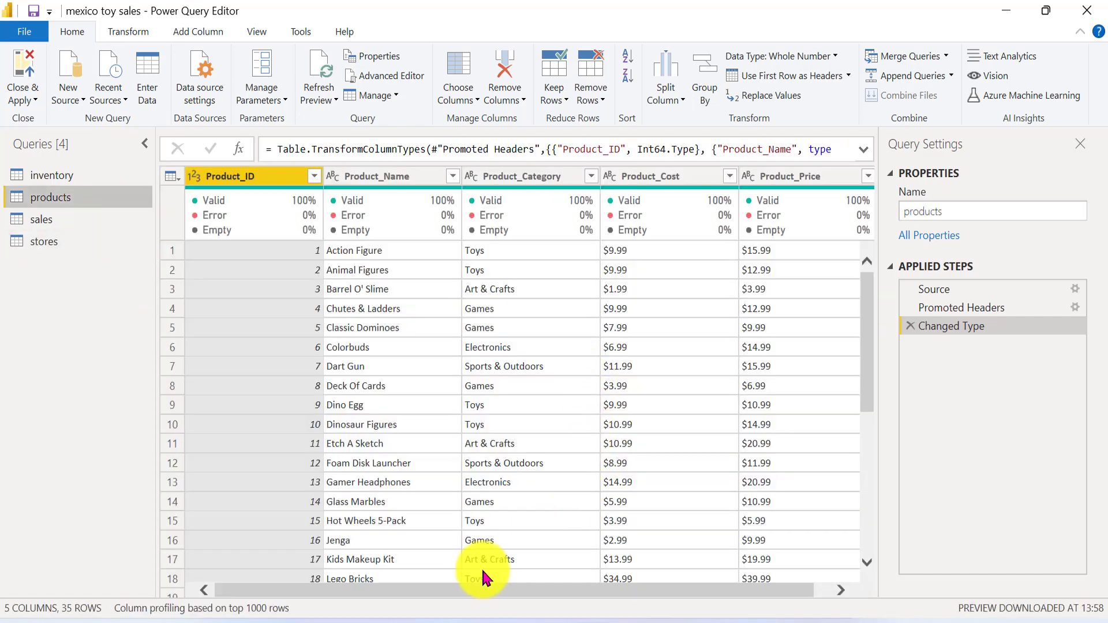
{"action": "left_click_drag", "start_coordinate": [484, 593], "coordinate": [646, 594]}
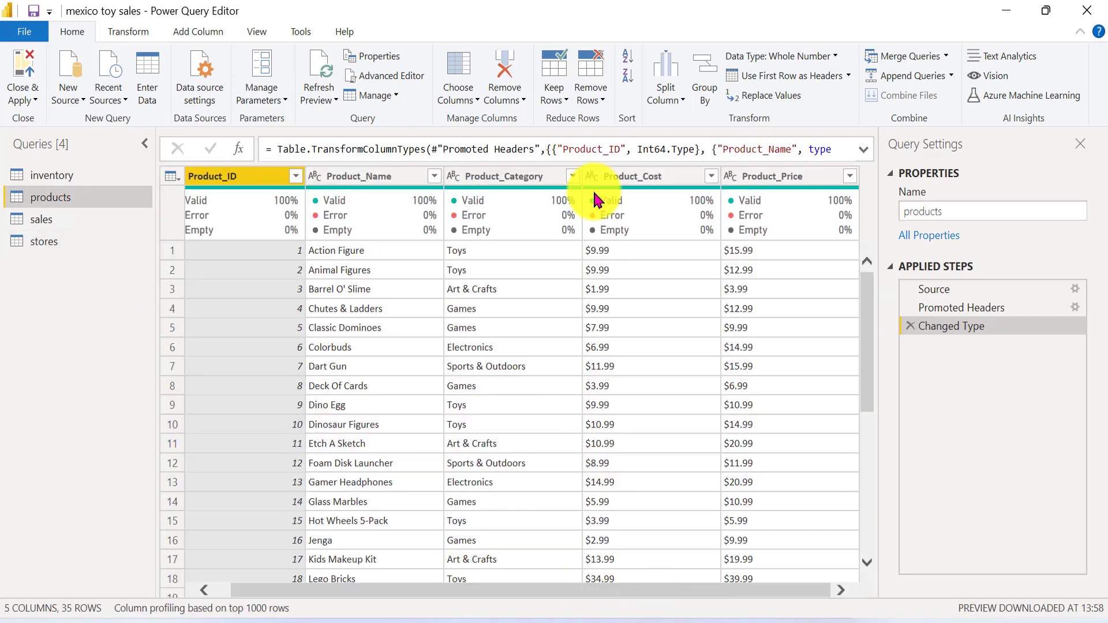
{"action": "left_click", "coordinate": [621, 176]}
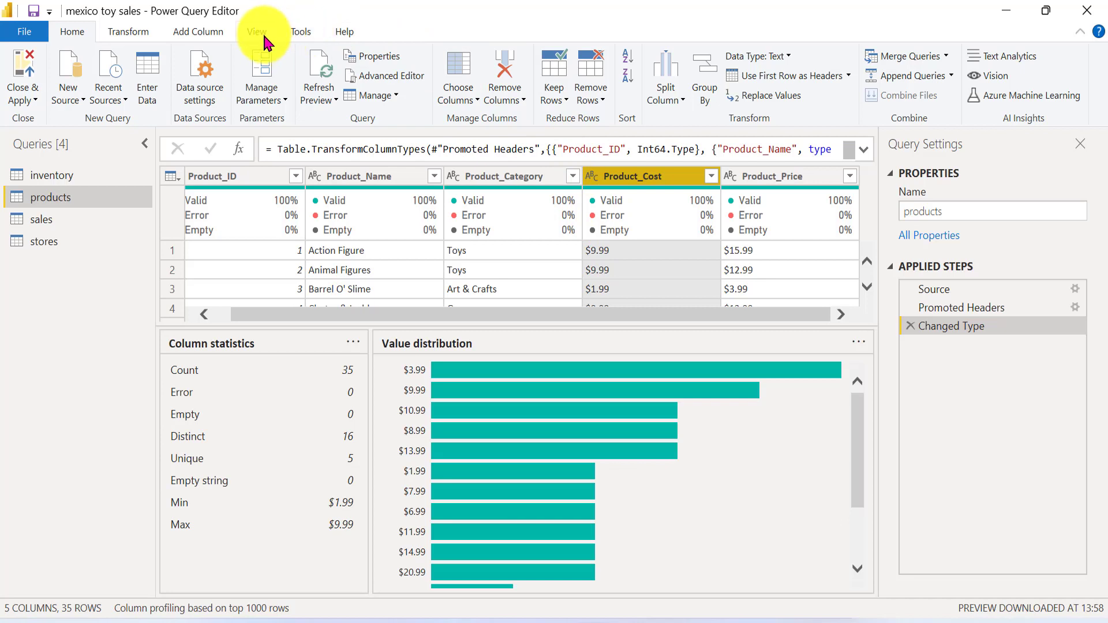
{"action": "left_click", "coordinate": [129, 31]}
{"action": "left_click", "coordinate": [583, 78]}
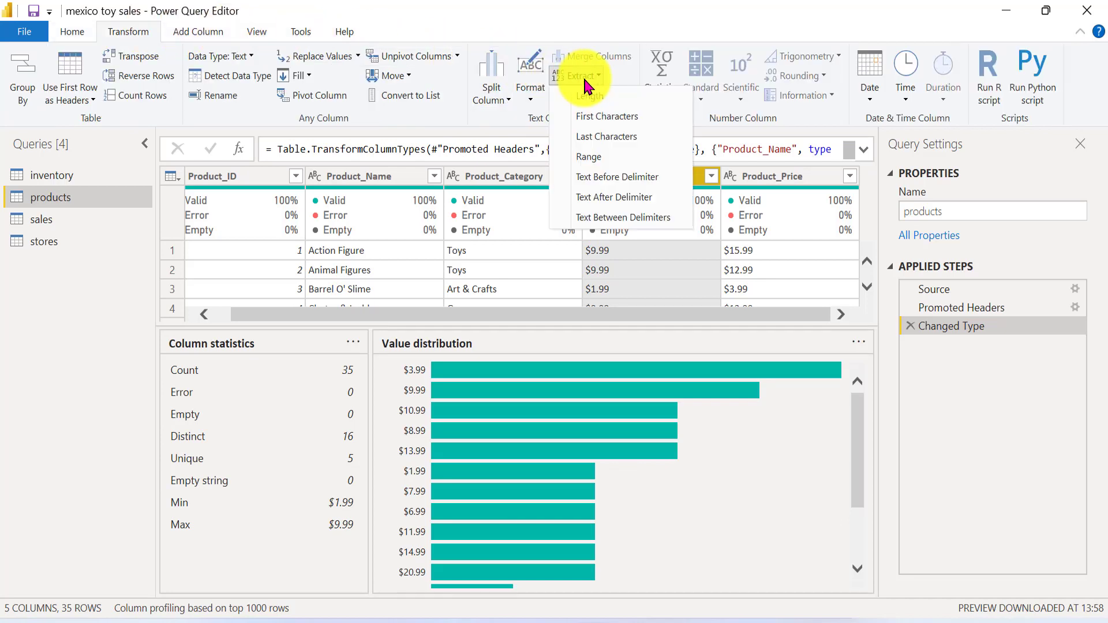
{"action": "left_click", "coordinate": [261, 31]}
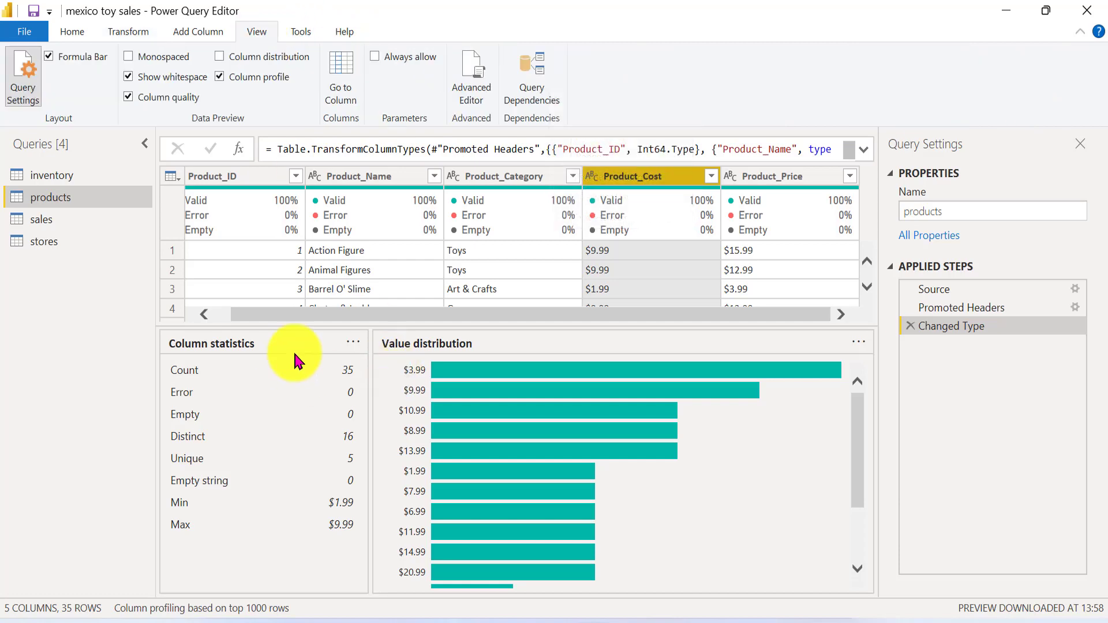
{"action": "left_click", "coordinate": [232, 72]}
{"action": "left_click", "coordinate": [244, 56]}
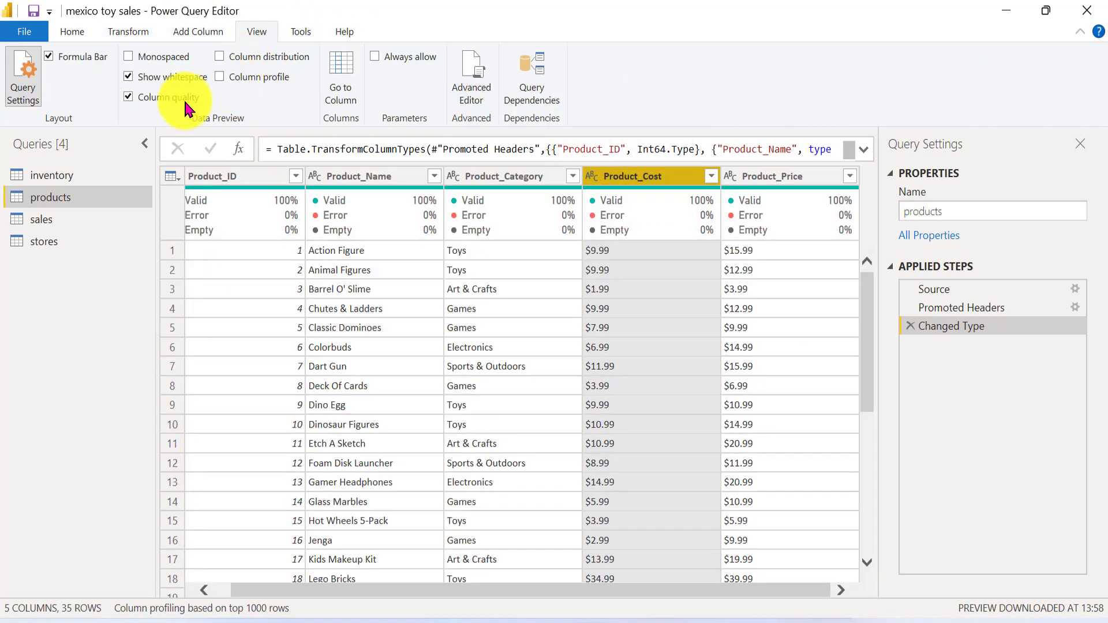
{"action": "left_click", "coordinate": [183, 97]}
Extract the text after the "$" delimiter in the Product_Cost column of the products query
{"action": "left_click", "coordinate": [128, 33]}
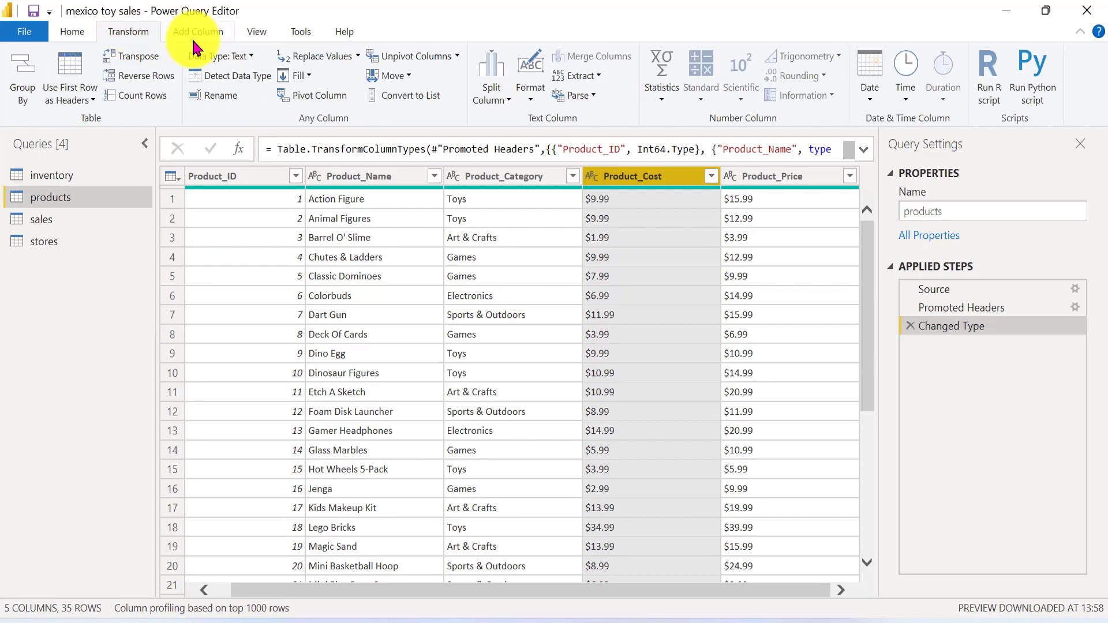
{"action": "left_click", "coordinate": [575, 75]}
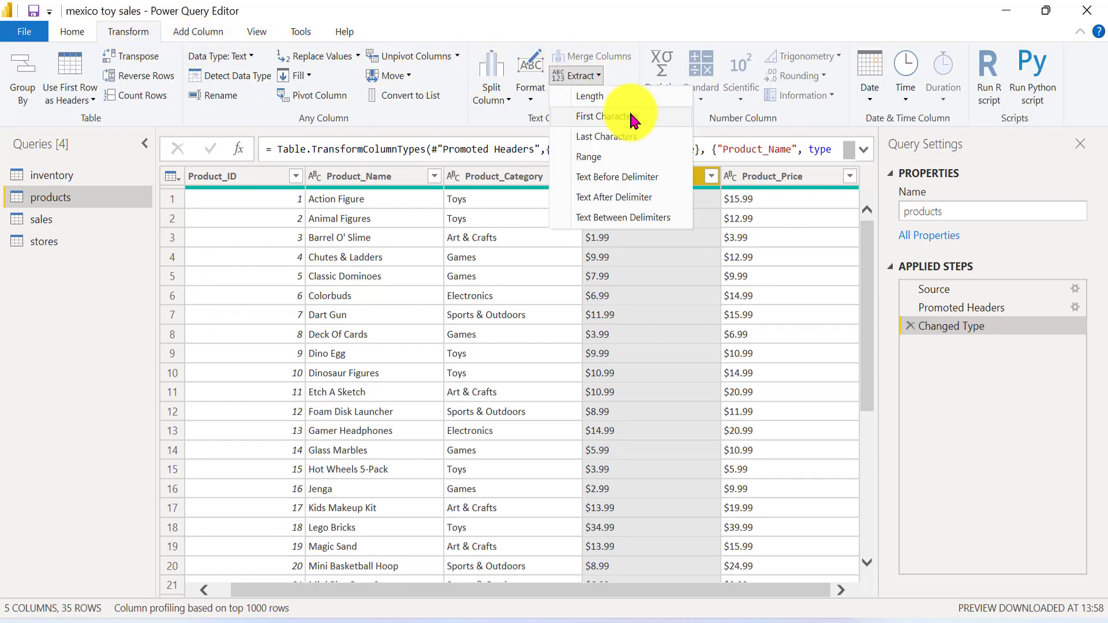
{"action": "left_click", "coordinate": [660, 197]}
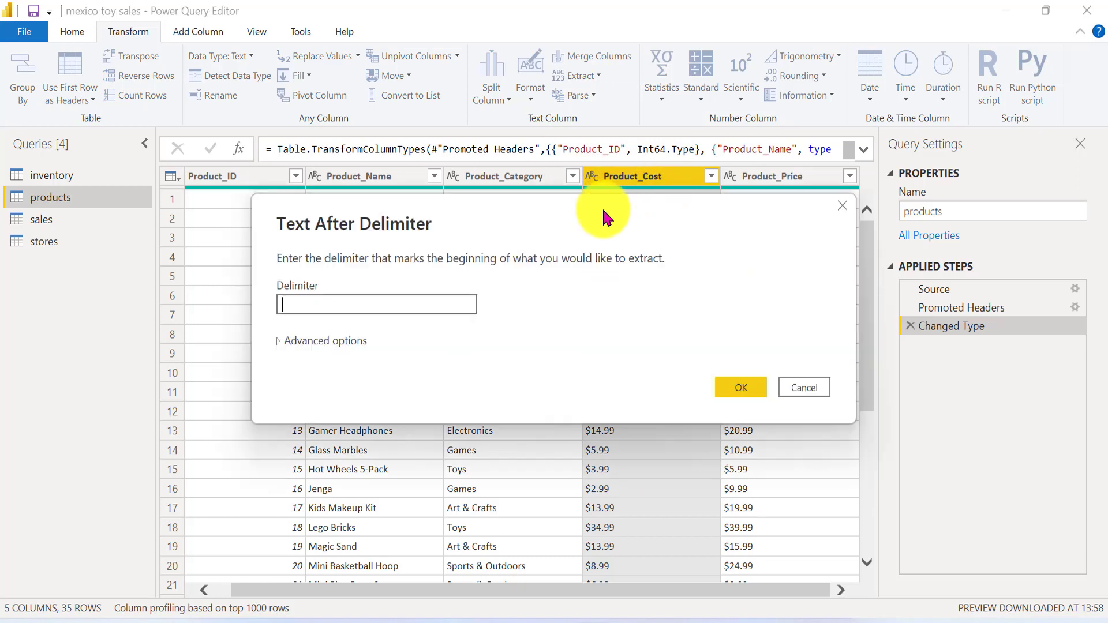
{"action": "left_click", "coordinate": [738, 385]}
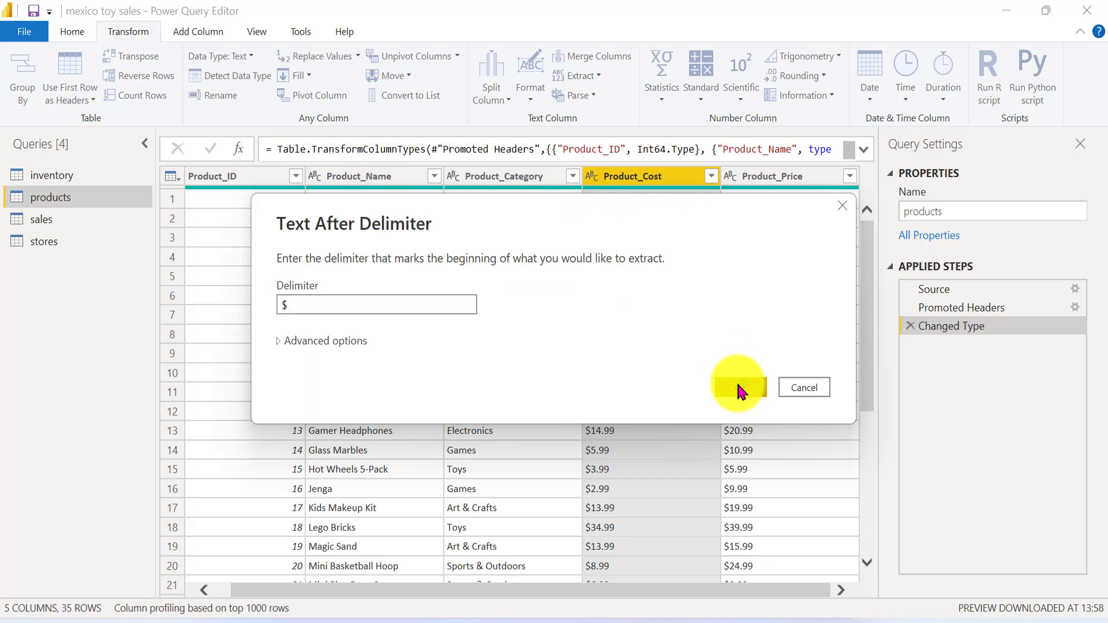
Strip the dollar sign from the Product_Price column by extracting the text after the "$" delimiter
{"action": "left_click", "coordinate": [777, 180]}
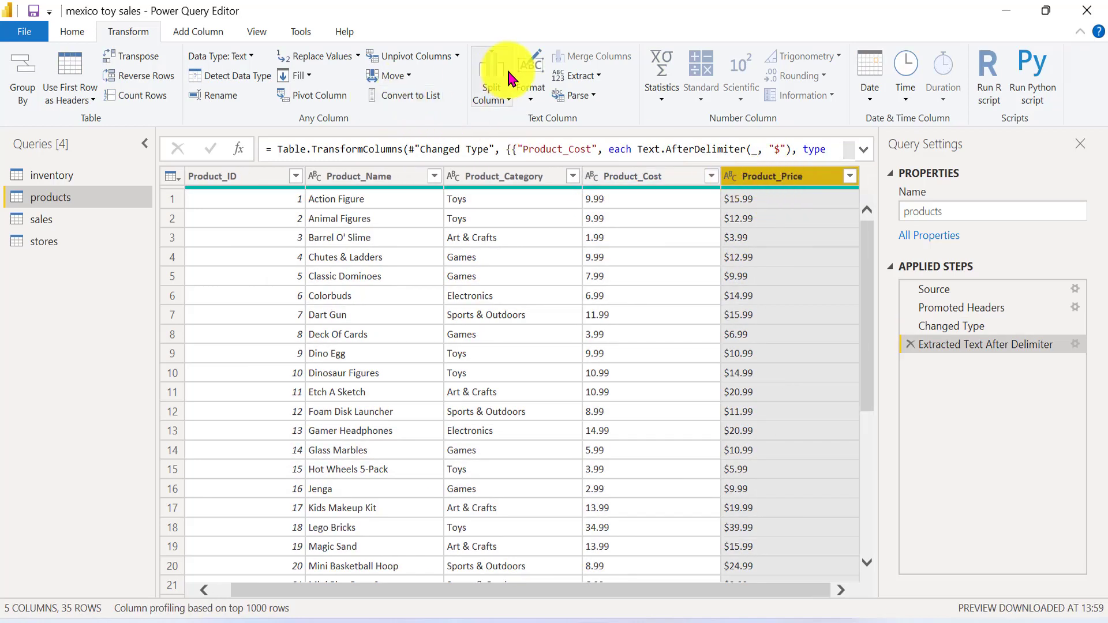
{"action": "left_click", "coordinate": [569, 76]}
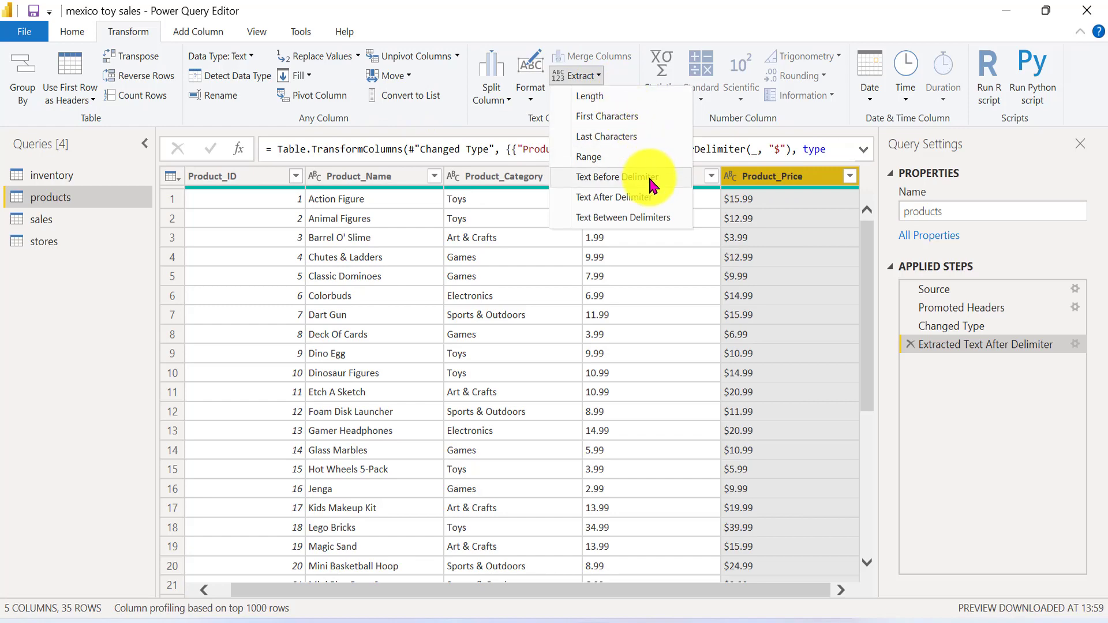
{"action": "left_click", "coordinate": [651, 196]}
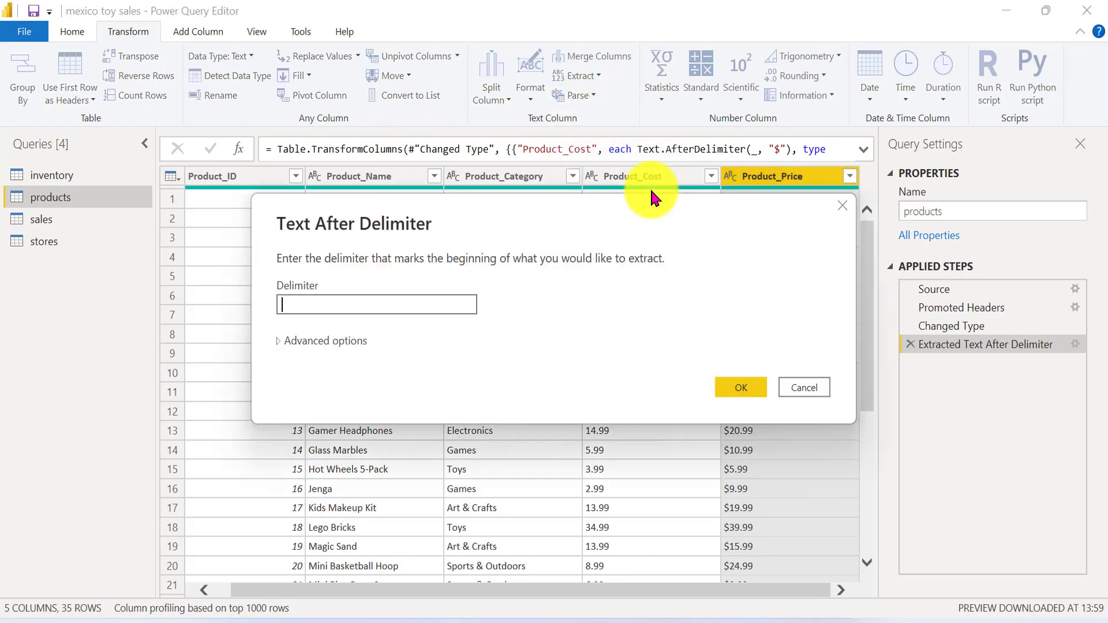
{"action": "type", "text": "$"}
{"action": "left_click", "coordinate": [731, 387]}
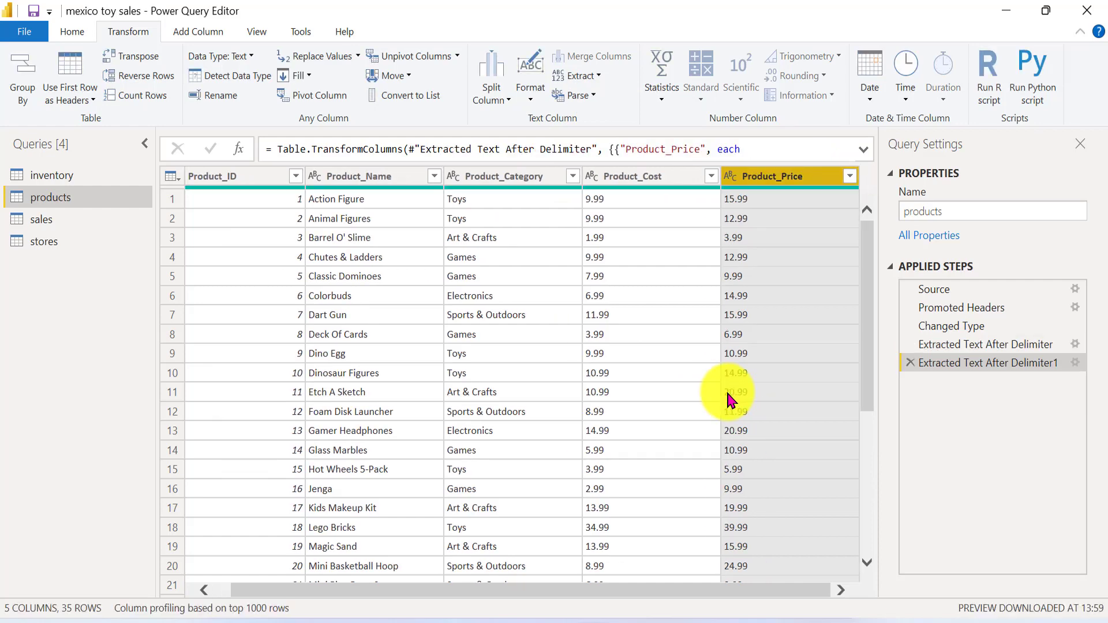
{"action": "left_click", "coordinate": [98, 174]}
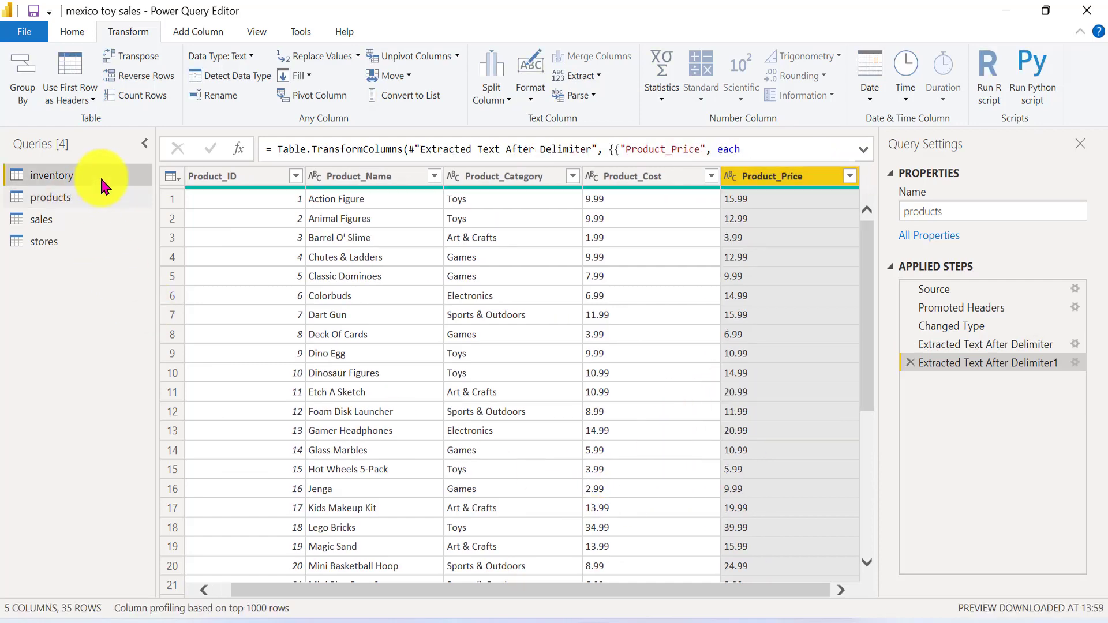
{"action": "left_click", "coordinate": [113, 239]}
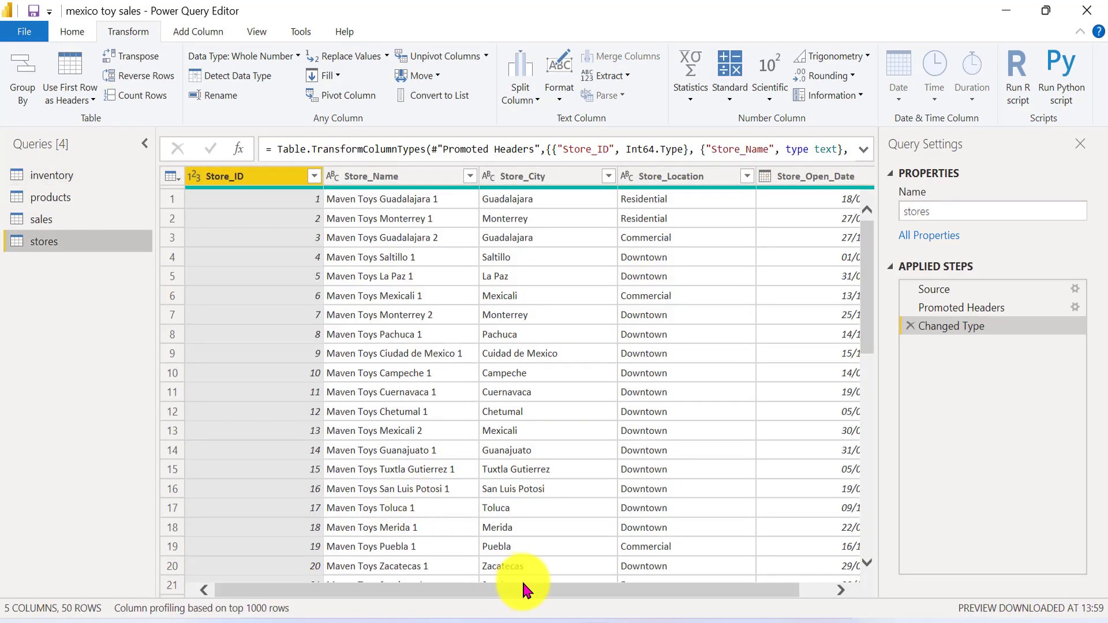
{"action": "left_click", "coordinate": [521, 579]}
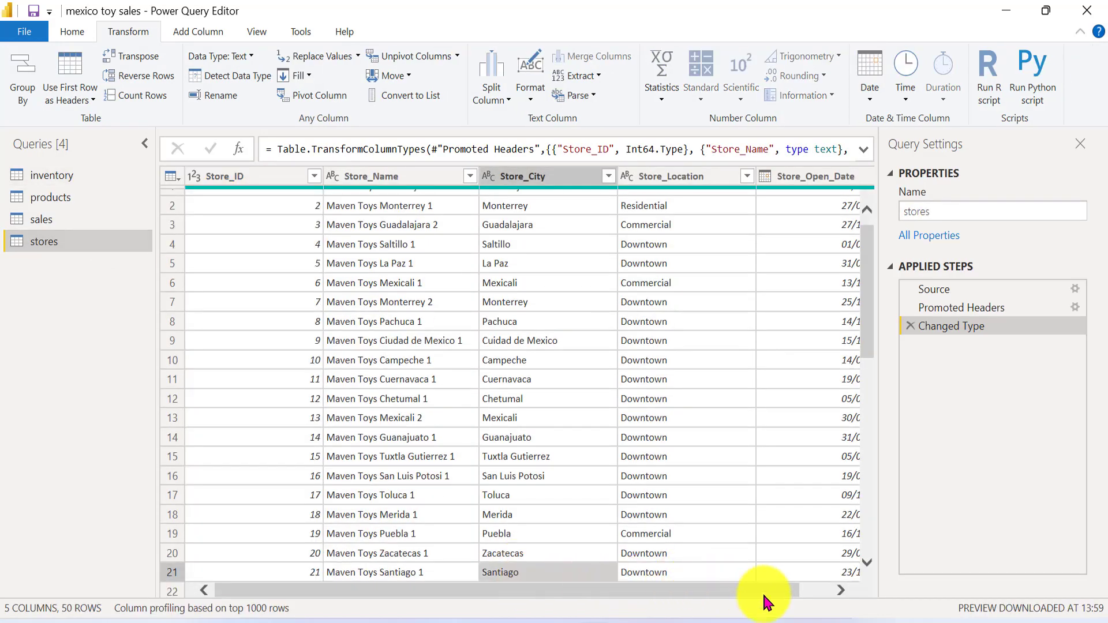
Copy the M code from the calendar pq file in Notepad and add a blank query in Power Query Editor
{"action": "left_click", "coordinate": [791, 619]}
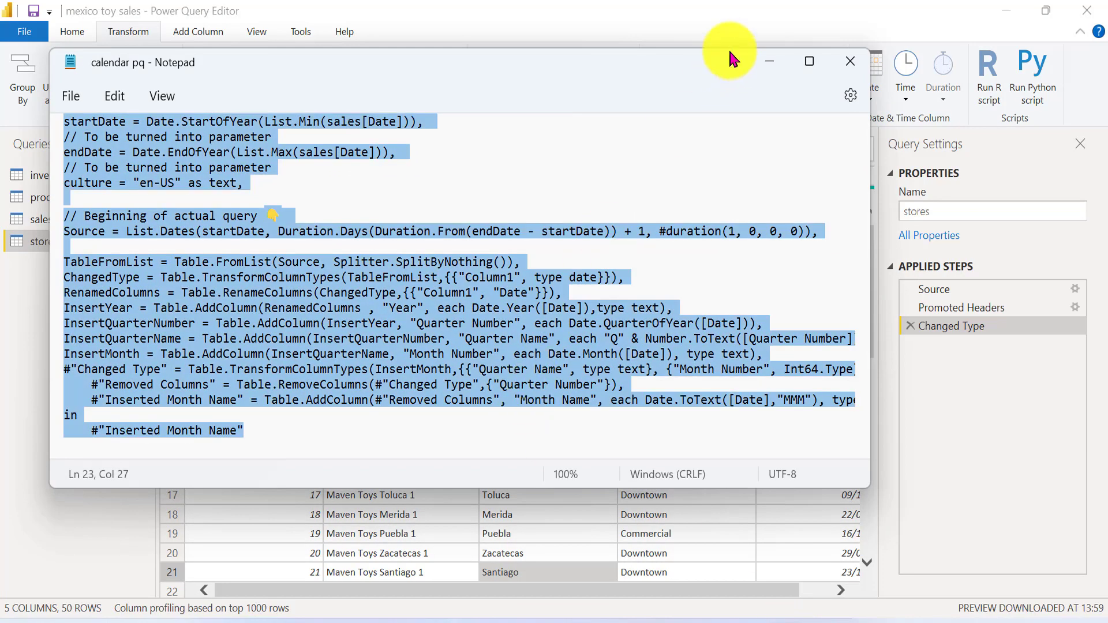
{"action": "left_click", "coordinate": [760, 51]}
{"action": "right_click", "coordinate": [52, 266]}
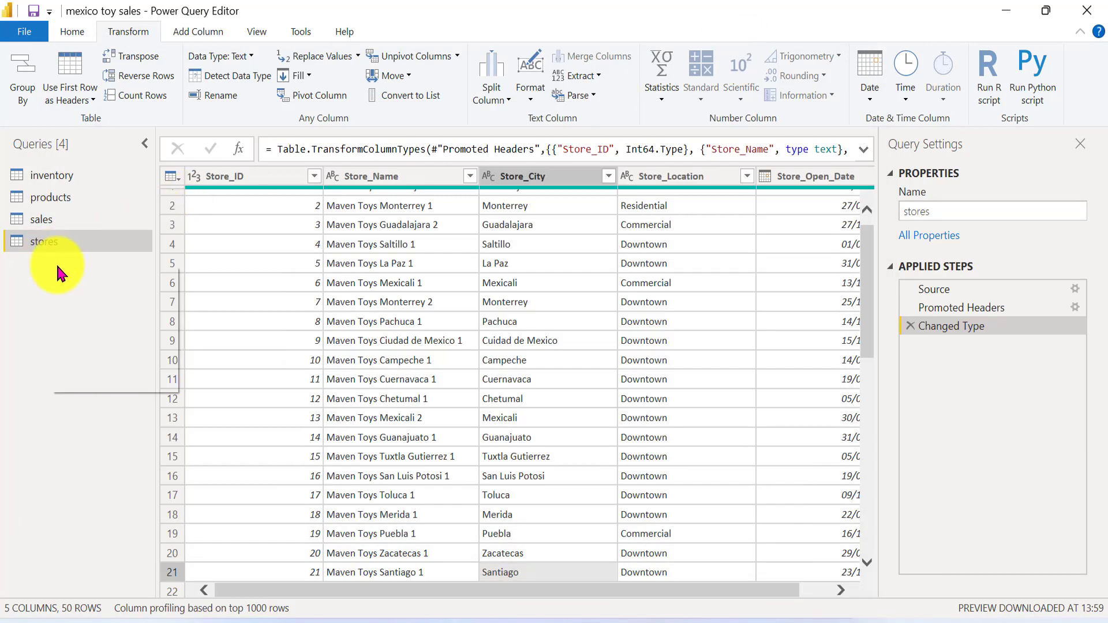
{"action": "mouse_move", "coordinate": [141, 299]}
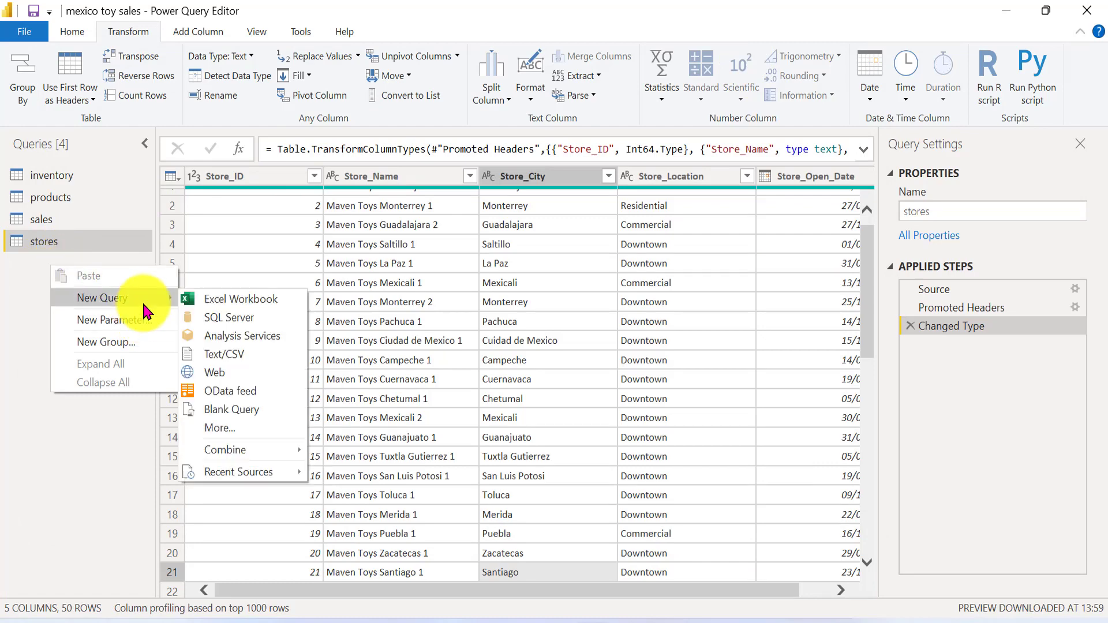
{"action": "left_click", "coordinate": [289, 427]}
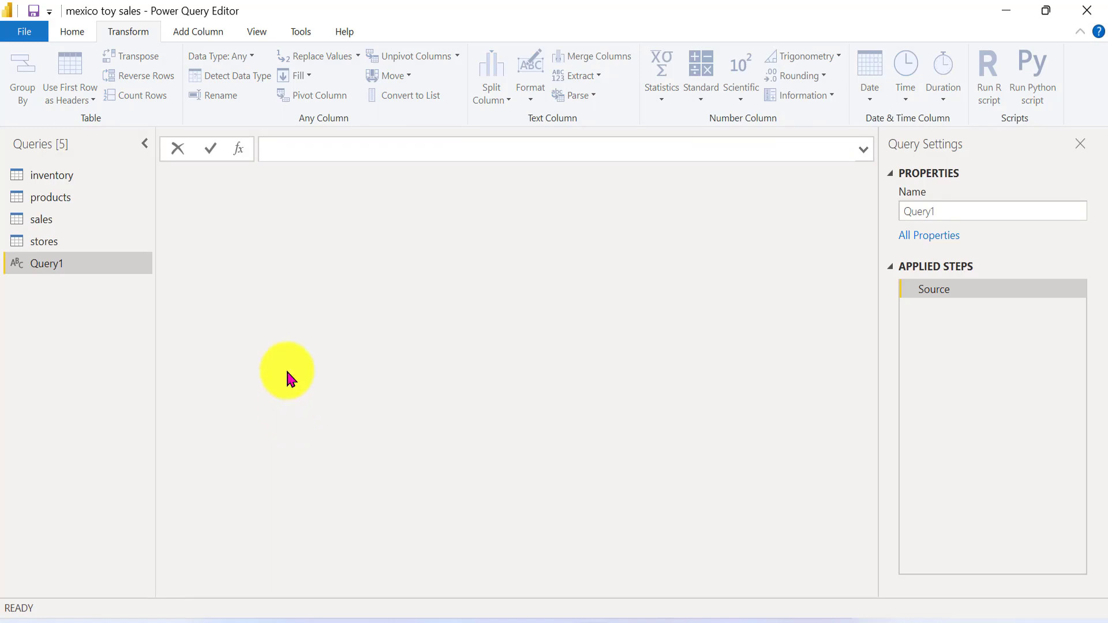
Replace the blank query's entire default code with the copied calendar M code using the Advanced Editor
{"action": "left_click", "coordinate": [263, 31]}
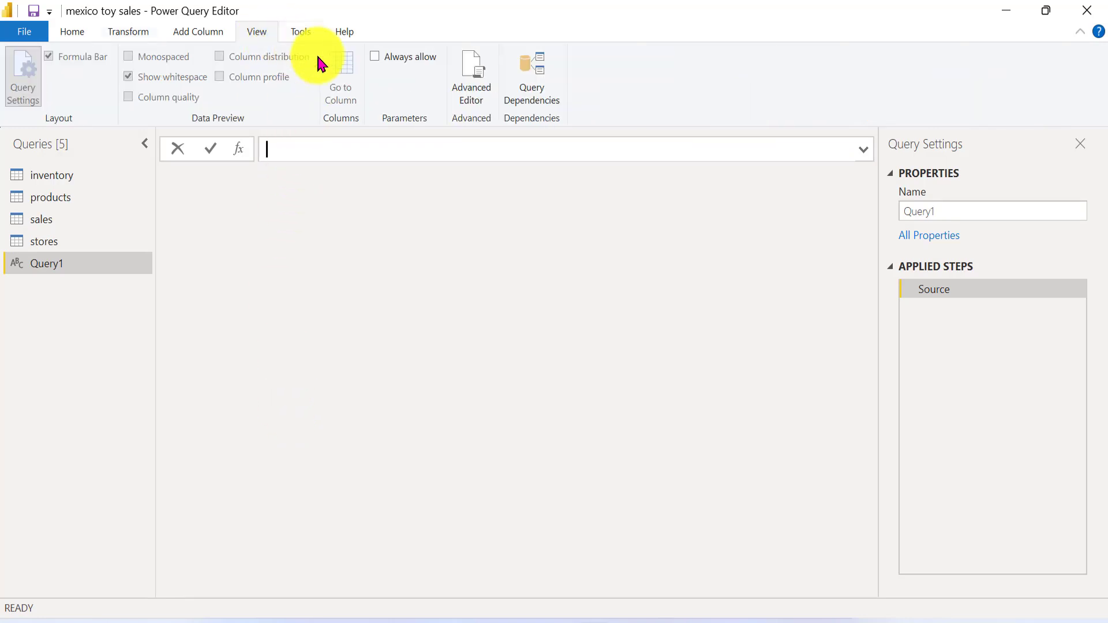
{"action": "left_click", "coordinate": [471, 82]}
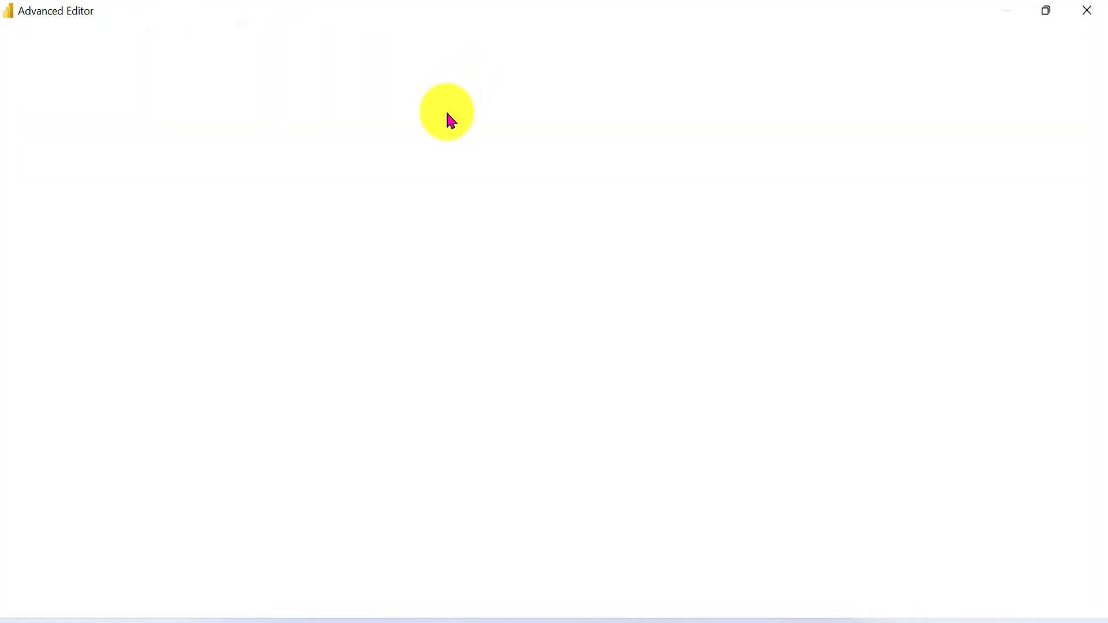
{"action": "key", "text": "ctrl+a"}
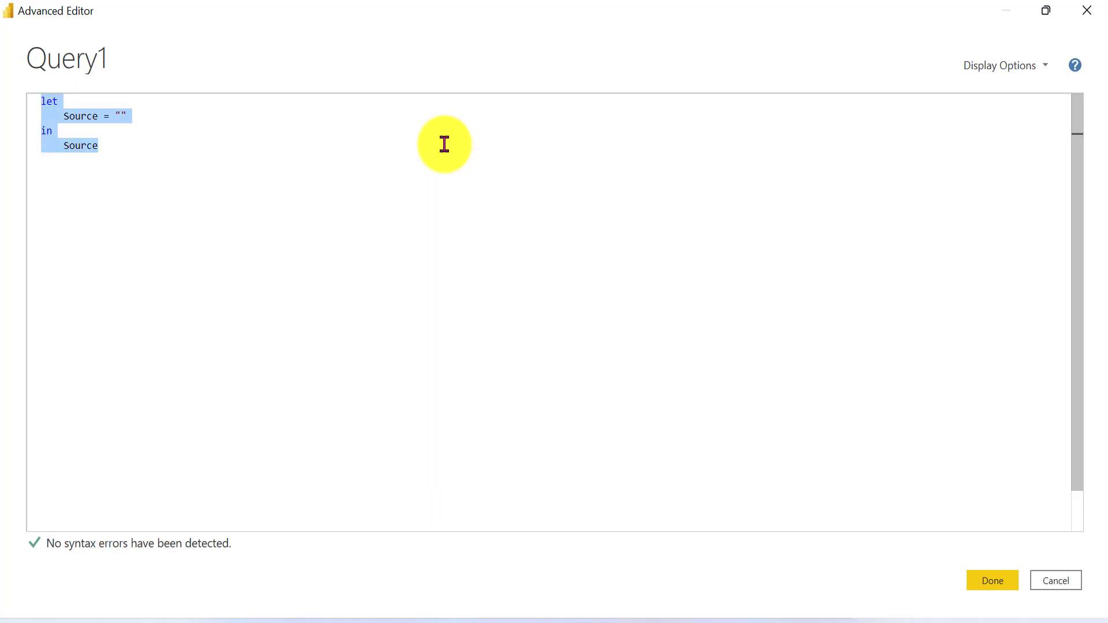
{"action": "key", "text": "ctrl+v"}
{"action": "left_click", "coordinate": [993, 581]}
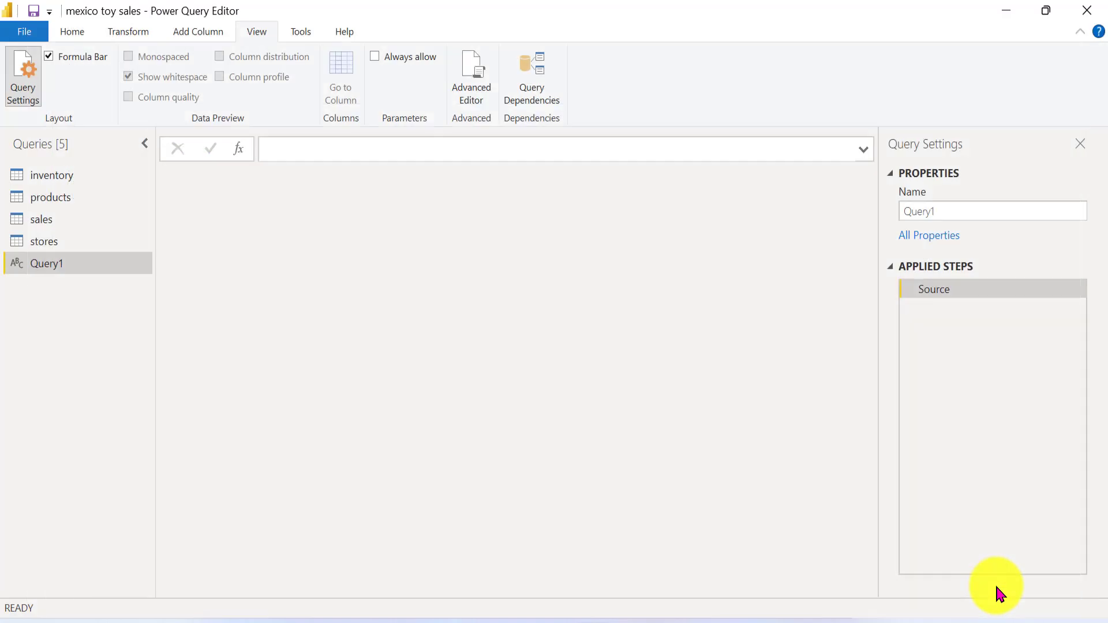
Rename the new date query as Calendar
{"action": "left_click", "coordinate": [978, 210]}
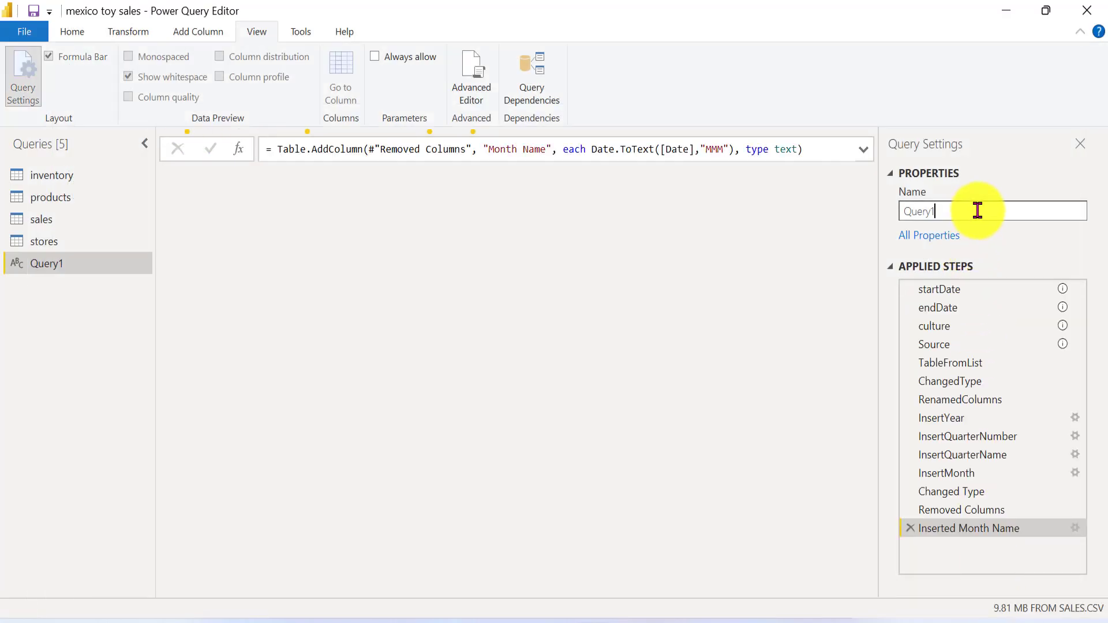
{"action": "double_click", "coordinate": [977, 211]}
{"action": "type", "text": "d"}
{"action": "type", "text": "Calendar"}
{"action": "key", "text": "Return"}
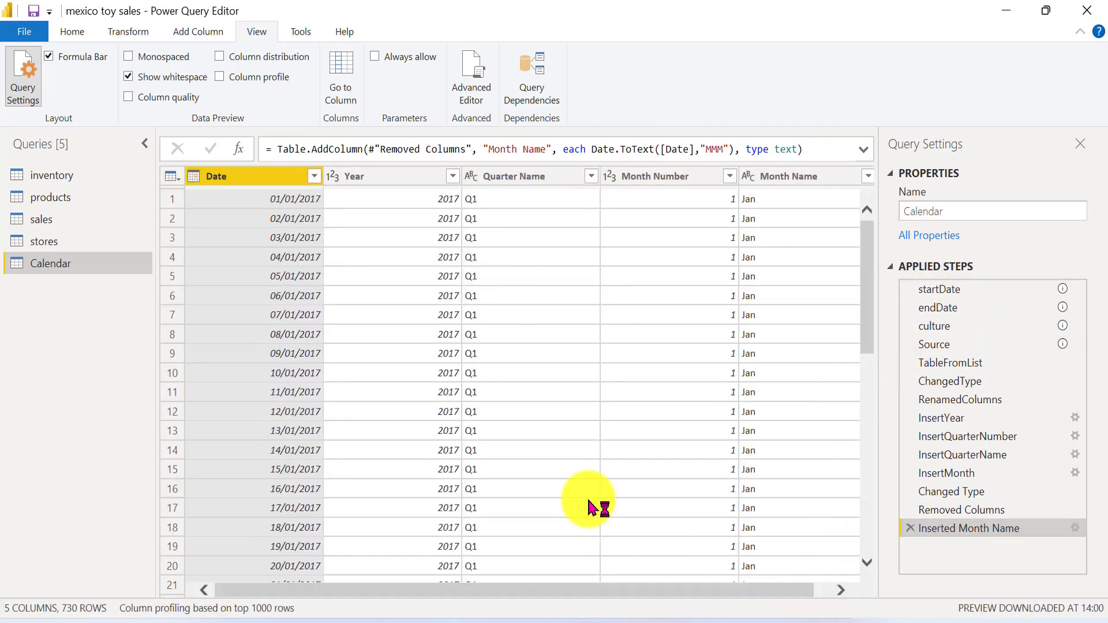
Close Power Query Editor and apply all queries to load the tables into the Power BI report
{"action": "left_click", "coordinate": [85, 228]}
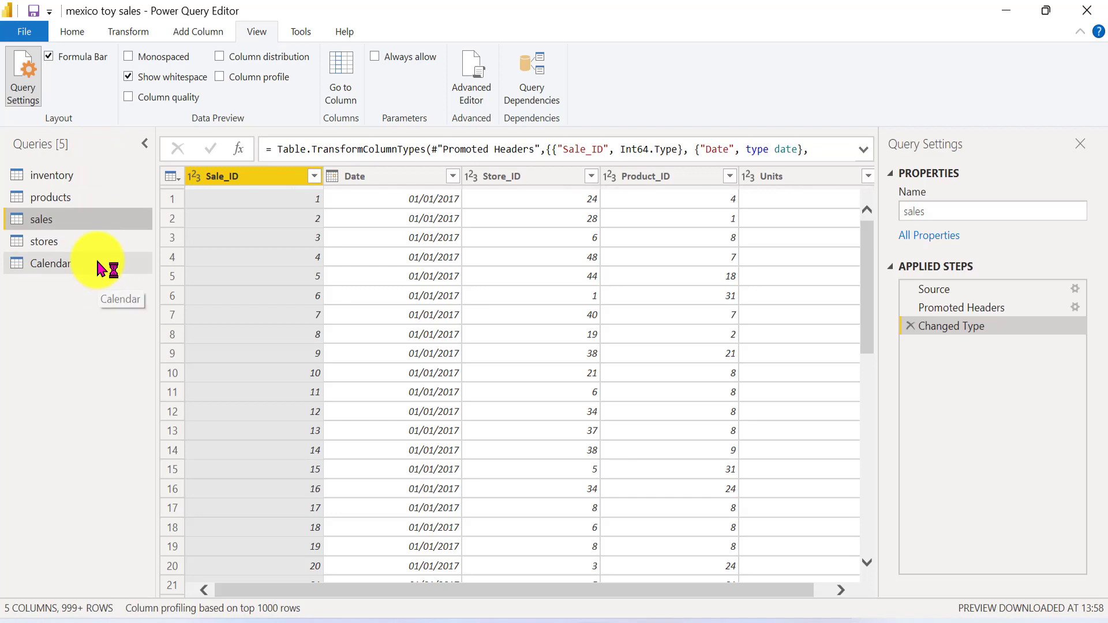
{"action": "left_click", "coordinate": [72, 31]}
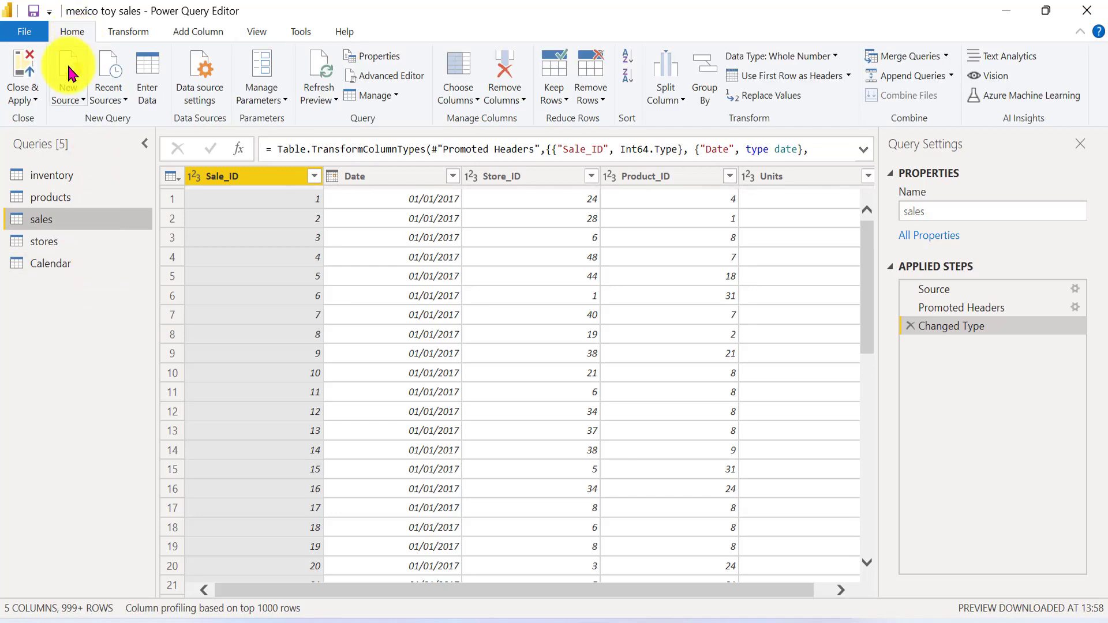
{"action": "left_click", "coordinate": [26, 107]}
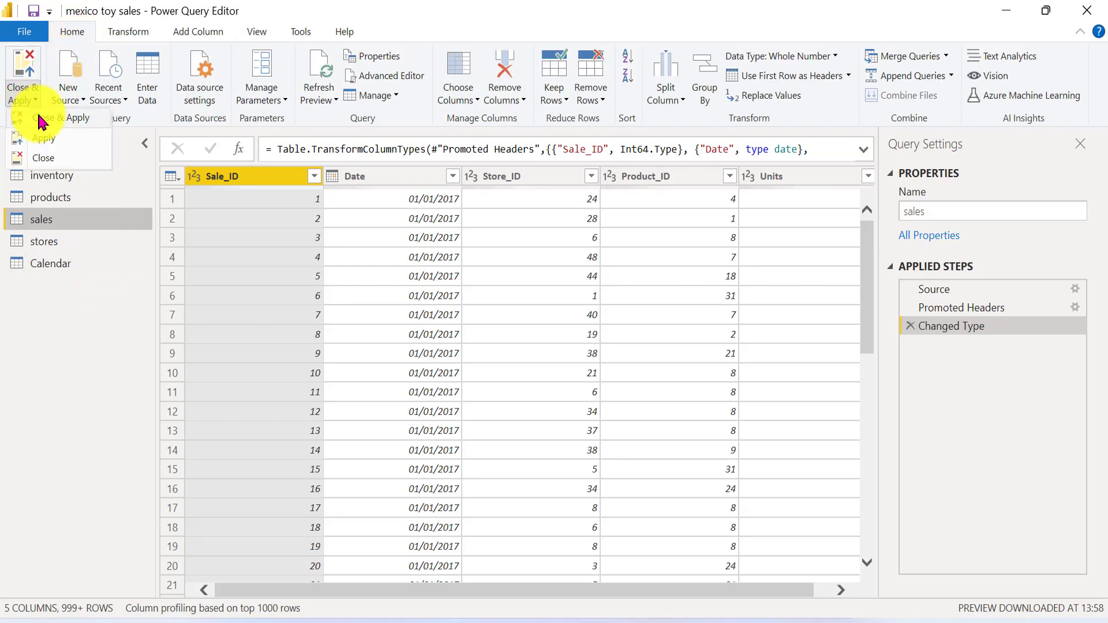
{"action": "left_click", "coordinate": [98, 123]}
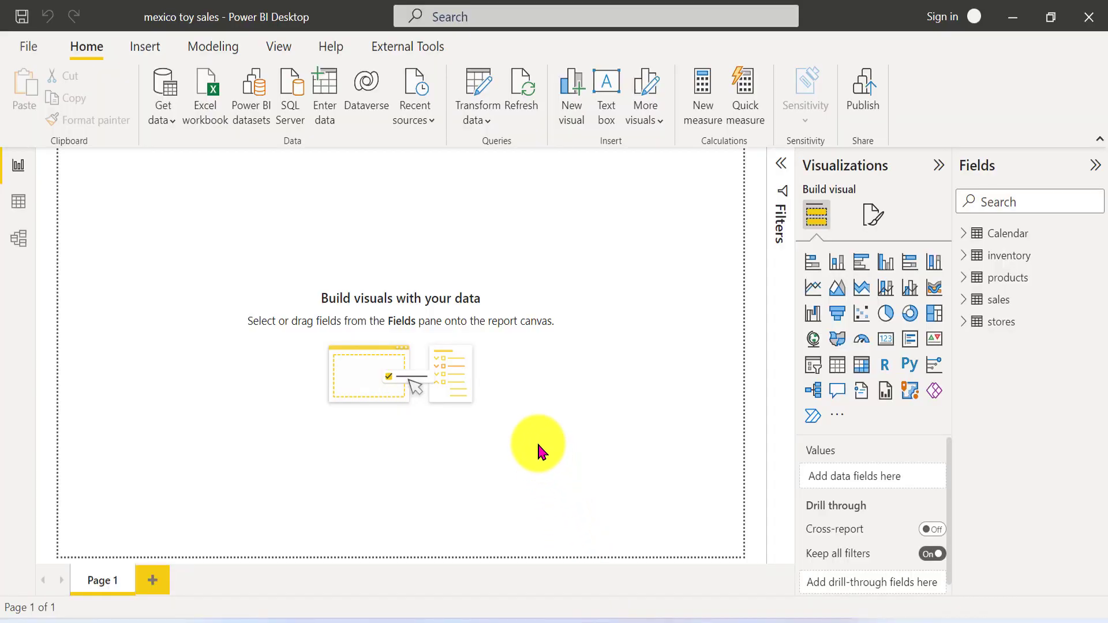
Open the model view with the side panes collapsed and reposition the products and sales tables so the relationship lines are clear
{"action": "left_click", "coordinate": [18, 239]}
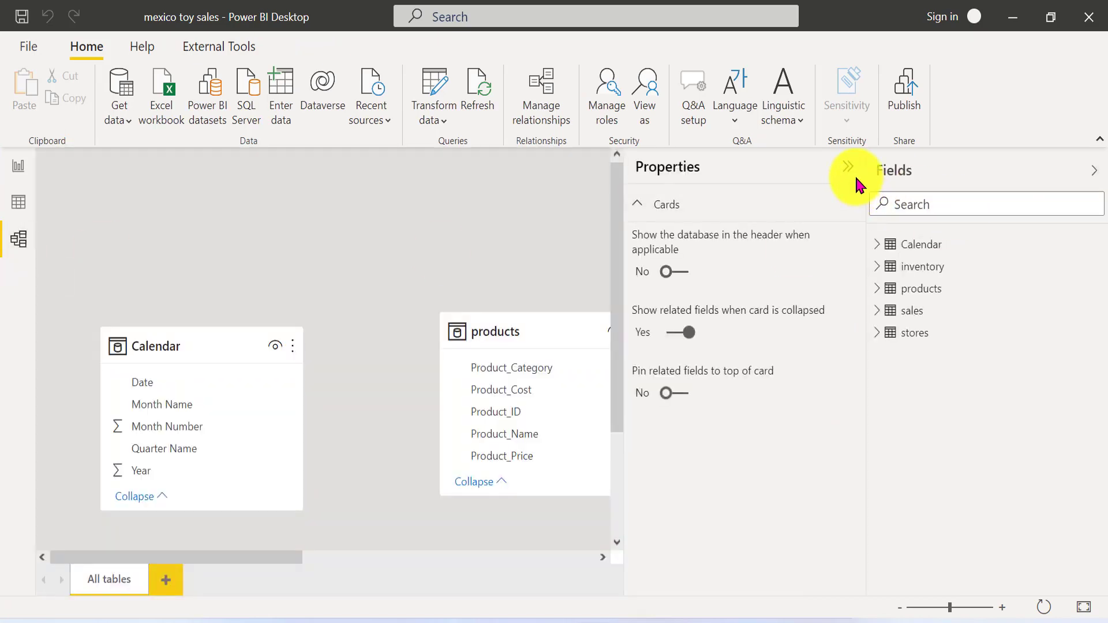
{"action": "left_click", "coordinate": [849, 170]}
{"action": "left_click", "coordinate": [1090, 173]}
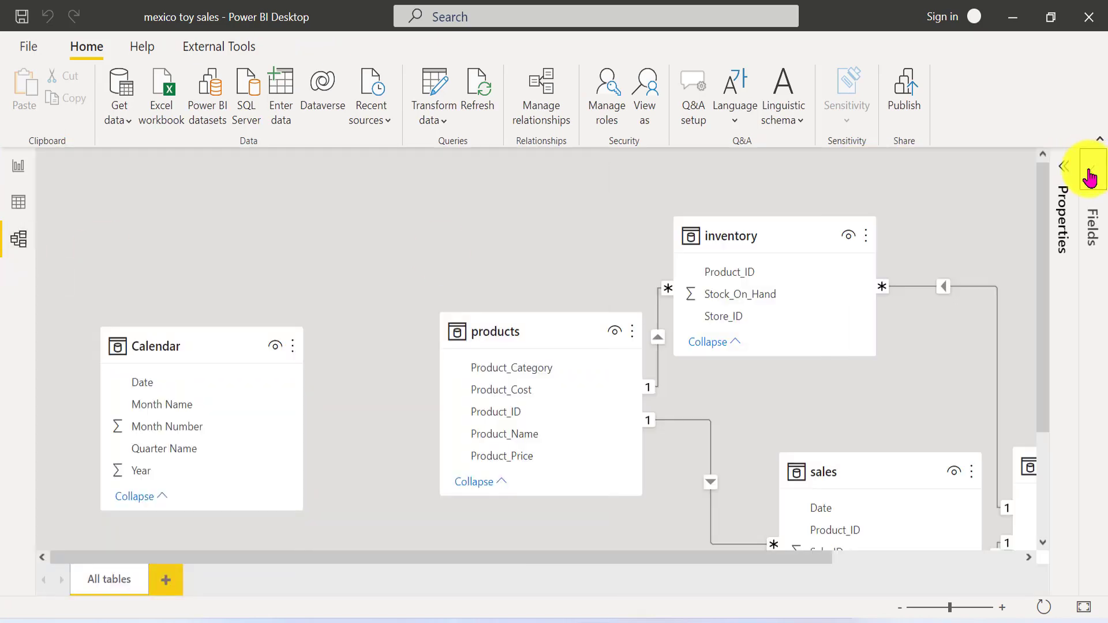
{"action": "scroll", "coordinate": [629, 235], "scroll_direction": "down", "scroll_amount": 3}
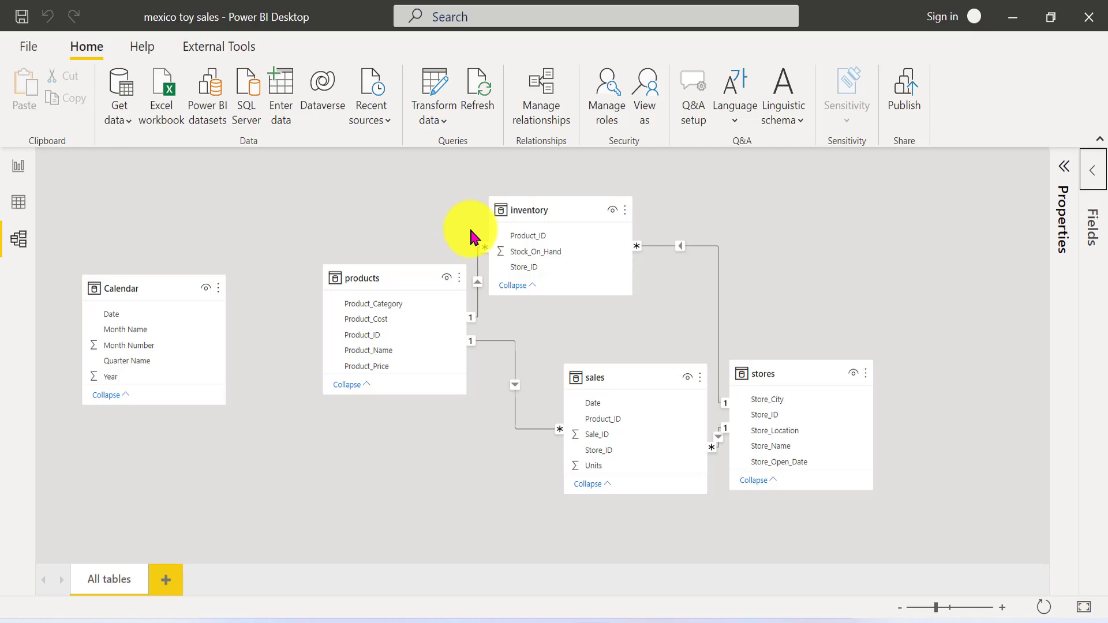
{"action": "left_click_drag", "start_coordinate": [400, 278], "coordinate": [359, 257]}
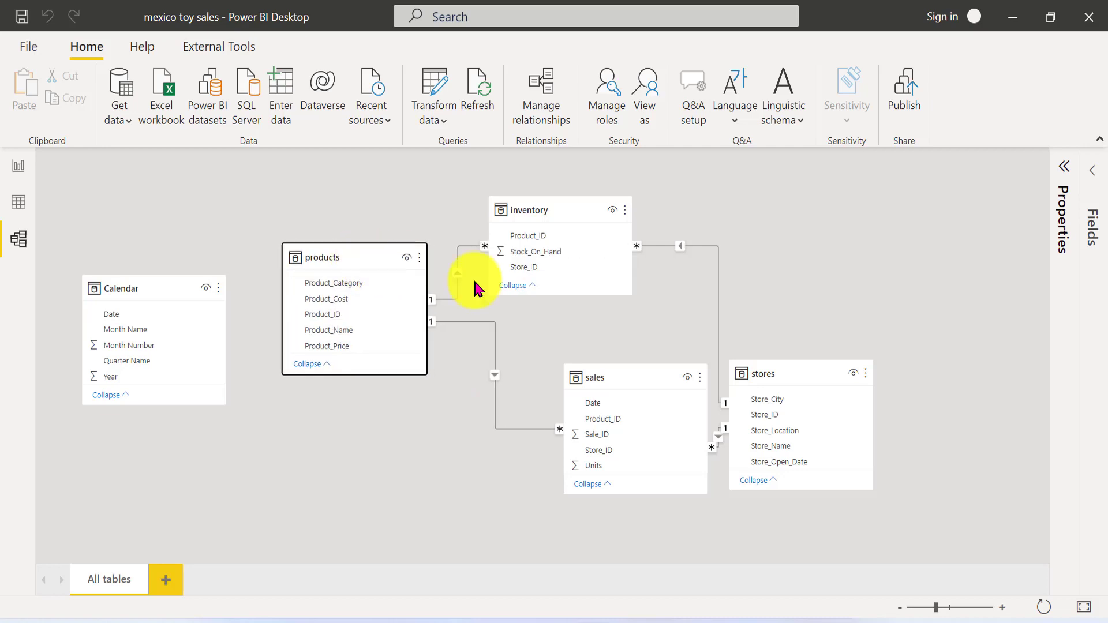
{"action": "left_click_drag", "start_coordinate": [623, 380], "coordinate": [502, 421]}
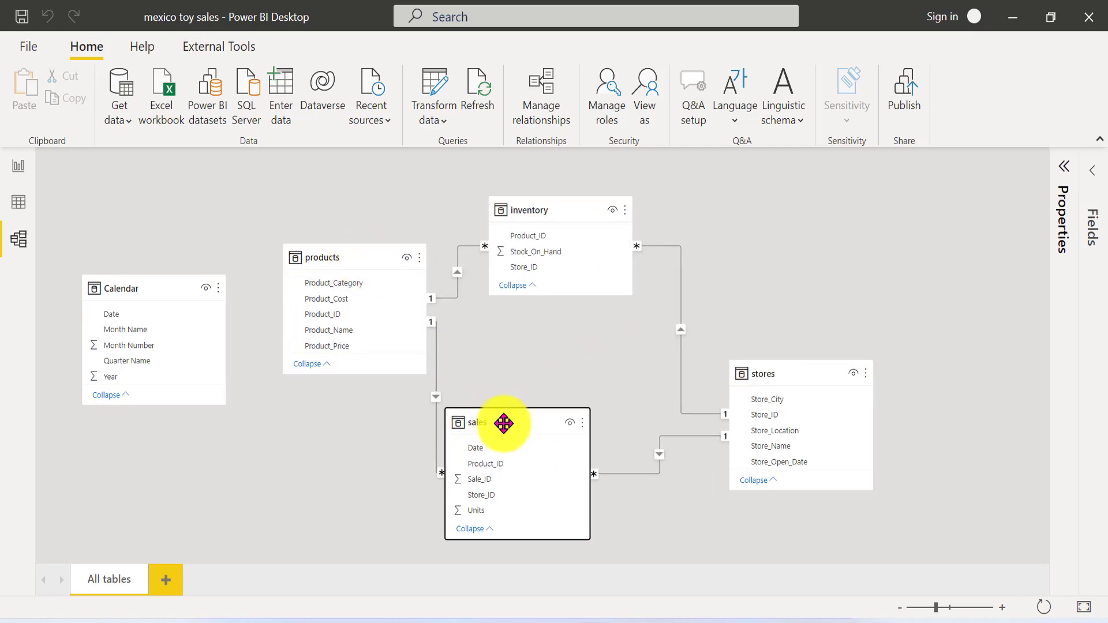
Delete the Store_ID relationship between the inventory and stores tables
{"action": "left_click", "coordinate": [682, 397]}
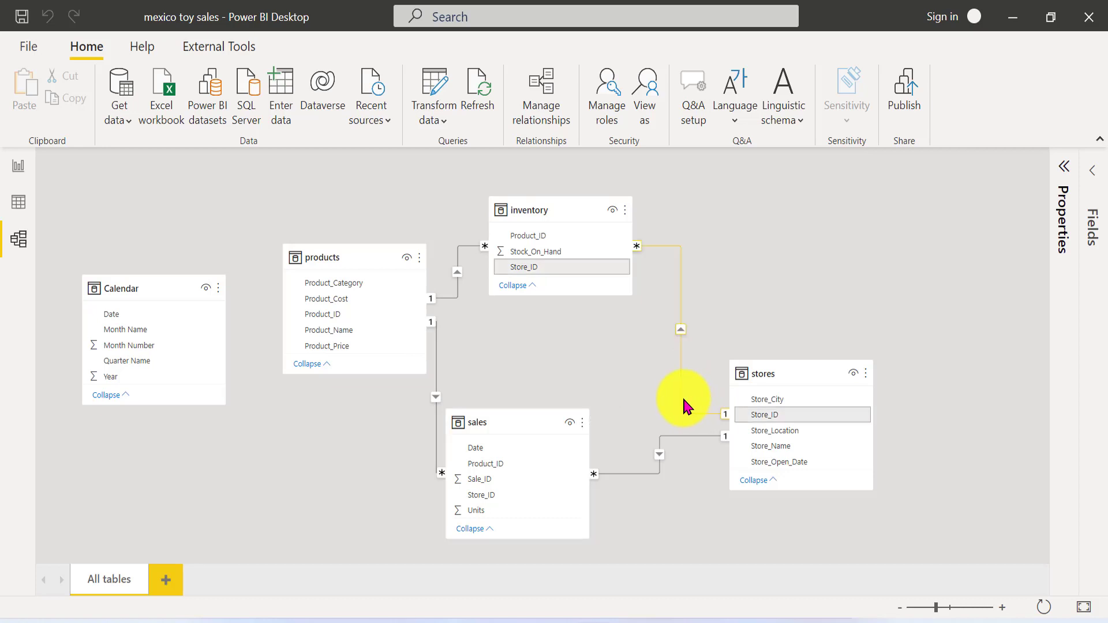
{"action": "left_click", "coordinate": [697, 415]}
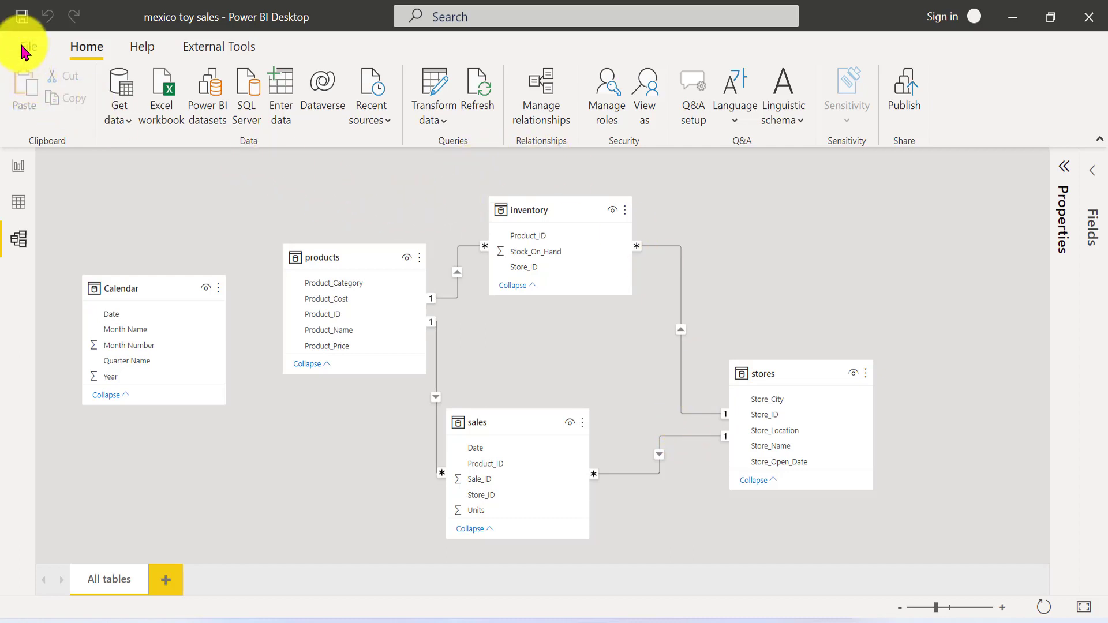
{"action": "key", "text": "Delete"}
{"action": "left_click", "coordinate": [658, 359]}
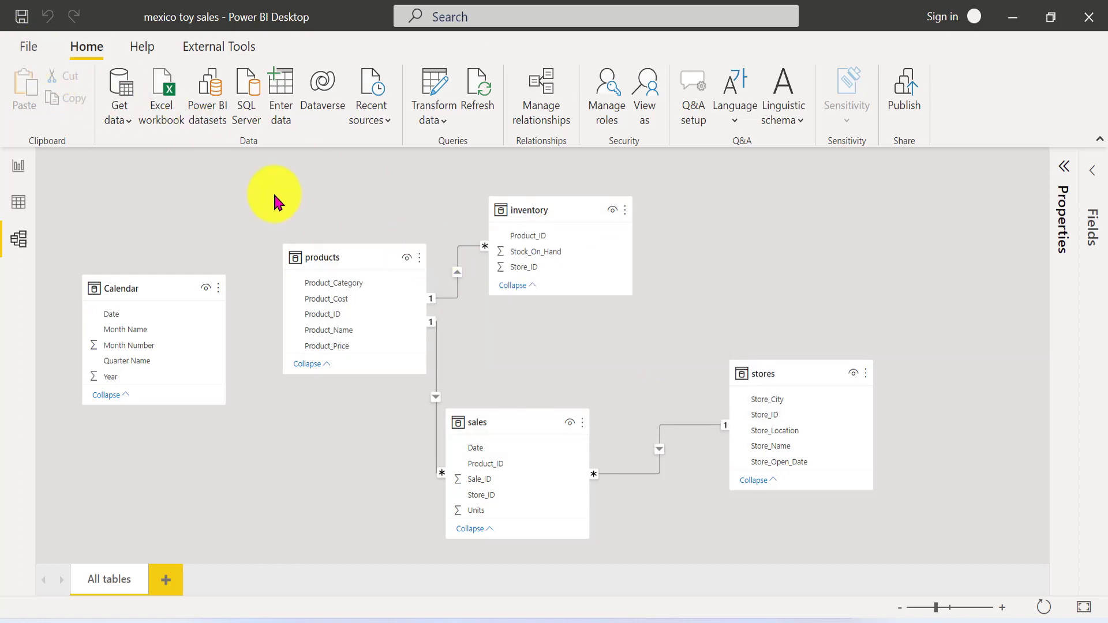
Turn off autodetecting new relationships after data is loaded in the current file's data load options
{"action": "left_click", "coordinate": [29, 48]}
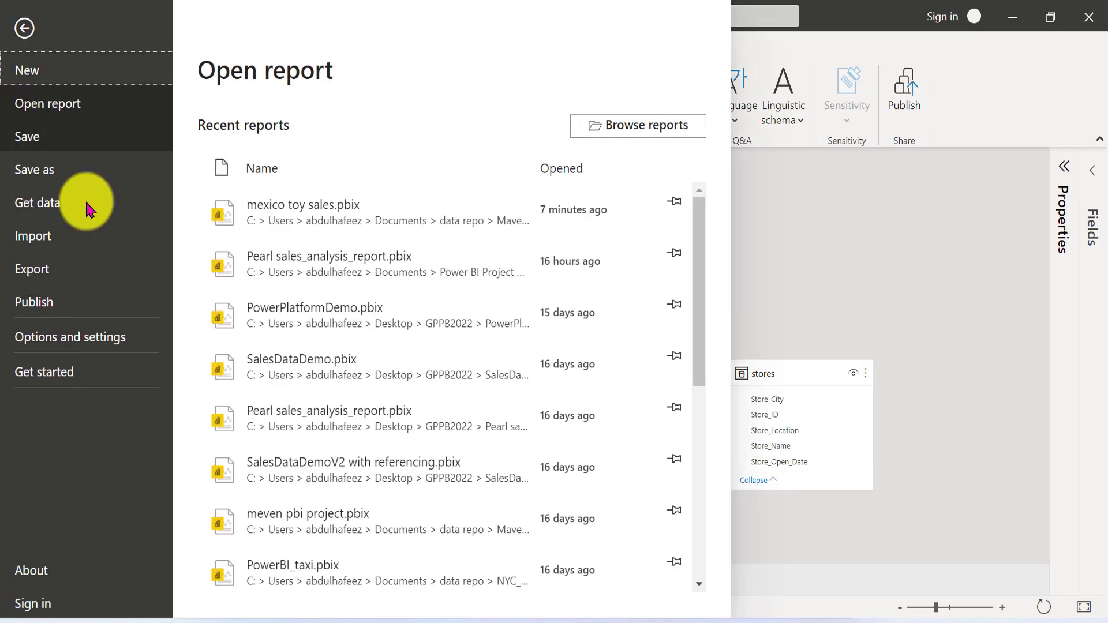
{"action": "left_click", "coordinate": [101, 335]}
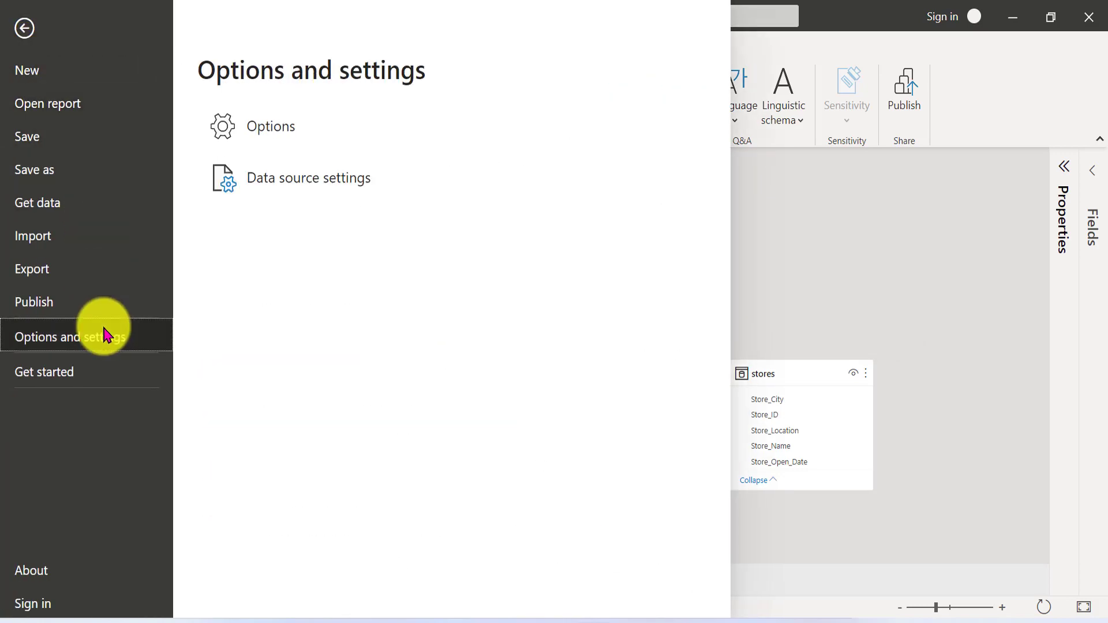
{"action": "left_click", "coordinate": [356, 138]}
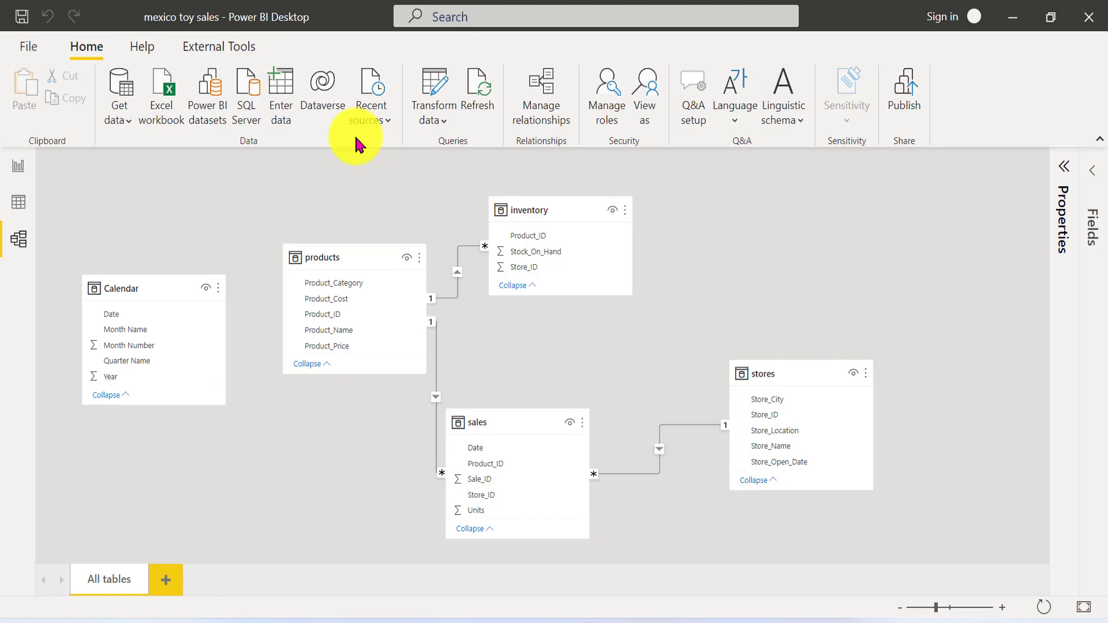
{"action": "left_click", "coordinate": [22, 49]}
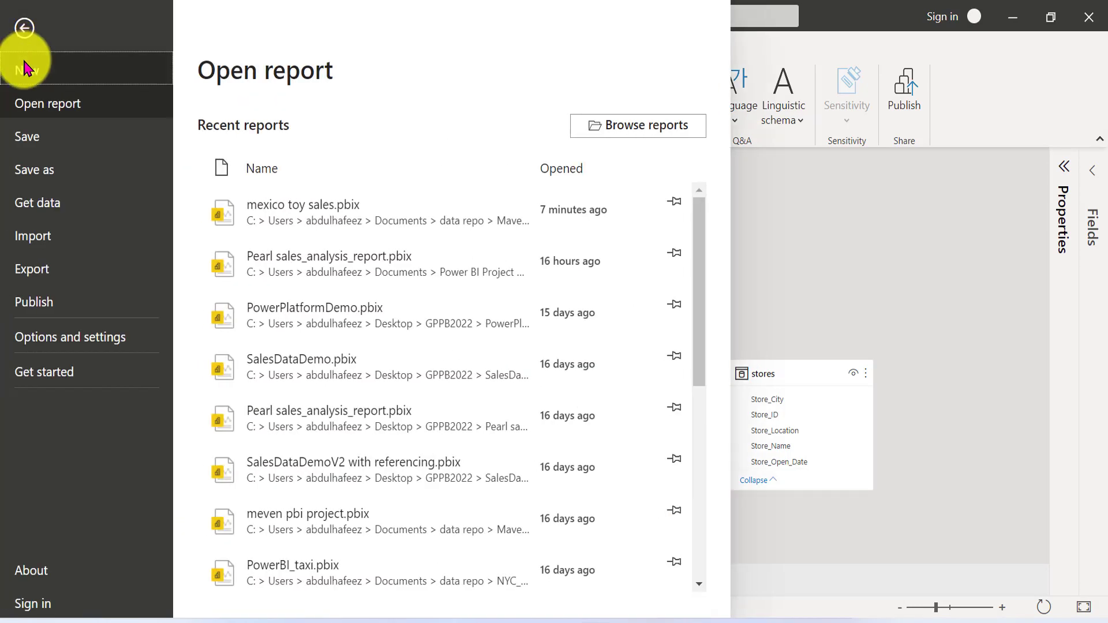
{"action": "left_click", "coordinate": [103, 333]}
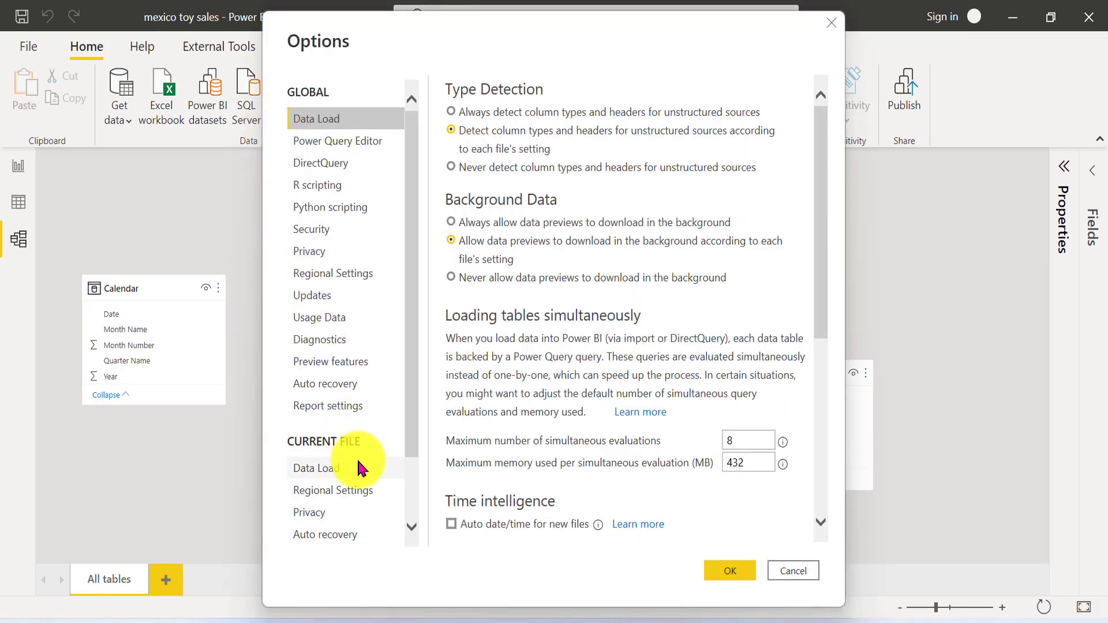
{"action": "left_click", "coordinate": [358, 462]}
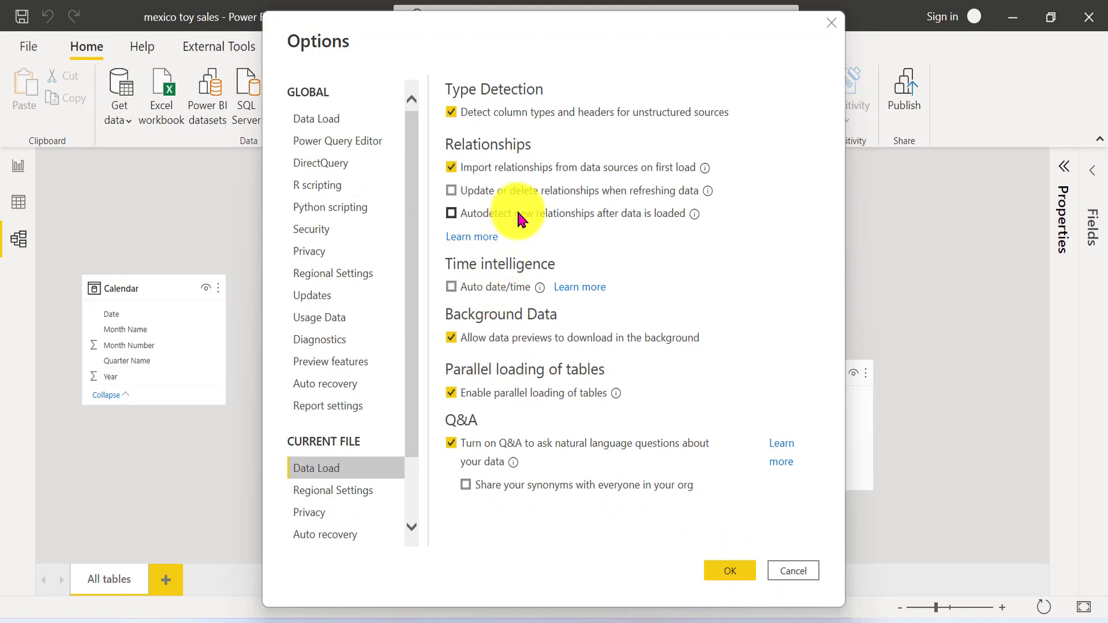
{"action": "left_click", "coordinate": [727, 574]}
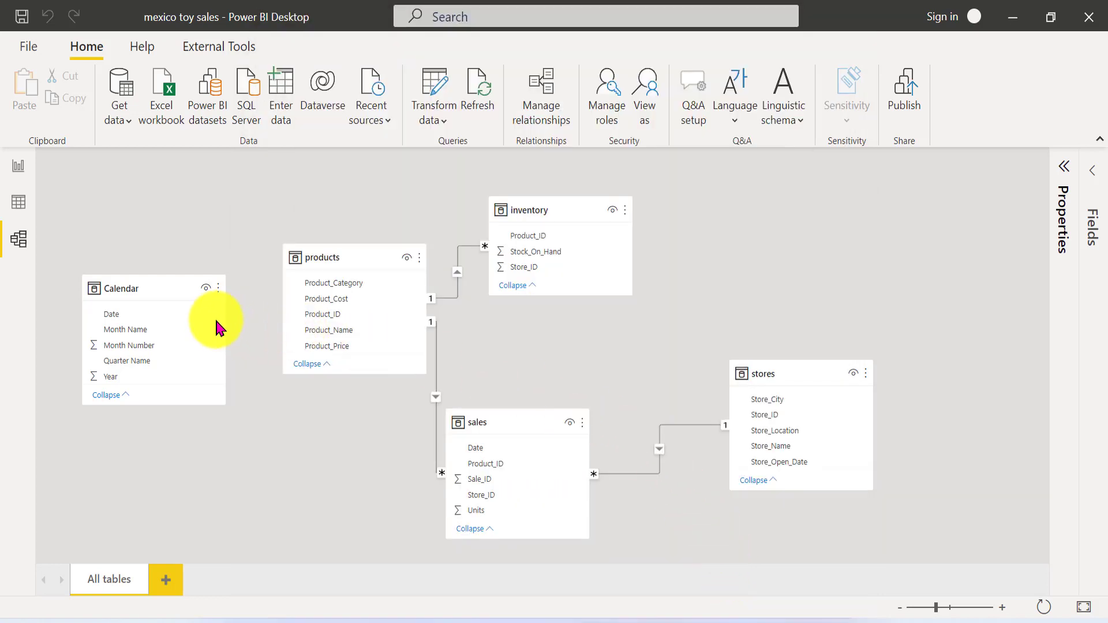
Create a relationship from Calendar Date to sales Date and space the products and inventory tables apart
{"action": "left_click", "coordinate": [195, 313]}
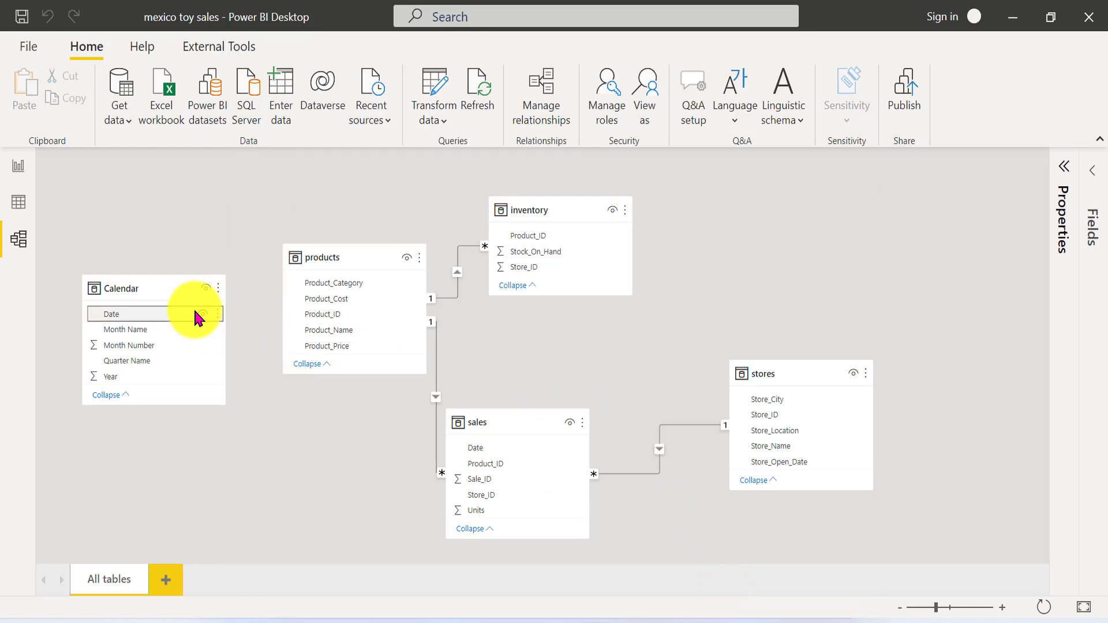
{"action": "left_click_drag", "start_coordinate": [195, 311], "coordinate": [477, 454]}
{"action": "left_click_drag", "start_coordinate": [351, 250], "coordinate": [434, 203]}
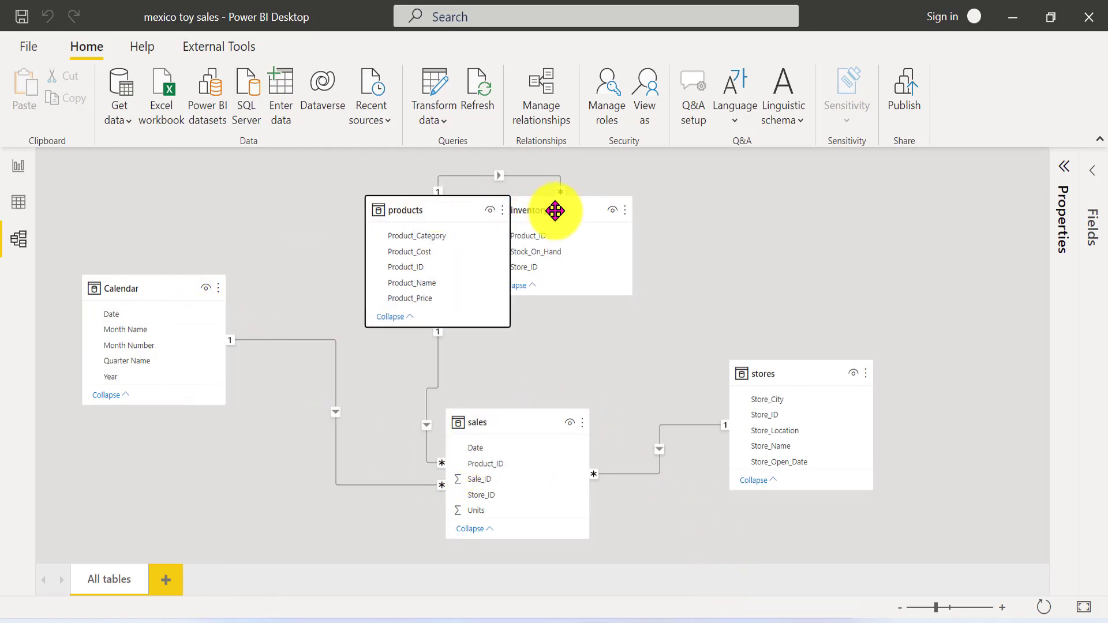
{"action": "left_click_drag", "start_coordinate": [559, 213], "coordinate": [759, 225]}
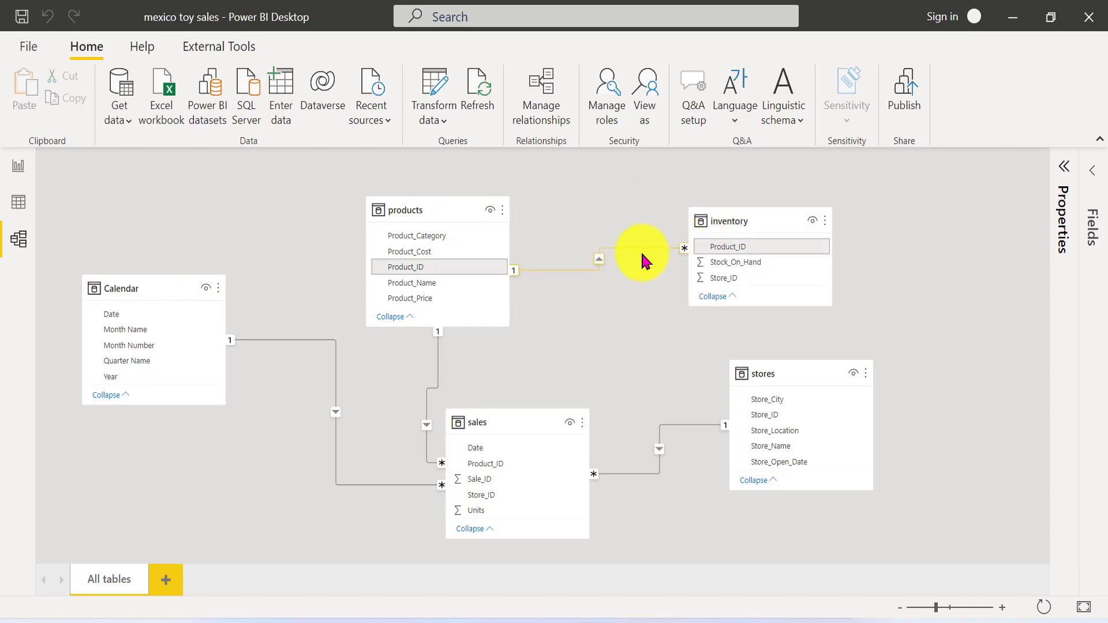
Delete the Product_ID relationship between the products and inventory tables
{"action": "right_click", "coordinate": [641, 255]}
{"action": "left_click", "coordinate": [668, 271]}
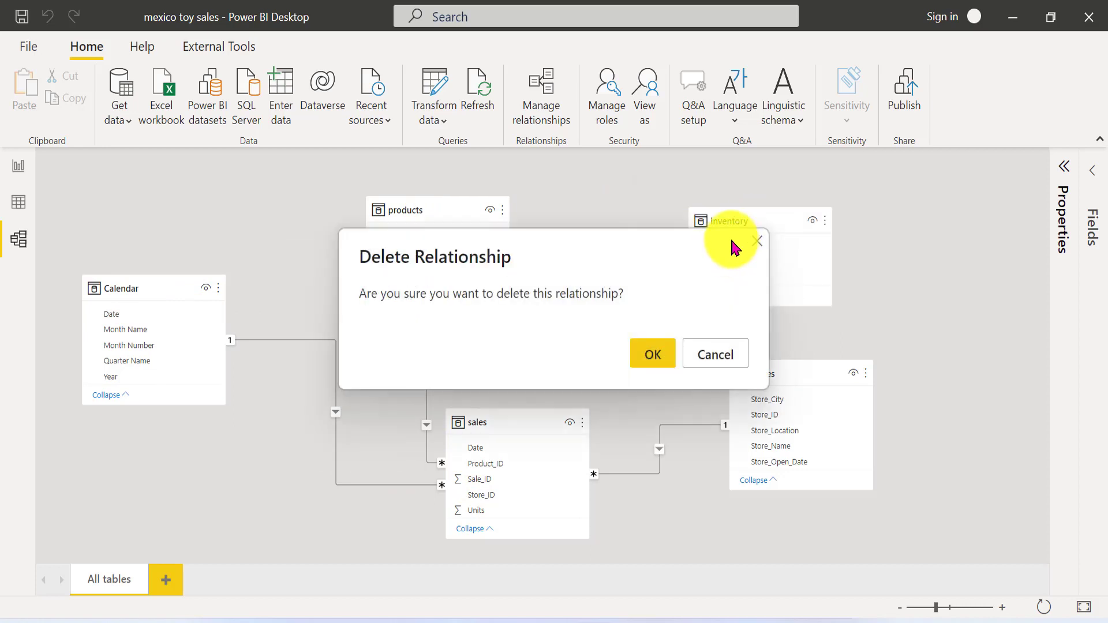
{"action": "left_click", "coordinate": [663, 361]}
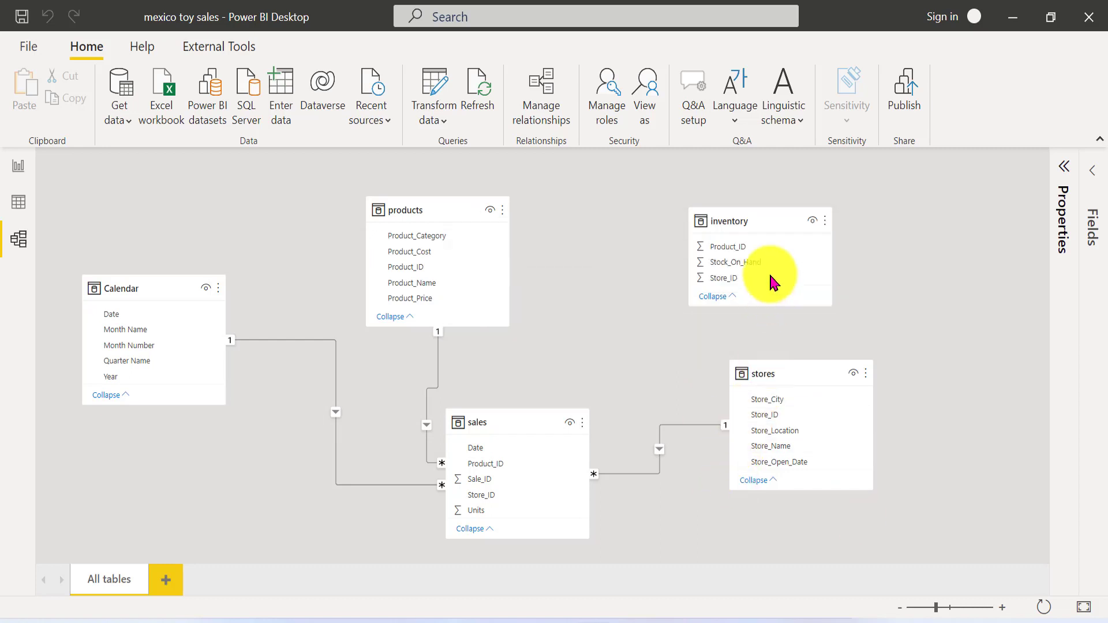
Move the inventory table farther from products and relate its Store_ID to Store_ID in the stores table
{"action": "left_click_drag", "start_coordinate": [755, 221], "coordinate": [871, 211]}
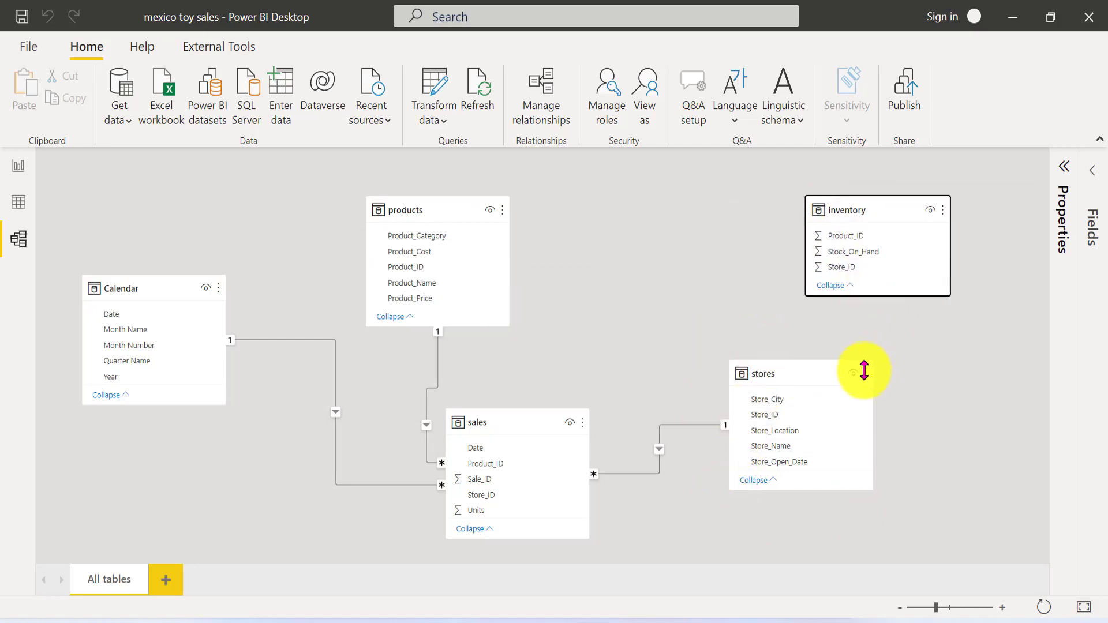
{"action": "left_click_drag", "start_coordinate": [871, 267], "coordinate": [831, 409]}
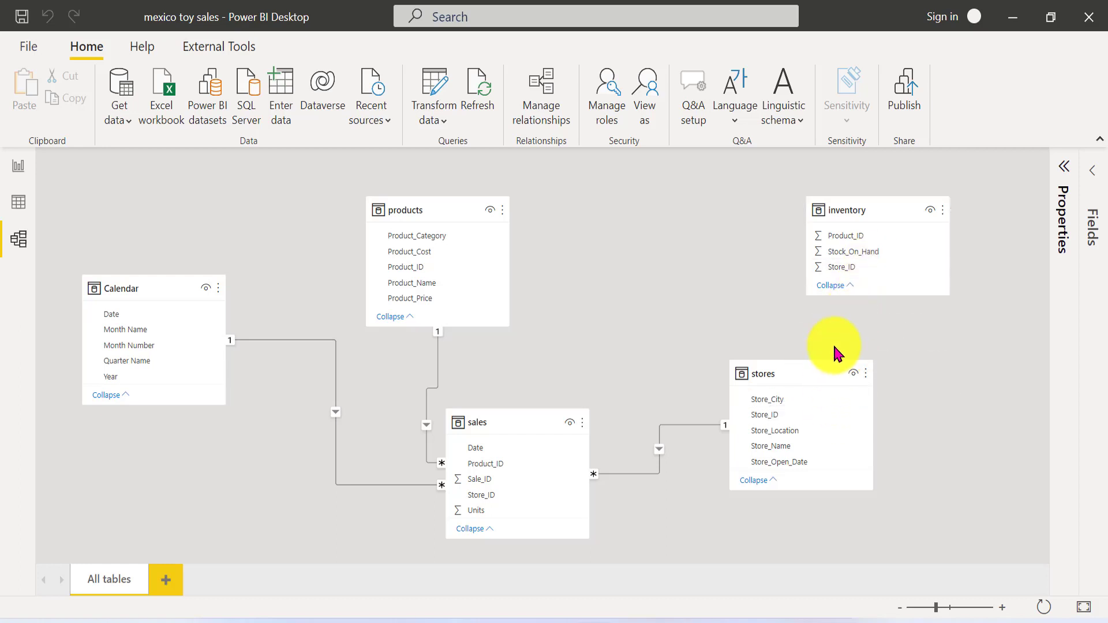
{"action": "left_click", "coordinate": [840, 264]}
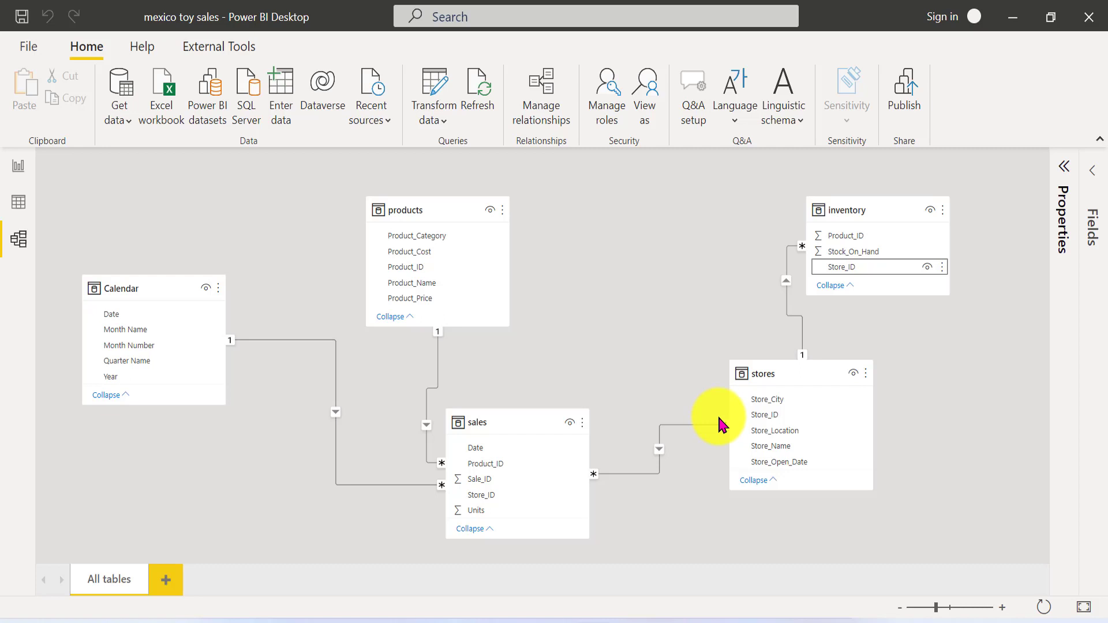
In Power Query Editor, change the inventory query's Store_ID and Product_ID columns to Text, replacing the current type conversion
{"action": "left_click", "coordinate": [446, 98]}
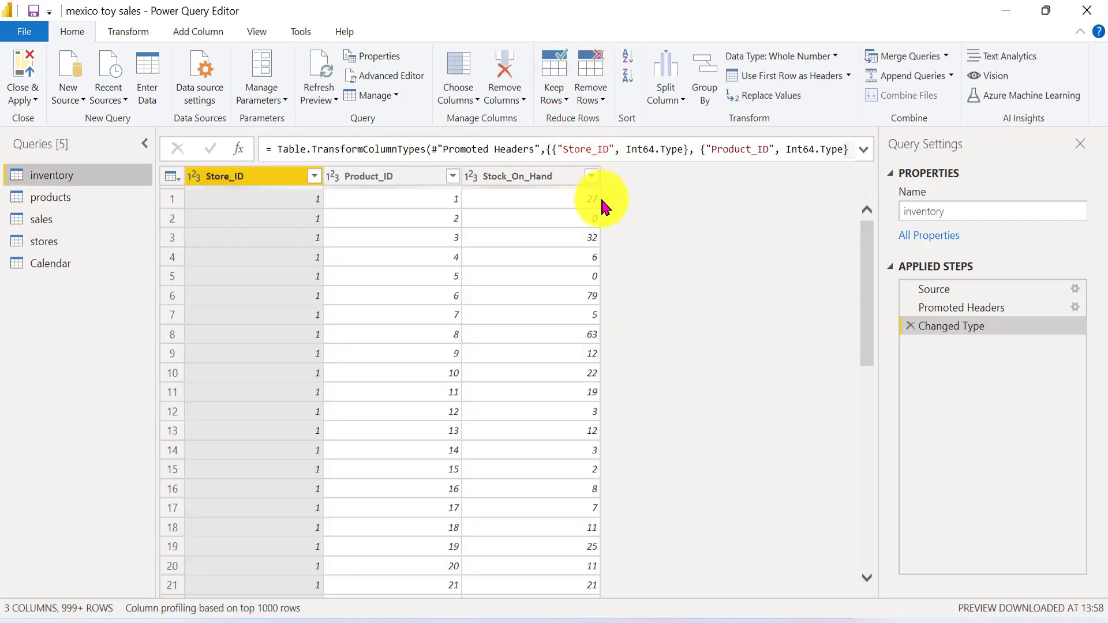
{"action": "left_click", "coordinate": [346, 173], "text": "ctrl"}
{"action": "right_click", "coordinate": [348, 174]}
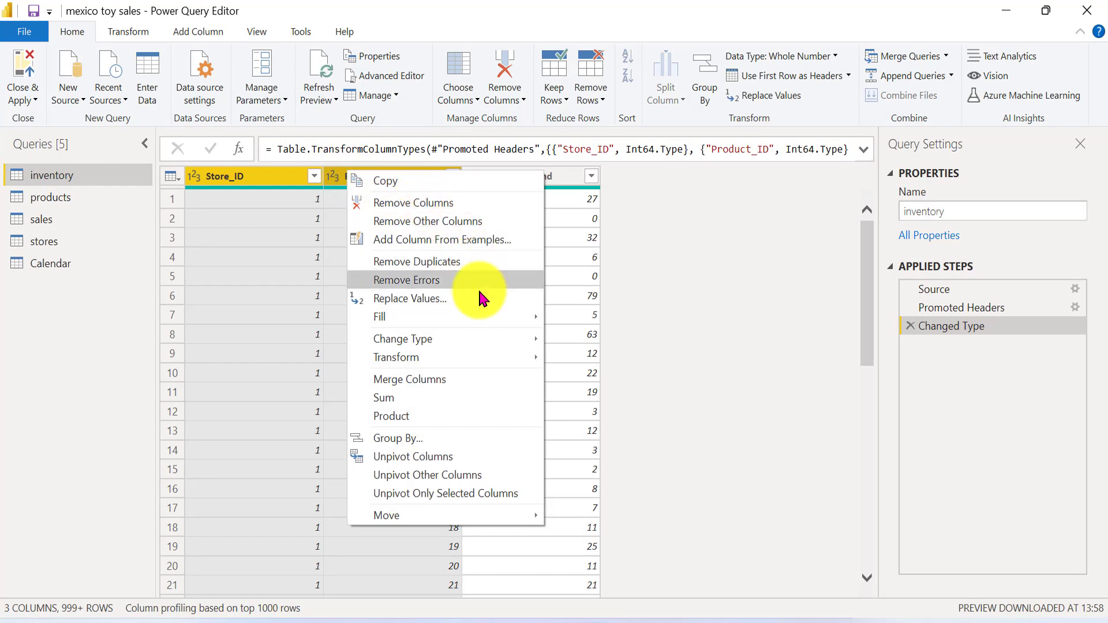
{"action": "mouse_move", "coordinate": [511, 339]}
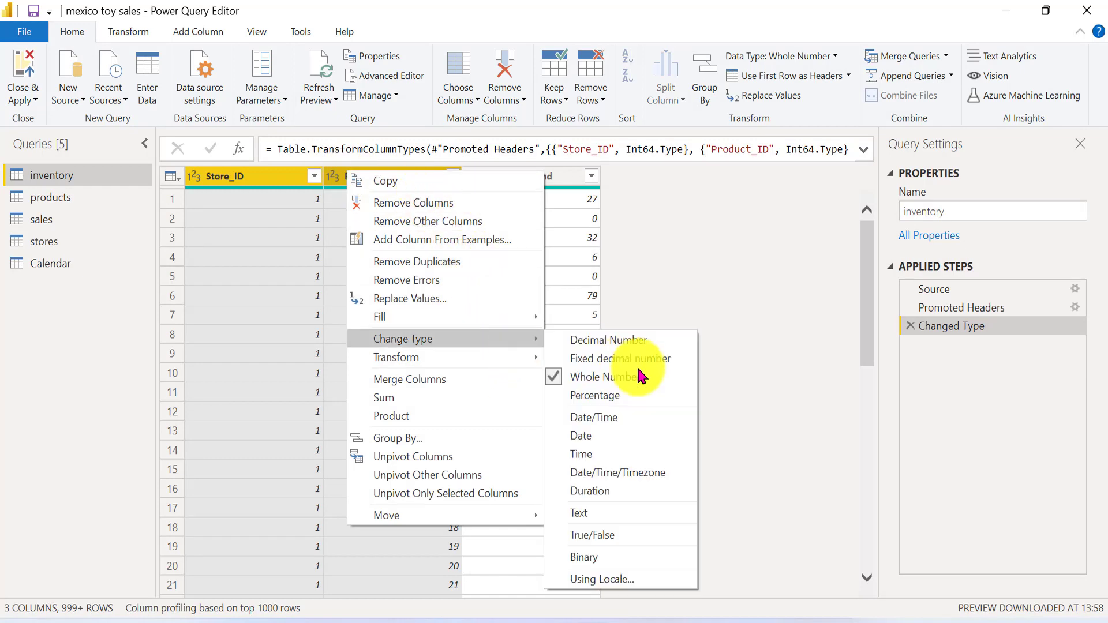
{"action": "left_click", "coordinate": [642, 504]}
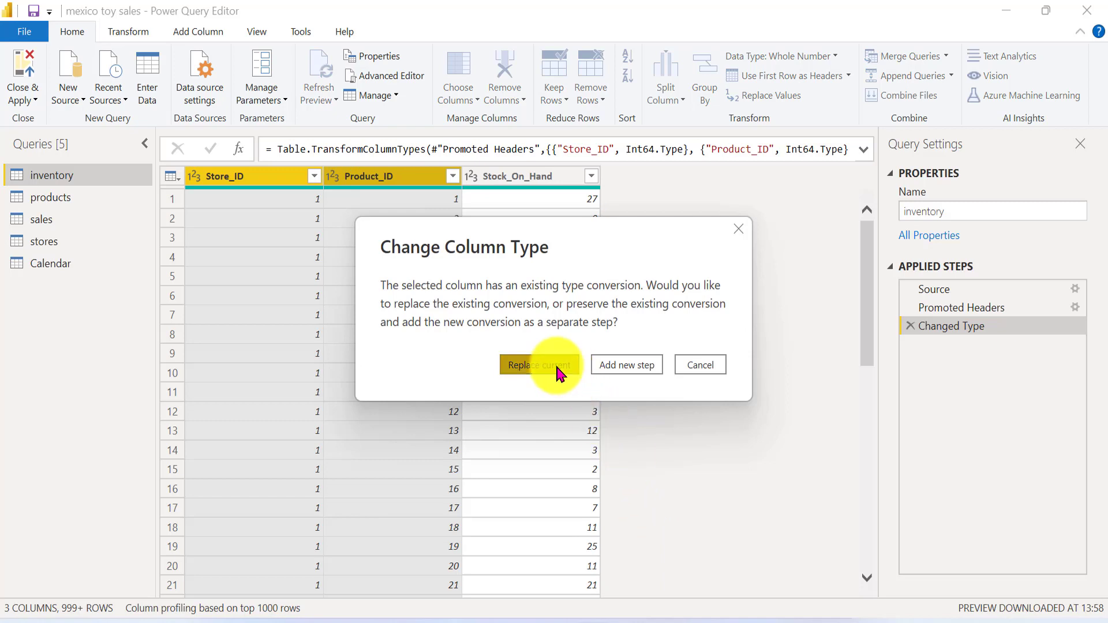
{"action": "left_click", "coordinate": [558, 372]}
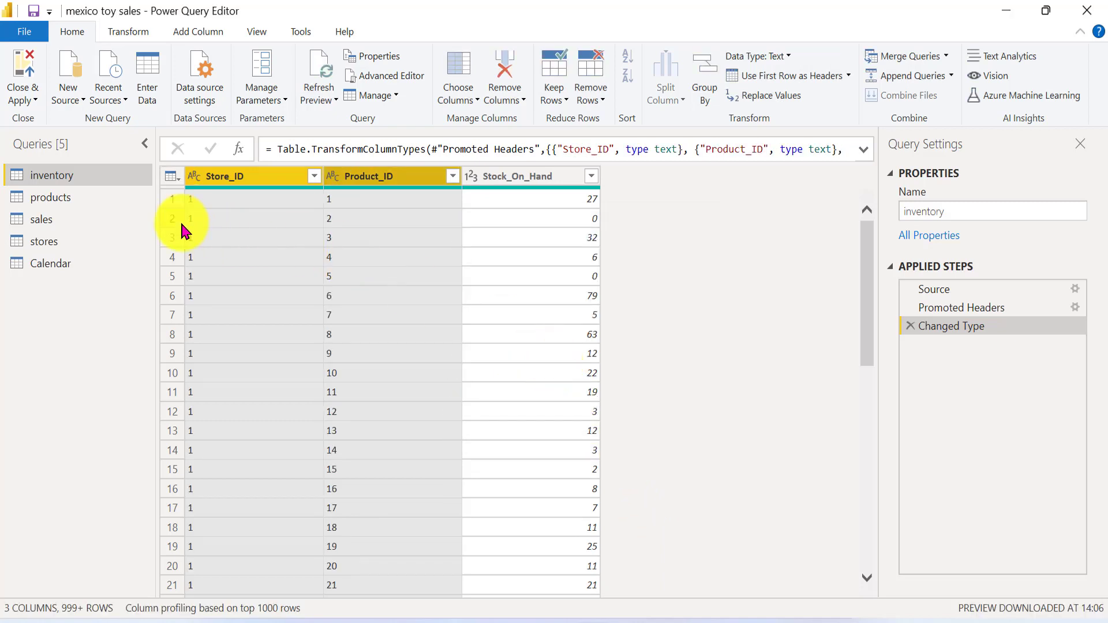
Change the Product_ID column of the products query to the Text data type
{"action": "left_click", "coordinate": [113, 196]}
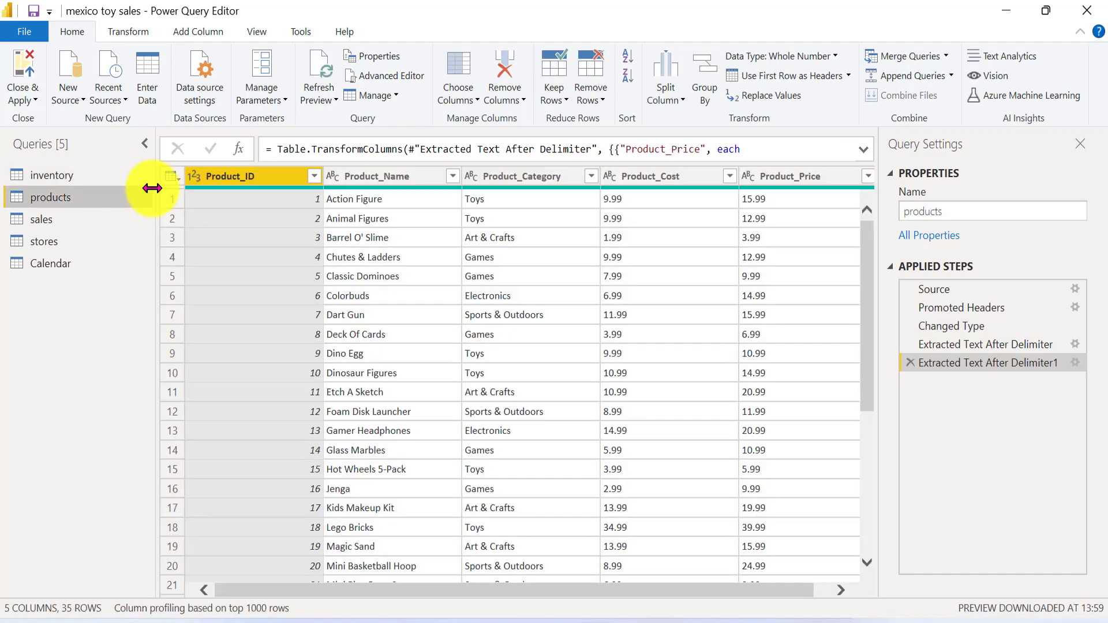
{"action": "left_click", "coordinate": [191, 175]}
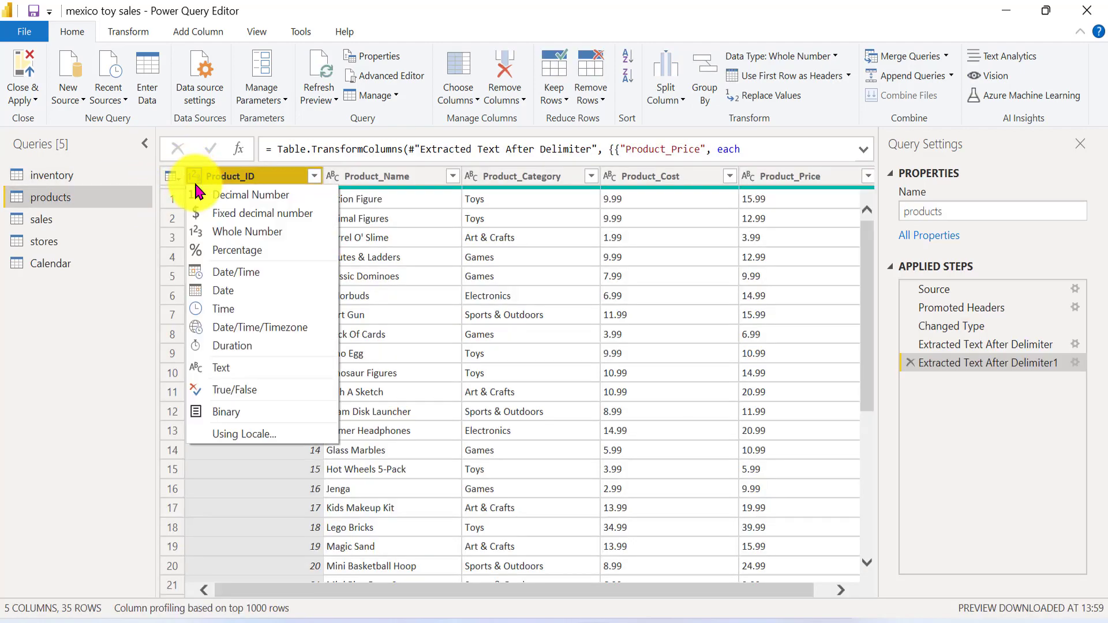
{"action": "left_click", "coordinate": [289, 366]}
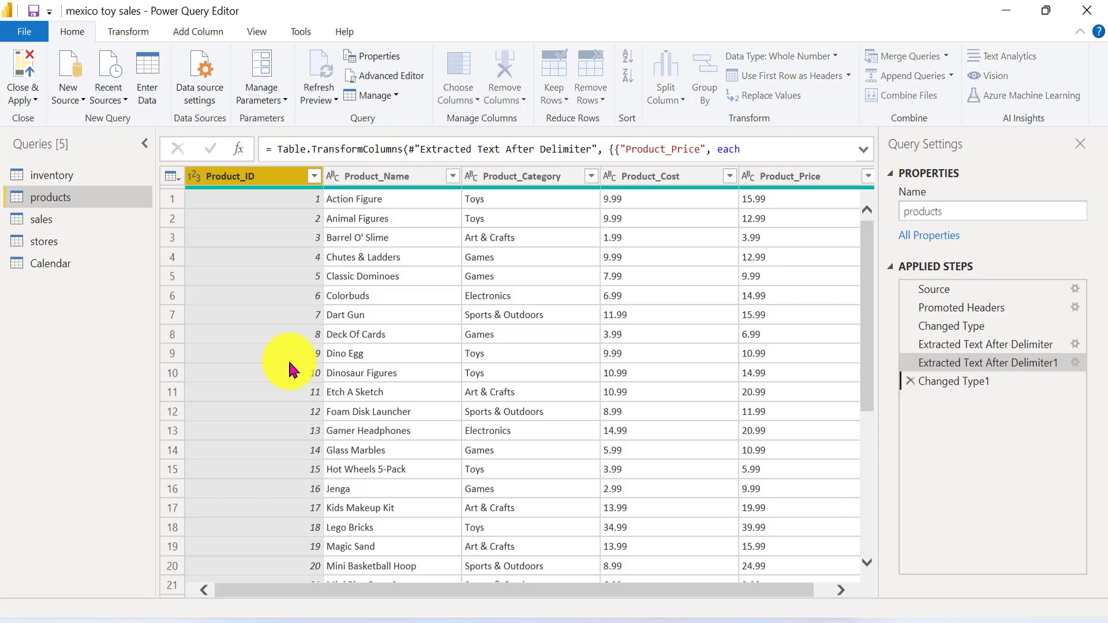
Change the sales query's Sale_ID, Store_ID and Product_ID columns to Text, replacing the current type conversion
{"action": "left_click", "coordinate": [79, 224]}
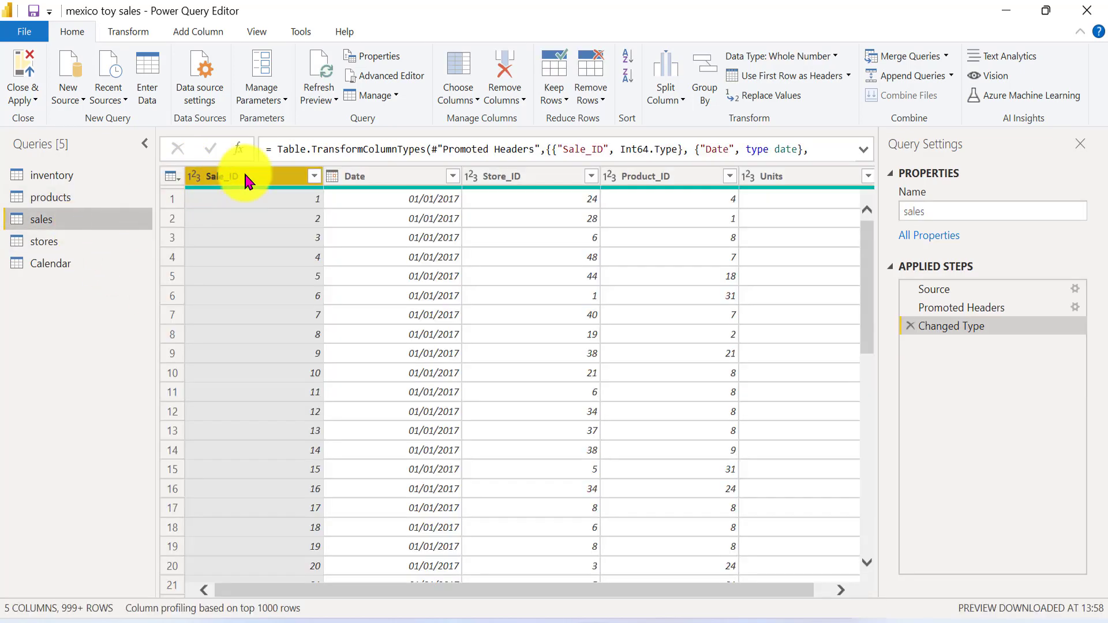
{"action": "left_click", "coordinate": [535, 173], "text": "ctrl"}
{"action": "left_click", "coordinate": [649, 173], "text": "ctrl"}
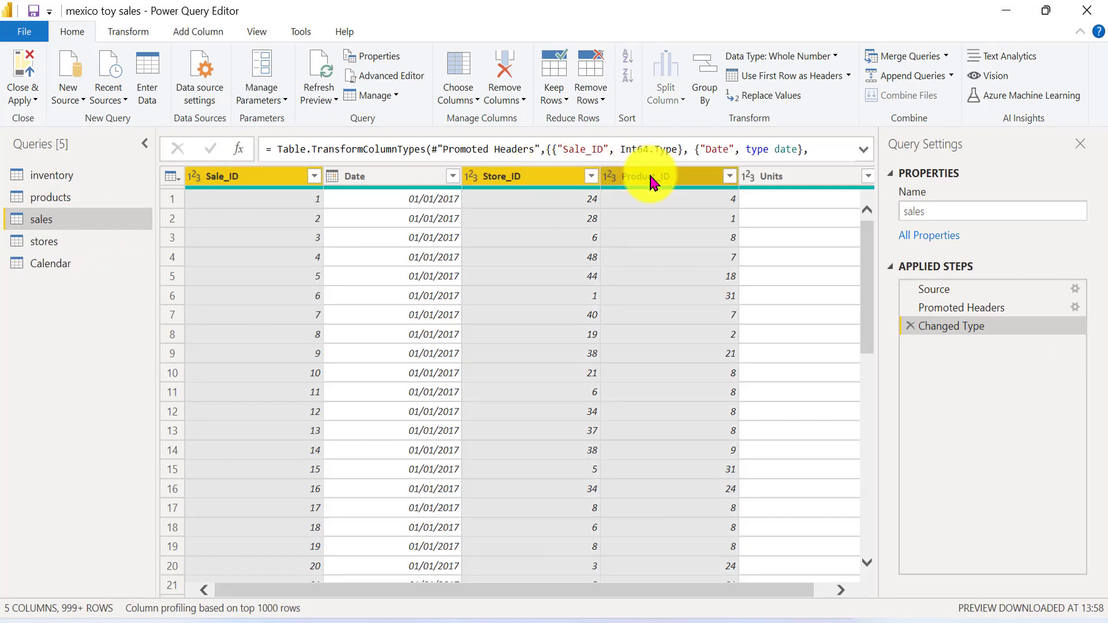
{"action": "right_click", "coordinate": [649, 174]}
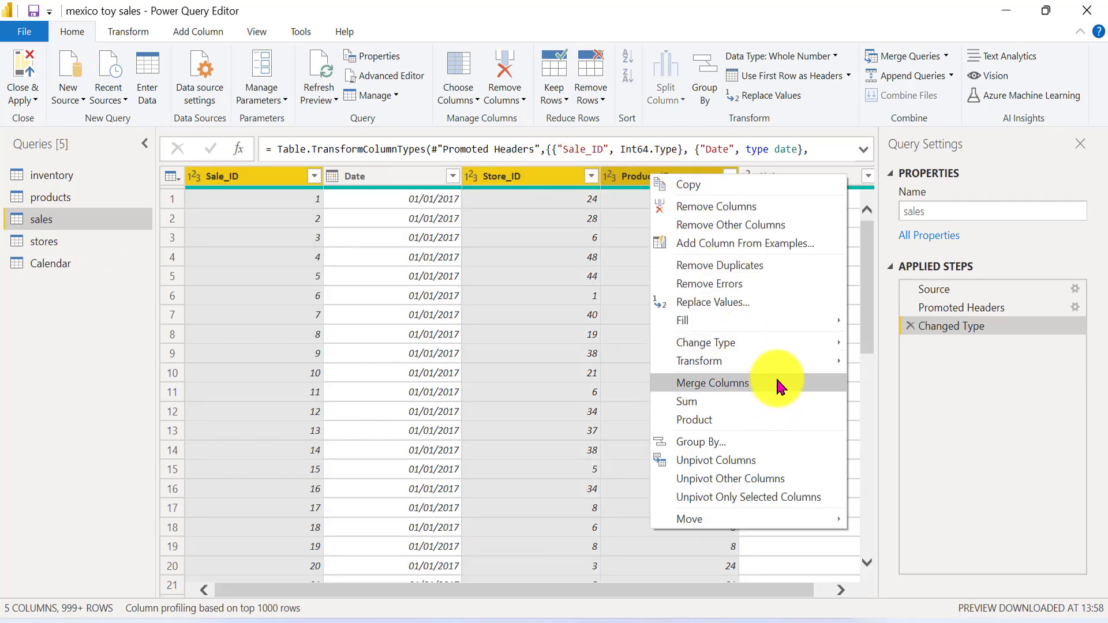
{"action": "mouse_move", "coordinate": [788, 342]}
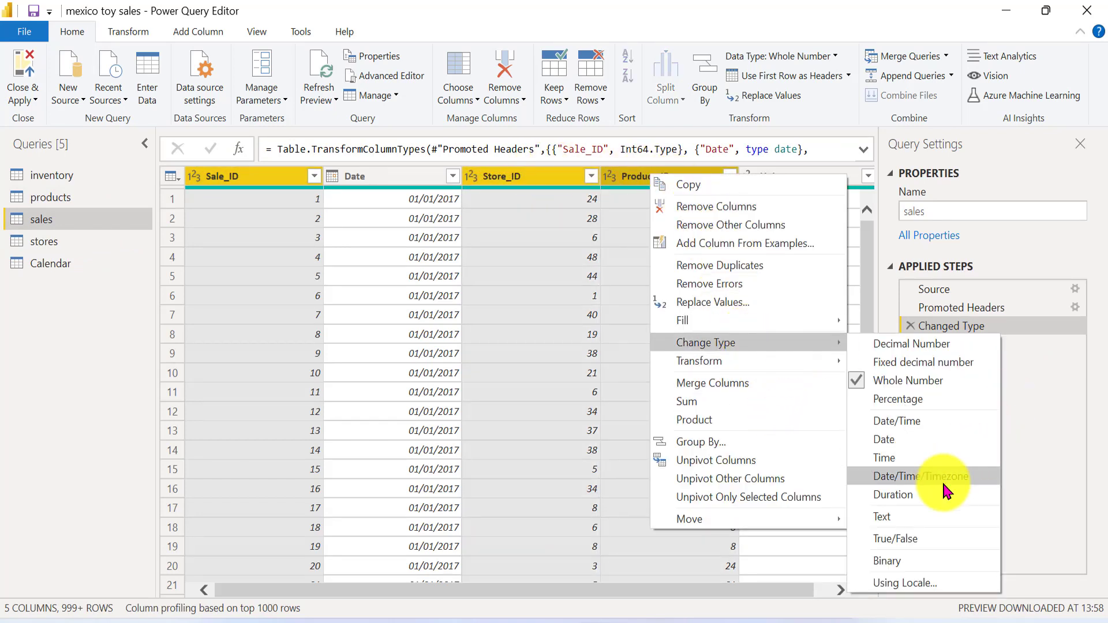
{"action": "left_click", "coordinate": [923, 517]}
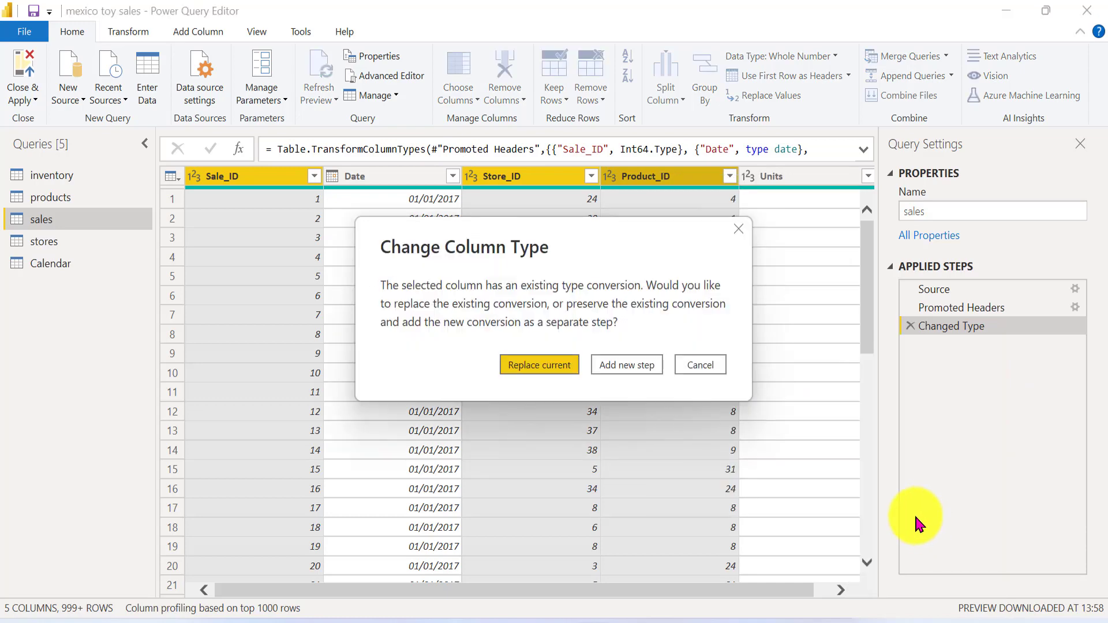
{"action": "left_click", "coordinate": [526, 367]}
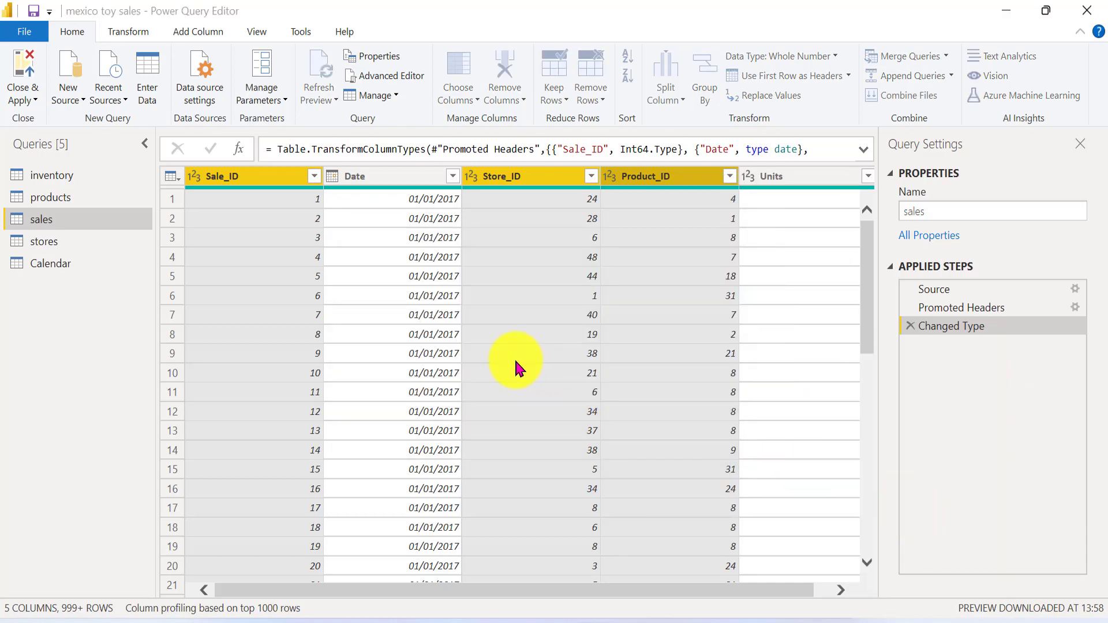
Change the stores query's Store_ID column to Text, replacing the current type conversion
{"action": "left_click", "coordinate": [52, 242]}
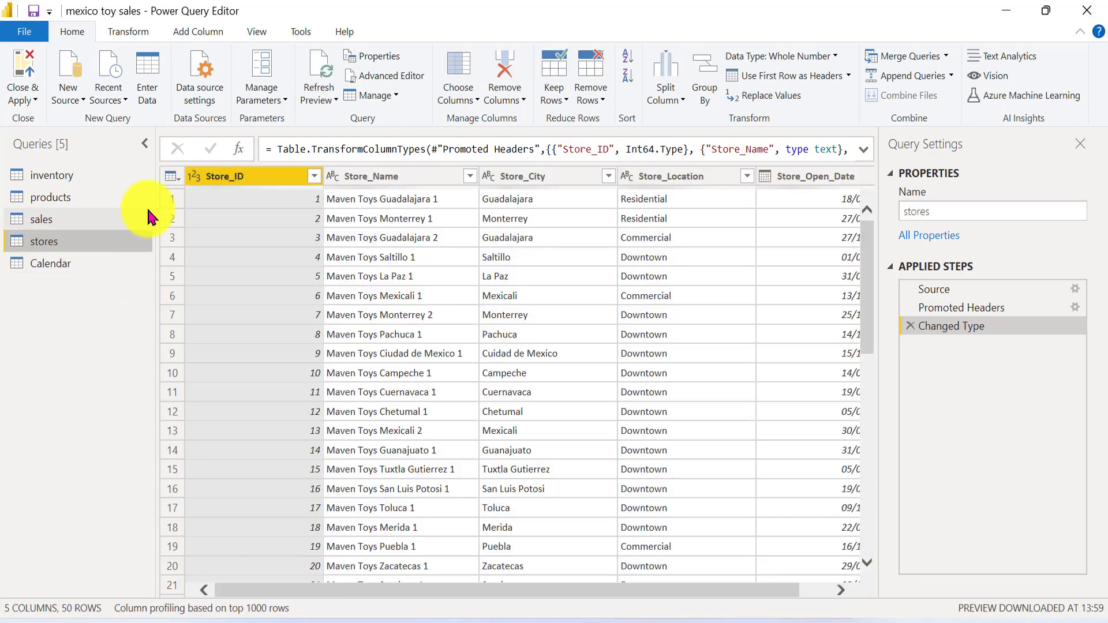
{"action": "left_click", "coordinate": [194, 176]}
{"action": "left_click", "coordinate": [270, 368]}
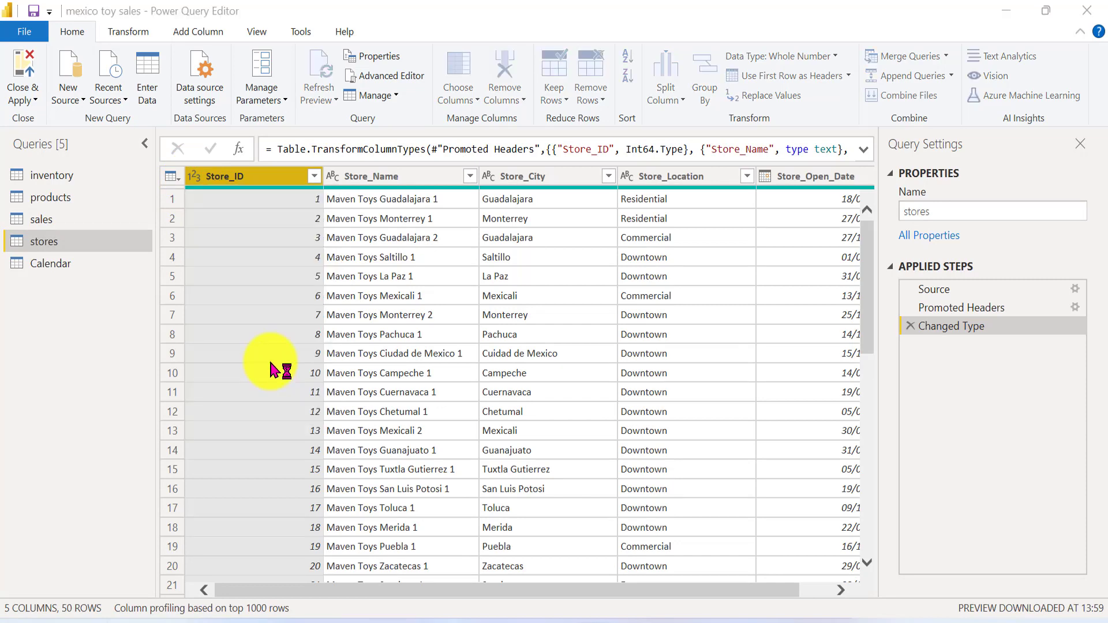
{"action": "left_click", "coordinate": [561, 369]}
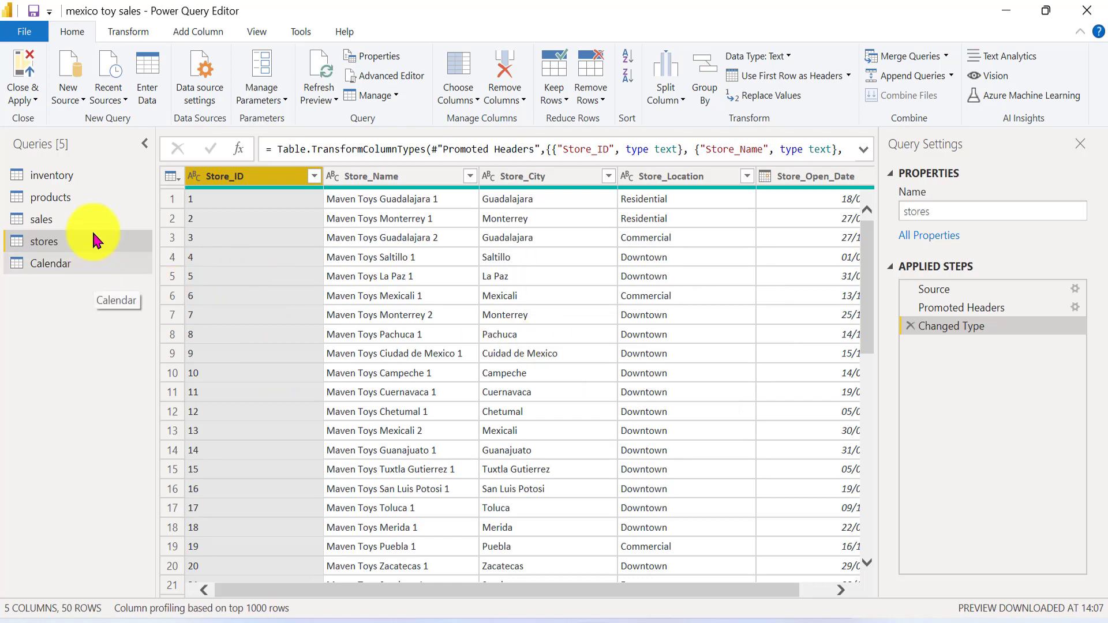
Close Power Query Editor with the changes applied to the model, and open the Report view
{"action": "left_click", "coordinate": [35, 101]}
{"action": "left_click", "coordinate": [61, 120]}
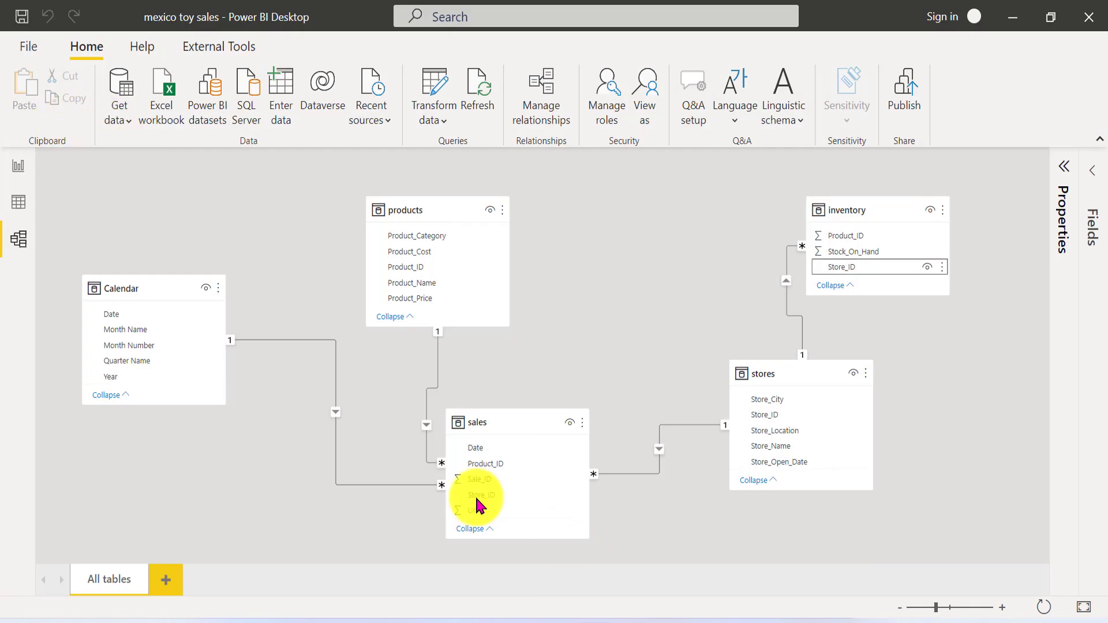
{"action": "left_click", "coordinate": [864, 425]}
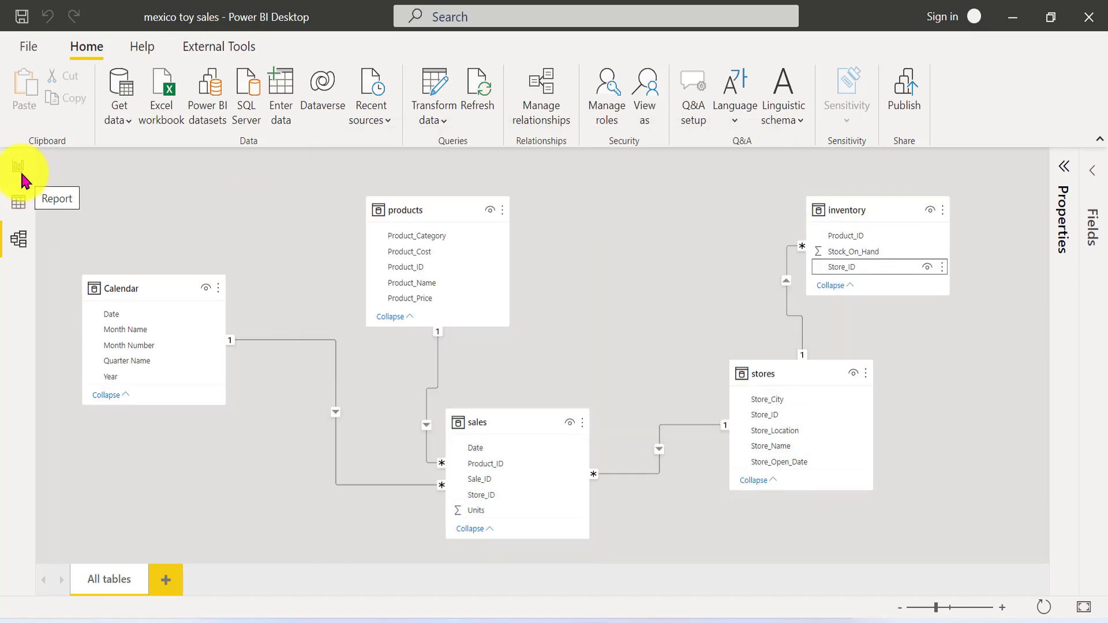
{"action": "left_click", "coordinate": [20, 172]}
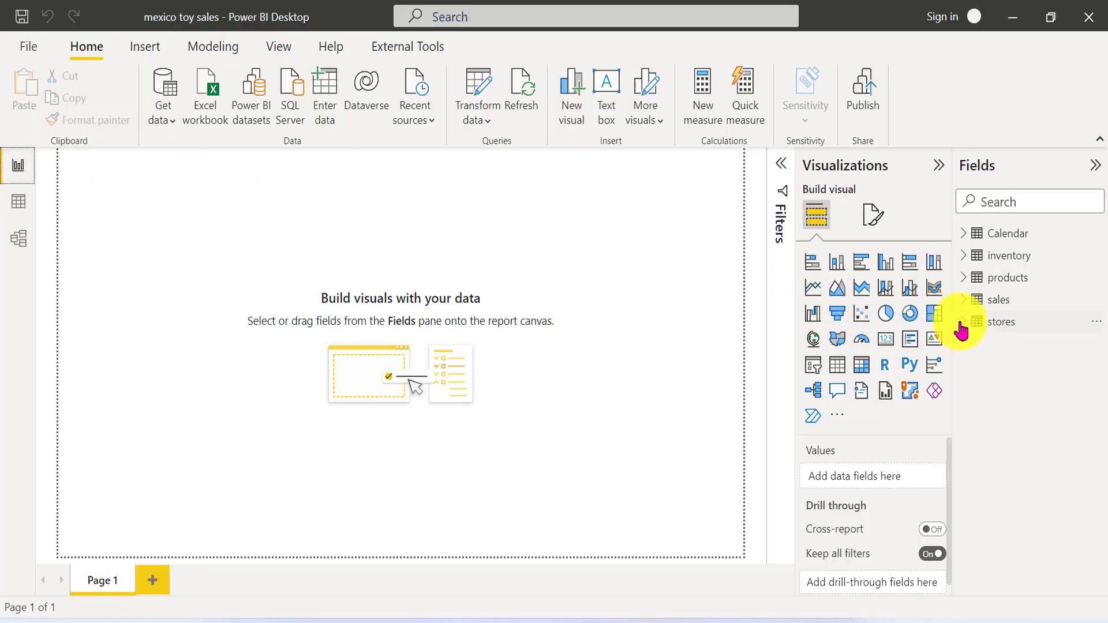
Examine the Sales by Product category and Sales by Month and Year charts in Excel's Book1, and return to Power BI Desktop
{"action": "left_click", "coordinate": [961, 328]}
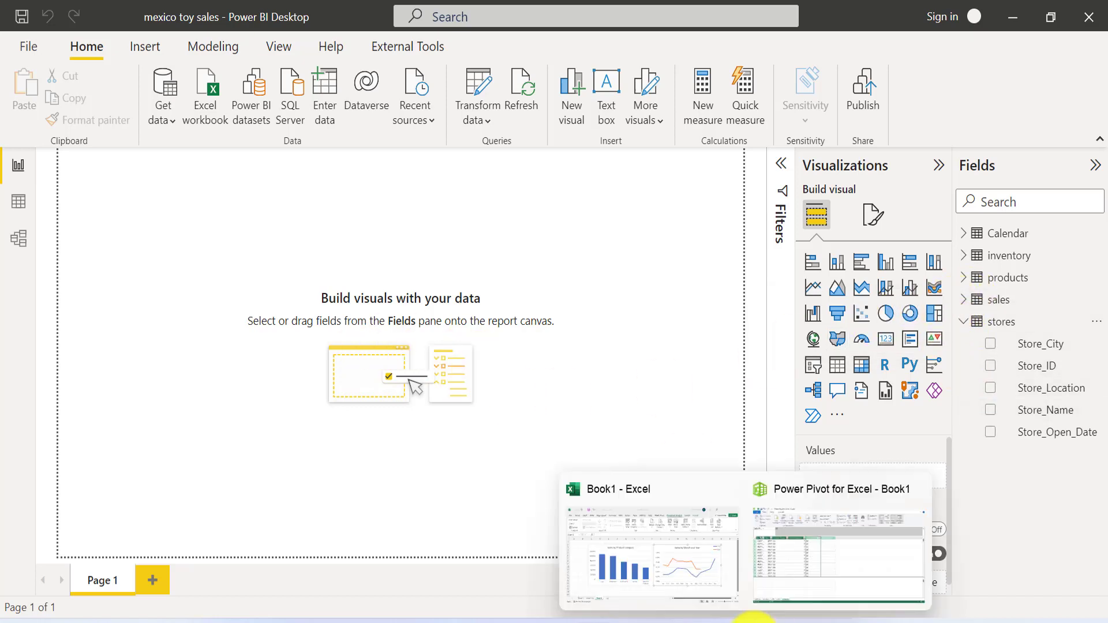
{"action": "left_click", "coordinate": [718, 612]}
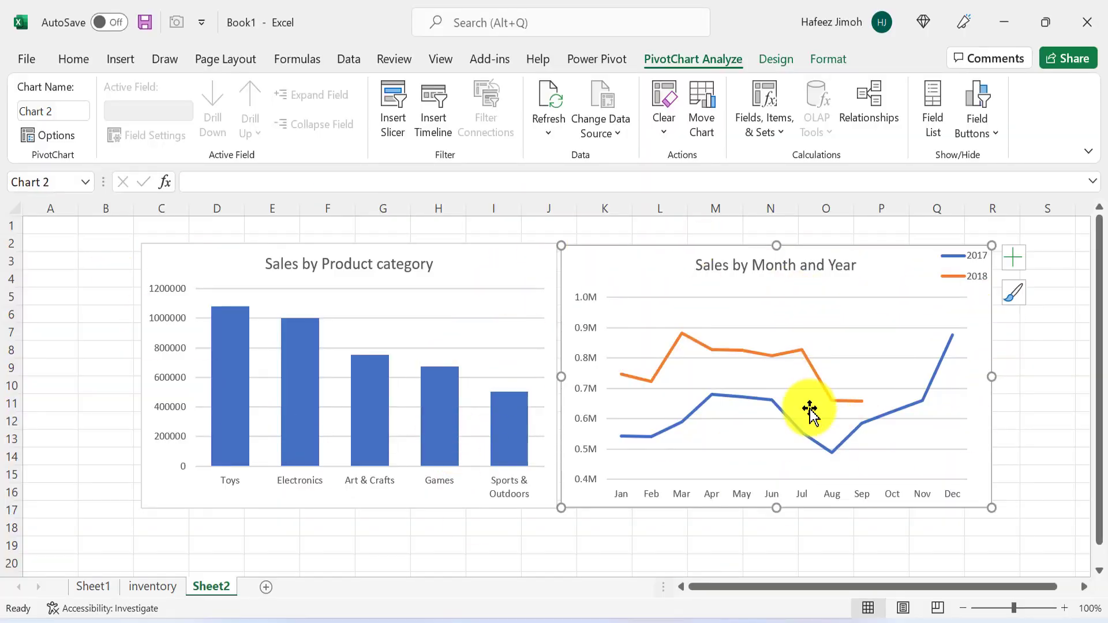
{"action": "left_click", "coordinate": [602, 616]}
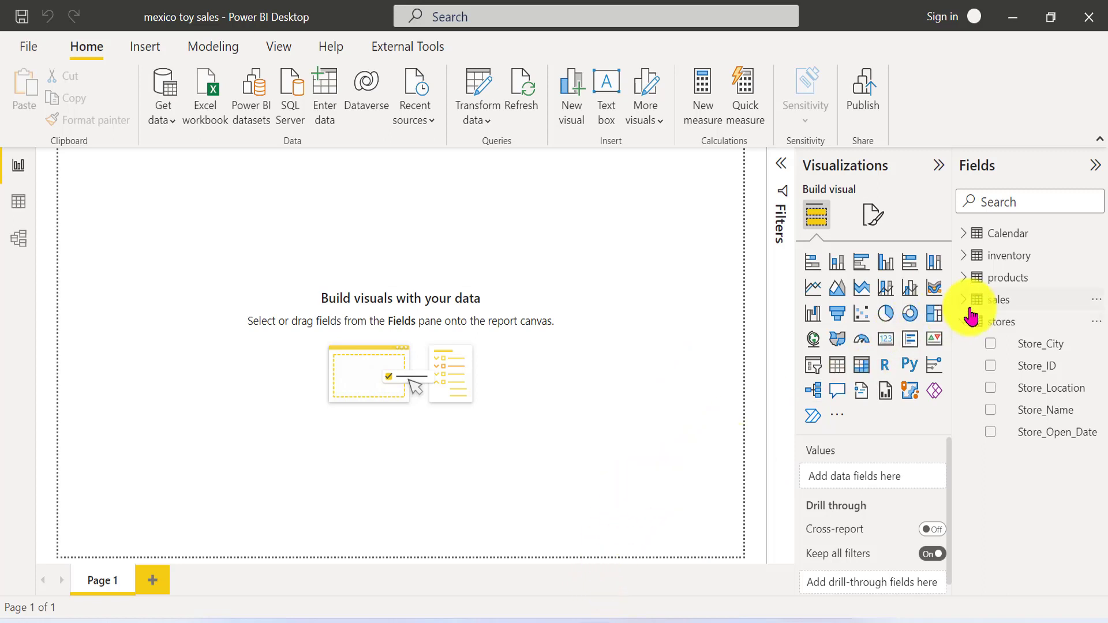
Create a new measure in the sales table and name it SellingPrice in an enlarged formula editor
{"action": "left_click", "coordinate": [969, 305]}
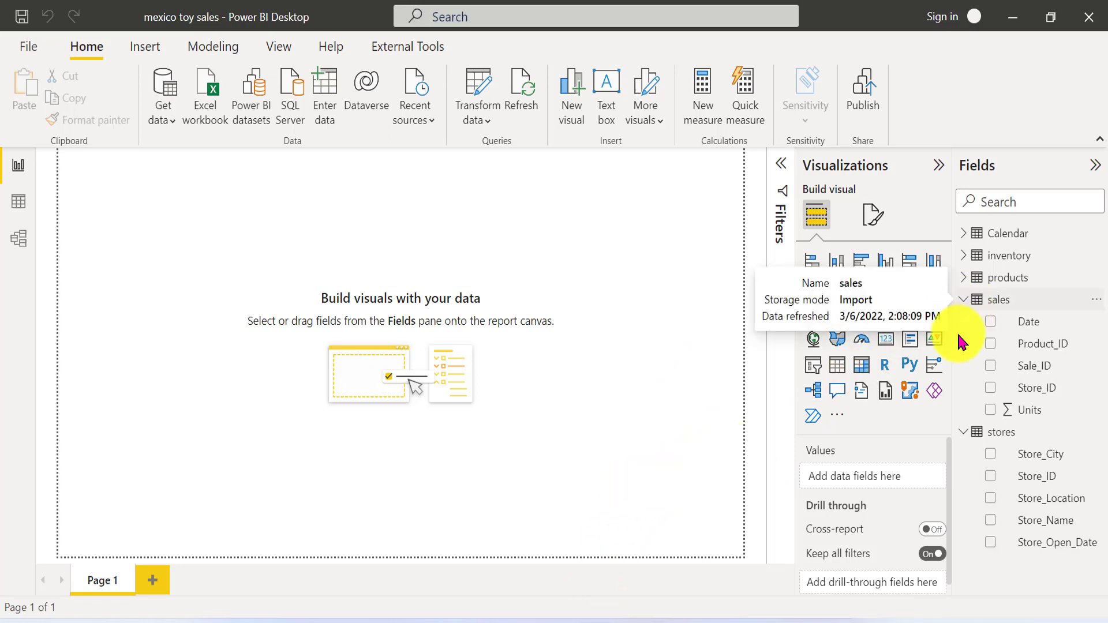
{"action": "right_click", "coordinate": [1033, 394]}
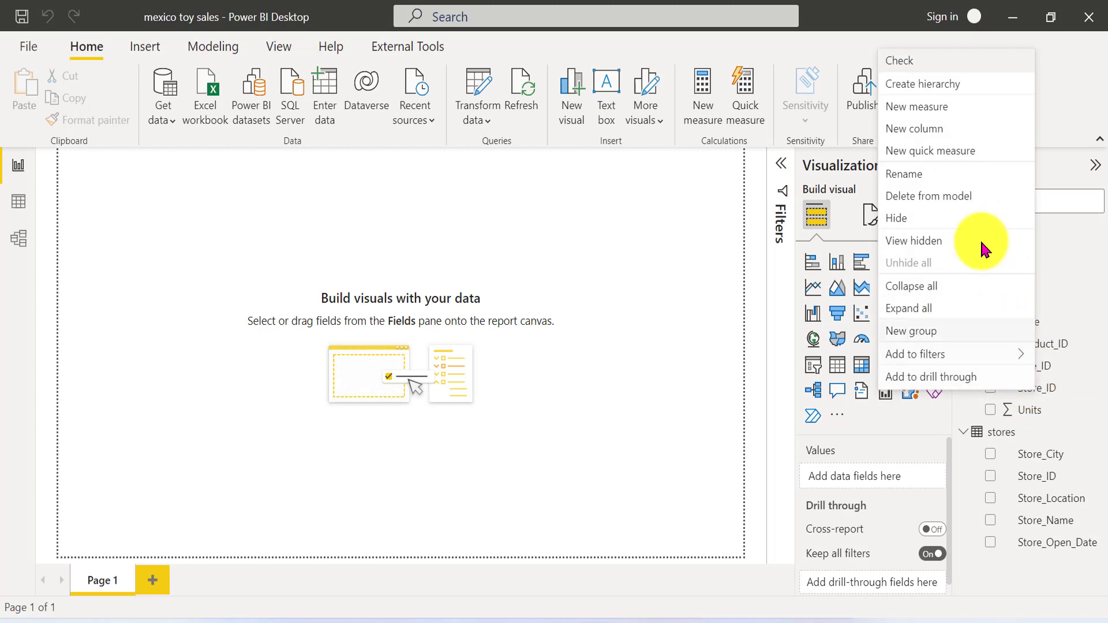
{"action": "left_click", "coordinate": [974, 108]}
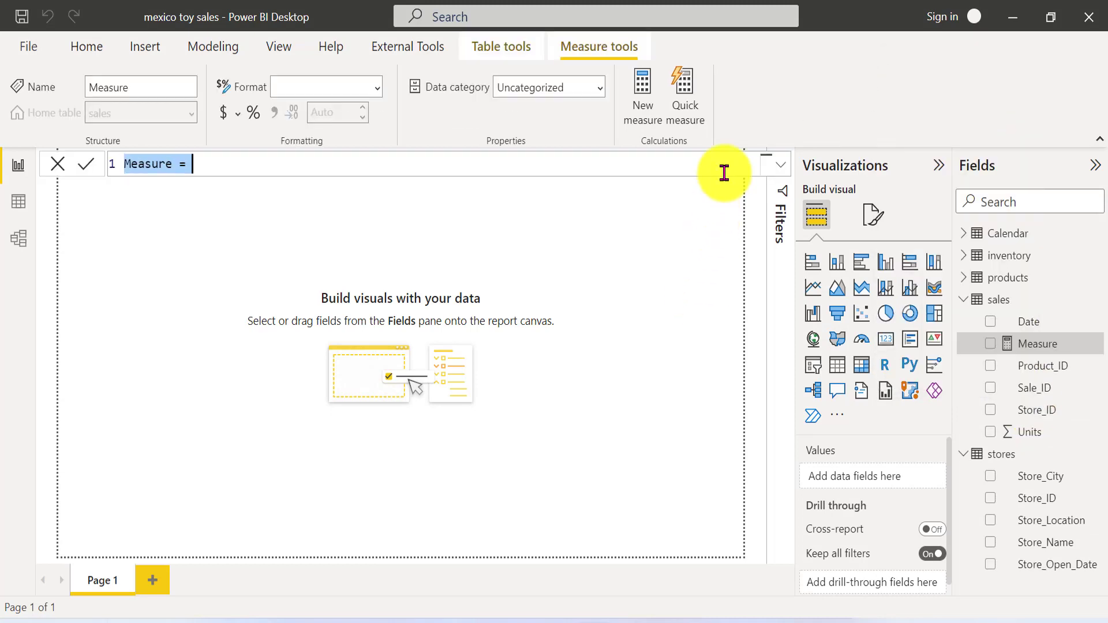
{"action": "scroll", "coordinate": [724, 172], "scroll_direction": "up", "scroll_amount": 4, "text": "ctrl"}
{"action": "left_click", "coordinate": [780, 166]}
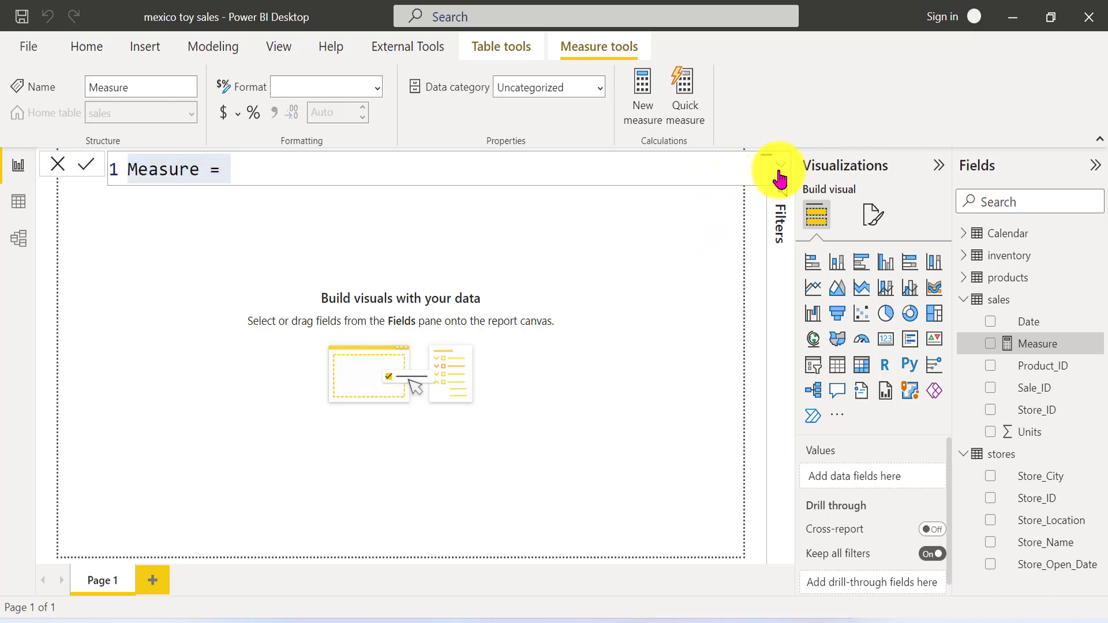
{"action": "key", "text": "BackSpace"}
{"action": "type", "text": "S"}
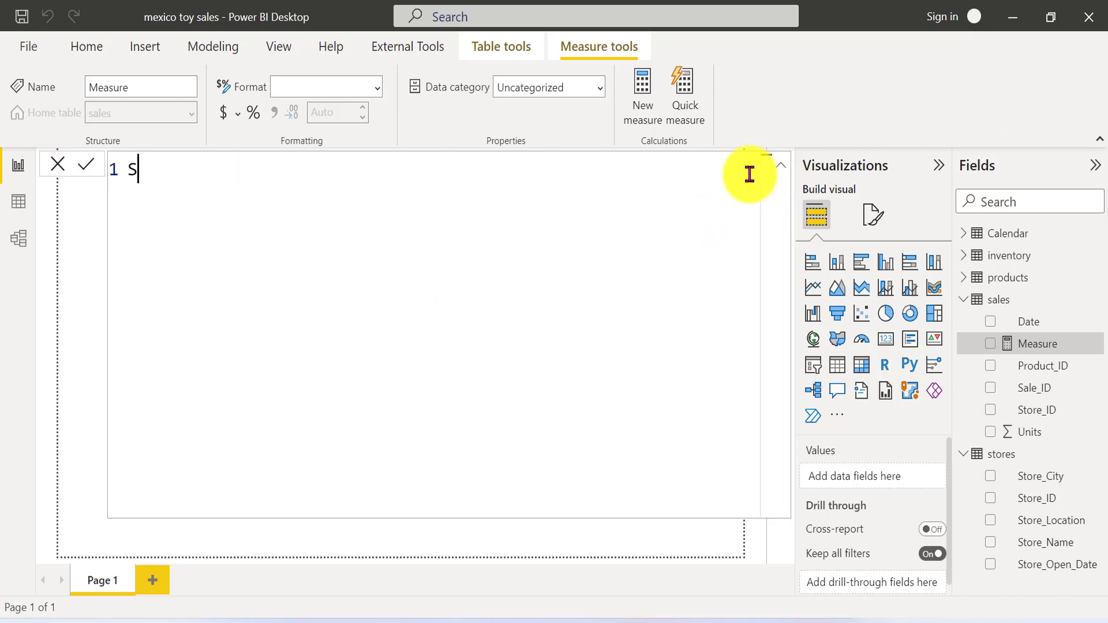
{"action": "type", "text": "ellingC"}
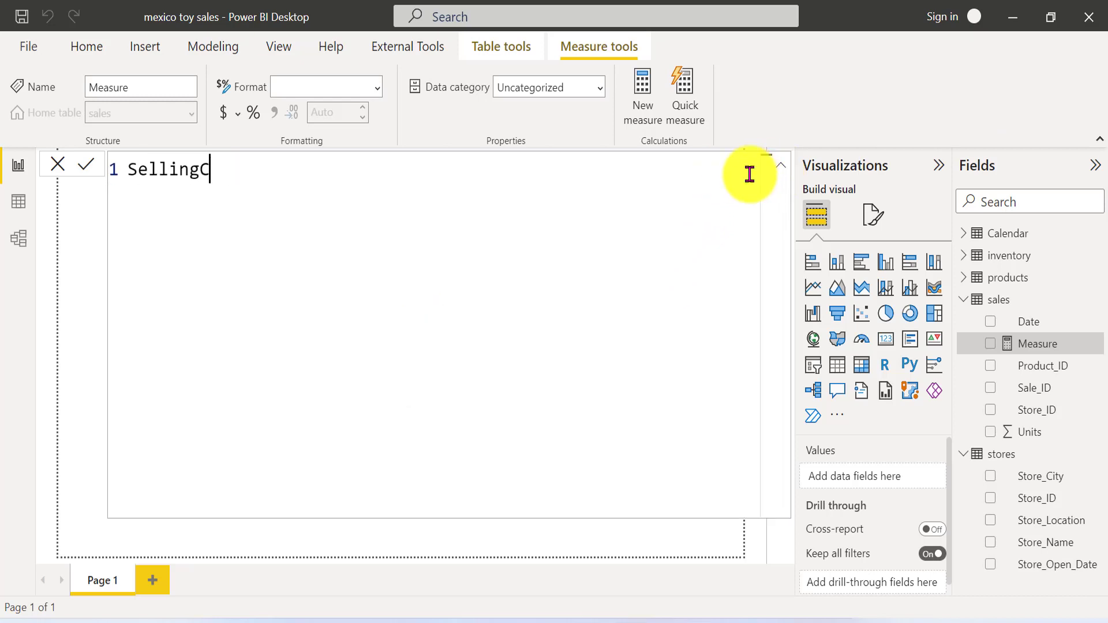
{"action": "key", "text": "BackSpace"}
{"action": "type", "text": "Price = "}
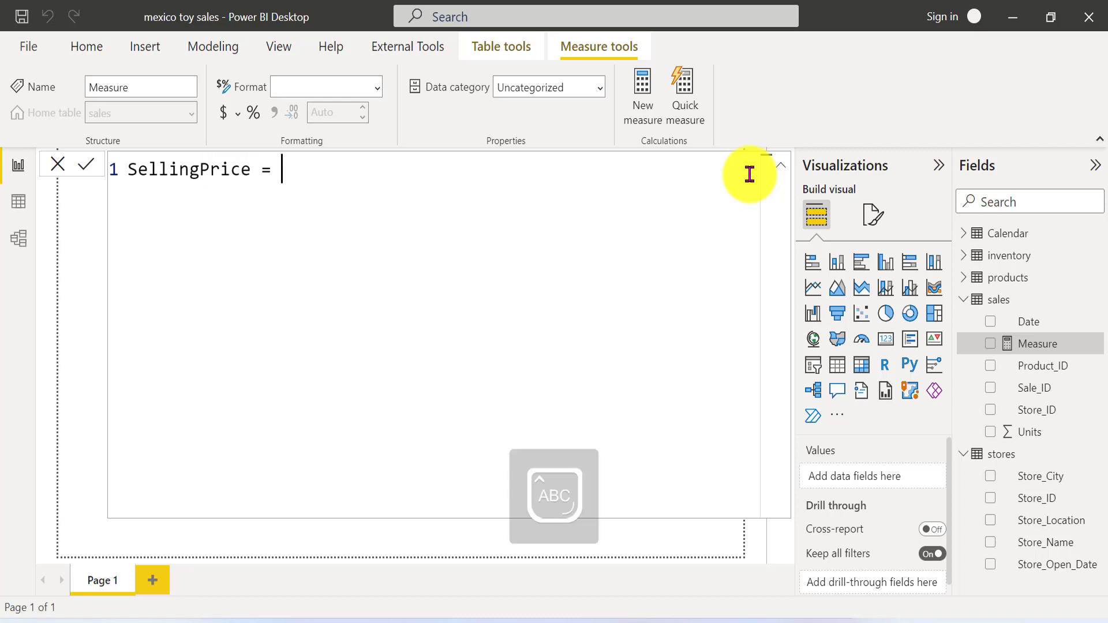
Begin the SellingPrice formula with a SUMX function that iterates over the sales table
{"action": "type", "text": "SUMM"}
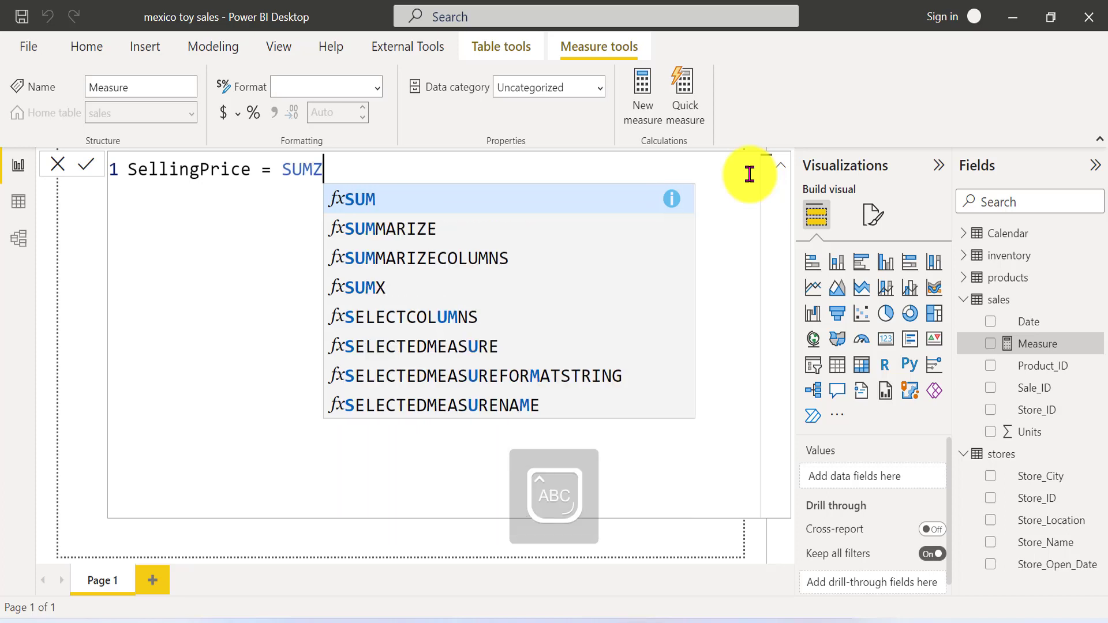
{"action": "key", "text": "BackSpace"}
{"action": "type", "text": "X("}
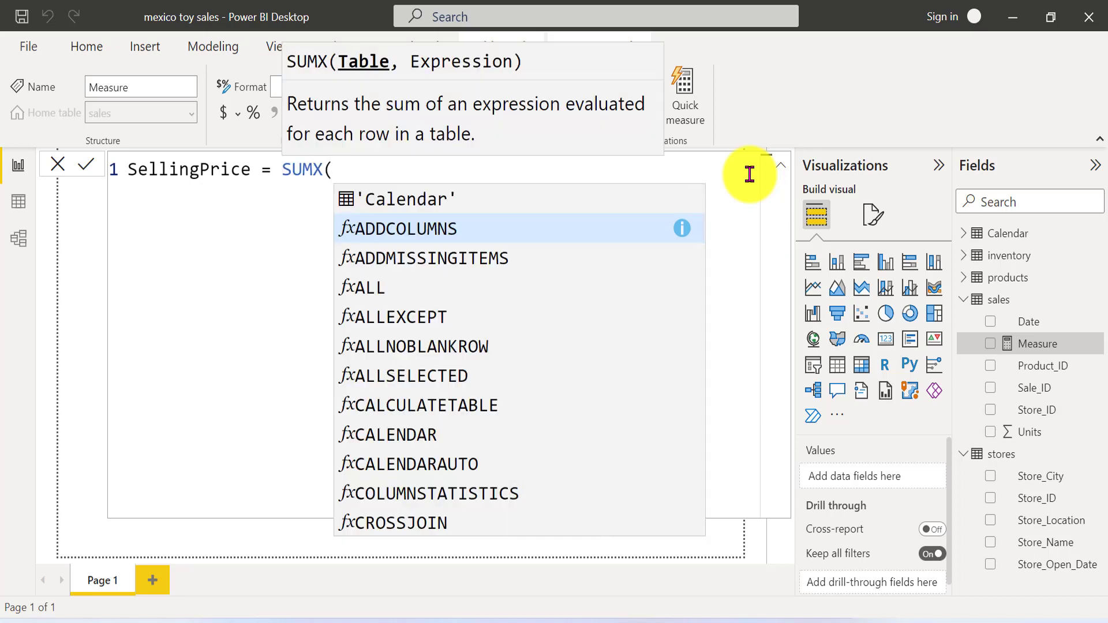
{"action": "type", "text": "sales"}
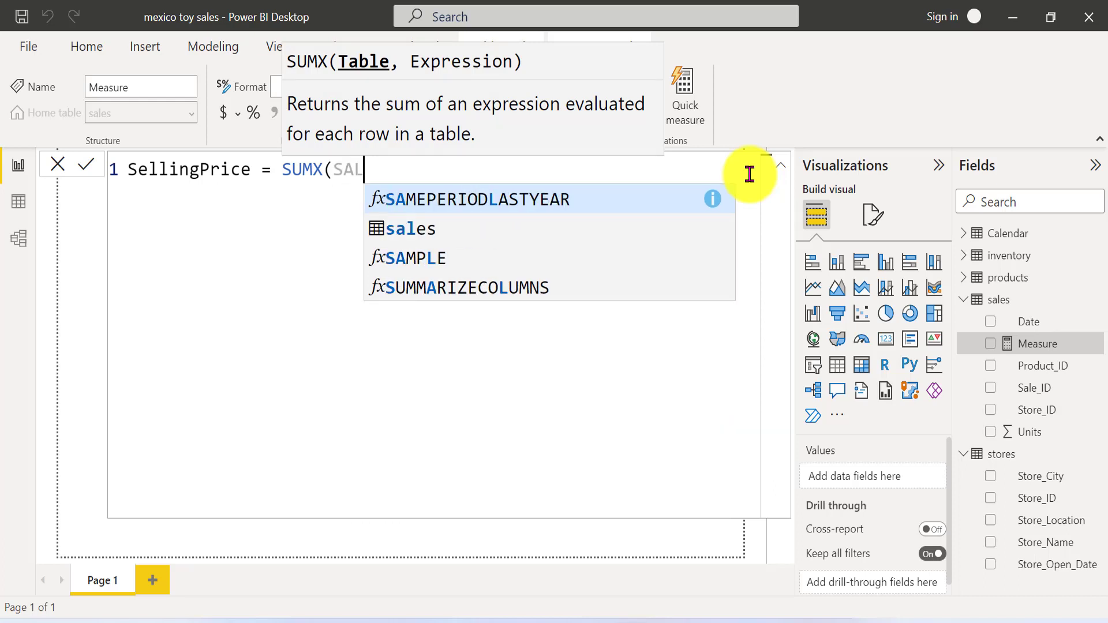
{"action": "type", "text": ","}
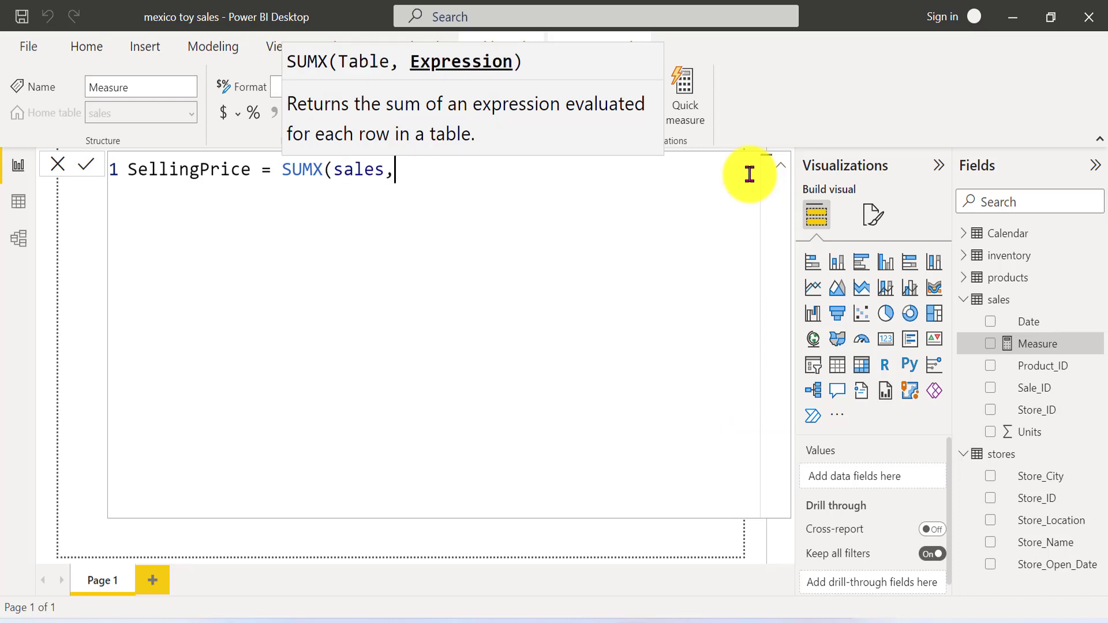
Start the SUMX expression with sales[Units] followed by a multiplication operator
{"action": "type", "text": "SALES"}
{"action": "key", "text": "Down"}
{"action": "key", "text": "Down"}
{"action": "key", "text": "Down"}
{"action": "key", "text": "Down"}
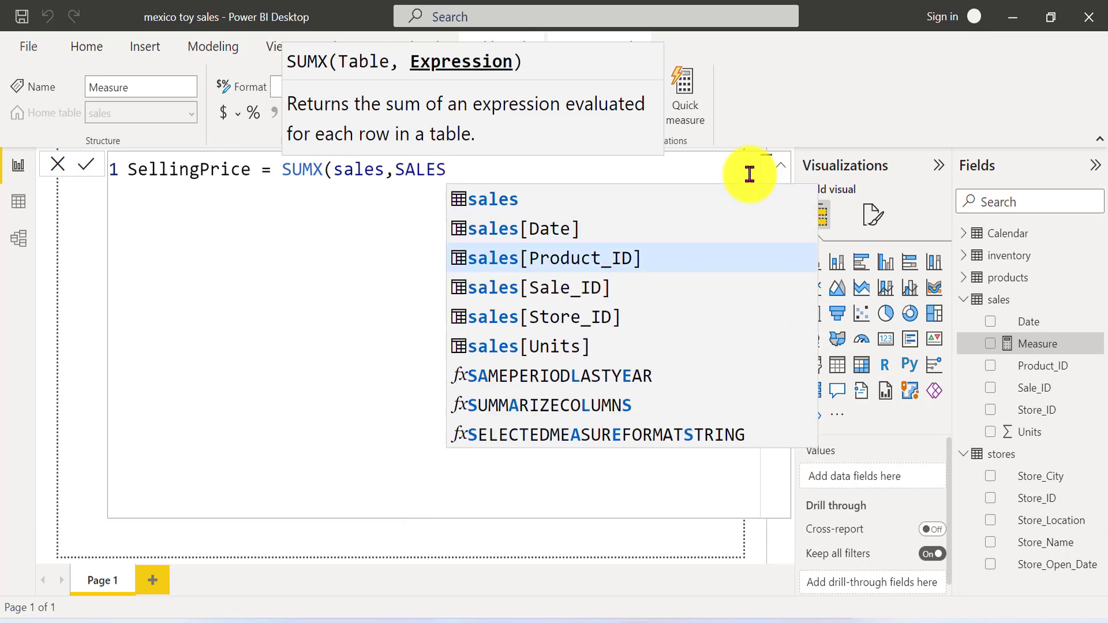
{"action": "key", "text": "Down"}
{"action": "key", "text": "Tab"}
{"action": "type", "text": "* "}
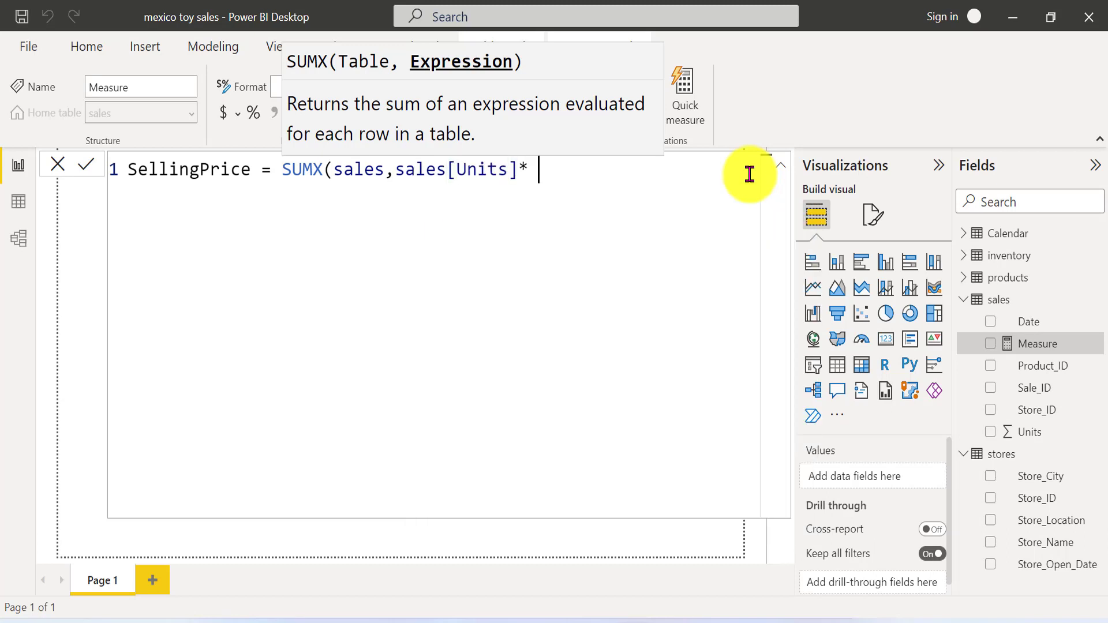
{"action": "type", "text": "PROD"}
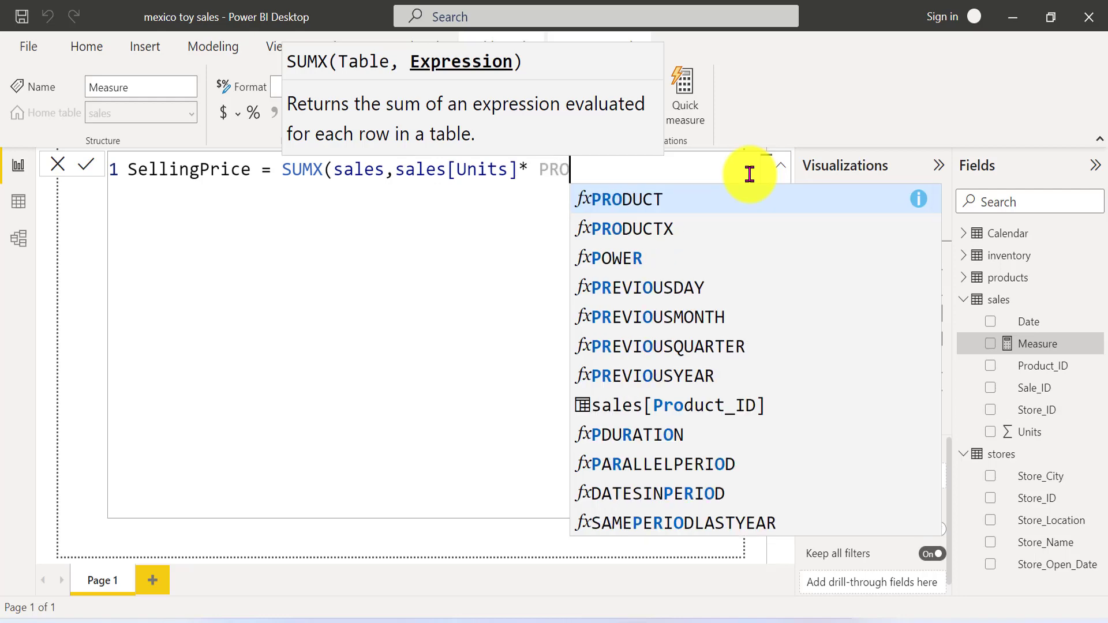
{"action": "key", "text": "BackSpace"}
{"action": "key", "text": "BackSpace"}
{"action": "key", "text": "BackSpace"}
{"action": "key", "text": "BackSpace"}
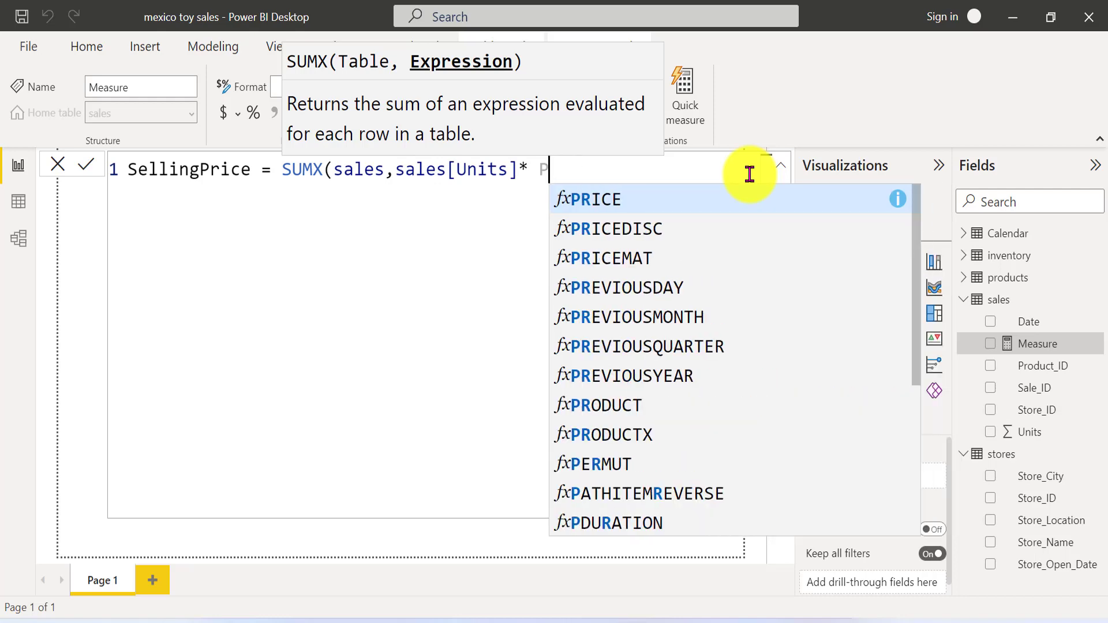
Complete the SUMX expression by multiplying by RELATED(products[Product_Price]) and closing both functions
{"action": "type", "text": "REL"}
{"action": "key", "text": "Tab"}
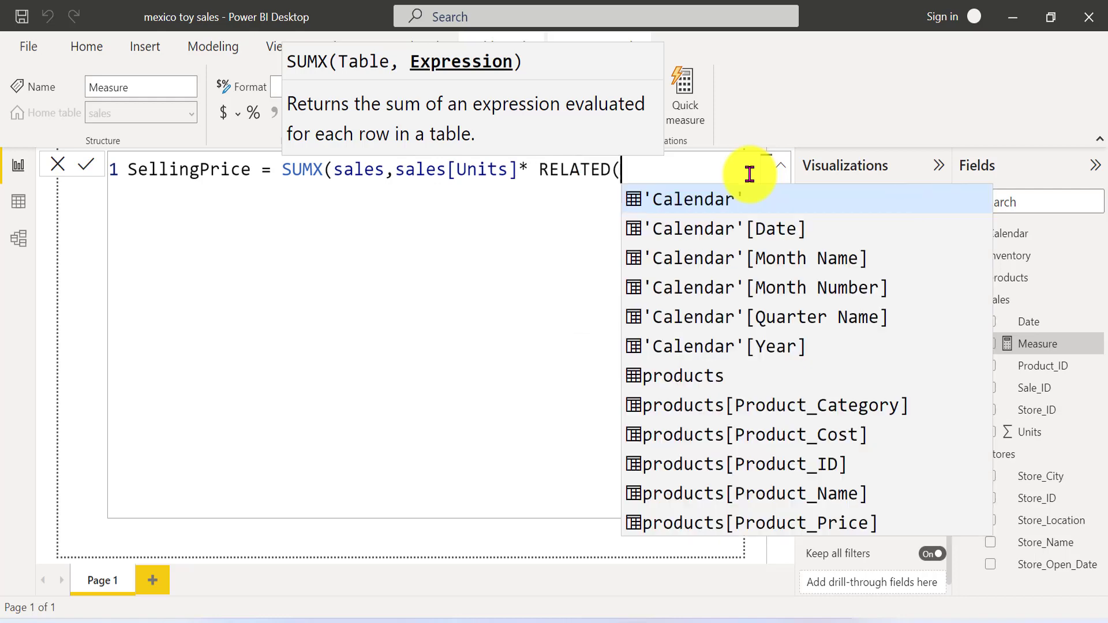
{"action": "type", "text": "PROD"}
{"action": "key", "text": "Down"}
{"action": "key", "text": "Down"}
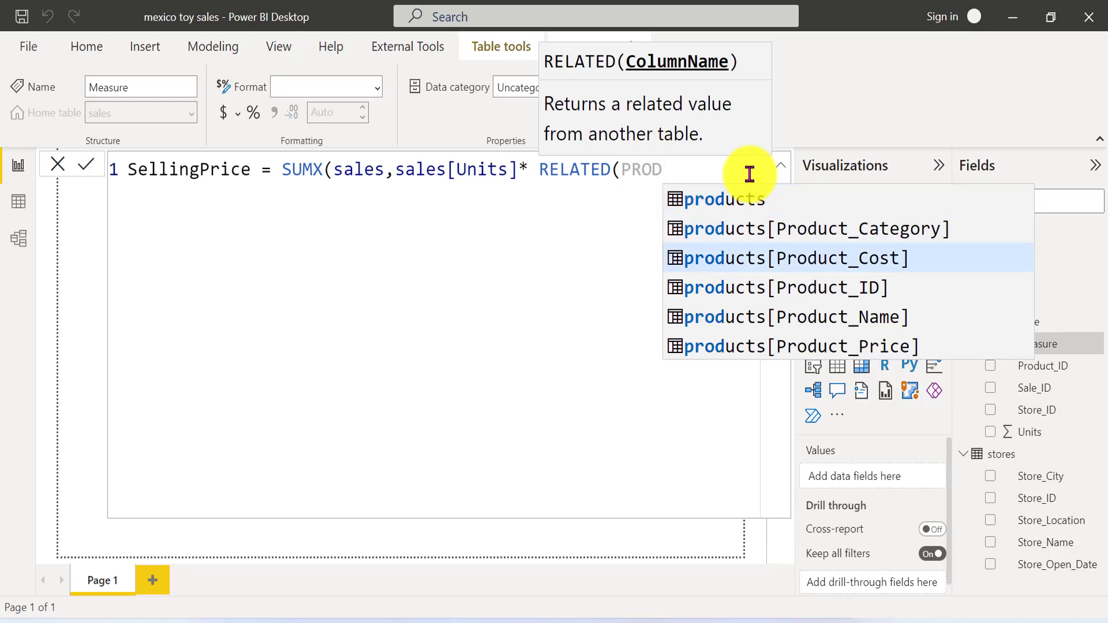
{"action": "key", "text": "Down"}
{"action": "key", "text": "Down"}
{"action": "key", "text": "Up"}
{"action": "key", "text": "Up"}
{"action": "key", "text": "Down"}
{"action": "key", "text": "Down"}
{"action": "key", "text": "Down"}
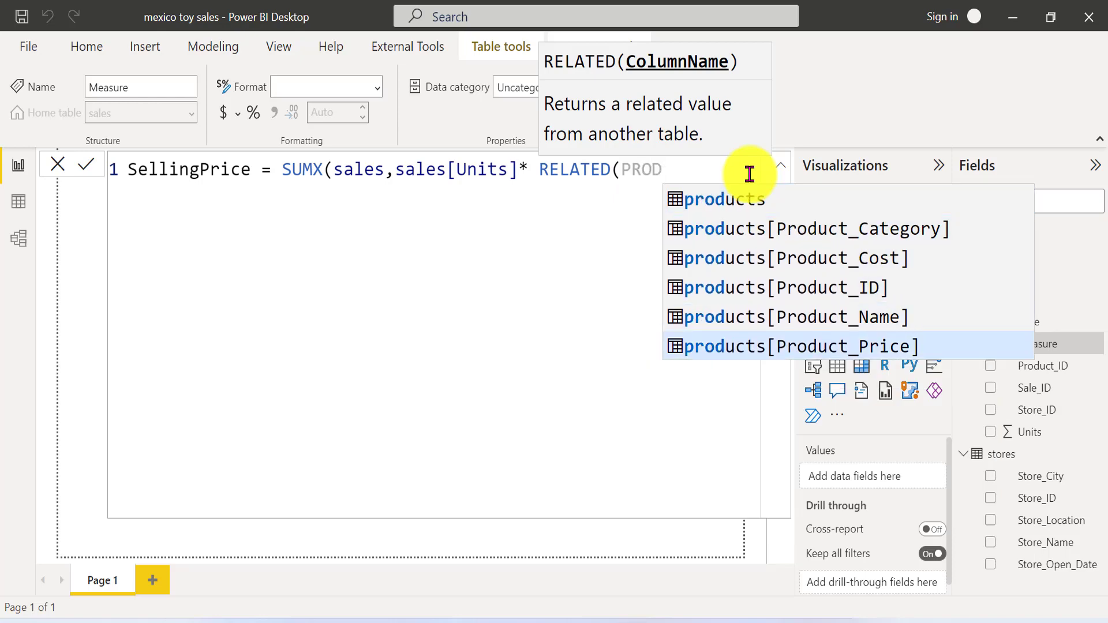
{"action": "key", "text": "Tab"}
{"action": "type", "text": ")"}
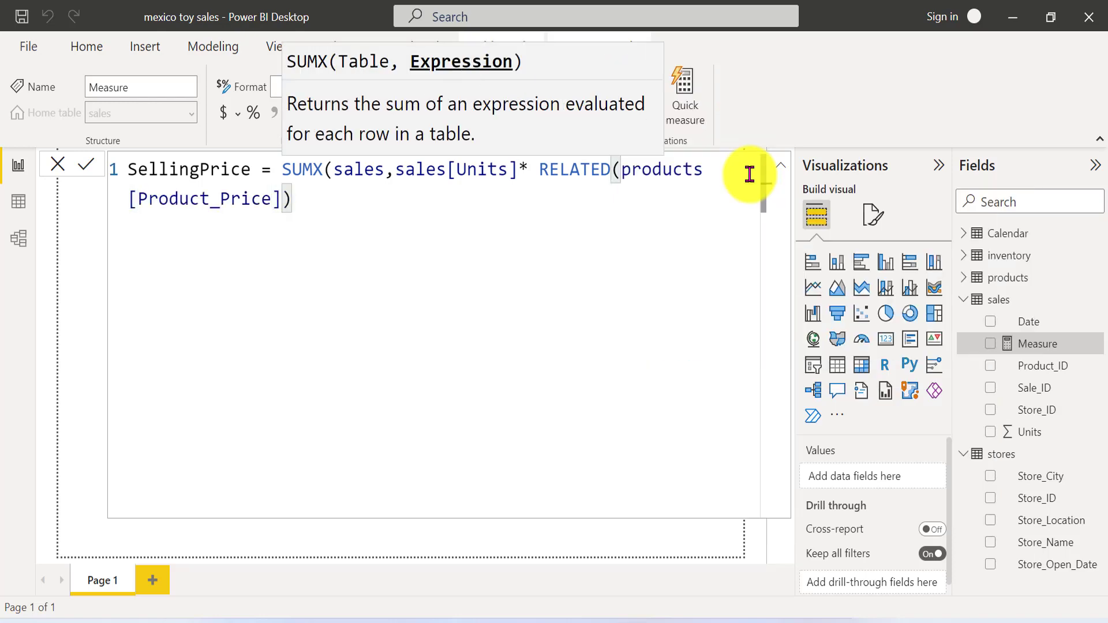
{"action": "type", "text": ")"}
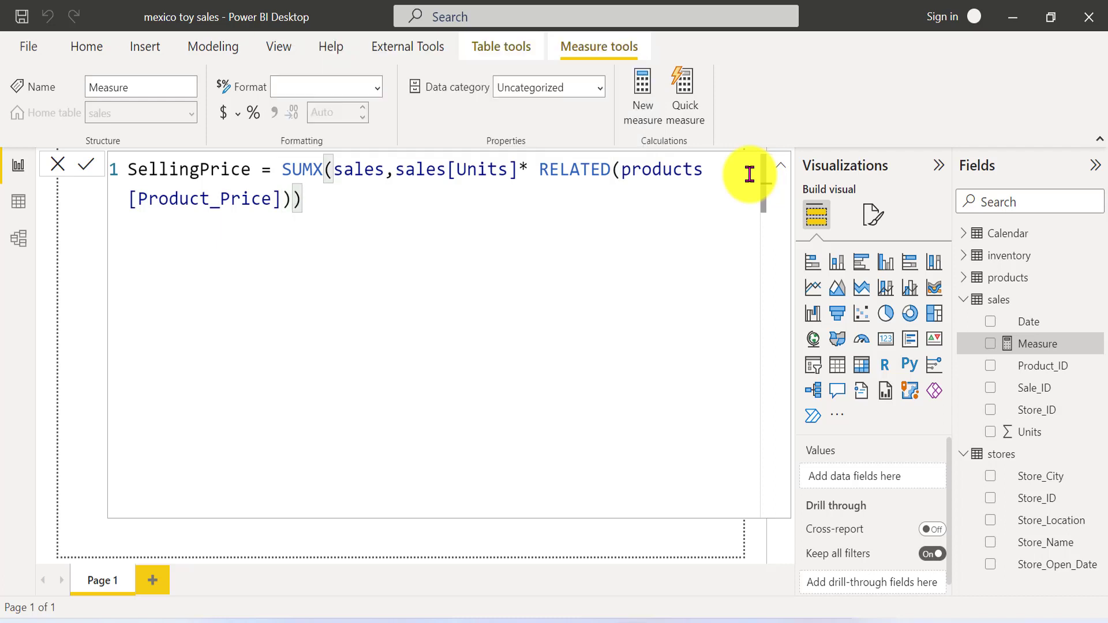
Commit the SellingPrice measure and create another new measure in the sales table with an enlarged formula editor
{"action": "key", "text": "Return"}
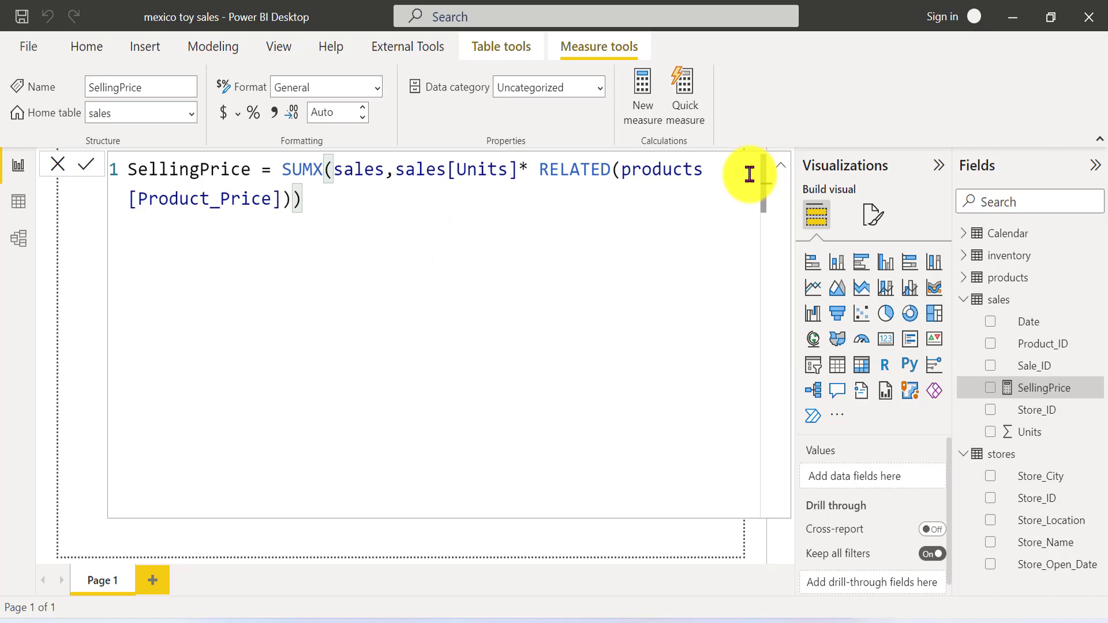
{"action": "left_click", "coordinate": [781, 167]}
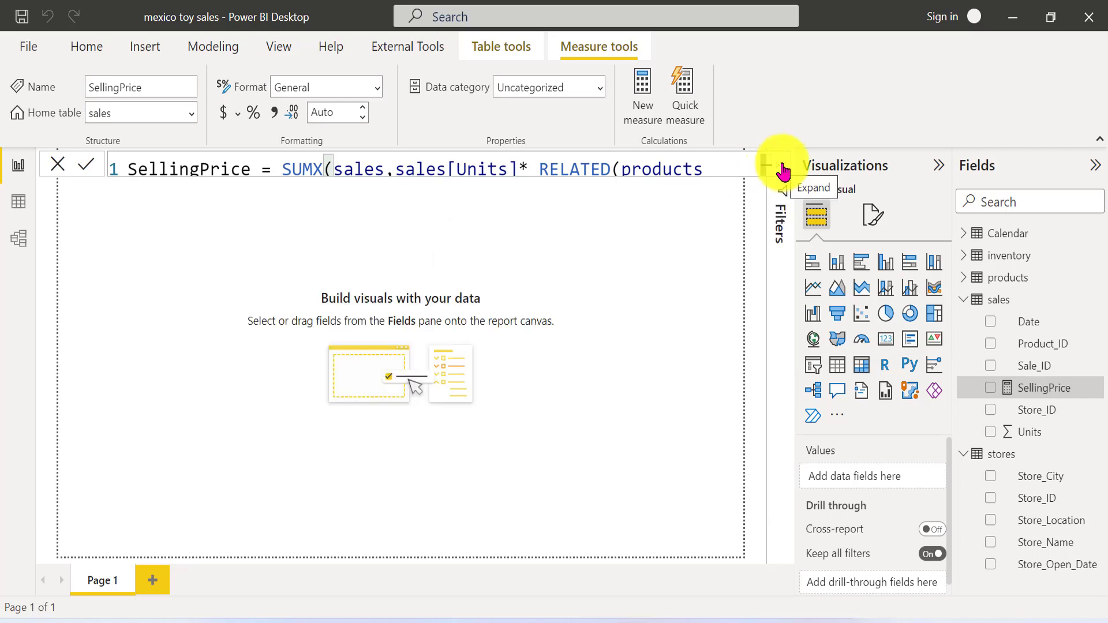
{"action": "right_click", "coordinate": [1043, 389]}
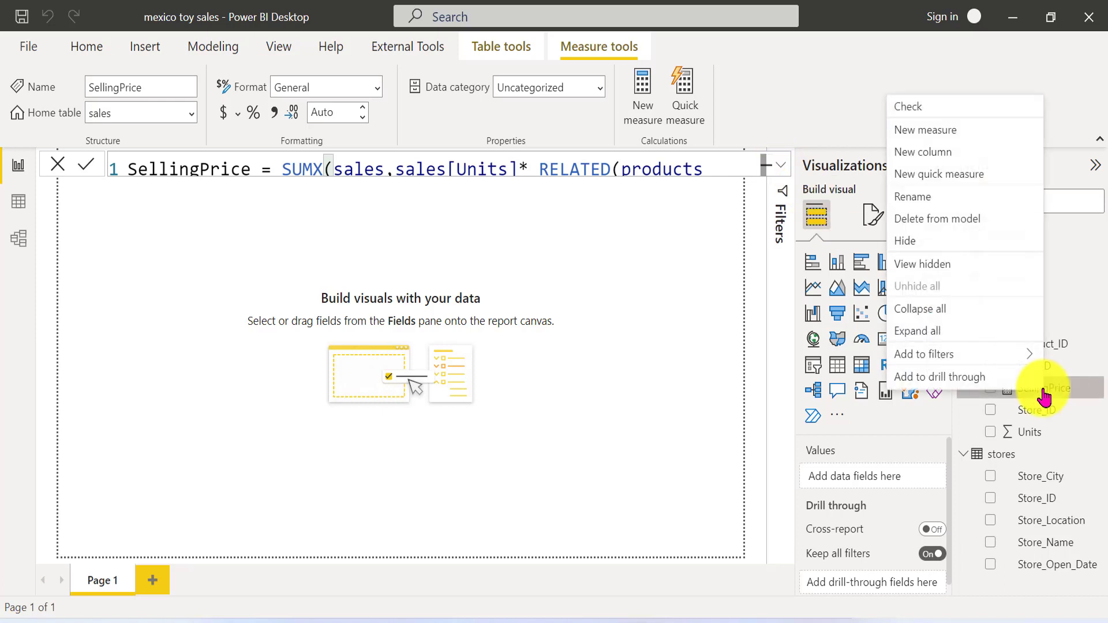
{"action": "left_click", "coordinate": [981, 146]}
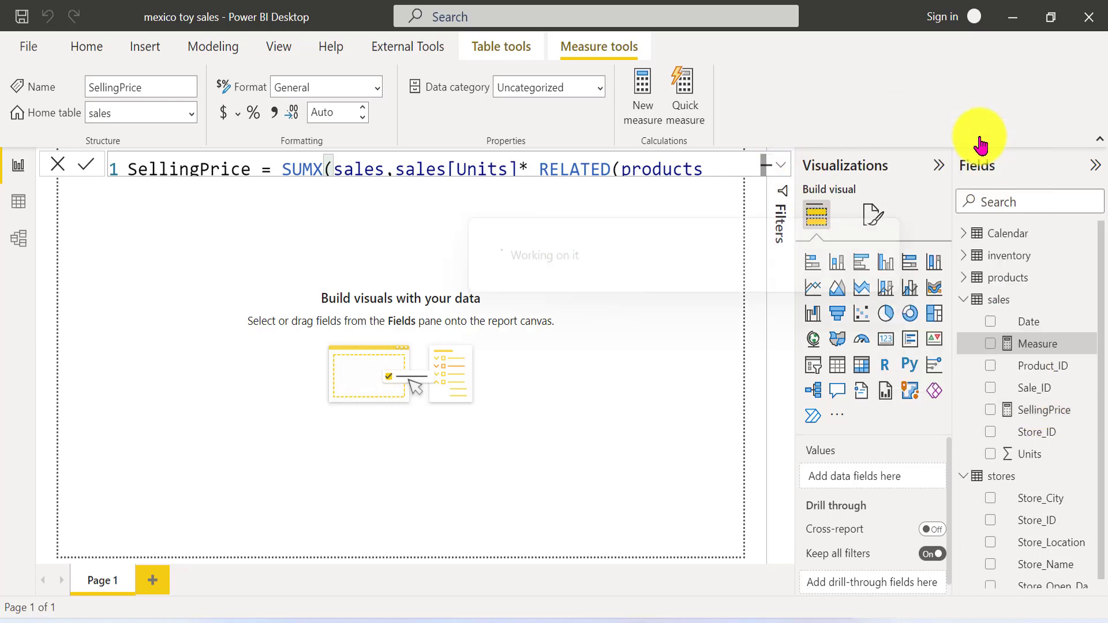
{"action": "left_click", "coordinate": [784, 165]}
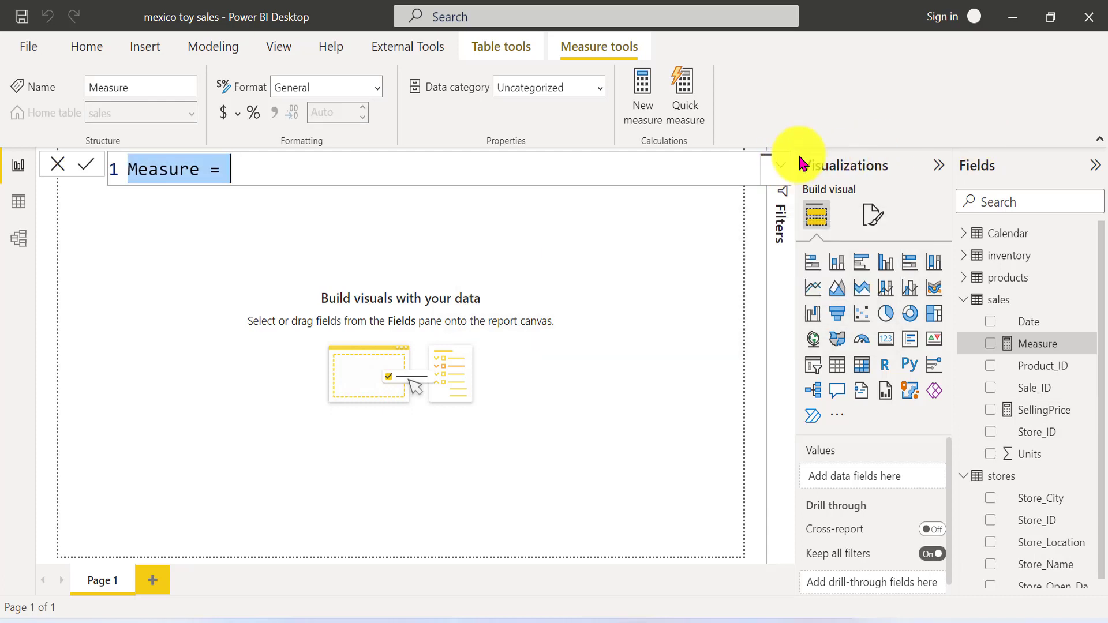
{"action": "scroll", "coordinate": [695, 173], "scroll_direction": "up", "scroll_amount": 3}
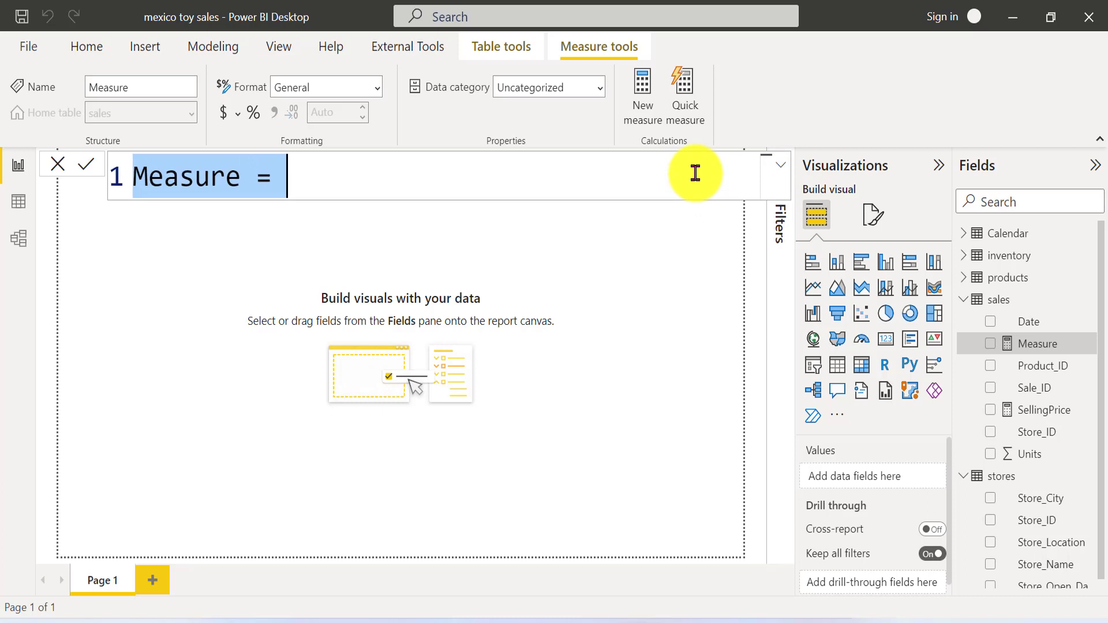
Name the new measure CostPrice and add the equals sign for its formula
{"action": "key", "text": "BackSpace"}
{"action": "type", "text": "COst"}
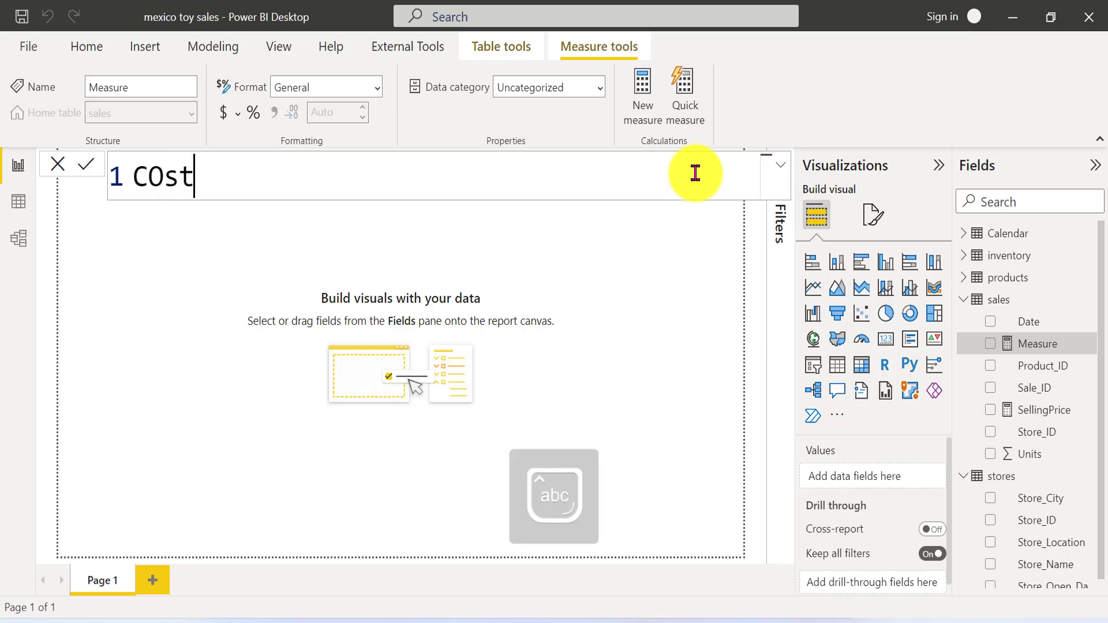
{"action": "type", "text": "Price"}
{"action": "key", "text": "Home"}
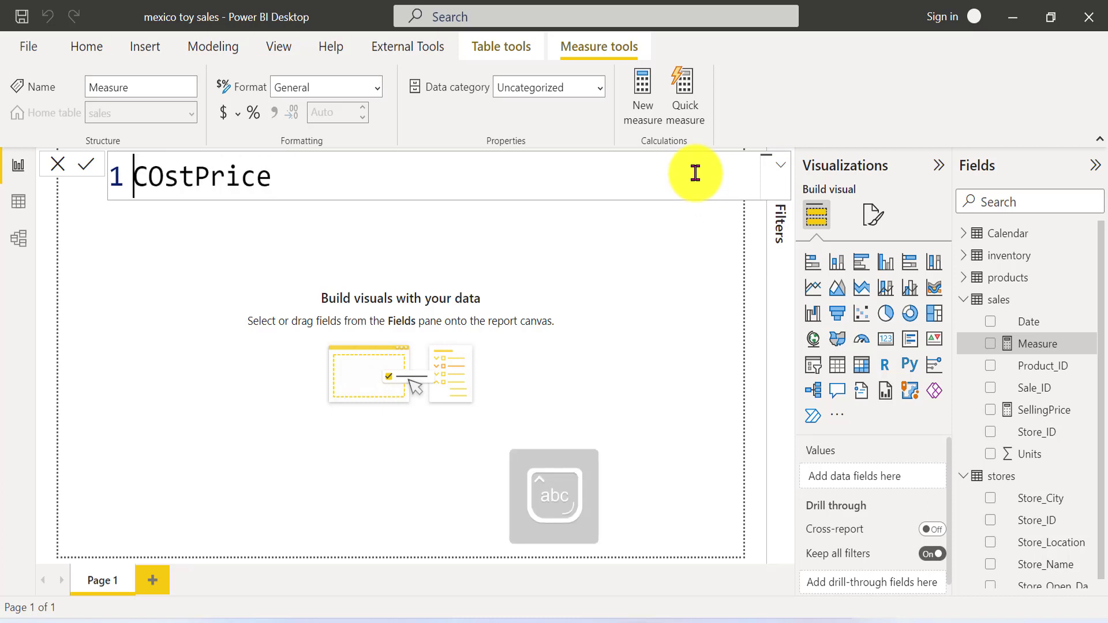
{"action": "key", "text": "Right"}
{"action": "key", "text": "Delete"}
{"action": "type", "text": "o"}
{"action": "key", "text": "ctrl+a"}
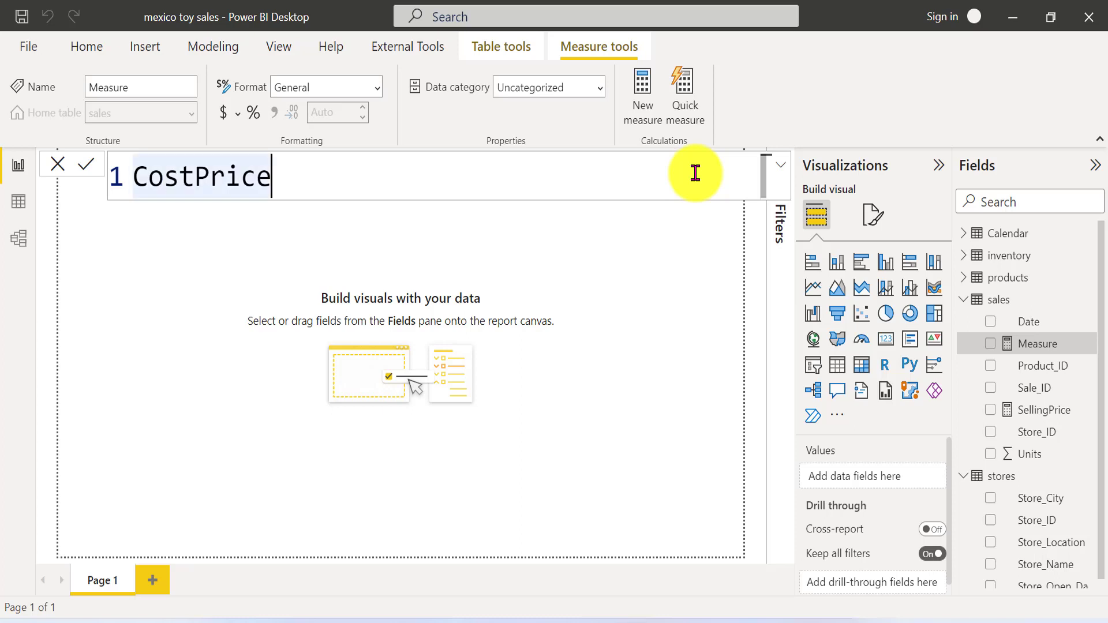
{"action": "key", "text": "End"}
{"action": "type", "text": "="}
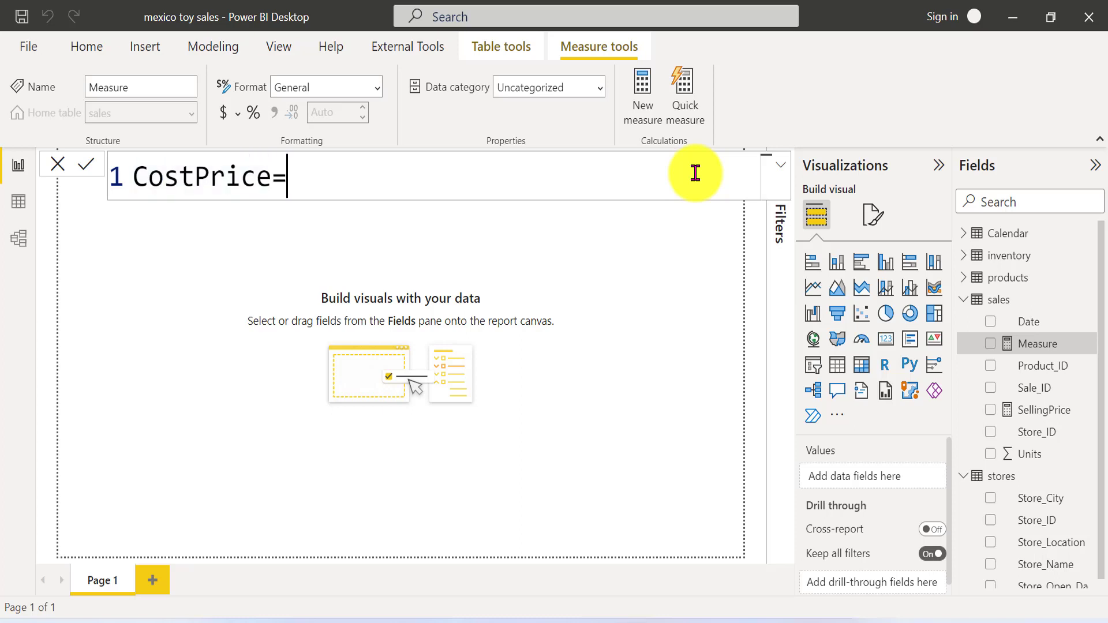
Begin the CostPrice formula with a SUMX function that iterates over the sales table
{"action": "type", "text": " sumz"}
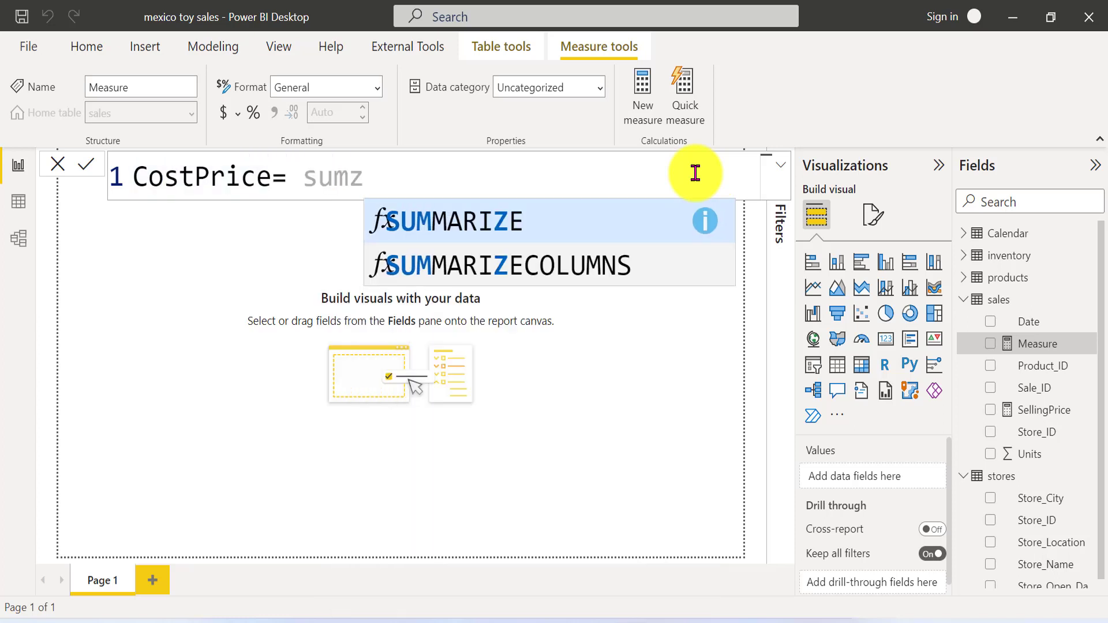
{"action": "key", "text": "BackSpace"}
{"action": "type", "text": "x"}
{"action": "key", "text": "Tab"}
{"action": "type", "text": "s"}
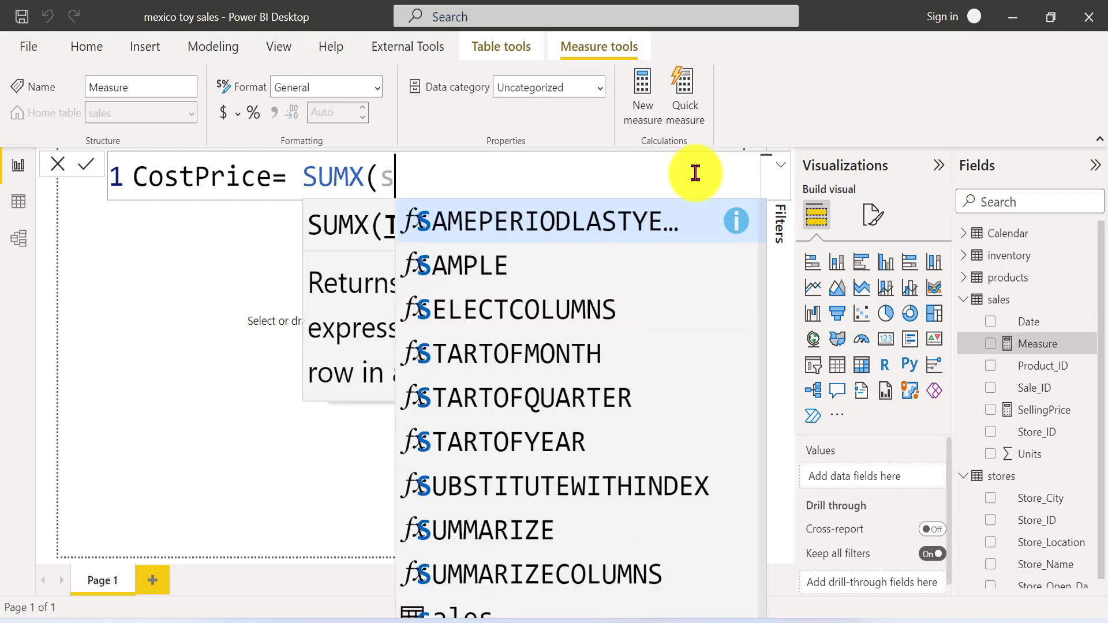
{"action": "type", "text": "ale"}
{"action": "key", "text": "Down"}
{"action": "type", "text": "s,"}
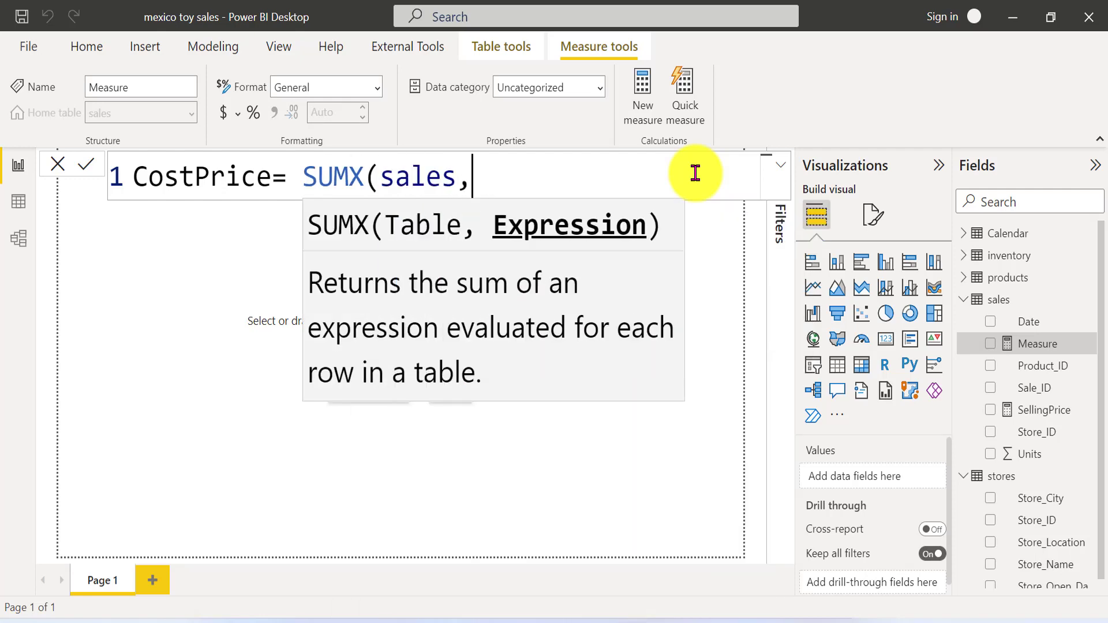
Insert sales[Units] as the first factor of the CostPrice measure's SUMX expression
{"action": "type", "text": " rel"}
{"action": "key", "text": "BackSpace"}
{"action": "key", "text": "BackSpace"}
{"action": "key", "text": "BackSpace"}
{"action": "type", "text": "sal"}
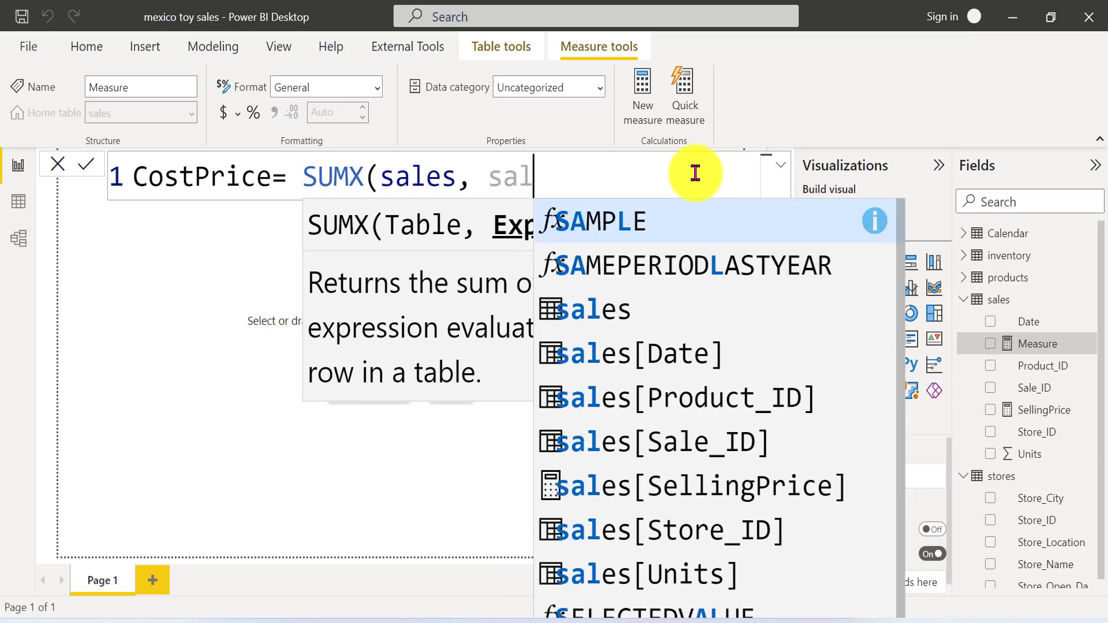
{"action": "type", "text": "e"}
{"action": "key", "text": "Down"}
{"action": "key", "text": "Down"}
{"action": "key", "text": "Down"}
{"action": "key", "text": "Down"}
{"action": "key", "text": "Down"}
{"action": "key", "text": "Down"}
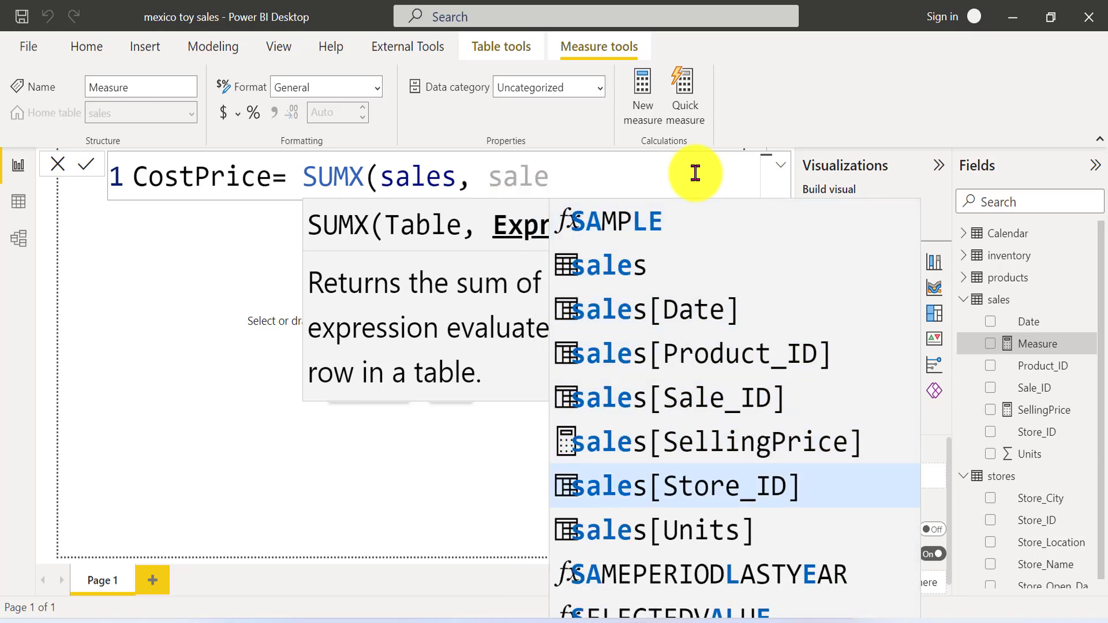
{"action": "key", "text": "Up"}
{"action": "key", "text": "Up"}
{"action": "key", "text": "Down"}
{"action": "key", "text": "Down"}
{"action": "key", "text": "Down"}
{"action": "key", "text": "Tab"}
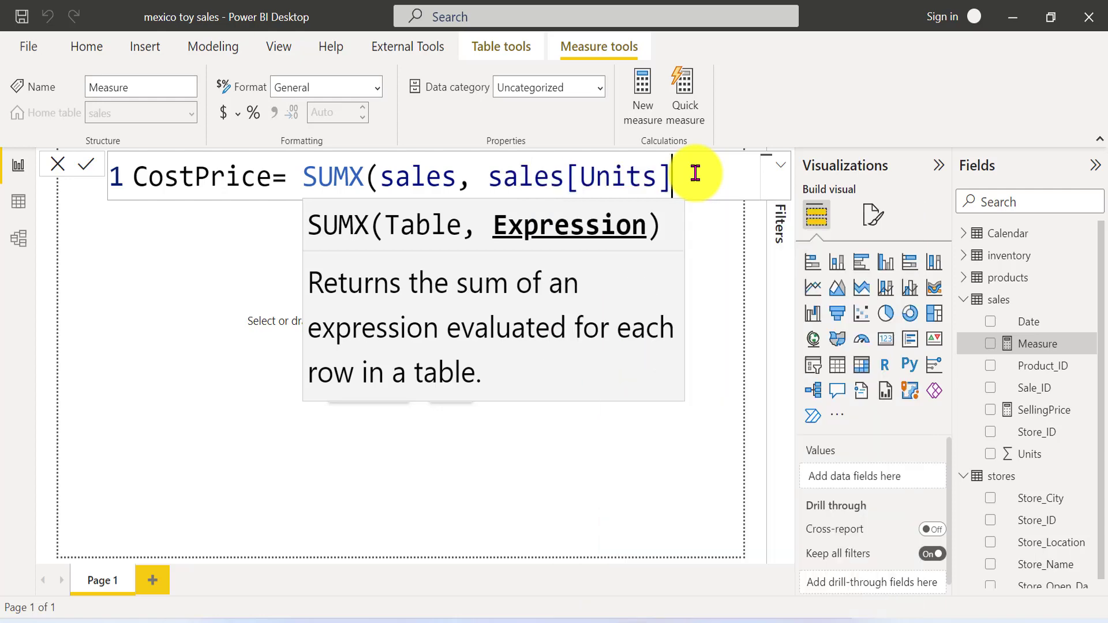
Multiply sales[Units] by RELATED(products[Product_Cost]), close both functions and commit the CostPrice measure
{"action": "type", "text": "*rel"}
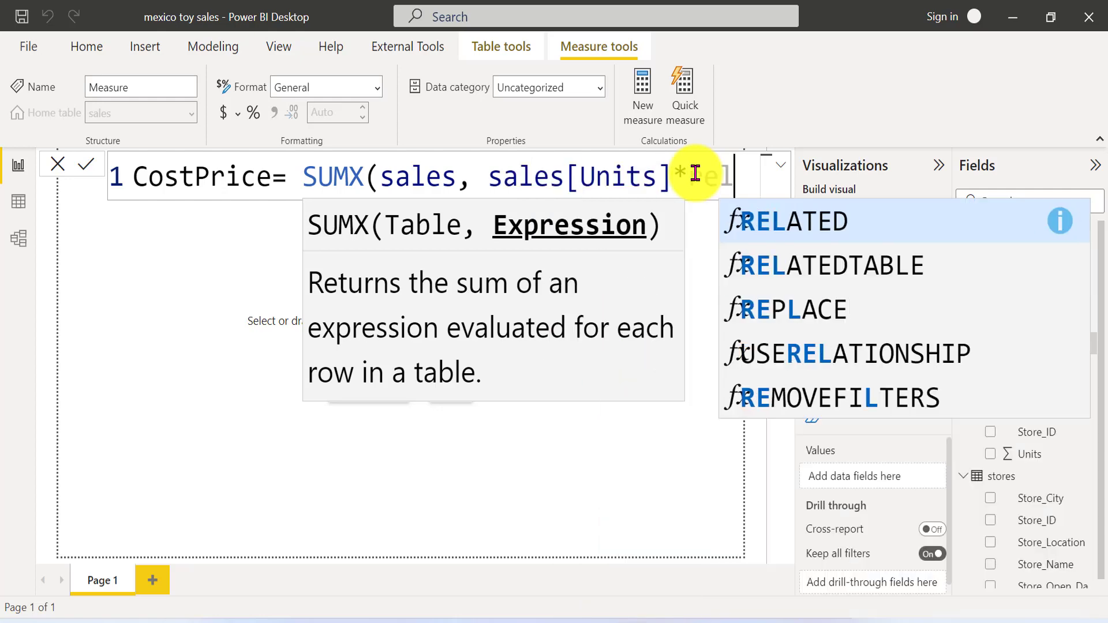
{"action": "key", "text": "Tab"}
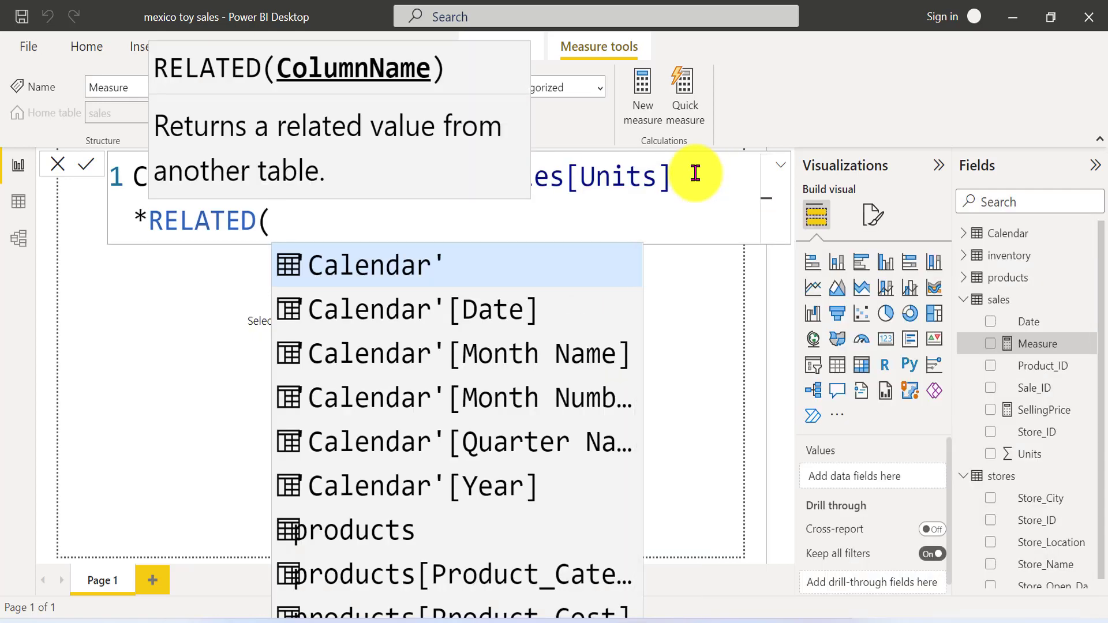
{"action": "type", "text": "prd"}
{"action": "key", "text": "Down"}
{"action": "key", "text": "Down"}
{"action": "key", "text": "Down"}
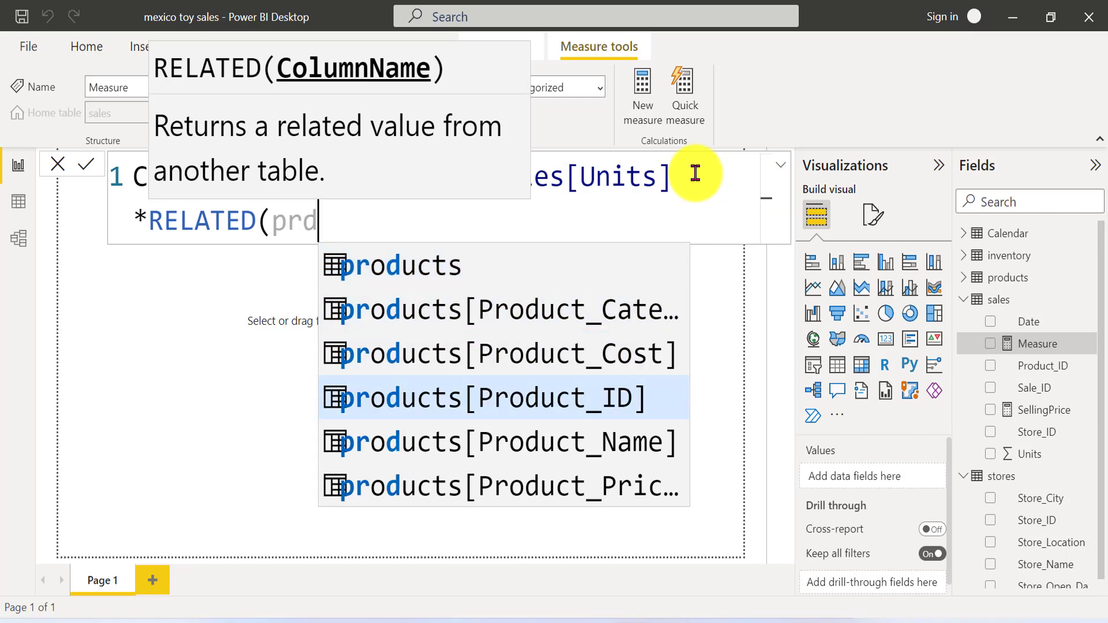
{"action": "key", "text": "Down"}
{"action": "key", "text": "Down"}
{"action": "key", "text": "Up"}
{"action": "key", "text": "Up"}
{"action": "key", "text": "Up"}
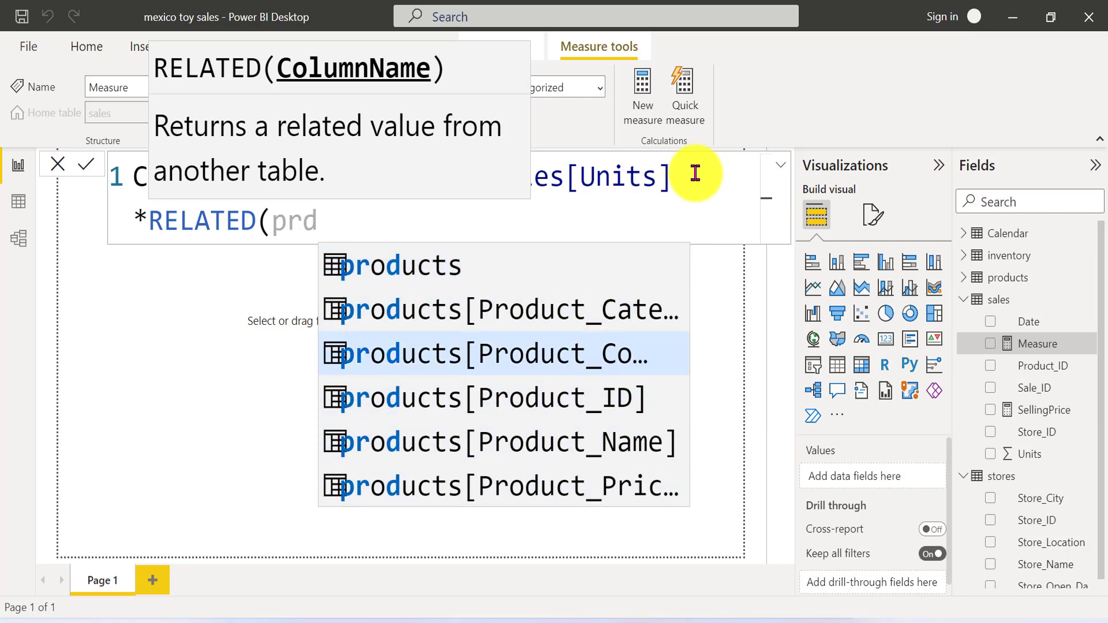
{"action": "key", "text": "Tab"}
{"action": "type", "text": ")"}
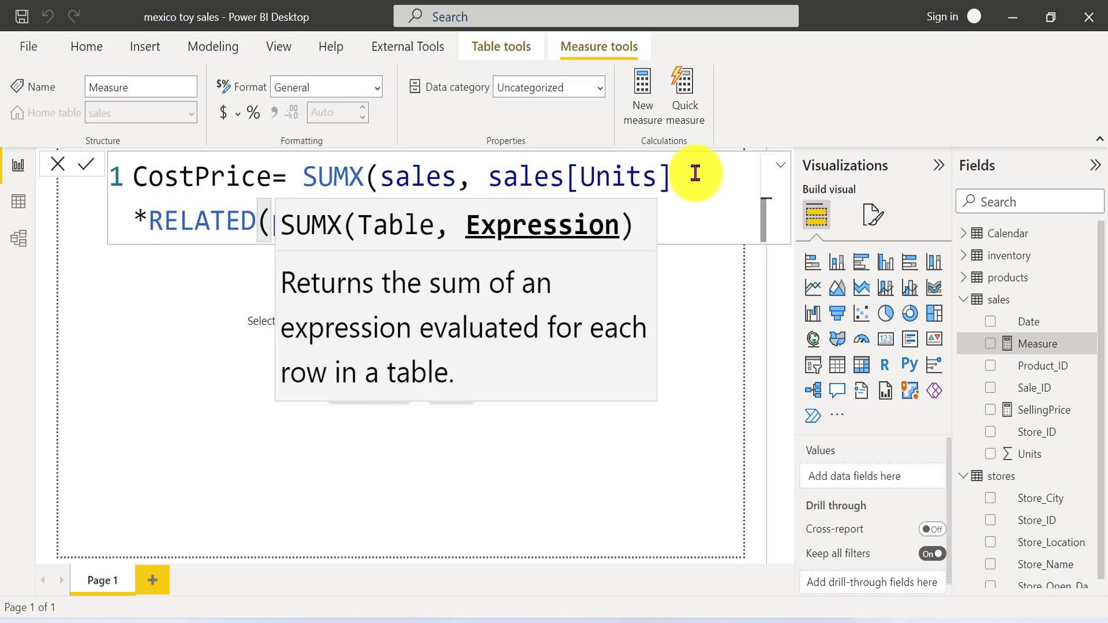
{"action": "type", "text": ")"}
{"action": "key", "text": "Return"}
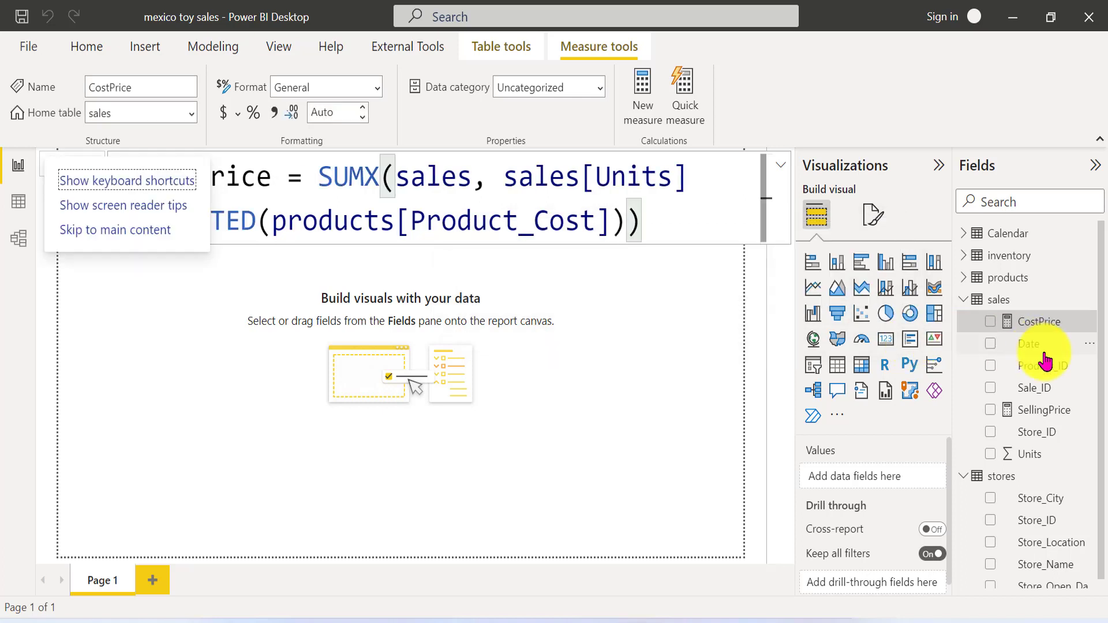
Create a new measure in the sales table and name it Profit
{"action": "right_click", "coordinate": [1042, 361]}
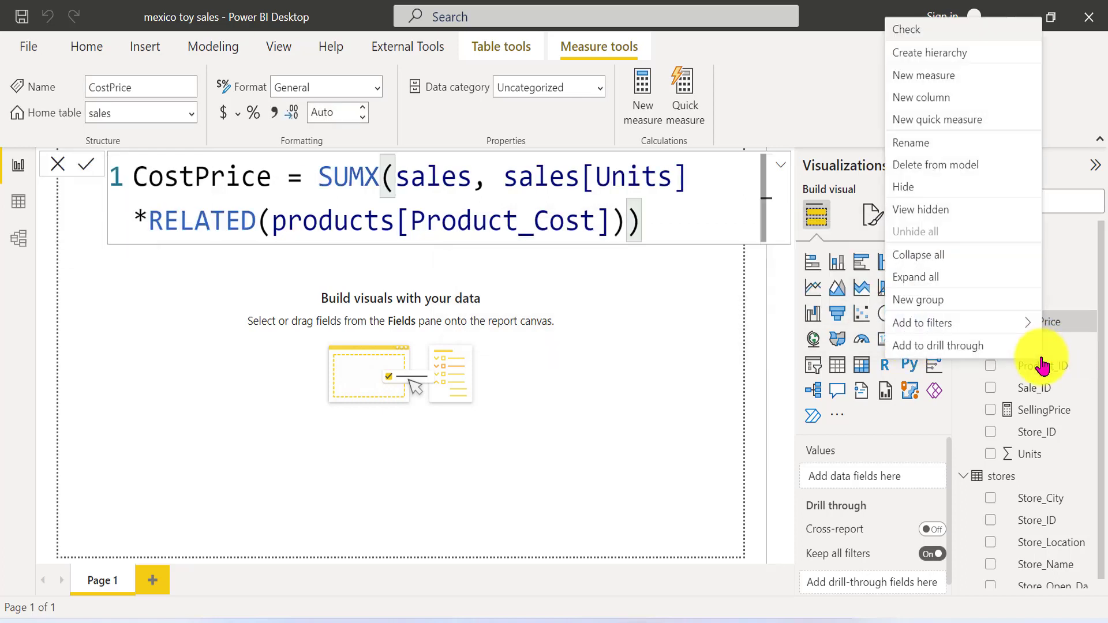
{"action": "left_click", "coordinate": [989, 87]}
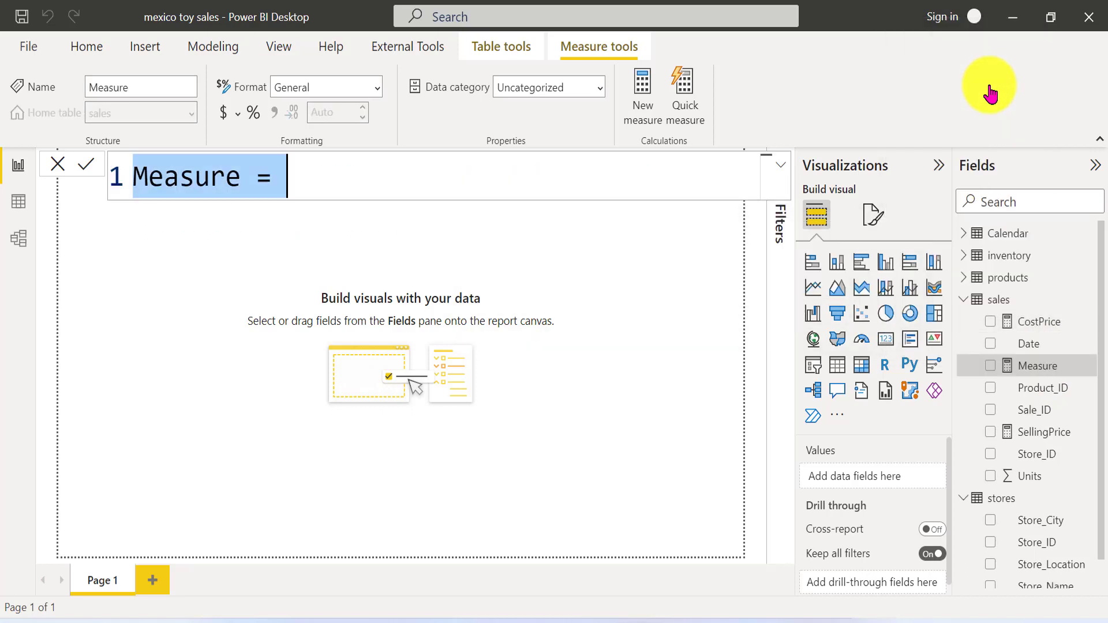
{"action": "type", "text": "Profit = sel"}
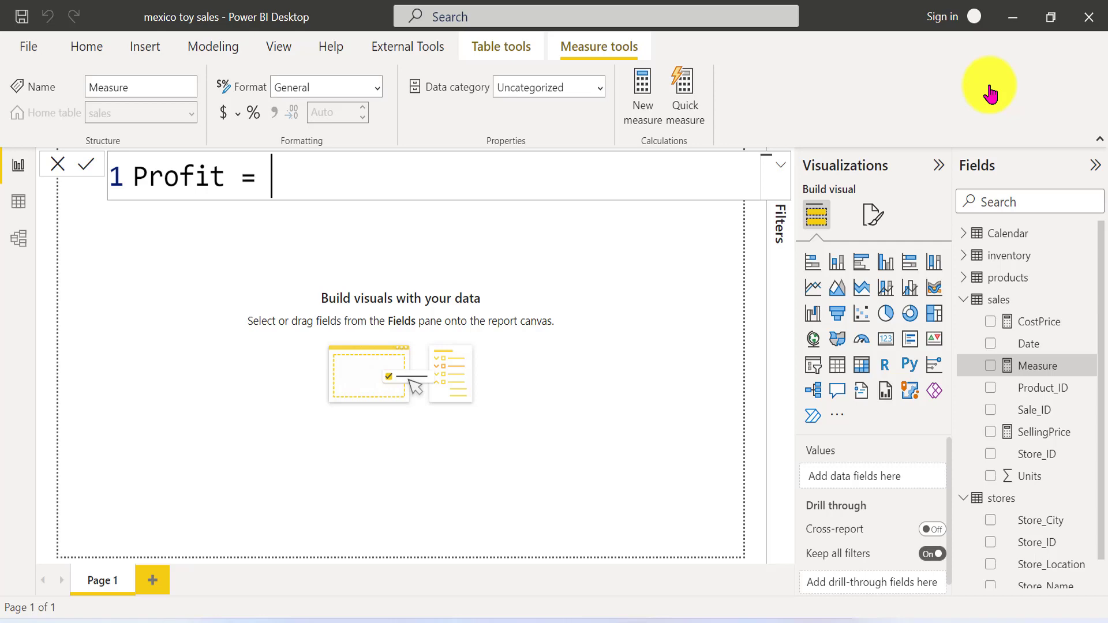
Define the Profit measure as [SellingPrice]-[CostPrice] and commit it
{"action": "type", "text": "l"}
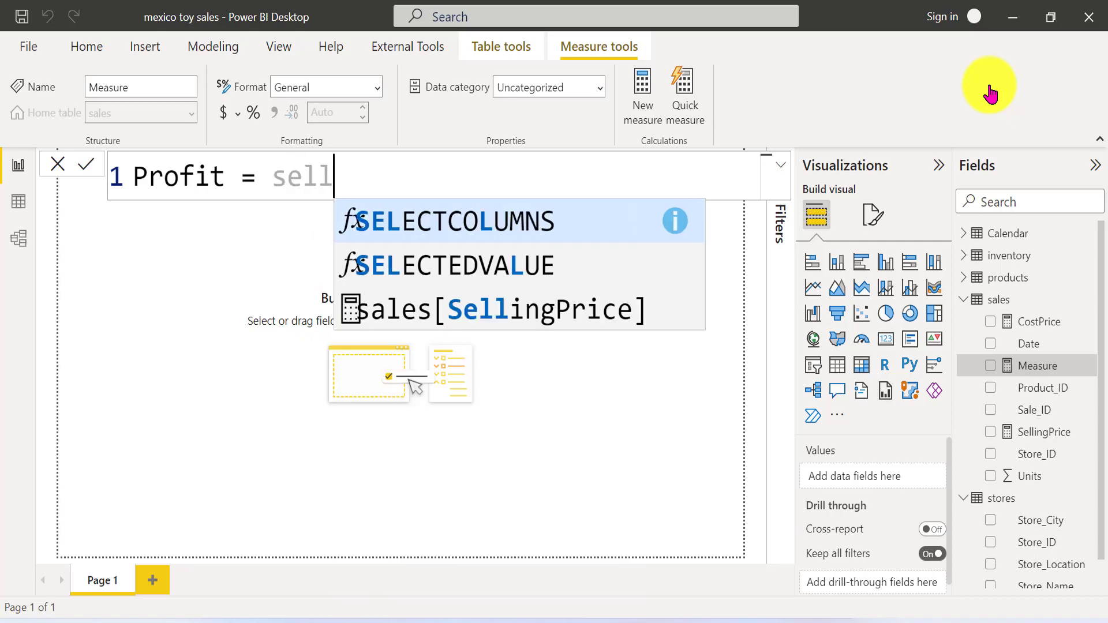
{"action": "key", "text": "BackSpace"}
{"action": "key", "text": "BackSpace"}
{"action": "key", "text": "BackSpace"}
{"action": "key", "text": "BackSpace"}
{"action": "type", "text": "[se"}
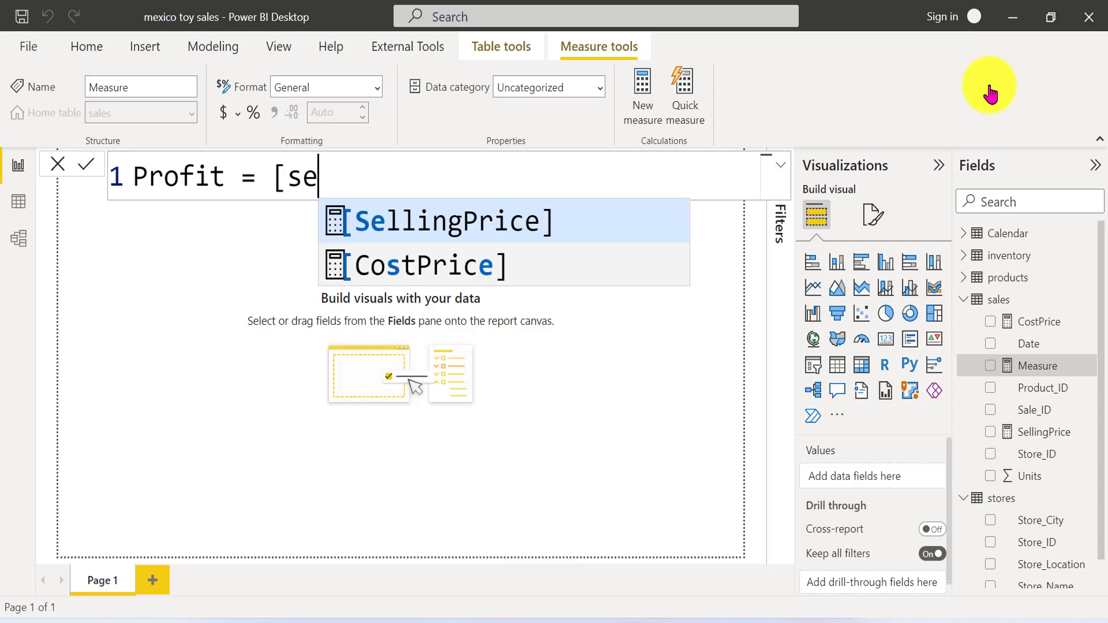
{"action": "key", "text": "Tab"}
{"action": "type", "text": "-[C"}
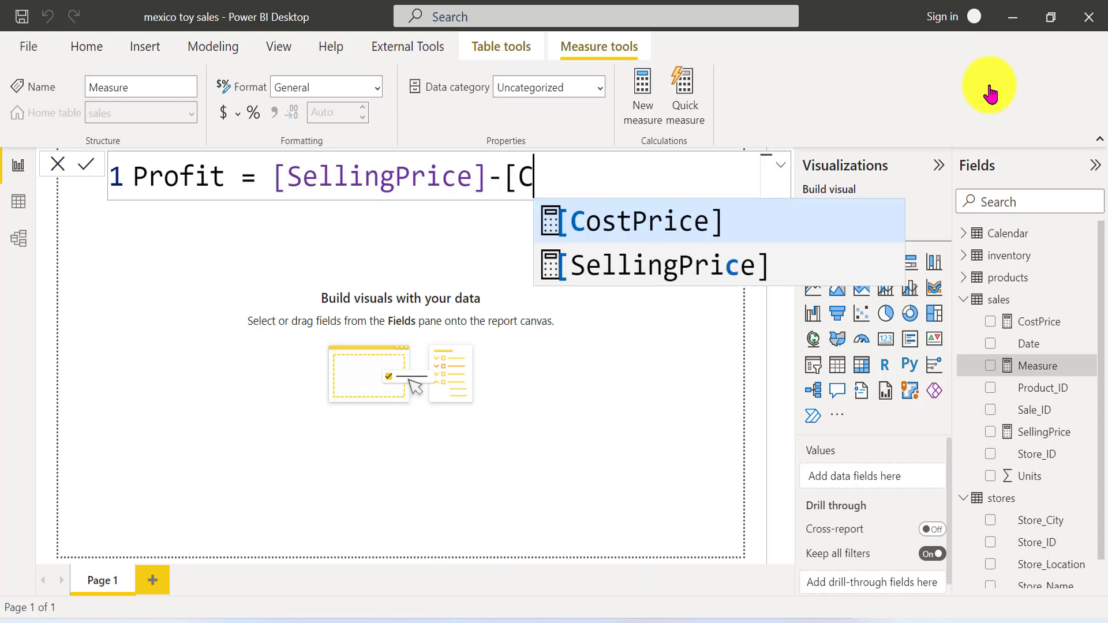
{"action": "key", "text": "Tab"}
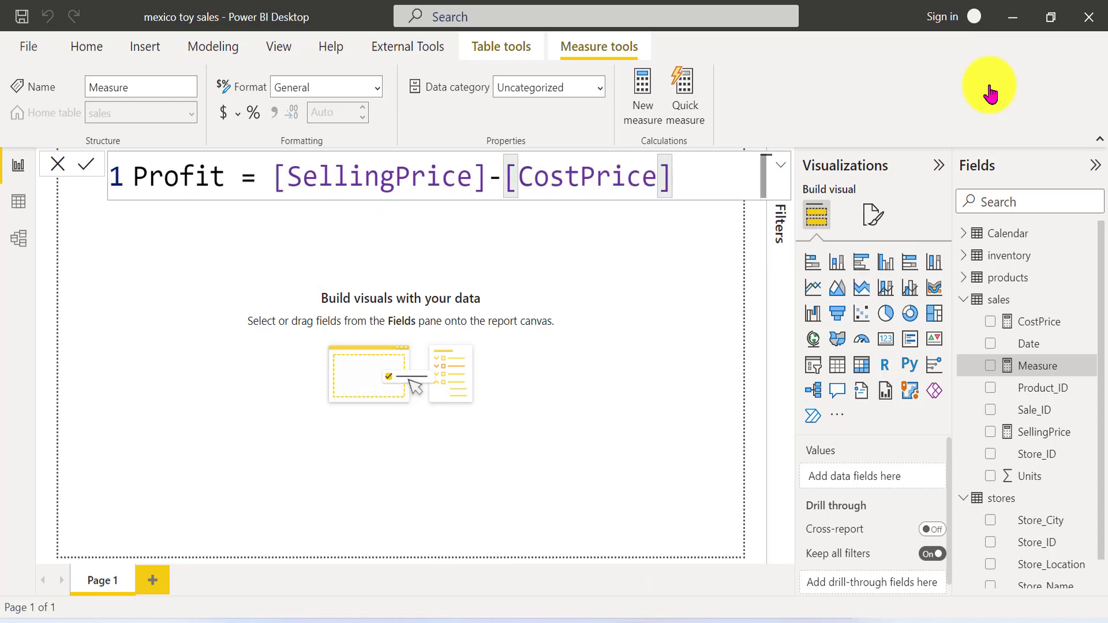
{"action": "key", "text": "Return"}
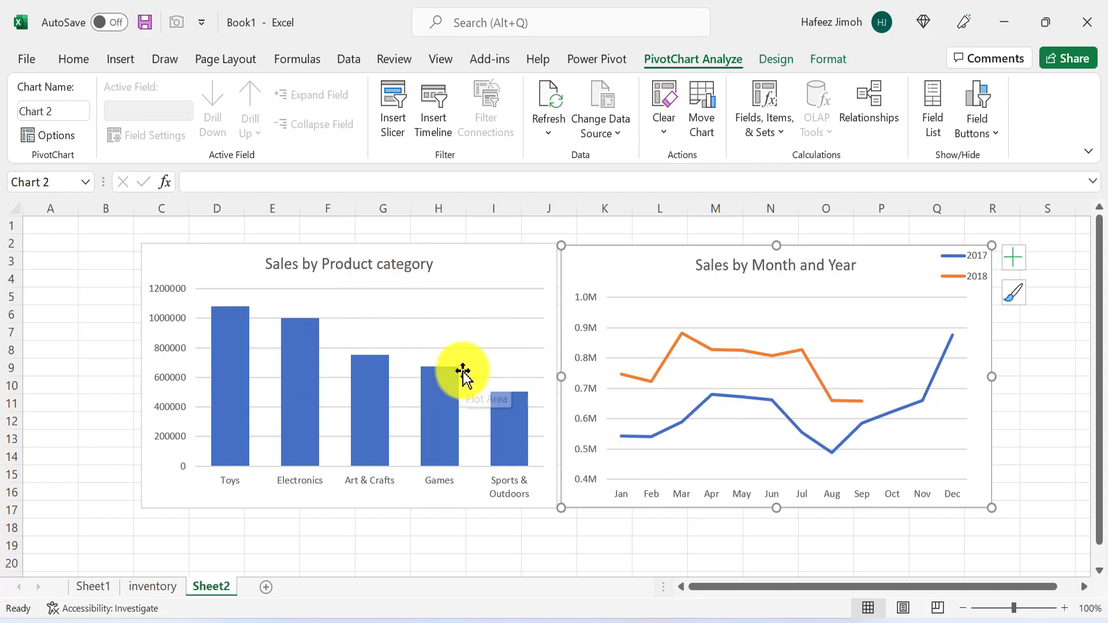
Compare the Excel workbook's sales charts with the empty Power BI report page, ending in Power BI
{"action": "key", "text": "alt+Tab"}
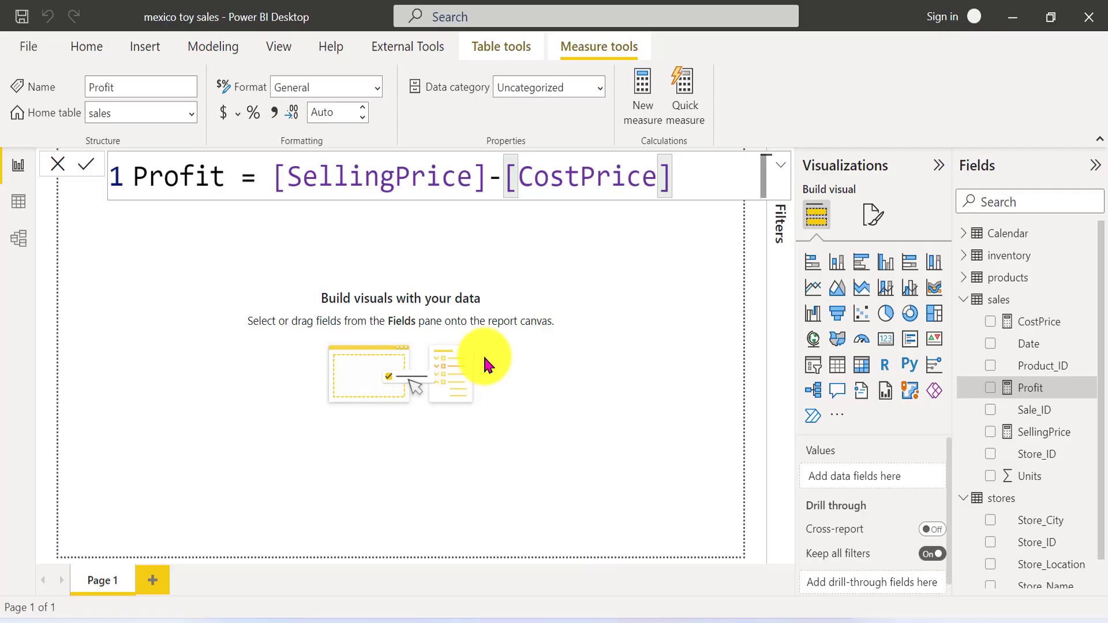
{"action": "key", "text": "alt+Tab"}
{"action": "key", "text": "alt+Tab"}
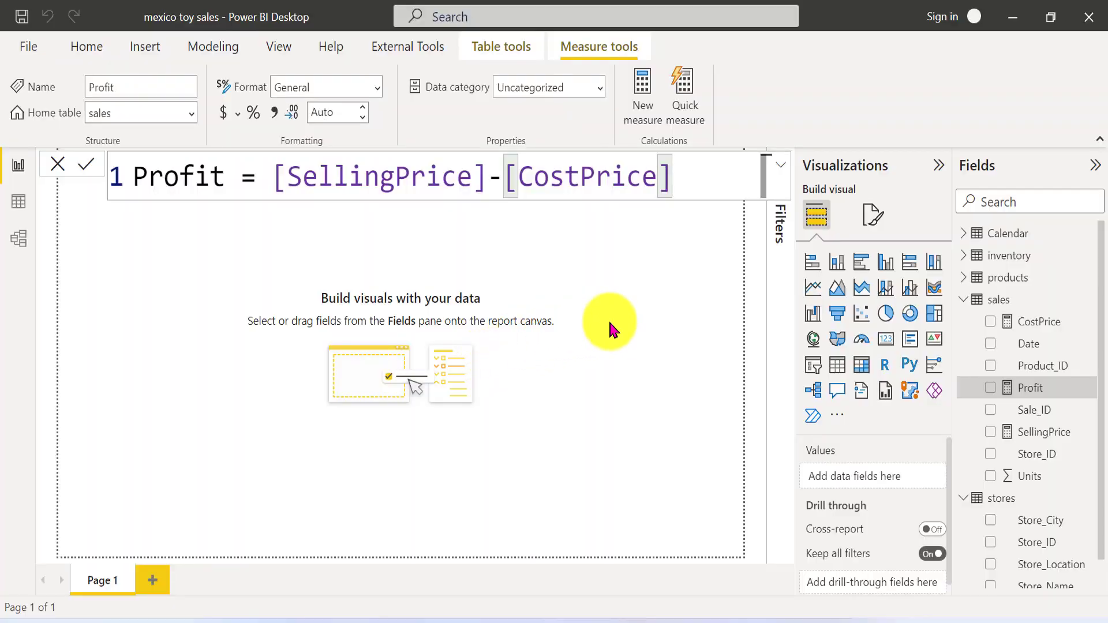
Insert a stacked column chart on the report page showing SellingPrice by Product_Category
{"action": "left_click", "coordinate": [669, 287]}
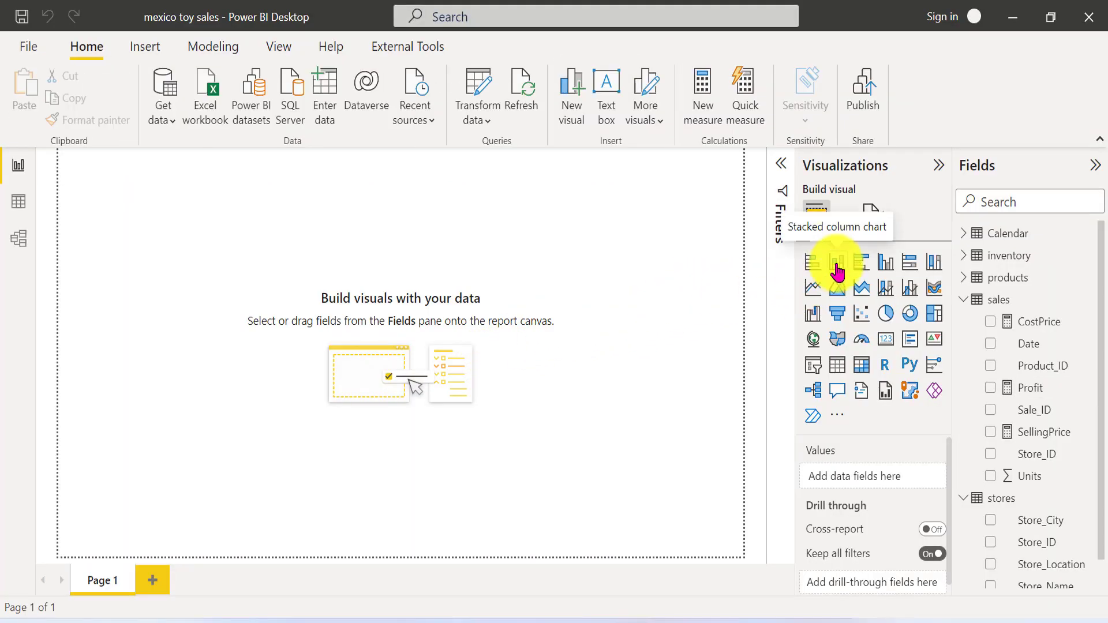
{"action": "left_click", "coordinate": [836, 266]}
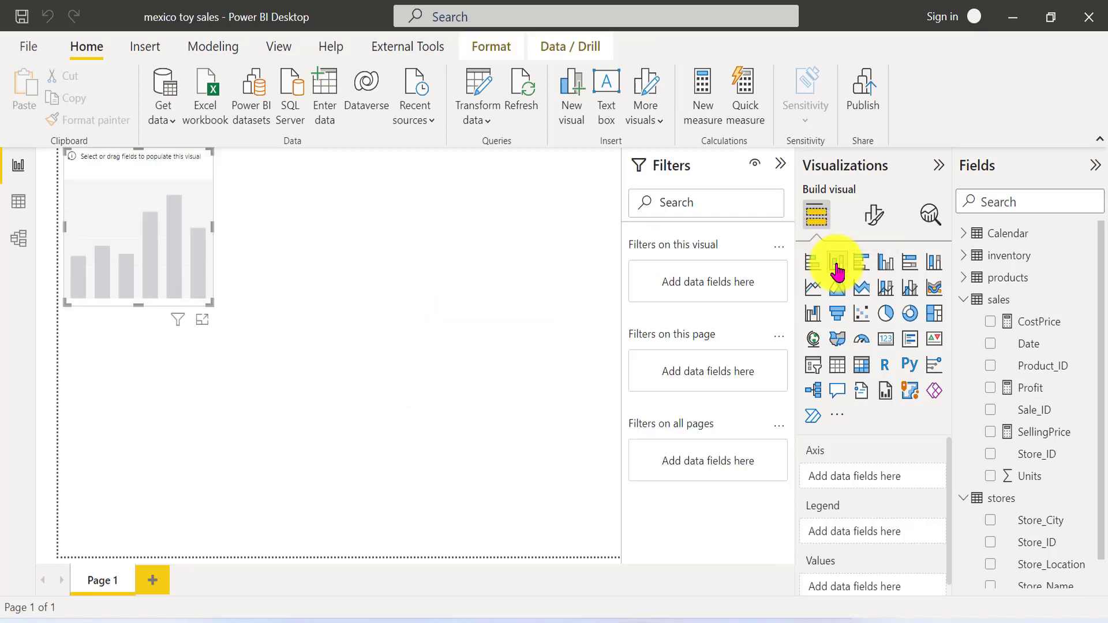
{"action": "left_click", "coordinate": [964, 282]}
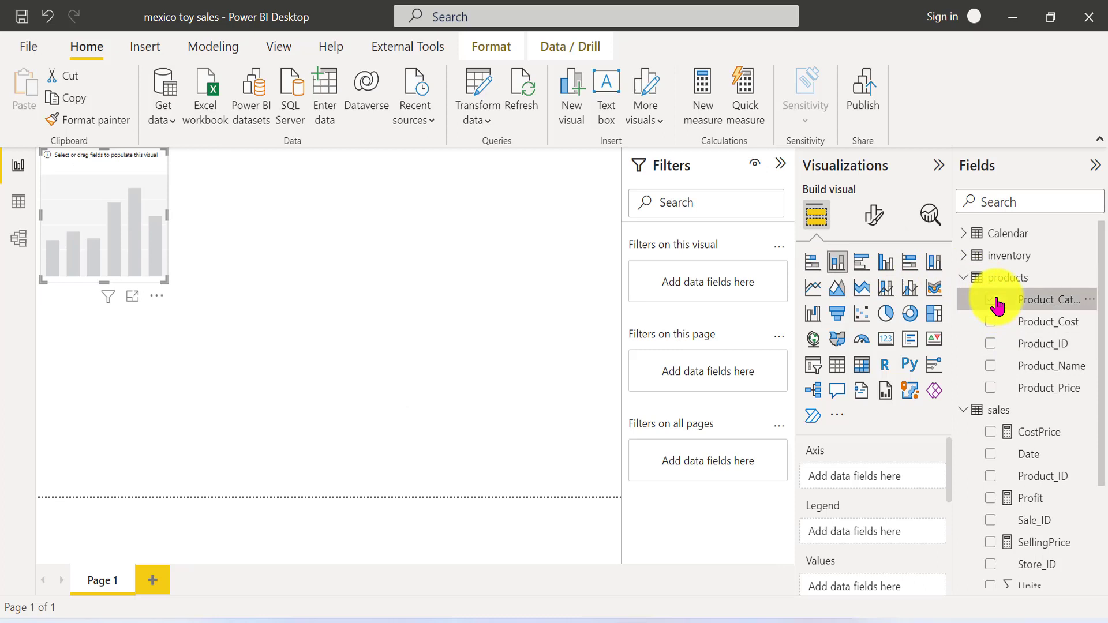
{"action": "left_click", "coordinate": [993, 301]}
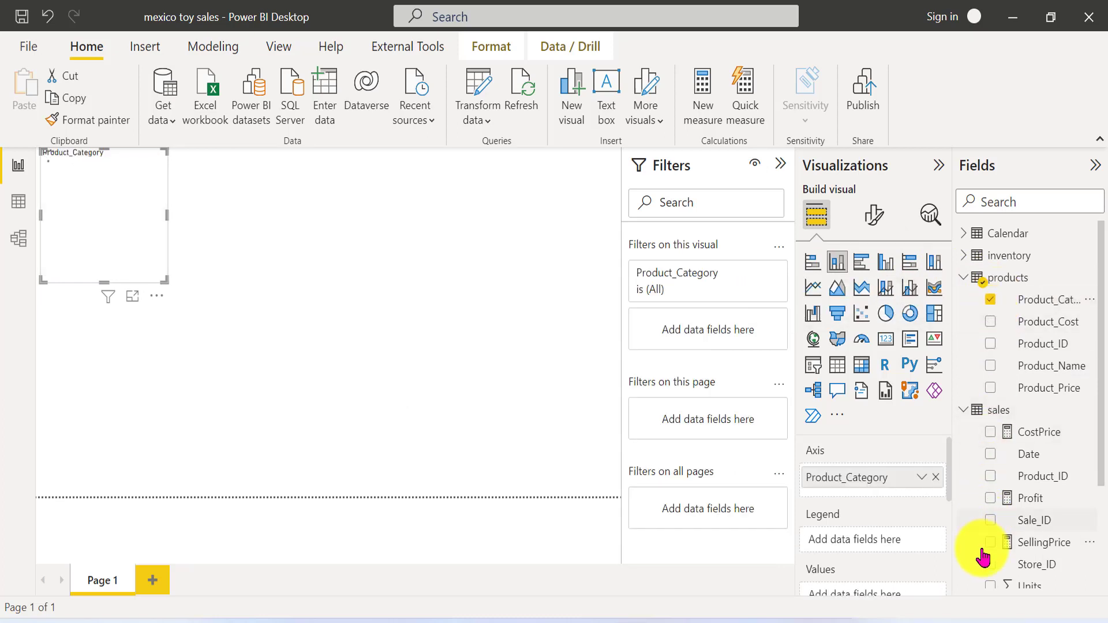
{"action": "scroll", "coordinate": [982, 563], "scroll_direction": "down", "scroll_amount": 3}
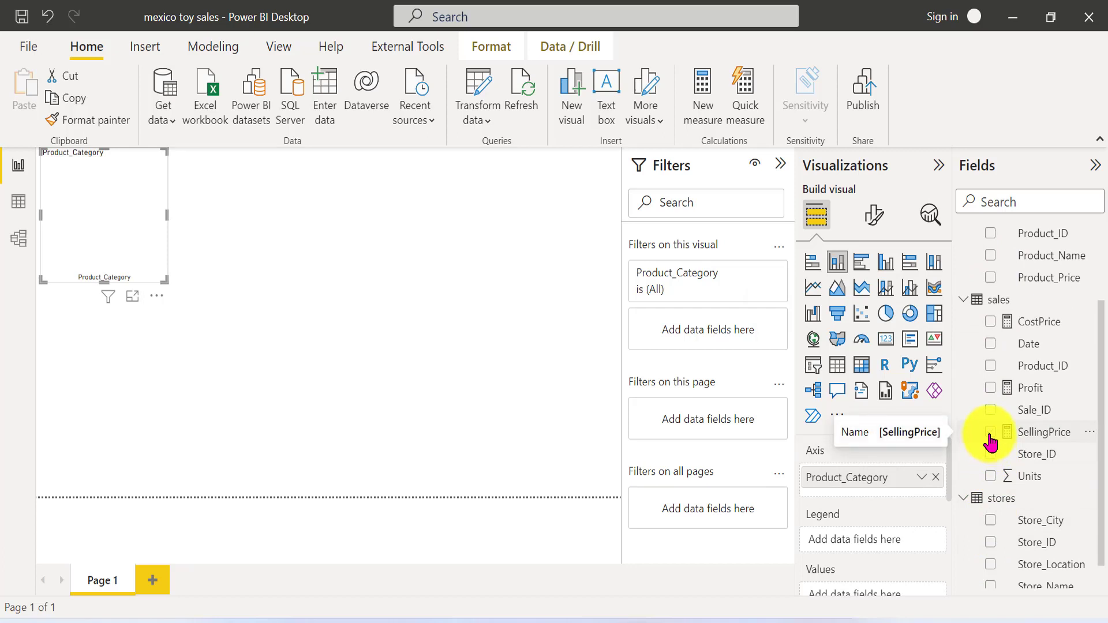
{"action": "left_click", "coordinate": [989, 434]}
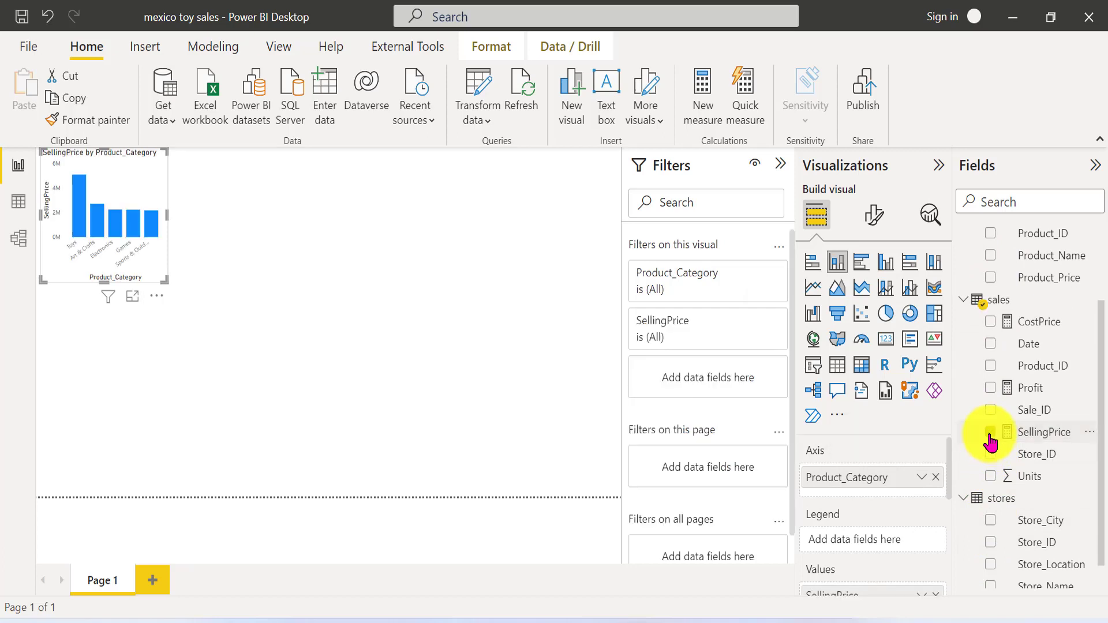
Enlarge the column chart to fill about half the page width and collapse the Filters pane
{"action": "left_click_drag", "start_coordinate": [162, 276], "coordinate": [316, 413]}
{"action": "left_click", "coordinate": [316, 413]}
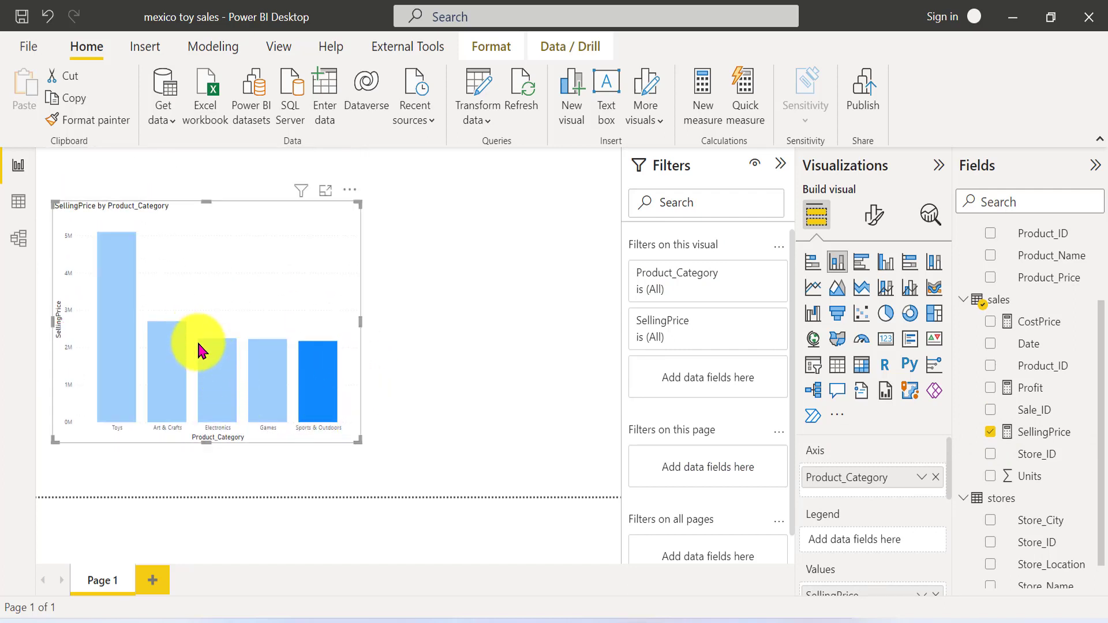
{"action": "left_click", "coordinate": [294, 287]}
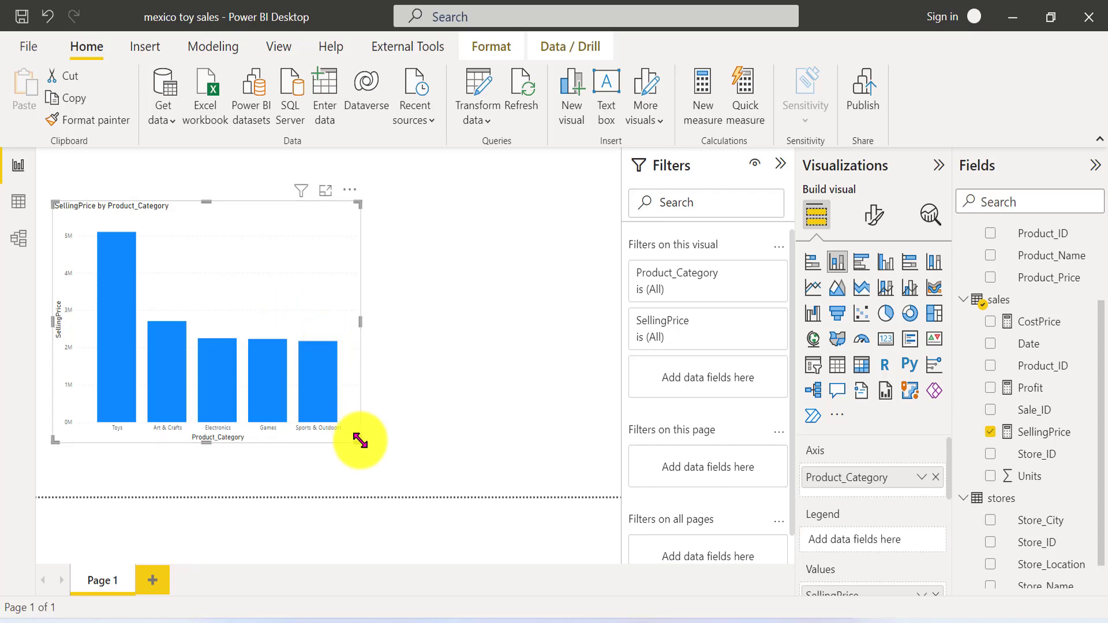
{"action": "left_click_drag", "start_coordinate": [360, 441], "coordinate": [327, 421]}
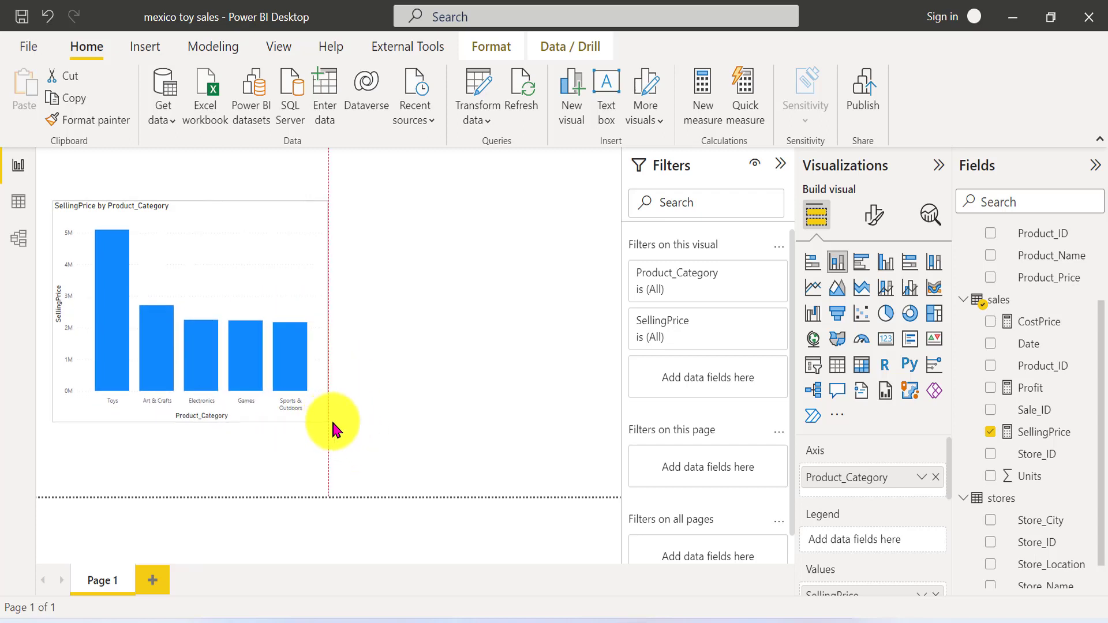
{"action": "left_click", "coordinate": [781, 168]}
{"action": "left_click", "coordinate": [617, 216]}
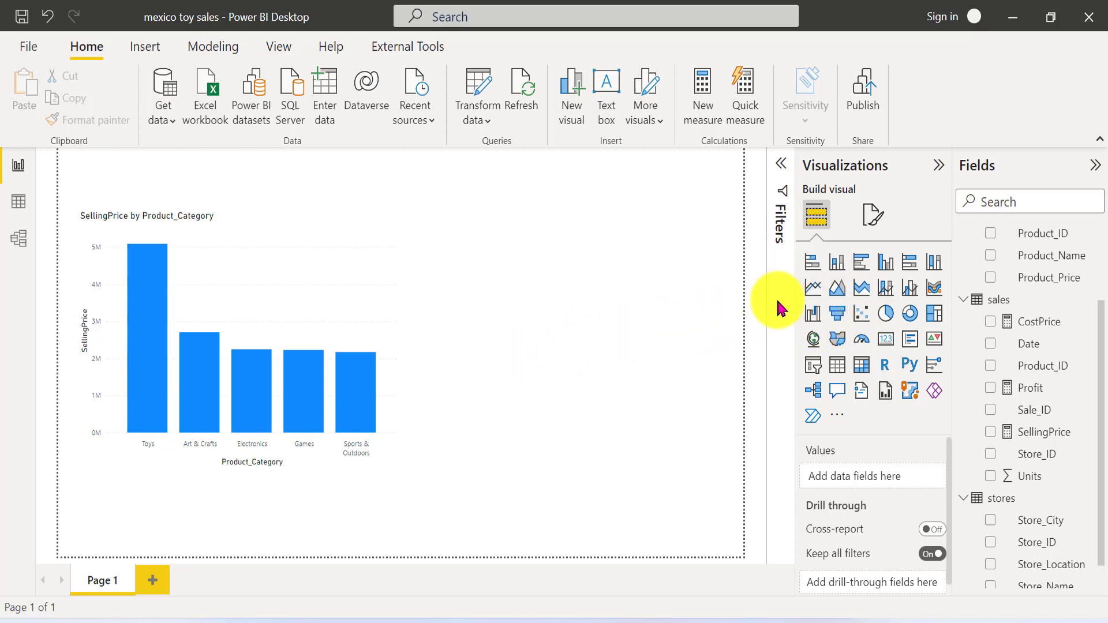
Insert a line chart beside the column chart, enlarge it to similar height, and check Excel's Sales by Month and Year chart for reference
{"action": "left_click", "coordinate": [810, 288]}
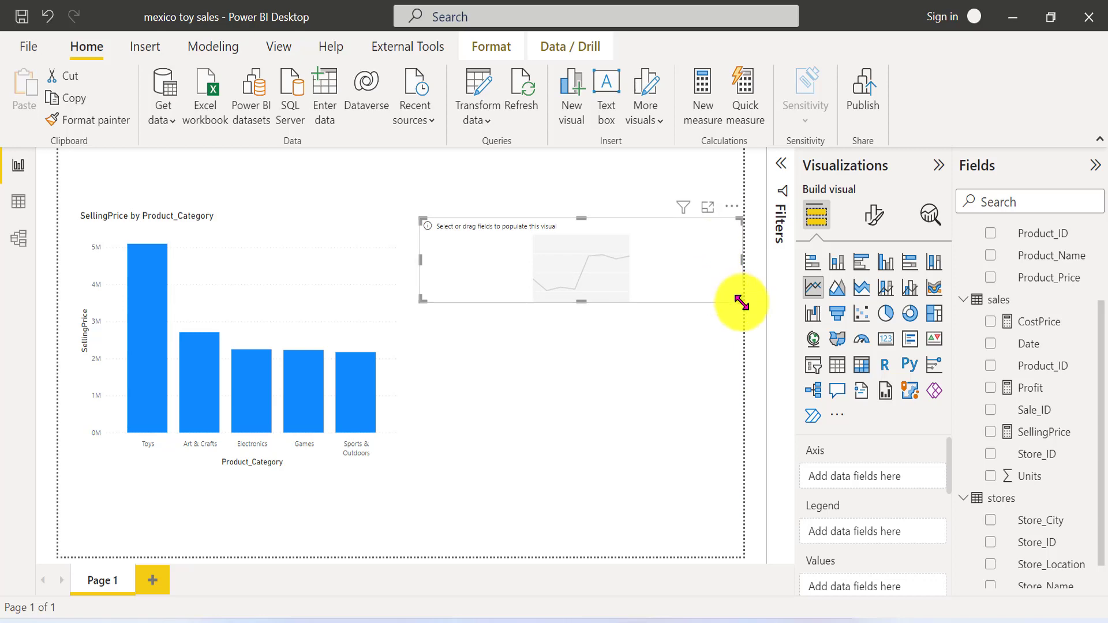
{"action": "left_click_drag", "start_coordinate": [742, 302], "coordinate": [730, 452]}
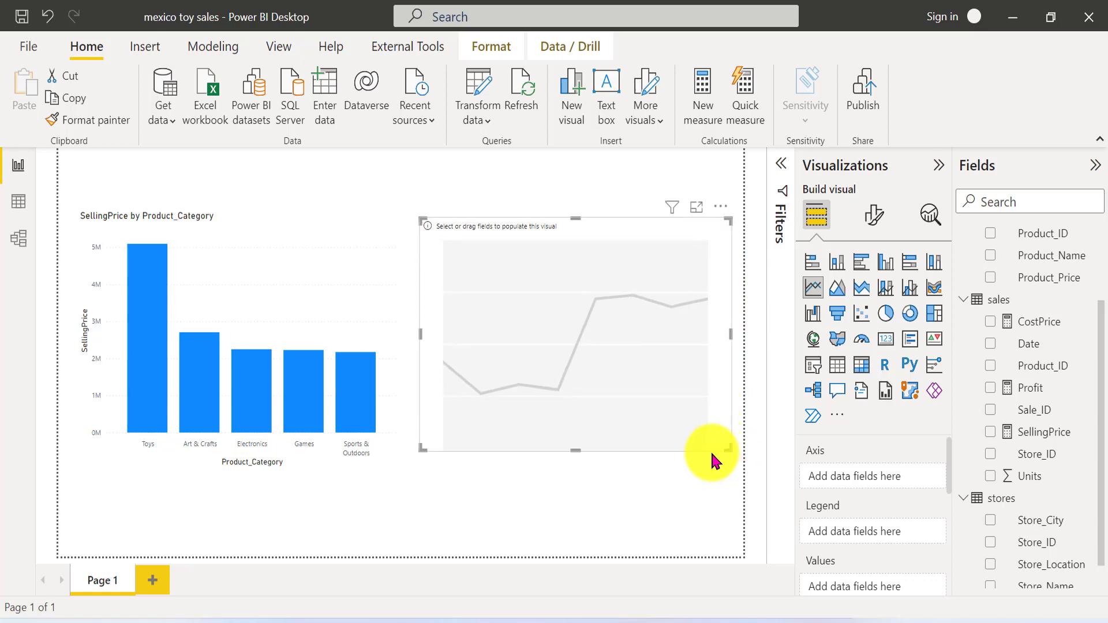
{"action": "key", "text": "alt+Tab"}
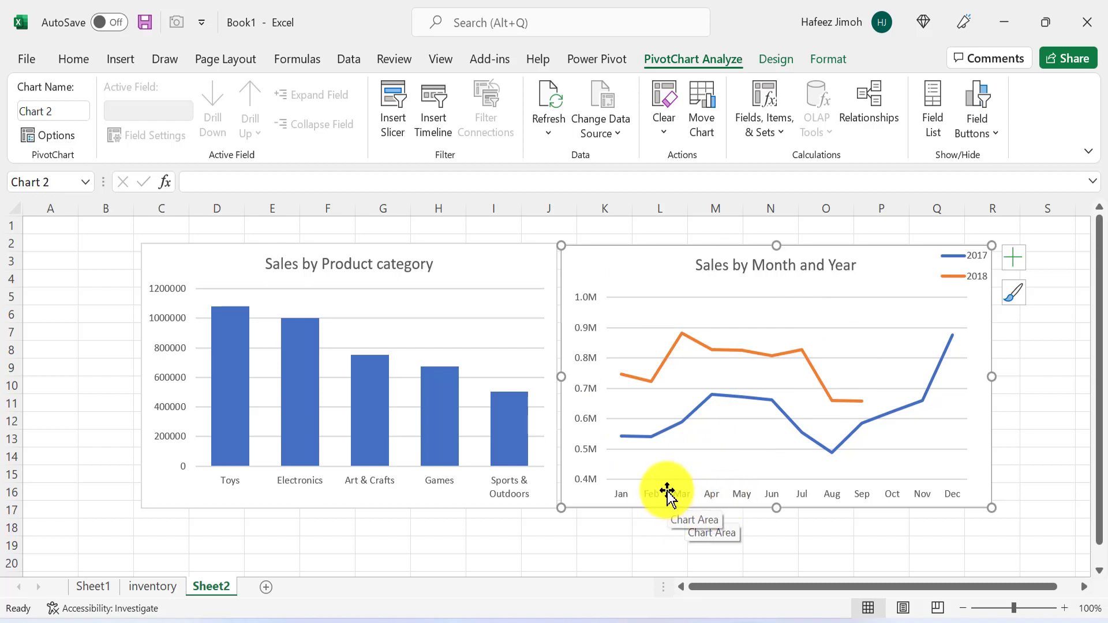
{"action": "key", "text": "alt+Tab"}
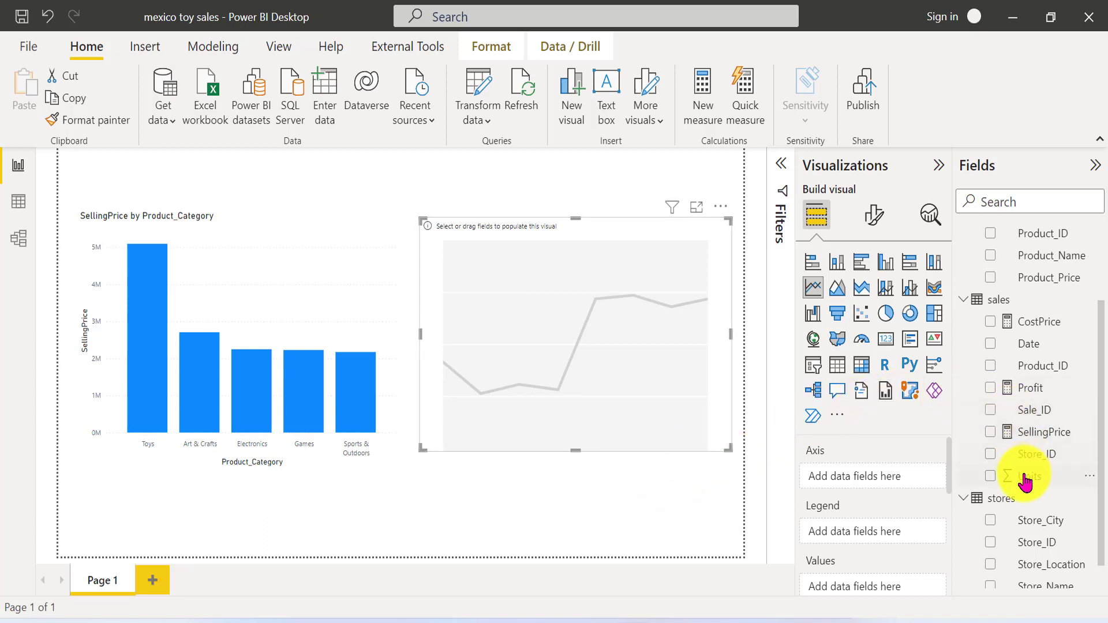
Populate the line chart with Year and Month Name from the Calendar table and the SellingPrice measure from sales
{"action": "scroll", "coordinate": [1018, 497], "scroll_direction": "up", "scroll_amount": 3}
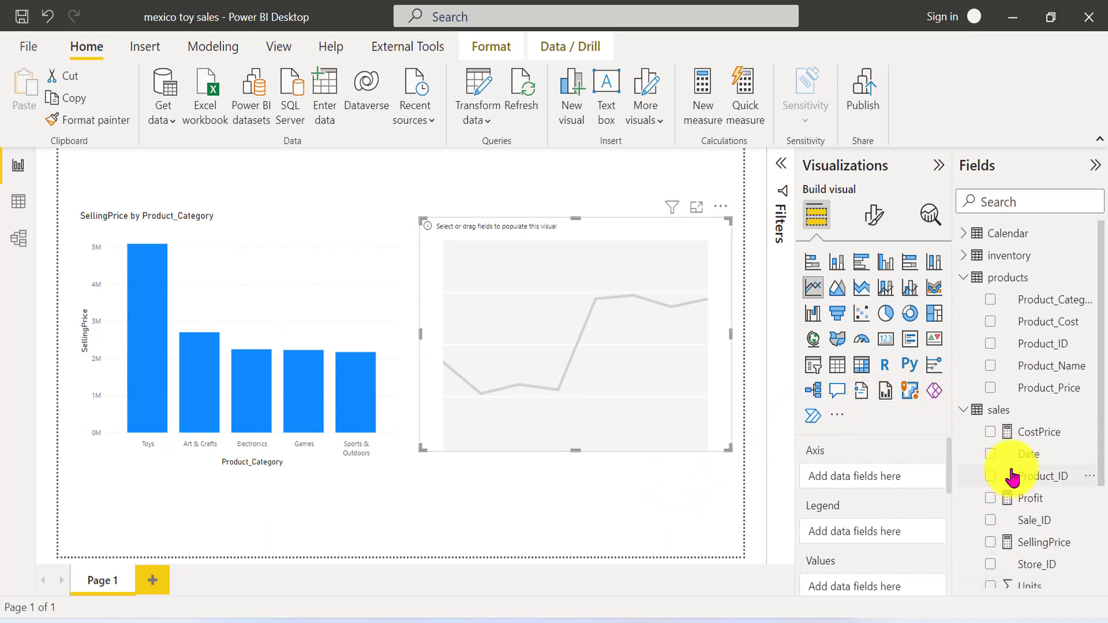
{"action": "left_click", "coordinate": [963, 234]}
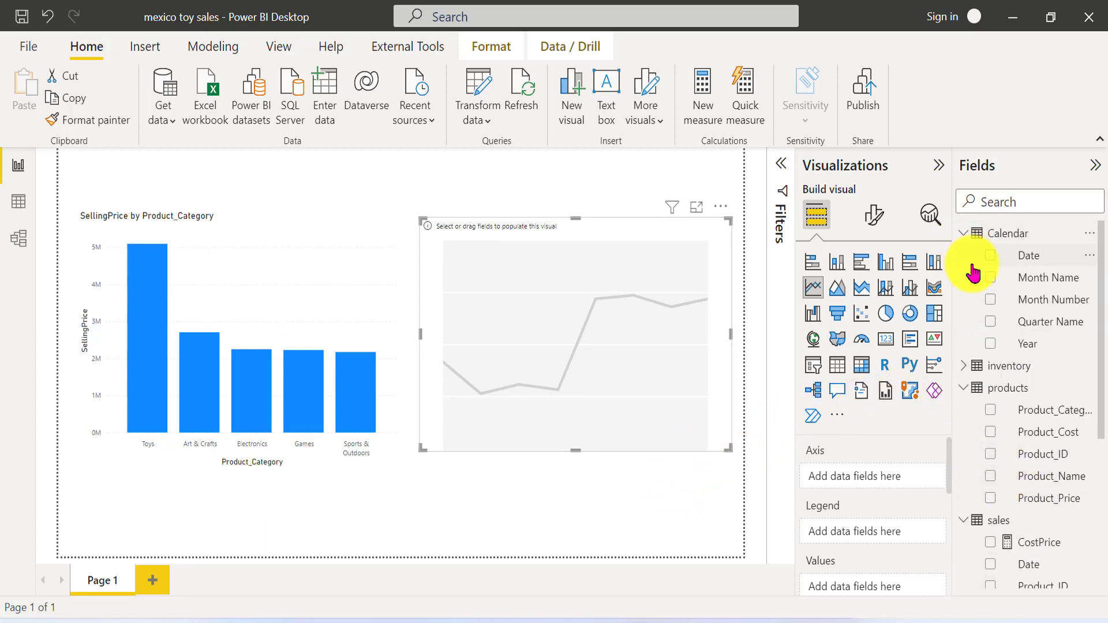
{"action": "left_click", "coordinate": [987, 346]}
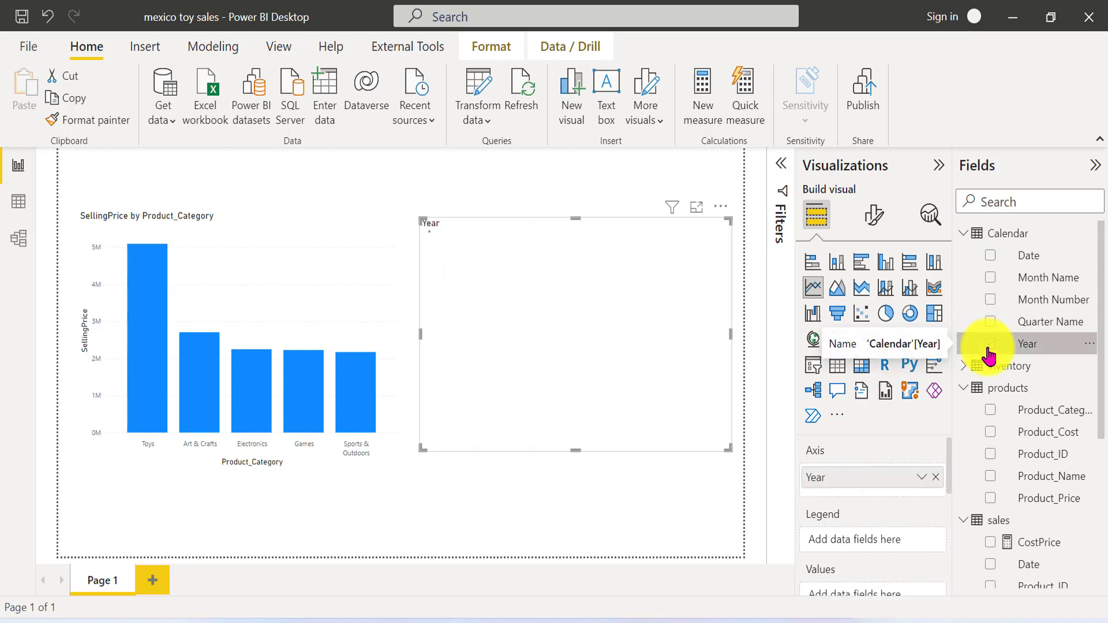
{"action": "left_click", "coordinate": [991, 279]}
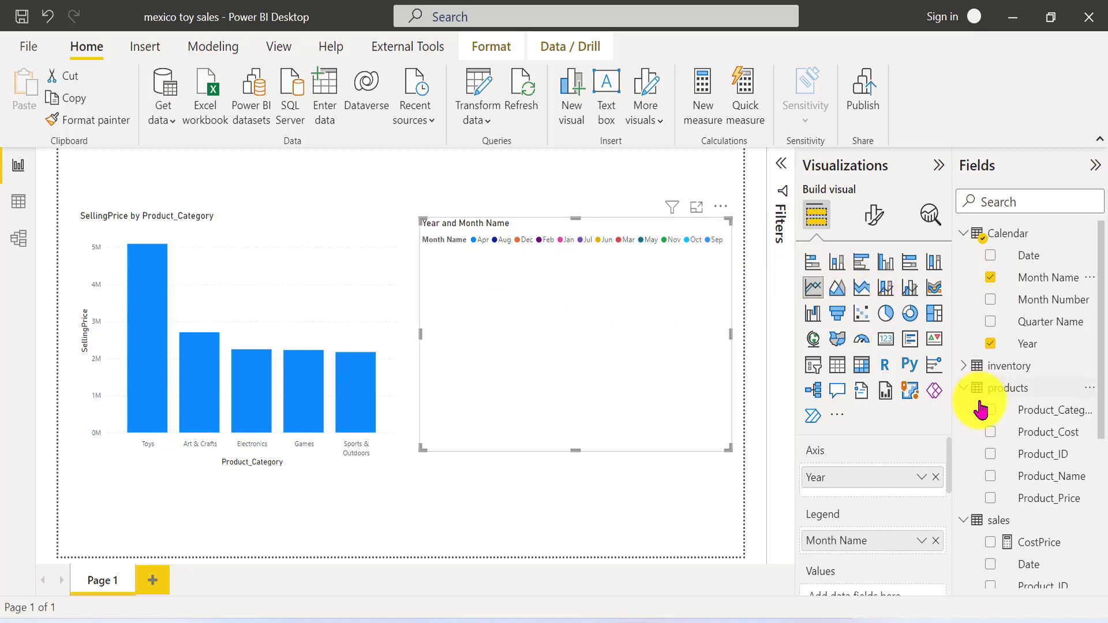
{"action": "scroll", "coordinate": [1020, 465], "scroll_direction": "down", "scroll_amount": 3}
{"action": "scroll", "coordinate": [1020, 464], "scroll_direction": "down", "scroll_amount": 1}
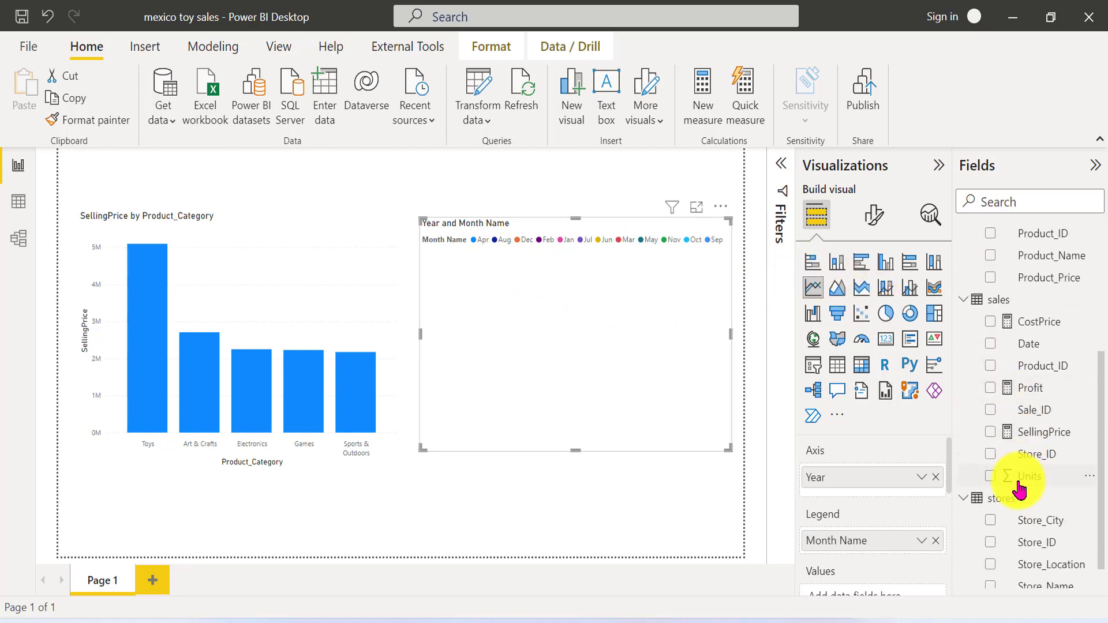
{"action": "left_click", "coordinate": [991, 436]}
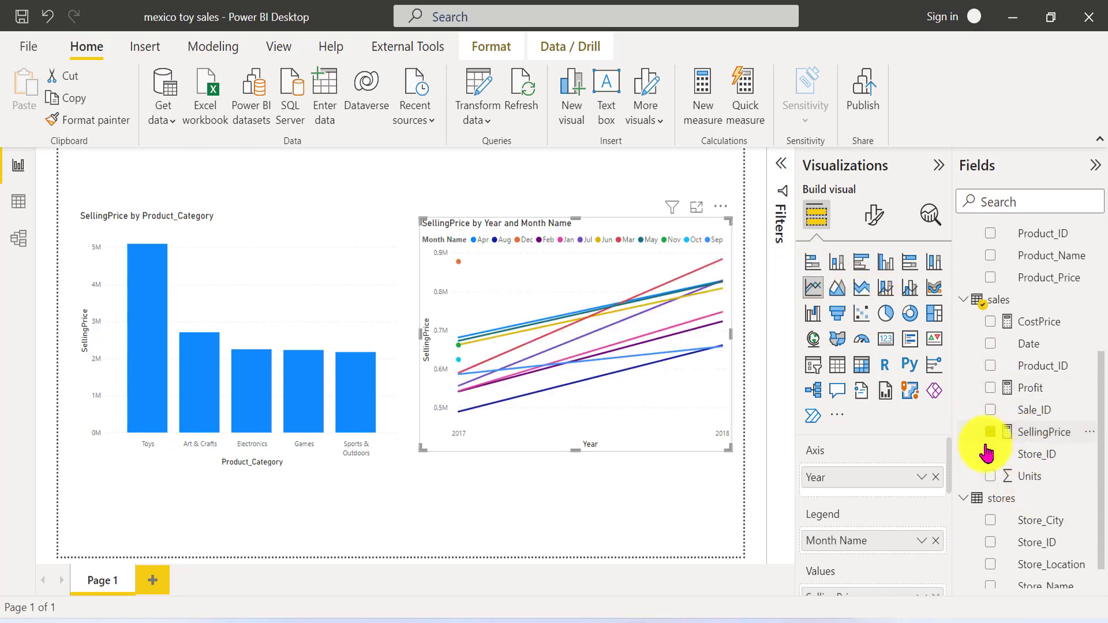
Rearrange the line chart's fields so Month Name is on the axis and Year is the legend
{"action": "scroll", "coordinate": [909, 510], "scroll_direction": "down", "scroll_amount": 2}
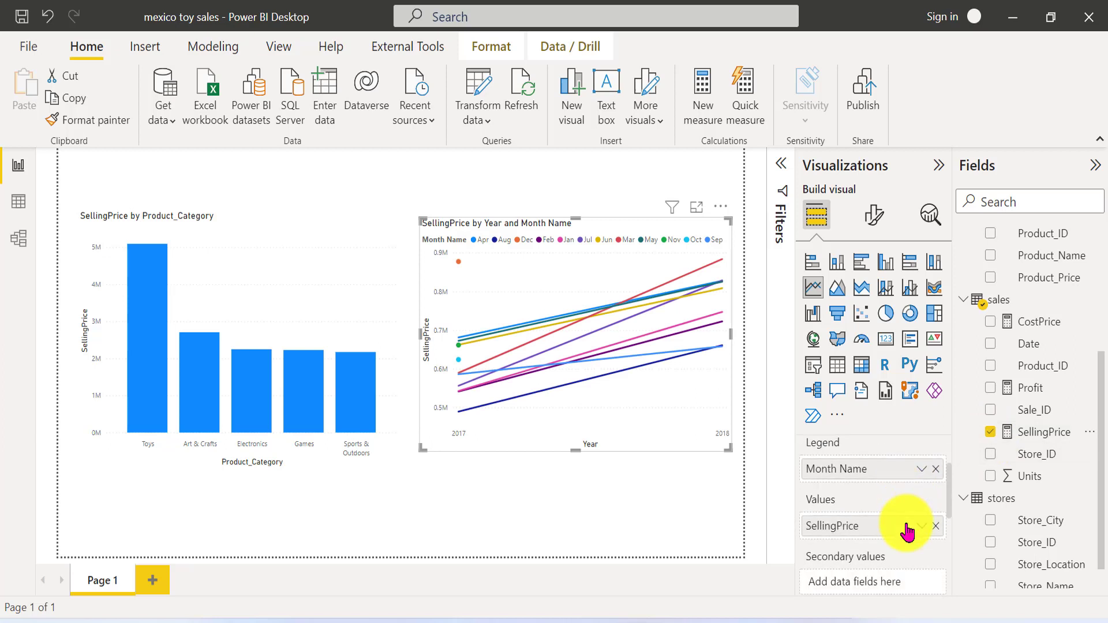
{"action": "scroll", "coordinate": [900, 528], "scroll_direction": "down", "scroll_amount": 1}
{"action": "scroll", "coordinate": [923, 514], "scroll_direction": "up", "scroll_amount": 3}
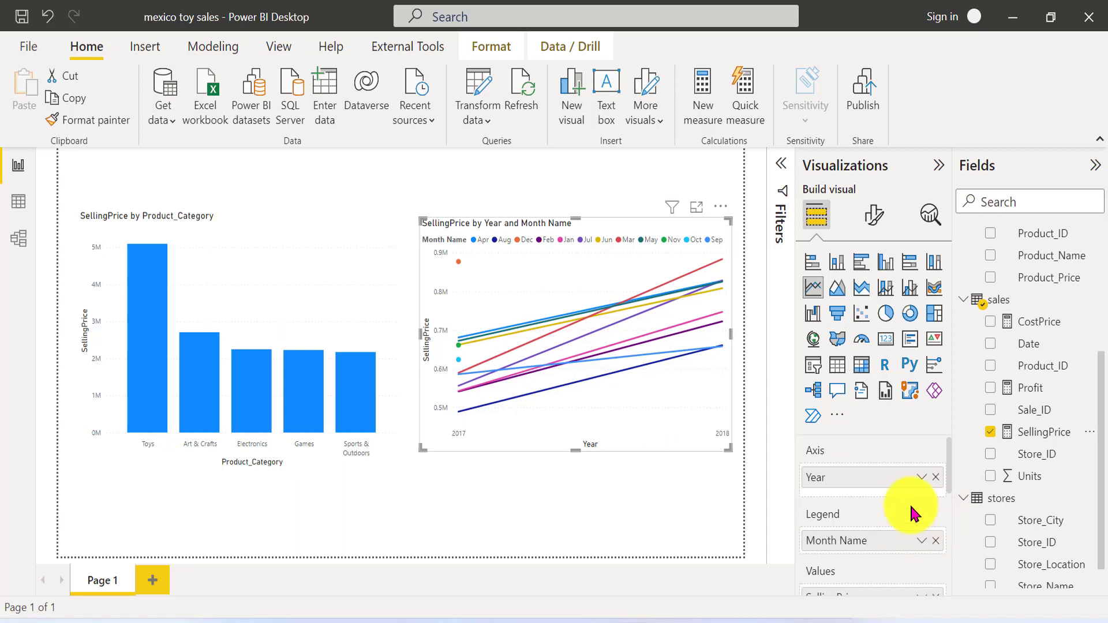
{"action": "left_click_drag", "start_coordinate": [883, 476], "coordinate": [905, 573]}
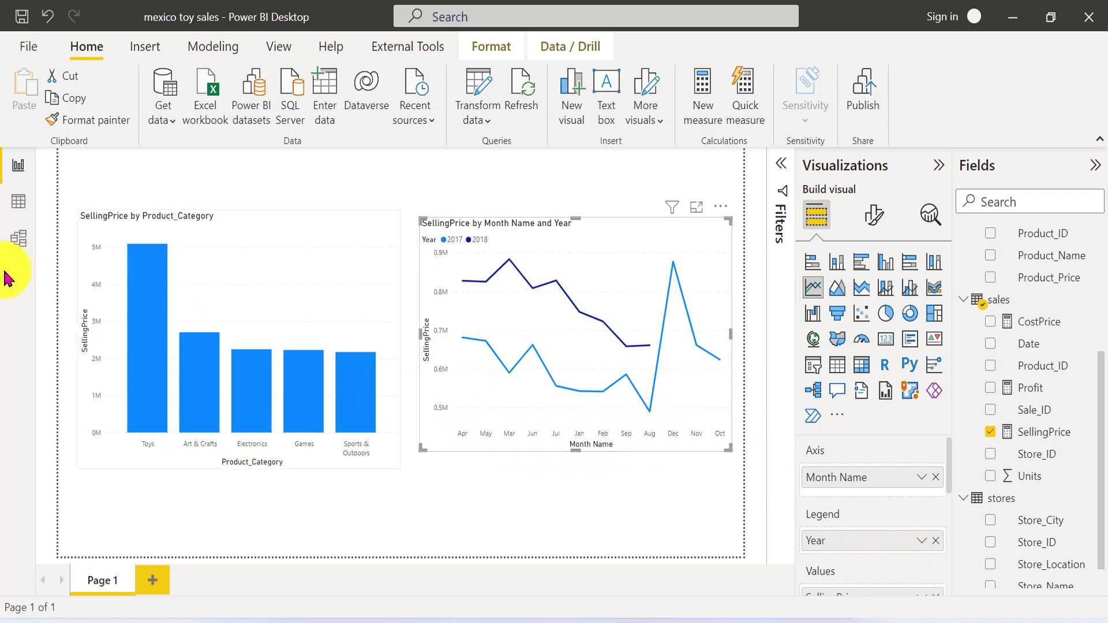
In the data view, sort the Calendar table's Month Name column by Month Number
{"action": "left_click", "coordinate": [18, 214]}
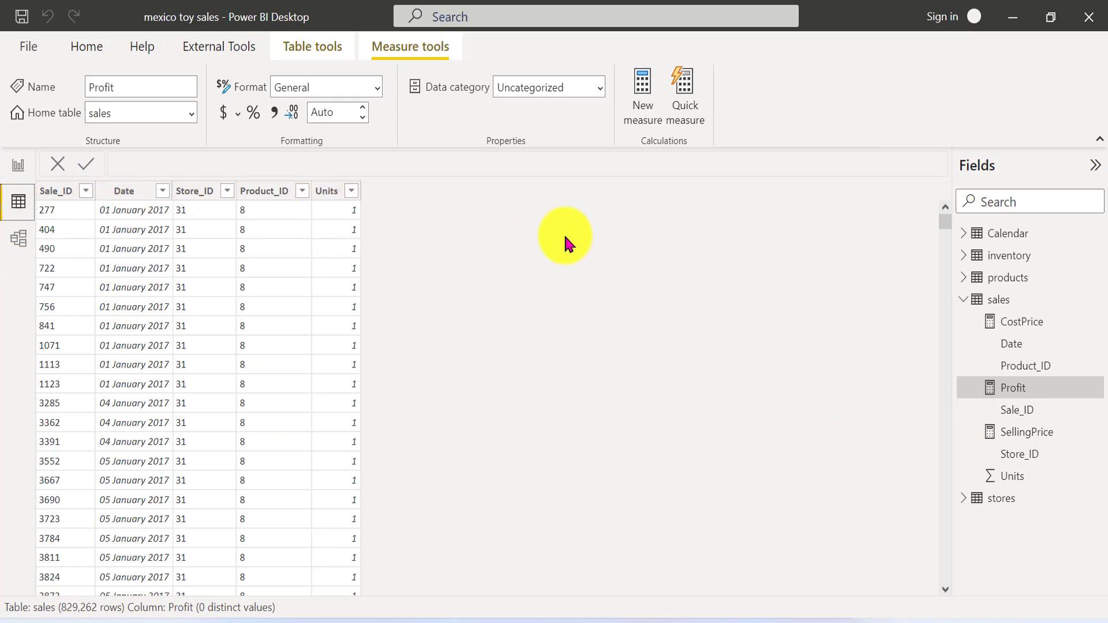
{"action": "left_click", "coordinate": [1019, 232]}
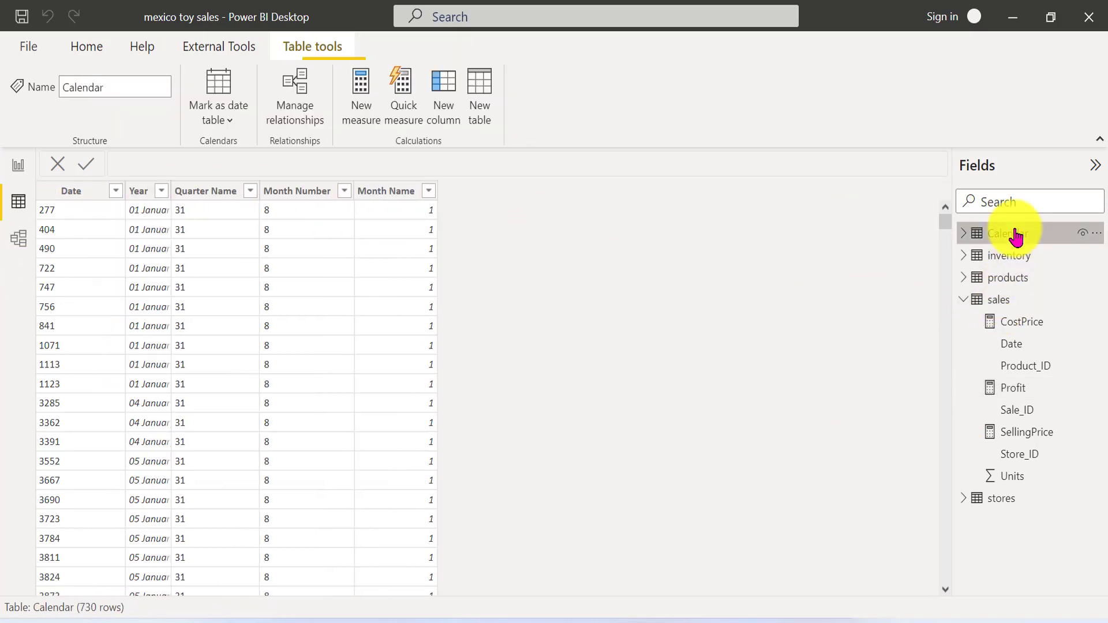
{"action": "left_click", "coordinate": [403, 192]}
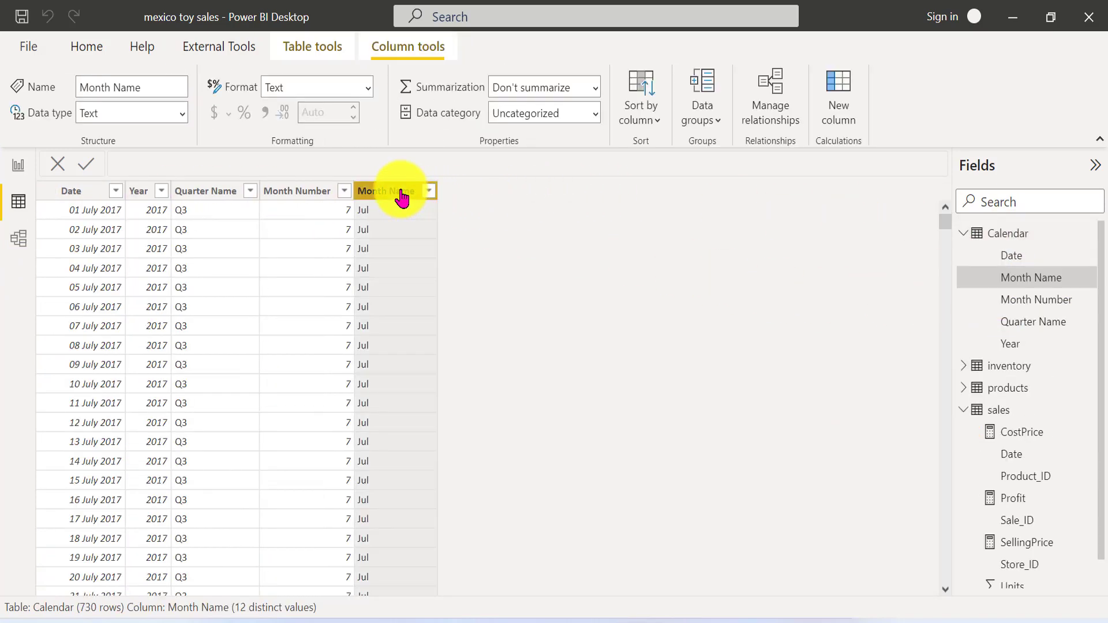
{"action": "left_click", "coordinate": [638, 120]}
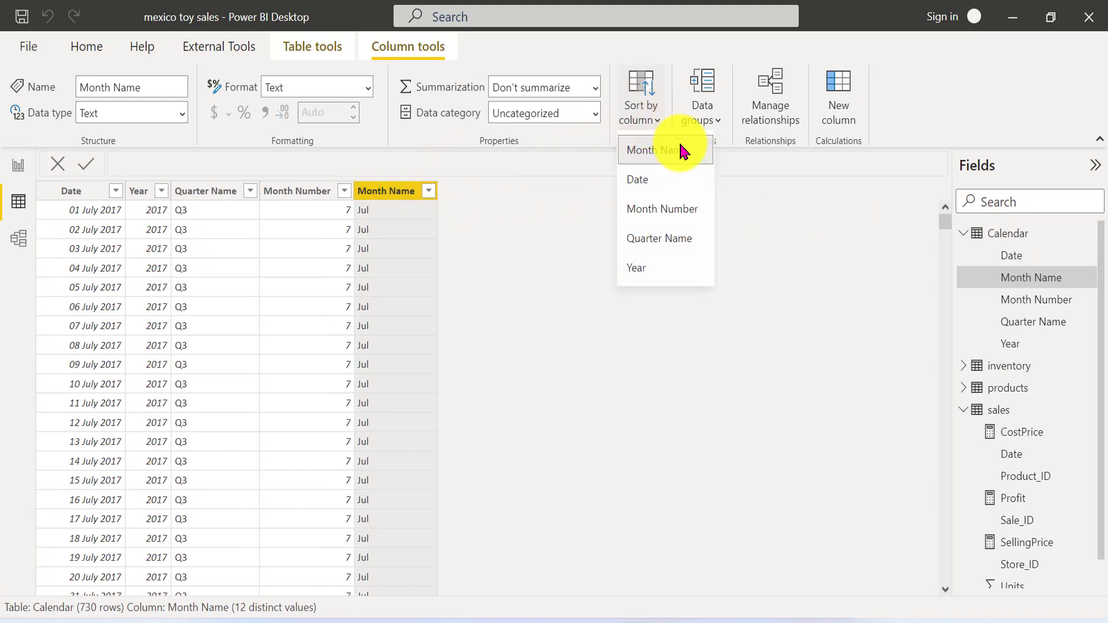
{"action": "left_click", "coordinate": [699, 210]}
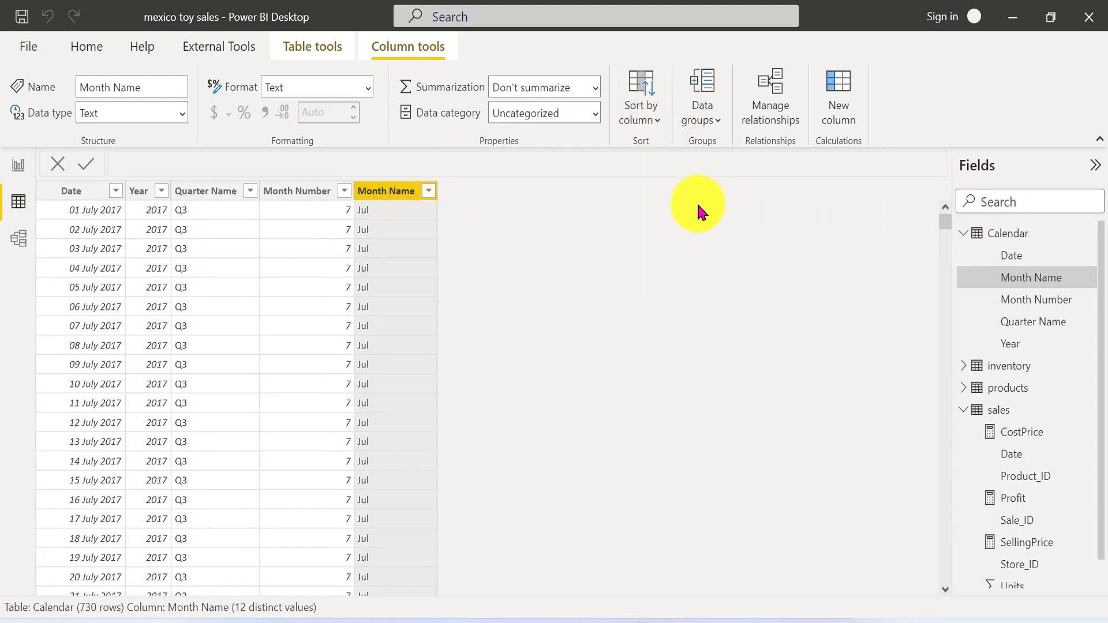
Back in the report, remove and re-add Month Name on the line chart's axis, and enlarge the chart slightly
{"action": "left_click", "coordinate": [19, 166]}
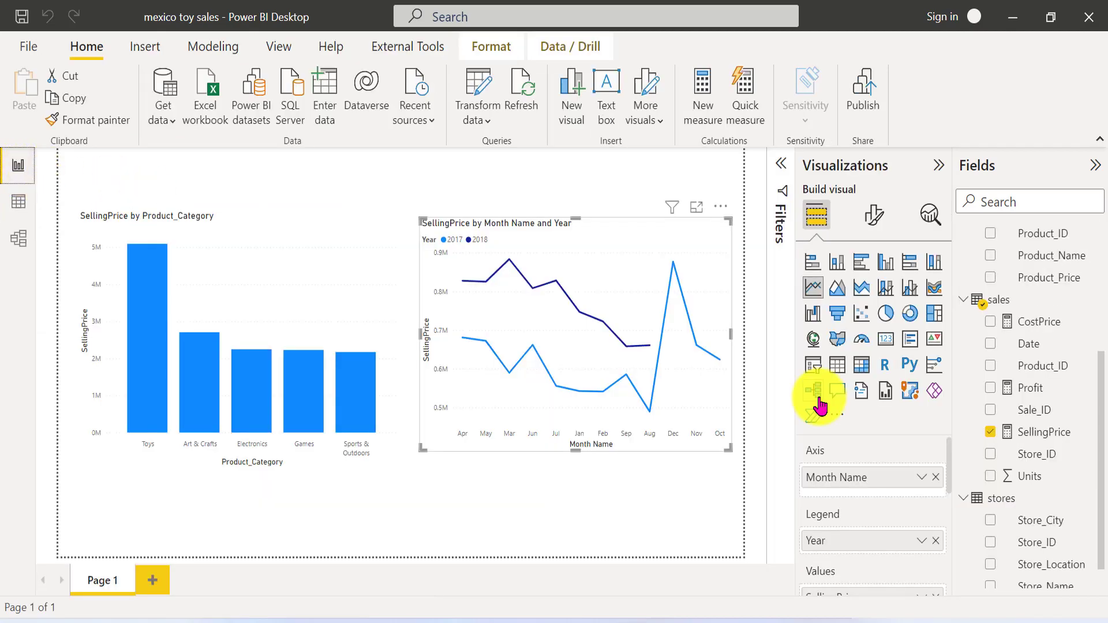
{"action": "left_click", "coordinate": [935, 477]}
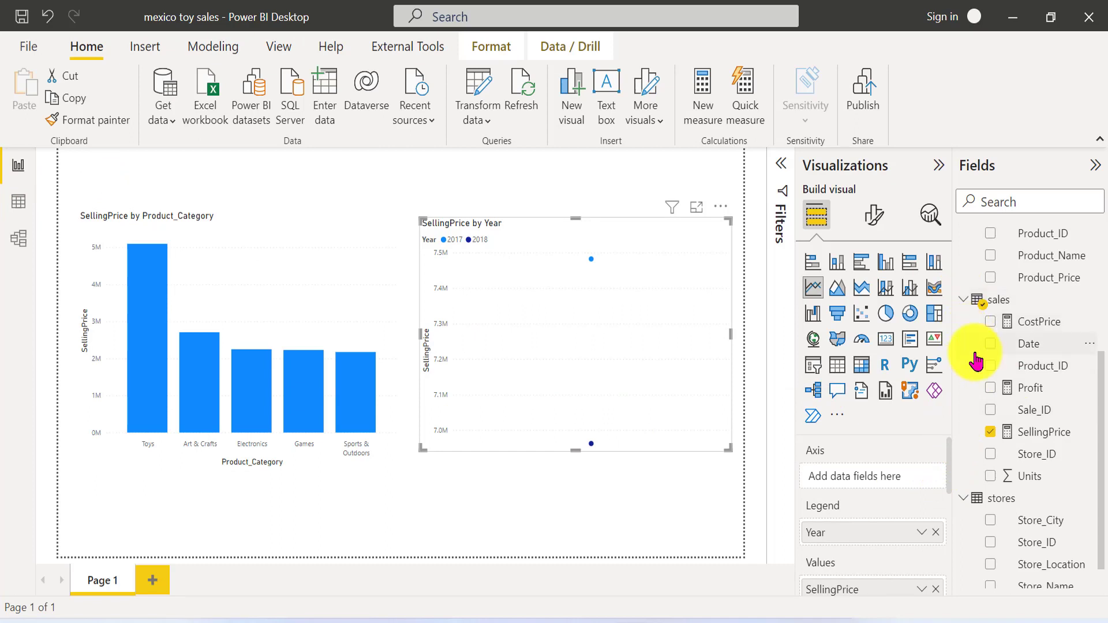
{"action": "scroll", "coordinate": [981, 361], "scroll_direction": "up", "scroll_amount": 3}
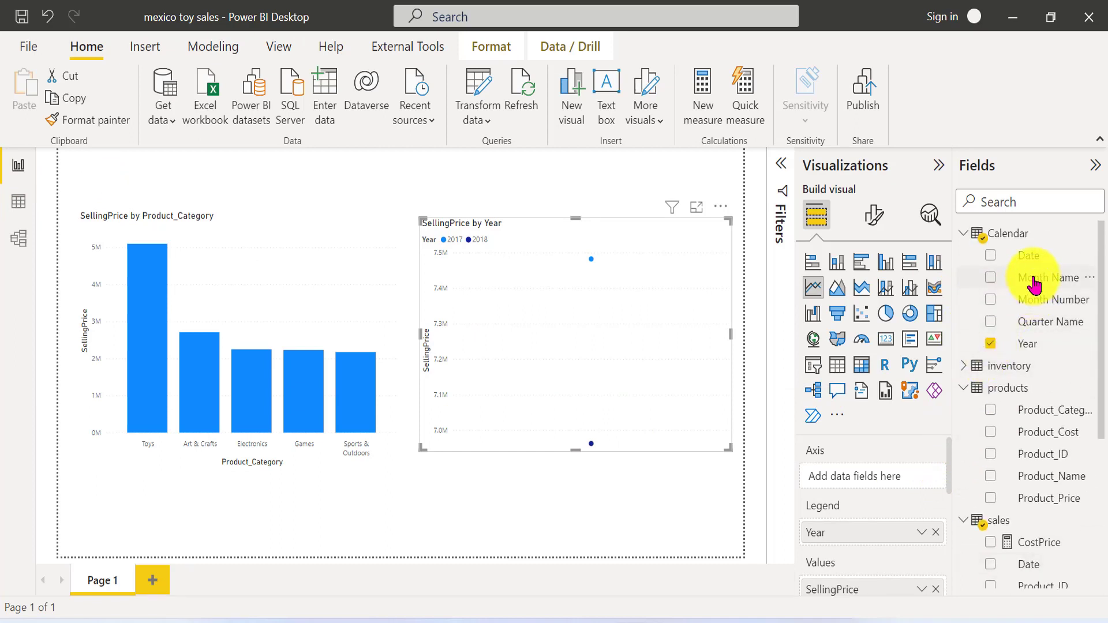
{"action": "left_click_drag", "start_coordinate": [1033, 284], "coordinate": [895, 481]}
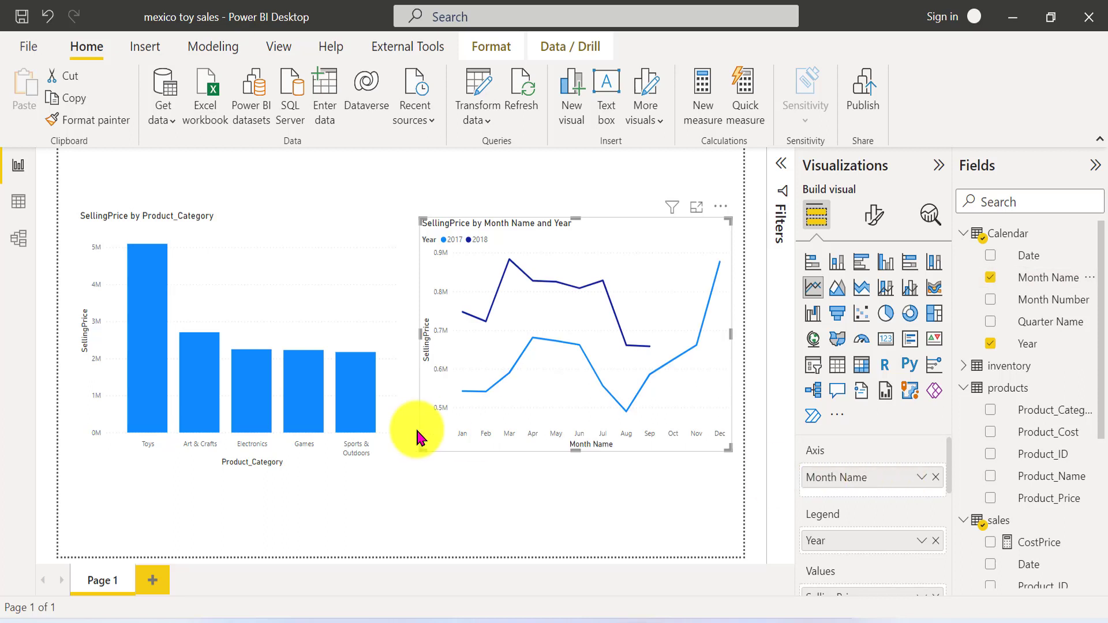
{"action": "left_click_drag", "start_coordinate": [717, 445], "coordinate": [731, 459]}
{"action": "left_click", "coordinate": [535, 489]}
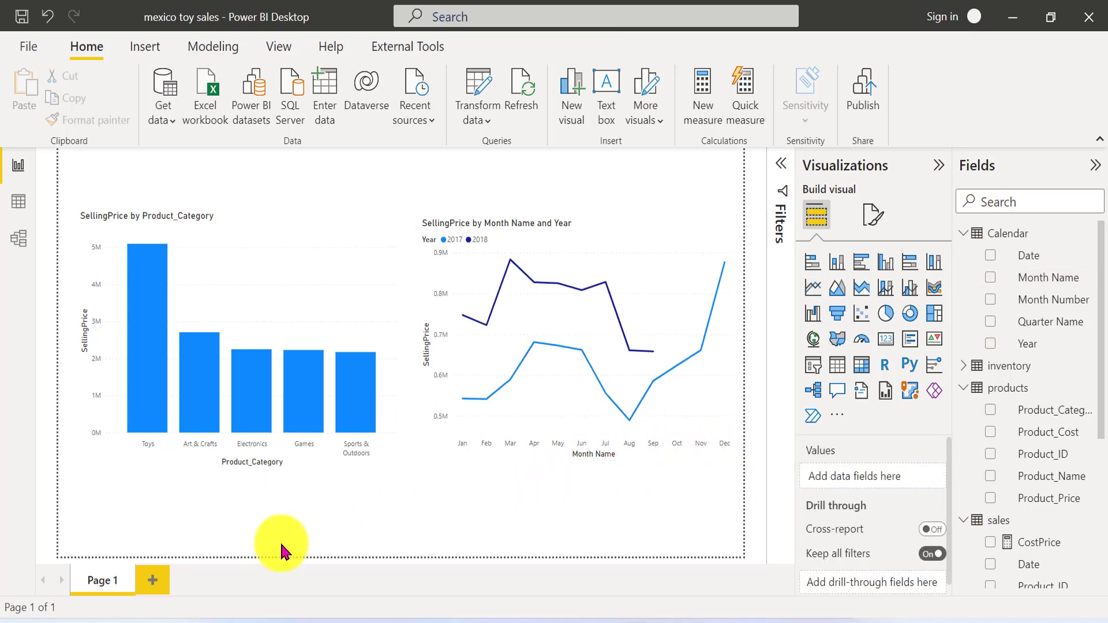
Add a second page to the report and open it
{"action": "left_click", "coordinate": [154, 581]}
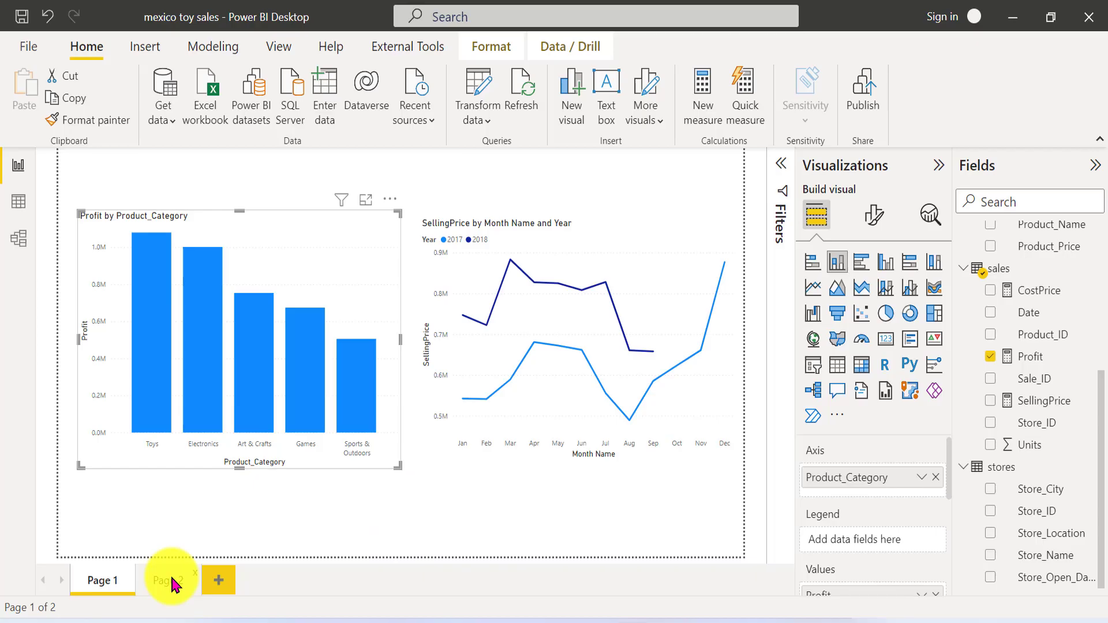
{"action": "left_click", "coordinate": [169, 575]}
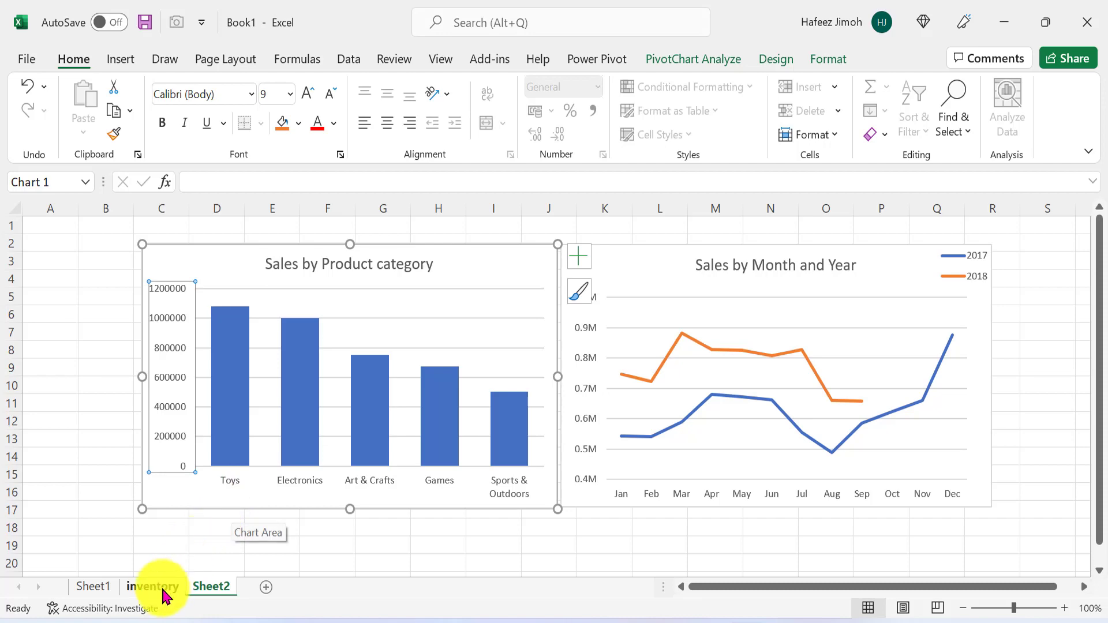
Check the top product sales pivot on Excel's inventory sheet, and back in Power BI add an enlarged table visual to Page 2
{"action": "left_click", "coordinate": [146, 586]}
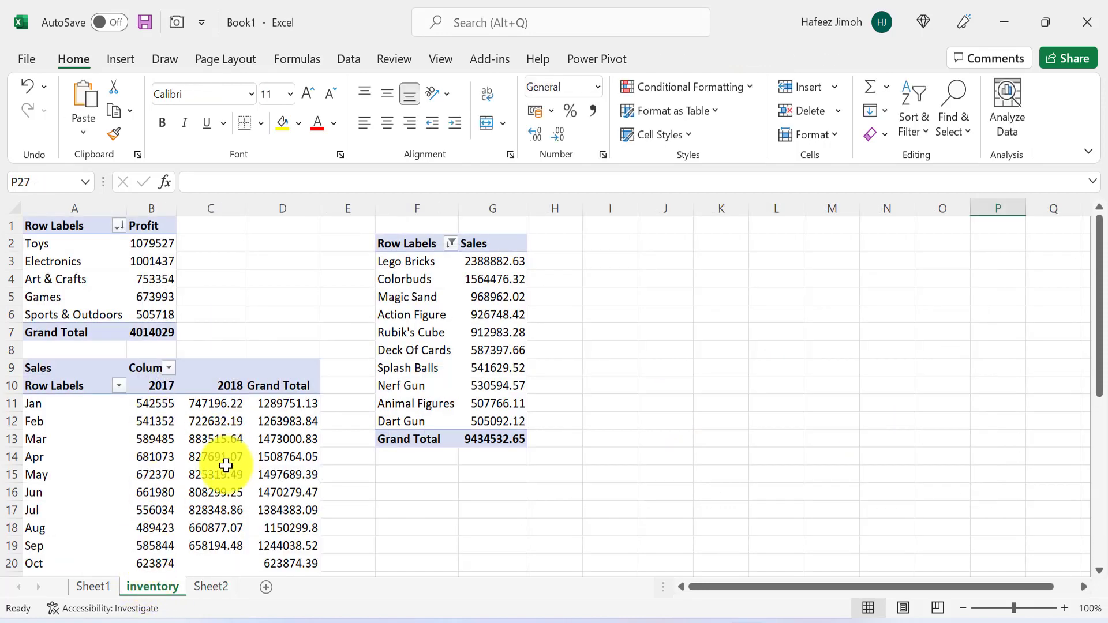
{"action": "key", "text": "alt+Tab"}
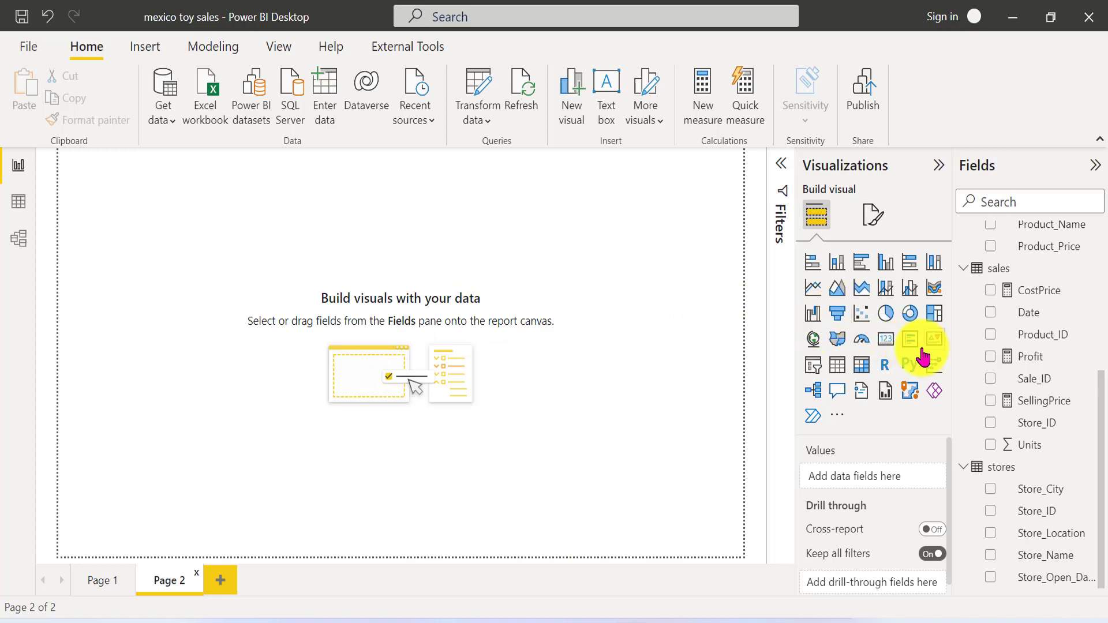
{"action": "left_click", "coordinate": [840, 375]}
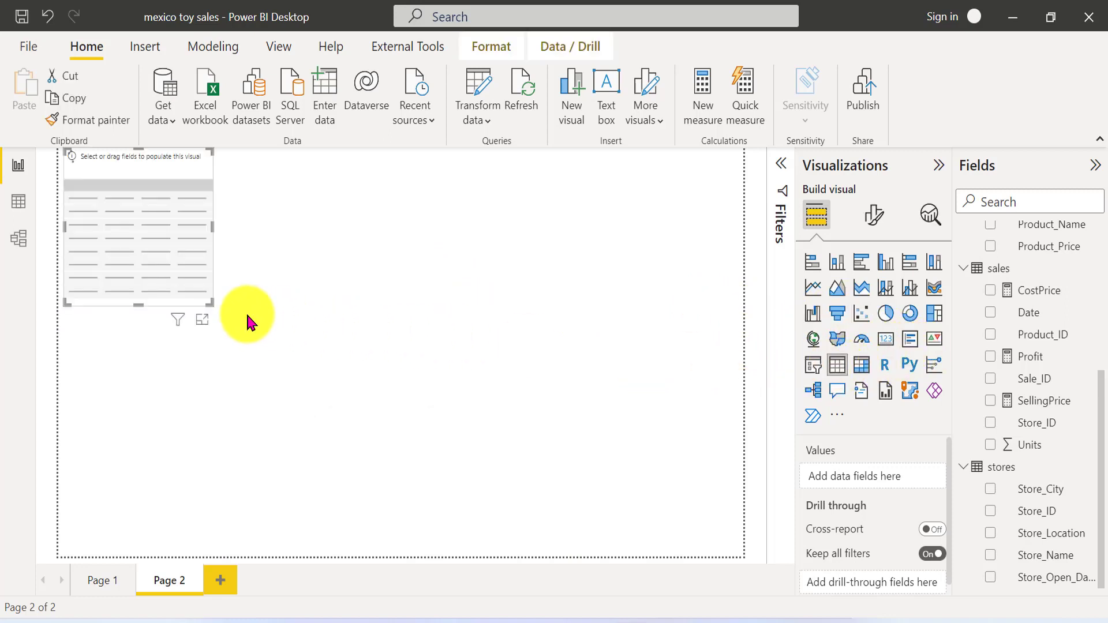
{"action": "left_click_drag", "start_coordinate": [210, 298], "coordinate": [452, 474]}
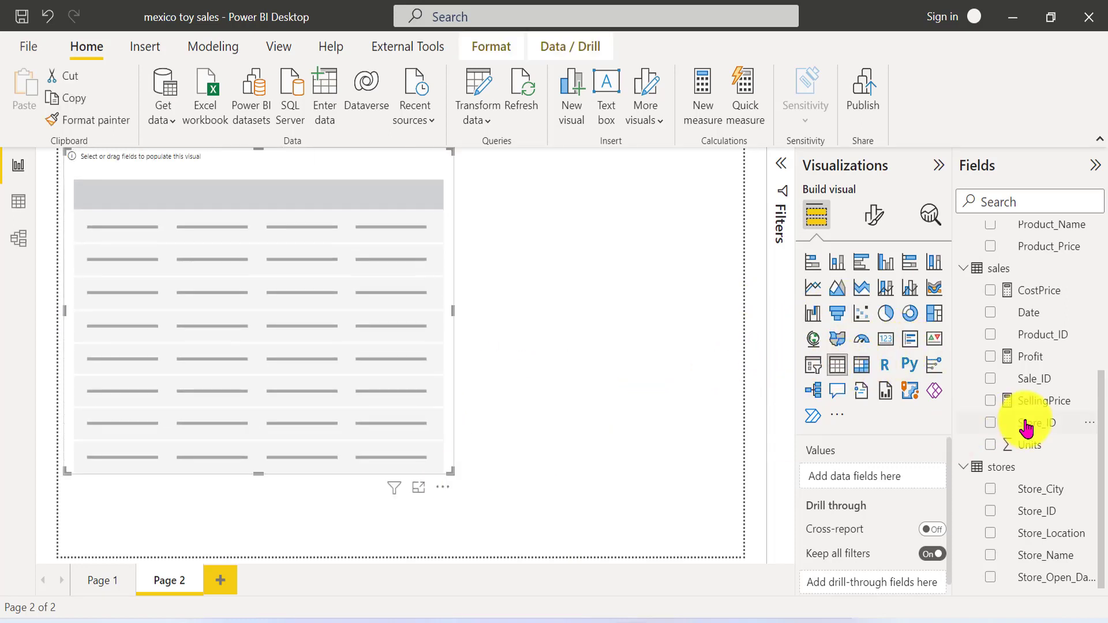
Fill the table visual with Product_Name from products and the SellingPrice measure from sales
{"action": "scroll", "coordinate": [1028, 420], "scroll_direction": "up", "scroll_amount": 5}
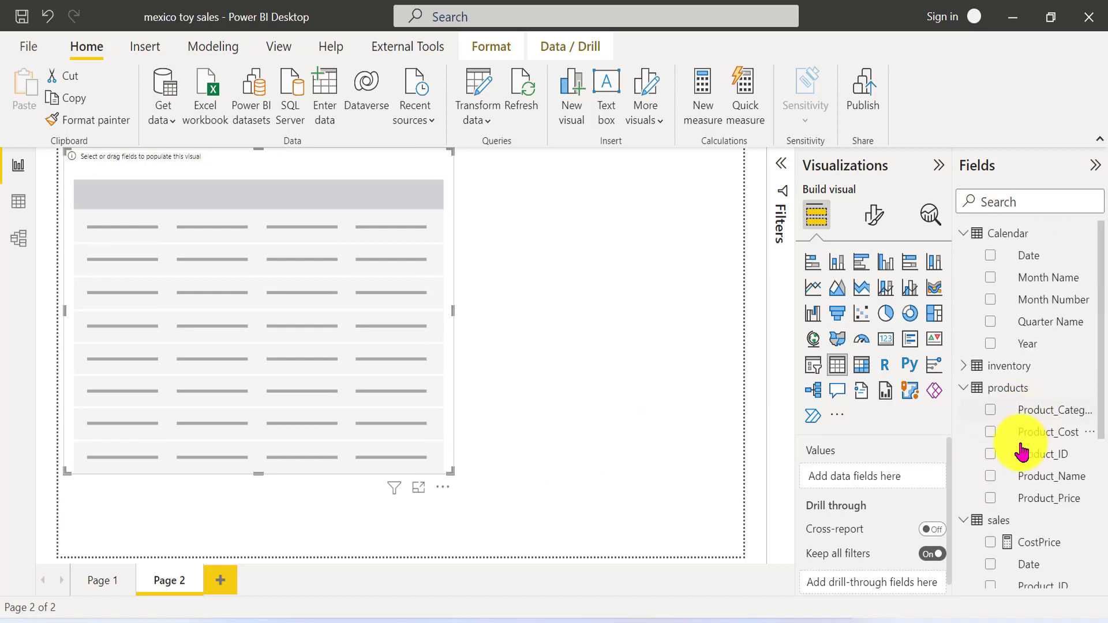
{"action": "left_click", "coordinate": [991, 478]}
{"action": "scroll", "coordinate": [997, 502], "scroll_direction": "down", "scroll_amount": 5}
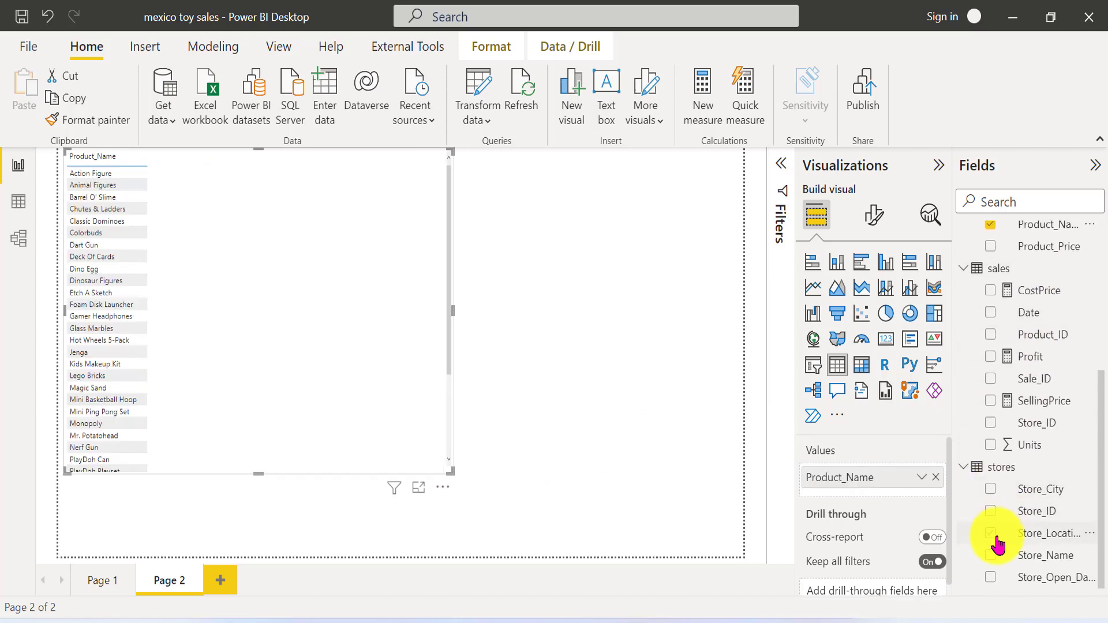
{"action": "left_click", "coordinate": [990, 406]}
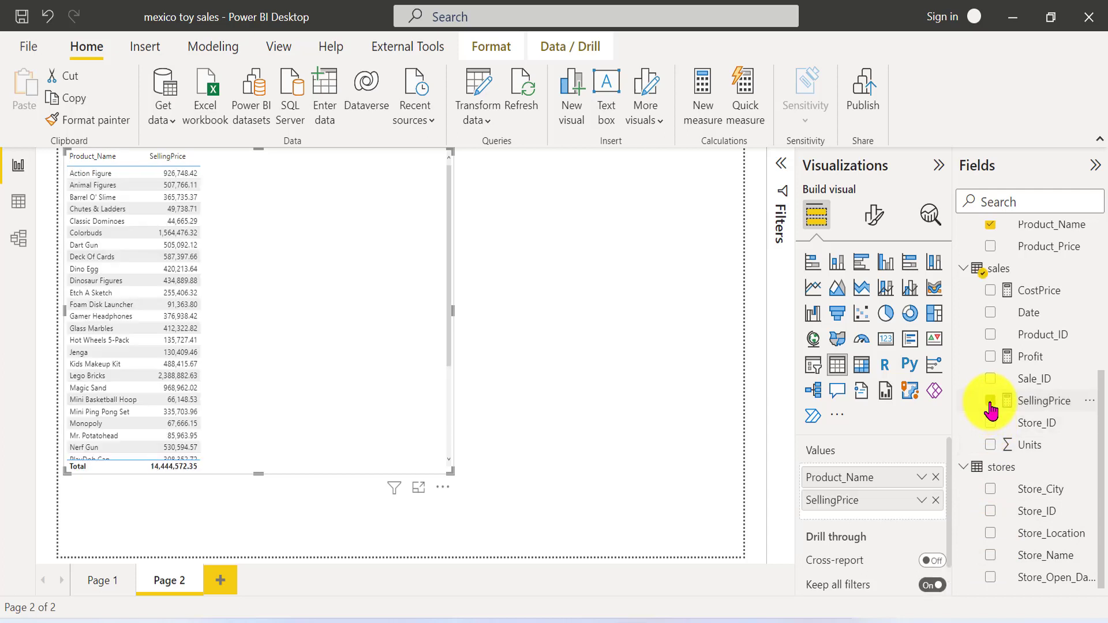
Set the table's Product_Name filter type to Top N, showing the top 10 items
{"action": "left_click", "coordinate": [786, 168]}
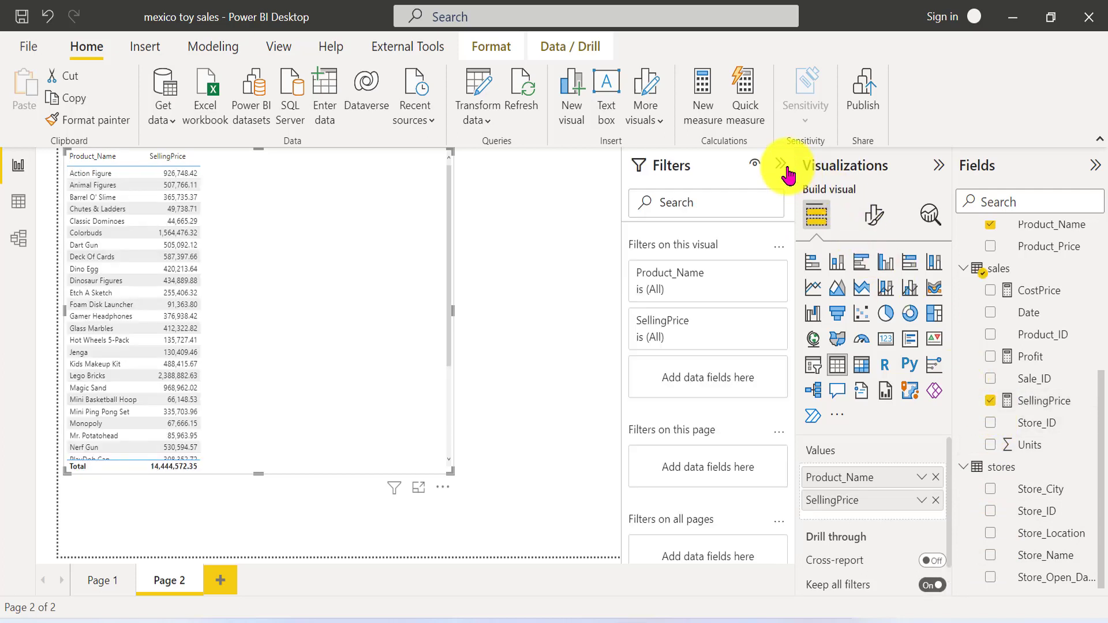
{"action": "left_click", "coordinate": [761, 279]}
{"action": "left_click", "coordinate": [759, 336]}
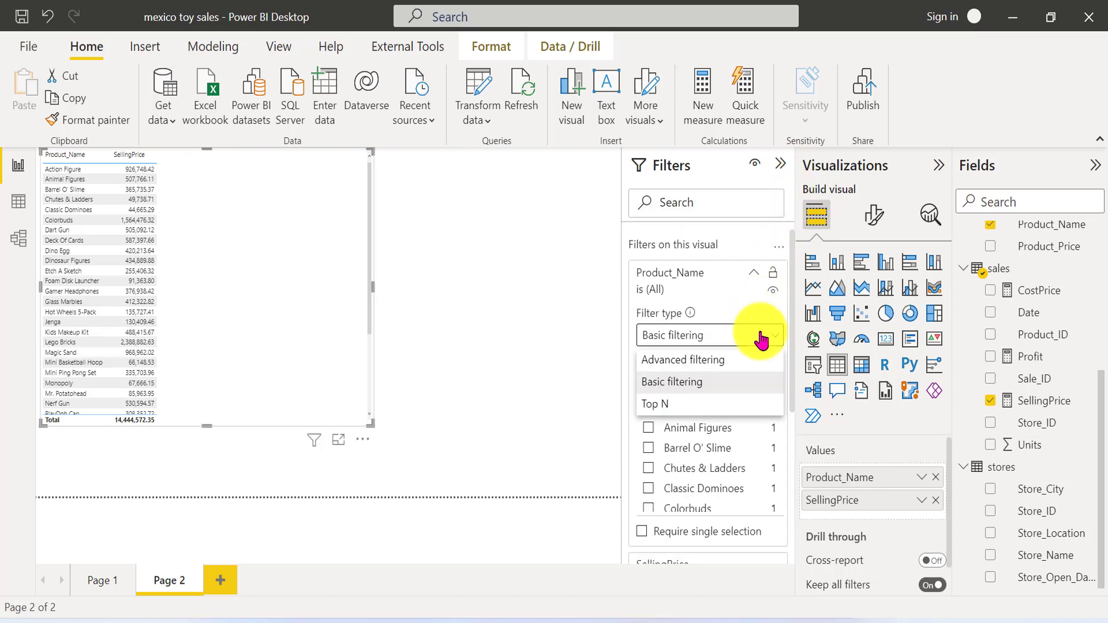
{"action": "left_click", "coordinate": [745, 407]}
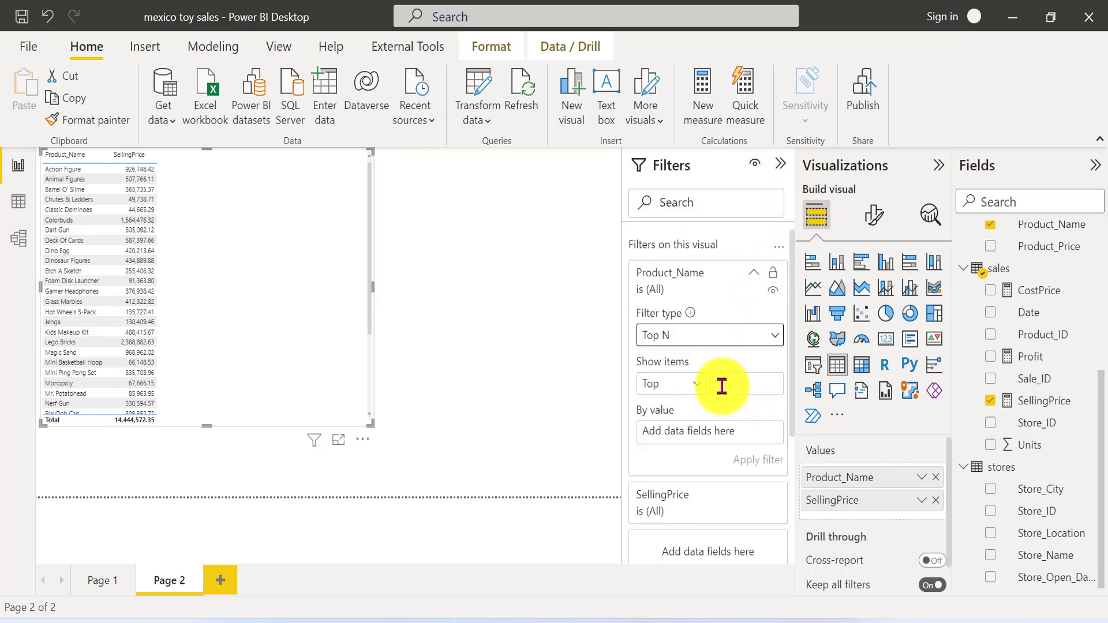
{"action": "left_click", "coordinate": [746, 380]}
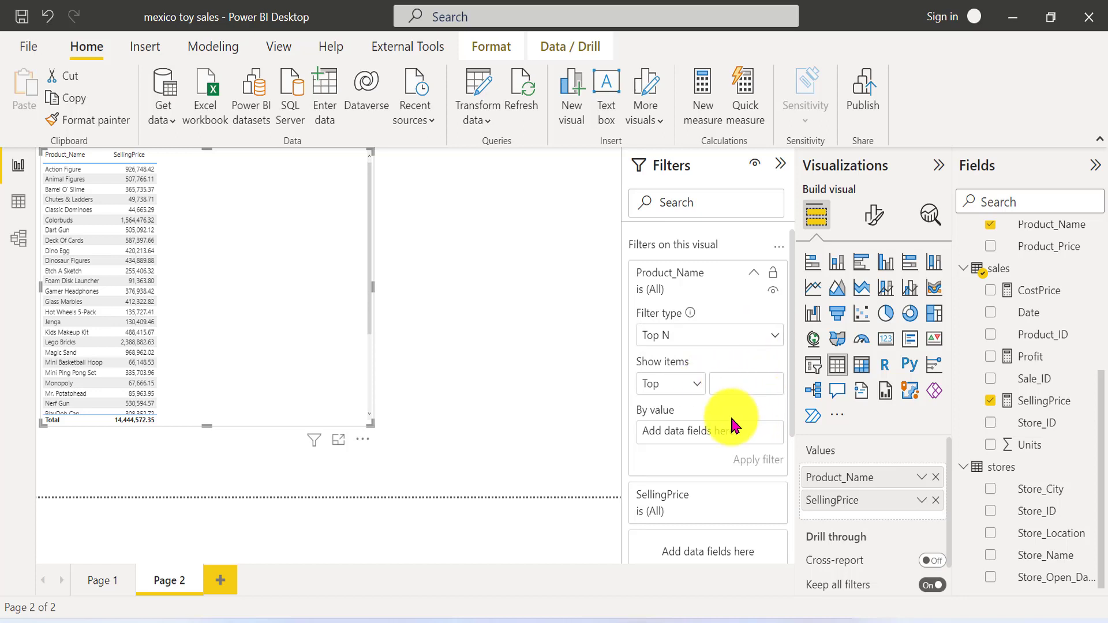
Rank the Product_Name Top N filter by SellingPrice and apply it
{"action": "left_click_drag", "start_coordinate": [1036, 404], "coordinate": [762, 445]}
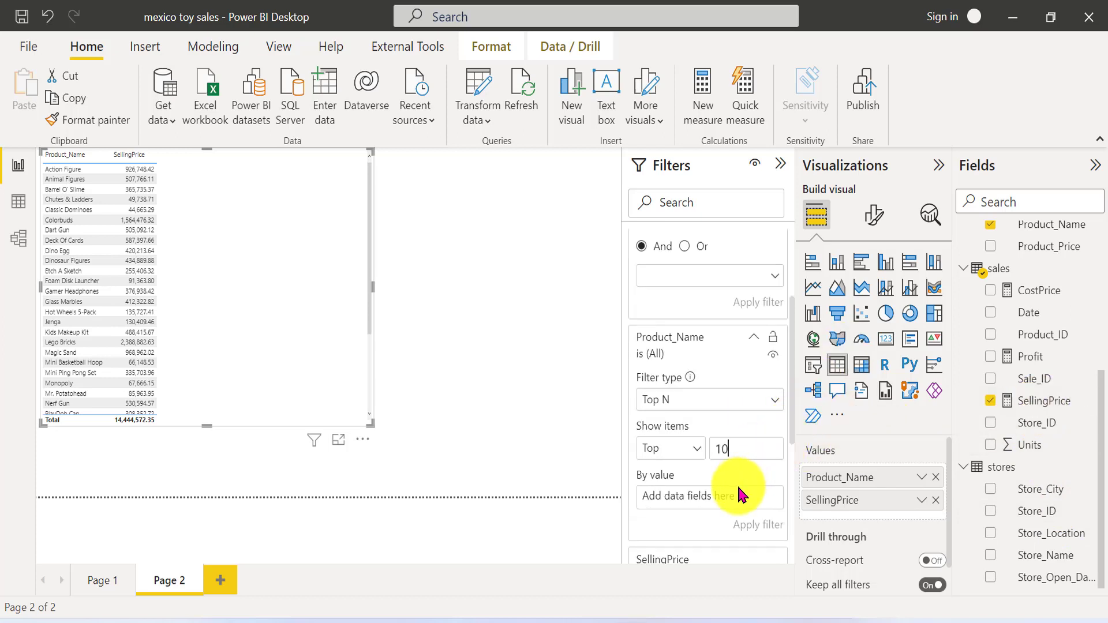
{"action": "scroll", "coordinate": [750, 495], "scroll_direction": "up", "scroll_amount": 1}
{"action": "scroll", "coordinate": [755, 497], "scroll_direction": "down", "scroll_amount": 2}
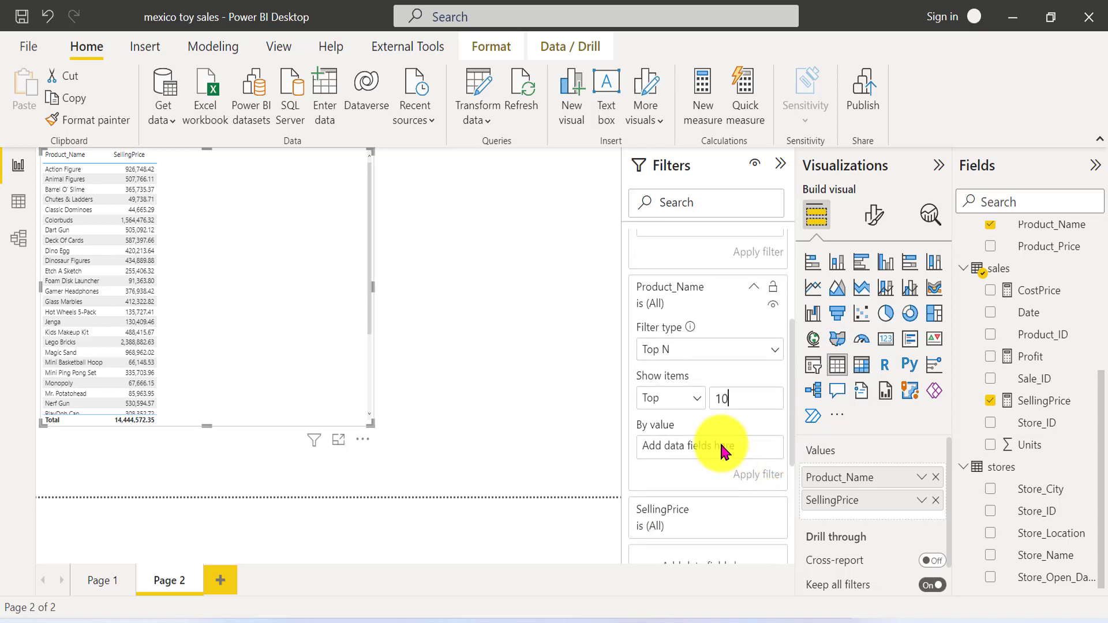
{"action": "left_click_drag", "start_coordinate": [698, 523], "coordinate": [698, 442]}
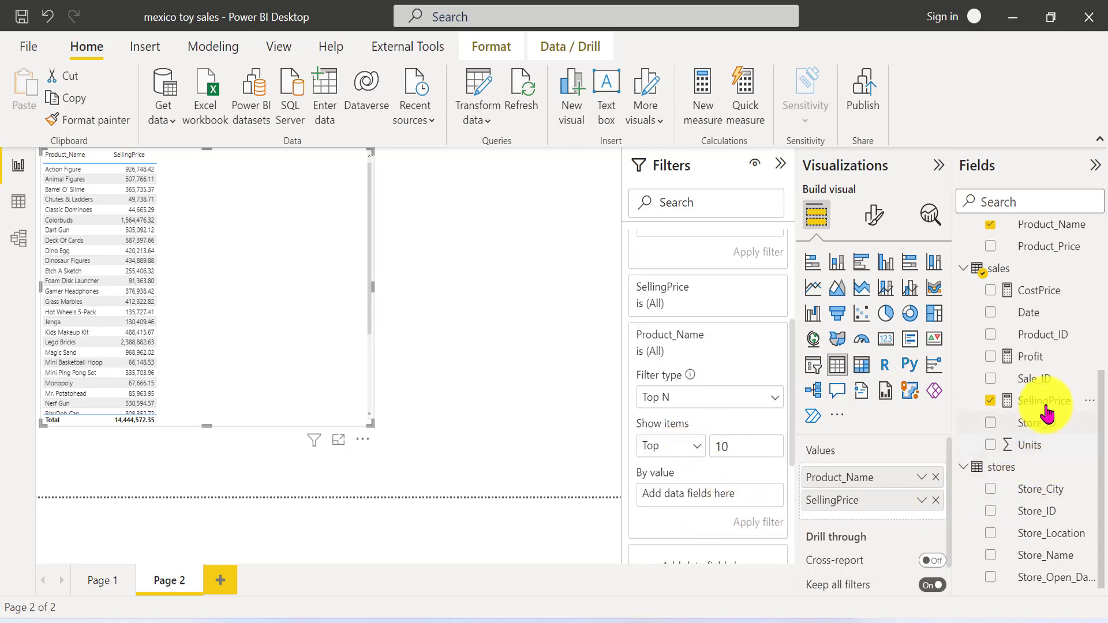
{"action": "left_click_drag", "start_coordinate": [1048, 403], "coordinate": [734, 501]}
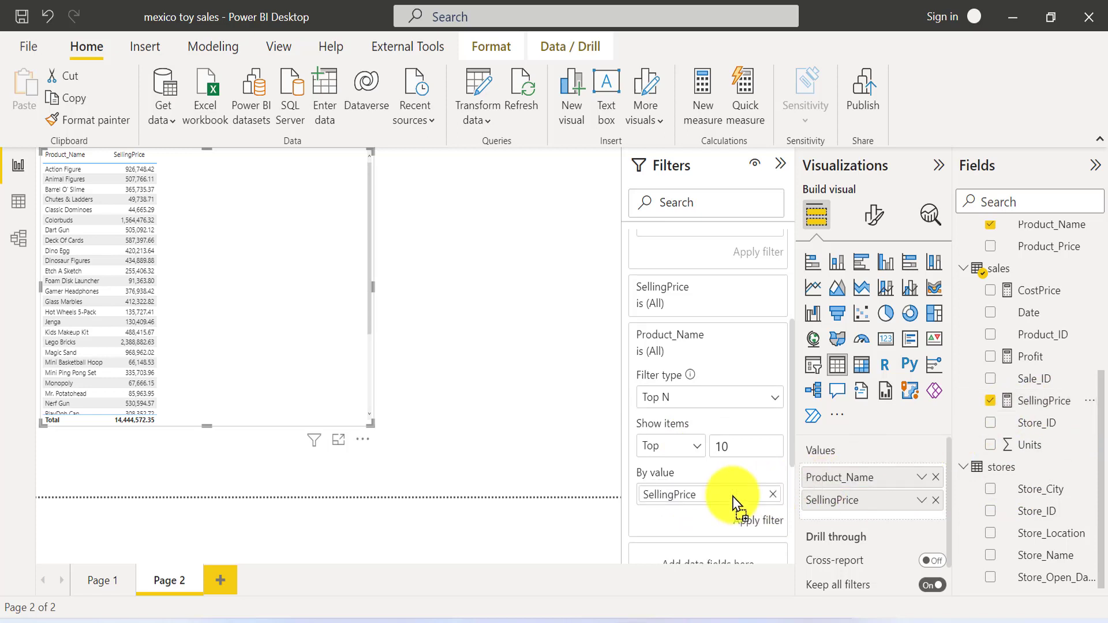
{"action": "left_click", "coordinate": [765, 524]}
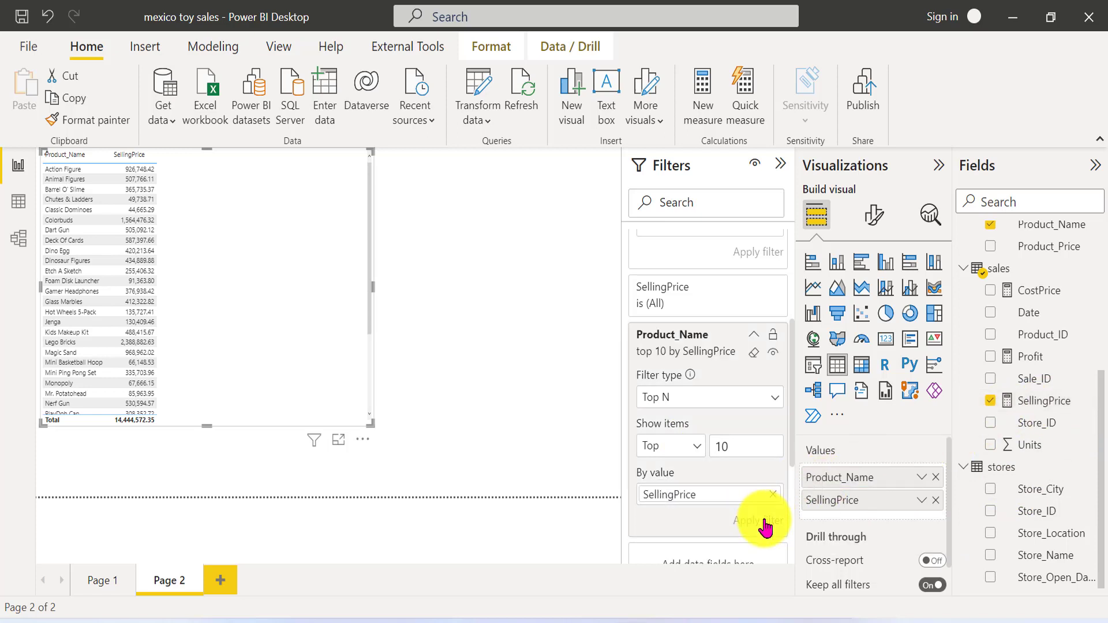
Resize the table visual and set its global font size to 16
{"action": "left_click_drag", "start_coordinate": [370, 425], "coordinate": [413, 379]}
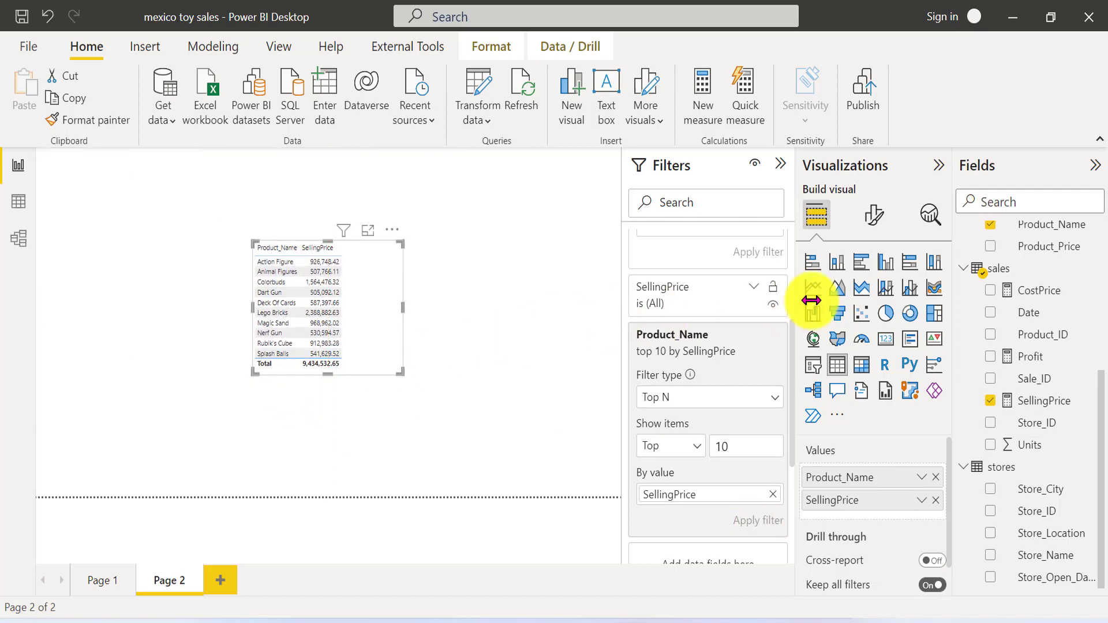
{"action": "left_click", "coordinate": [877, 213]}
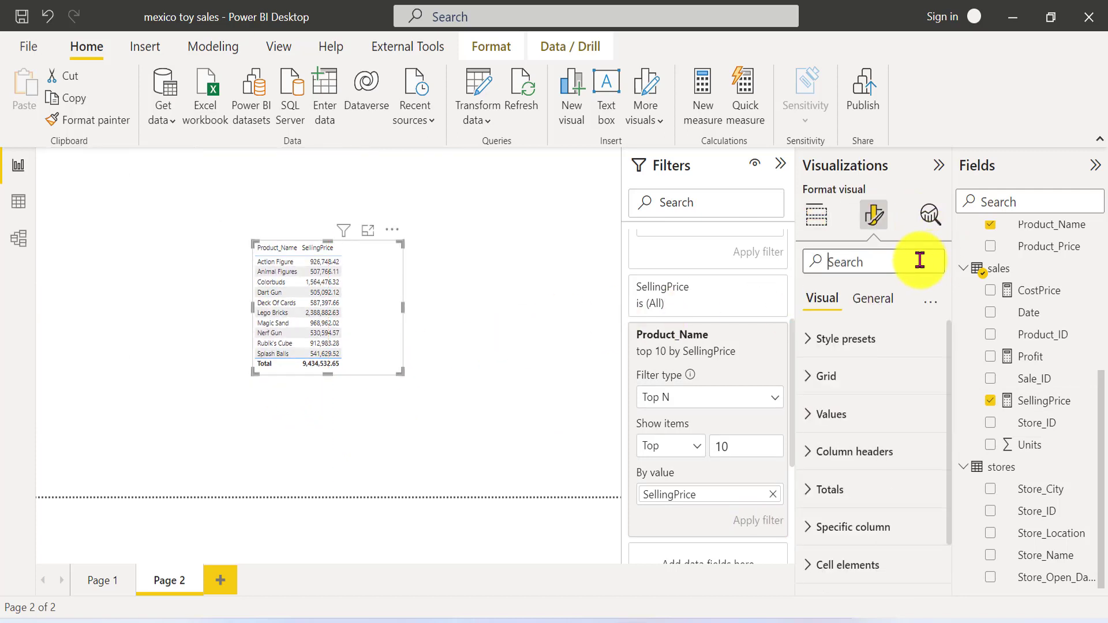
{"action": "left_click", "coordinate": [920, 261]}
{"action": "type", "text": "szie"}
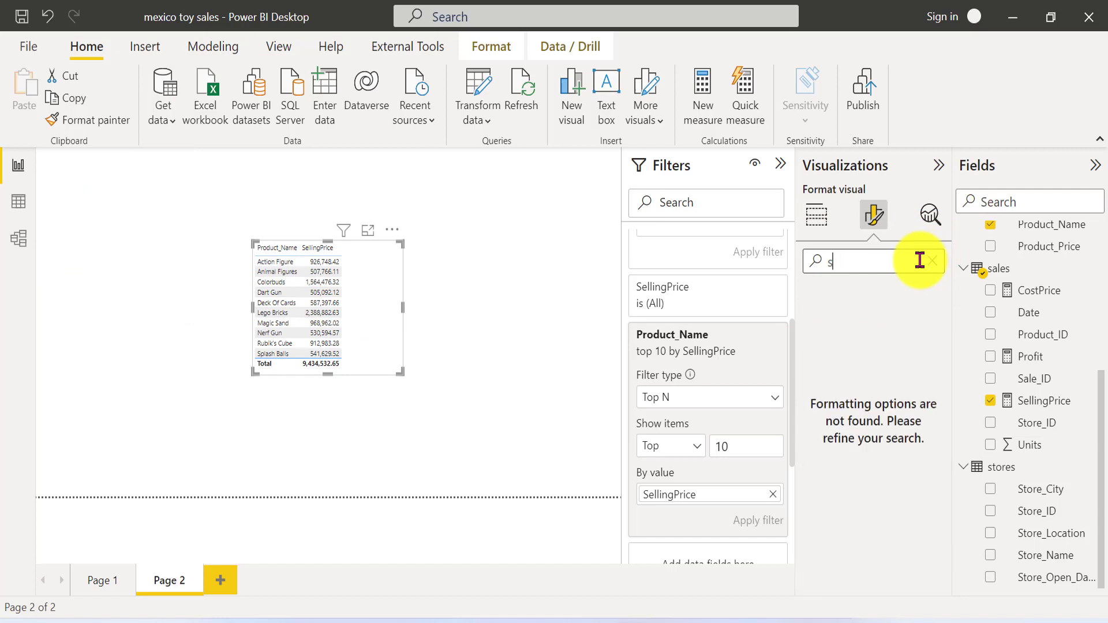
{"action": "type", "text": "ize"}
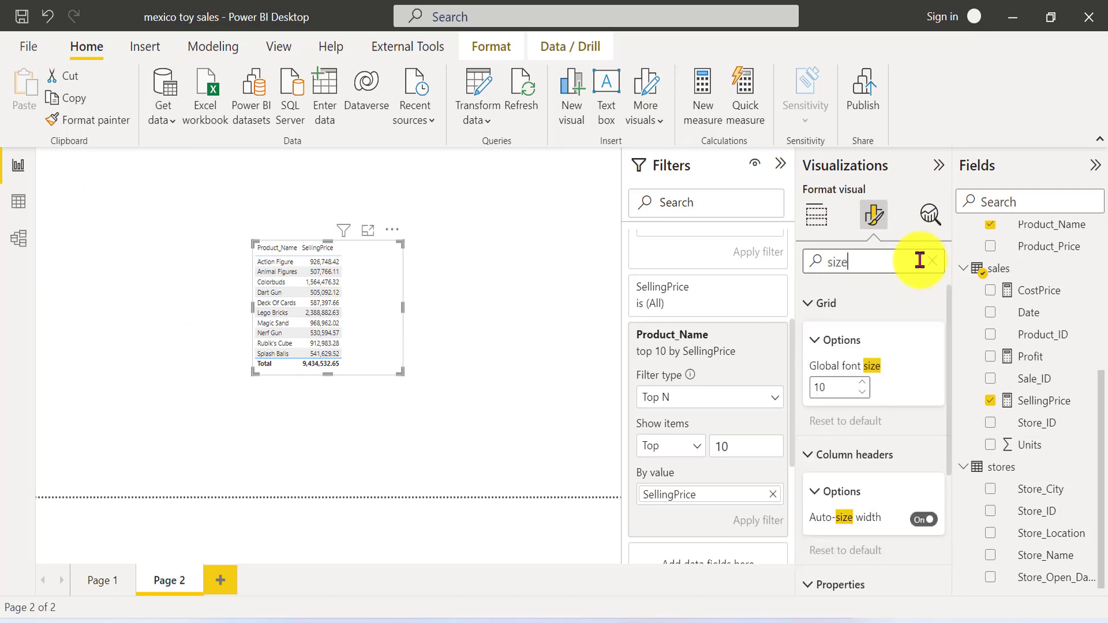
{"action": "left_click", "coordinate": [834, 386]}
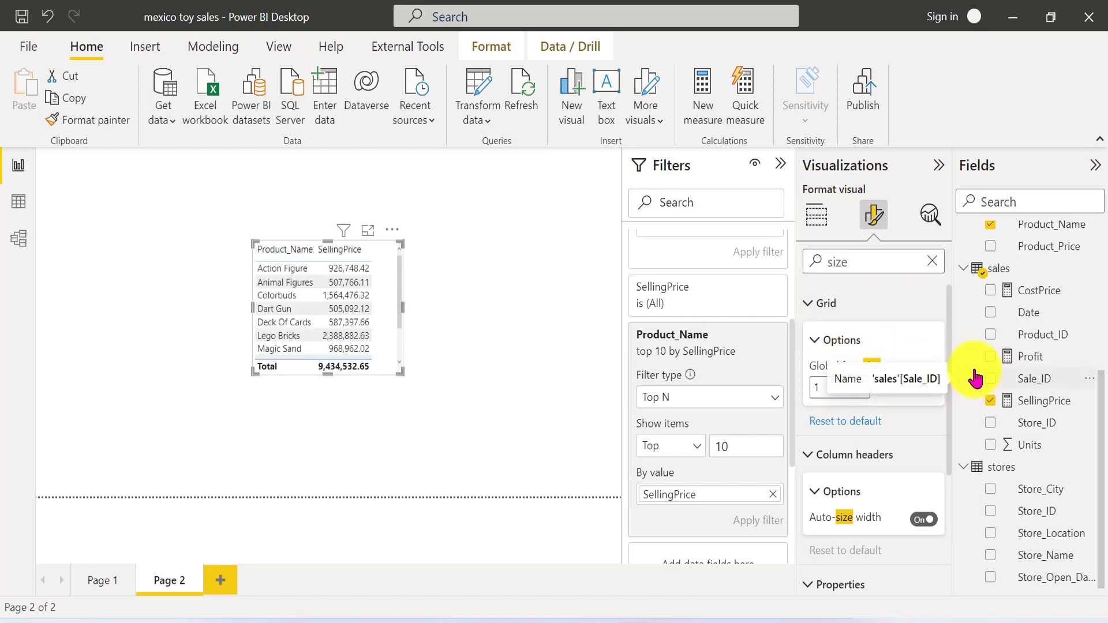
{"action": "type", "text": "6"}
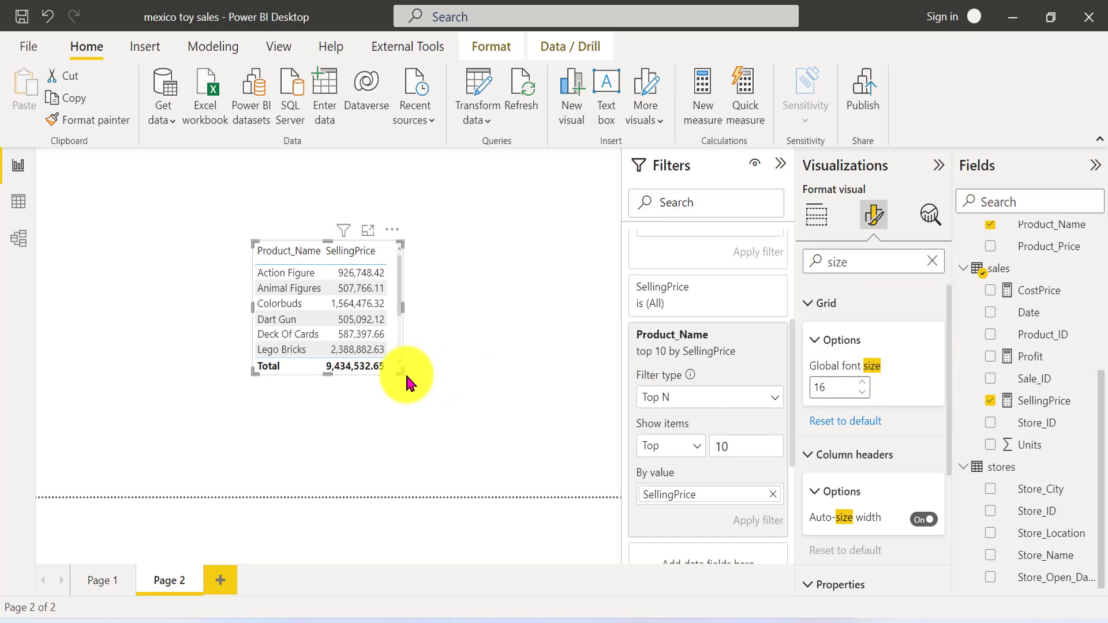
{"action": "mouse_move", "coordinate": [407, 382]}
{"action": "left_mouse_down"}
{"action": "mouse_move", "coordinate": [486, 489]}
{"action": "mouse_move", "coordinate": [433, 455]}
{"action": "mouse_move", "coordinate": [408, 376]}
{"action": "mouse_move", "coordinate": [408, 391]}
{"action": "left_mouse_up"}
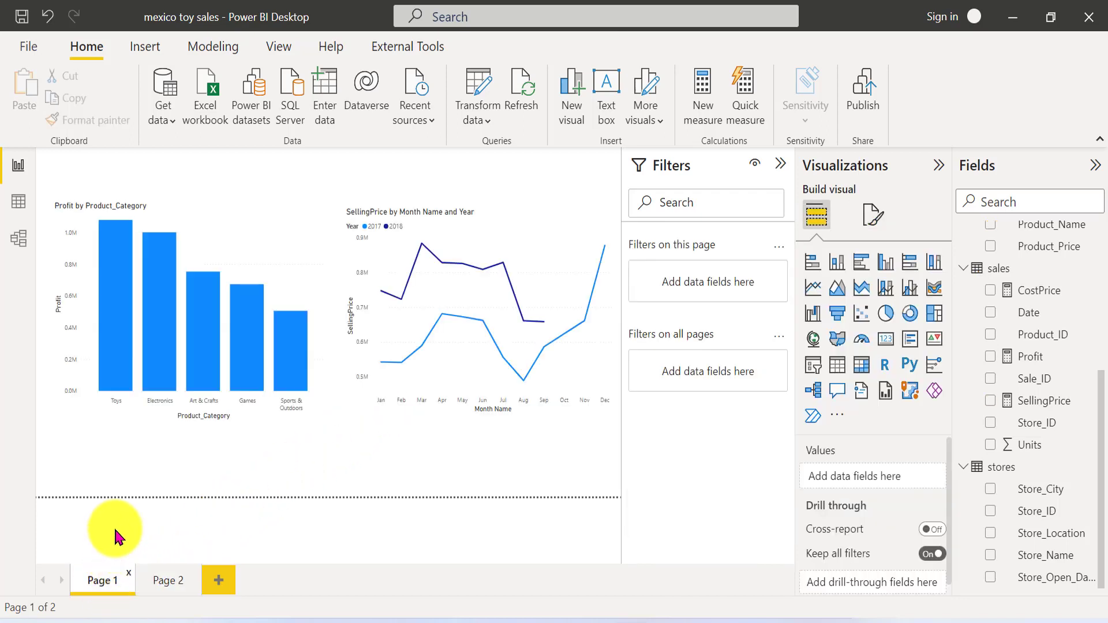
On Page 1, collapse the filters area and inspect the October data point of the line chart
{"action": "left_click", "coordinate": [781, 169]}
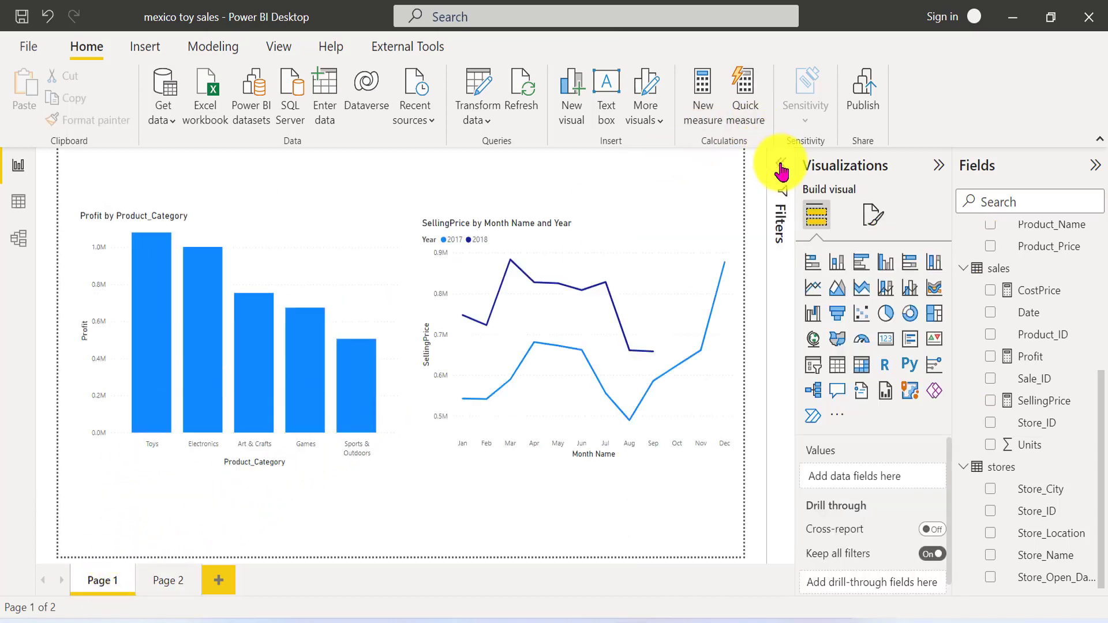
{"action": "left_click", "coordinate": [941, 167]}
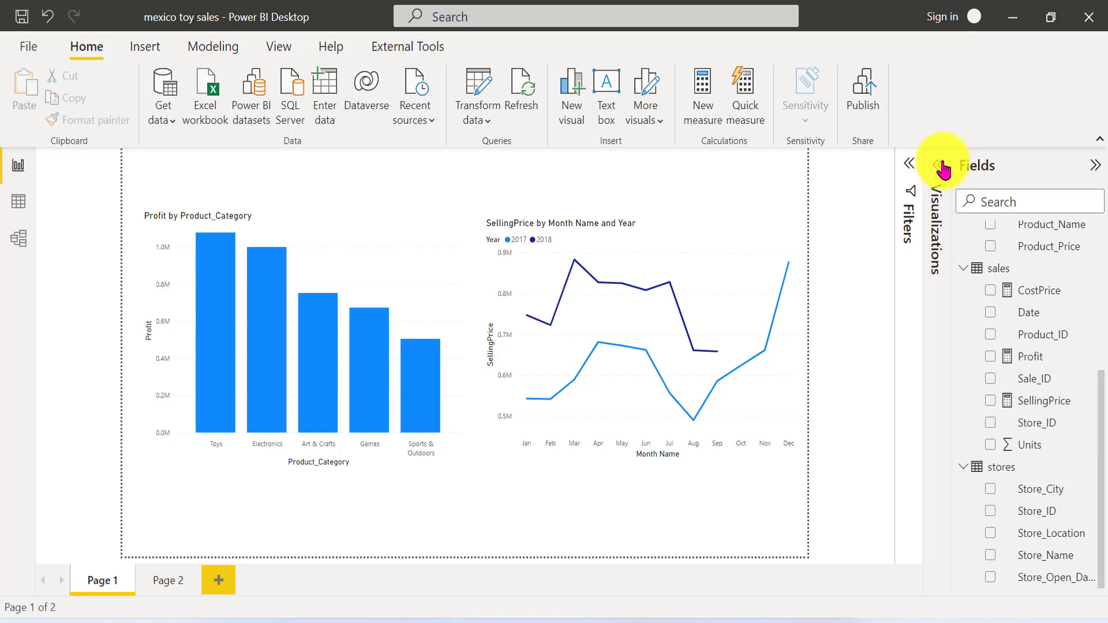
{"action": "left_click", "coordinate": [942, 166]}
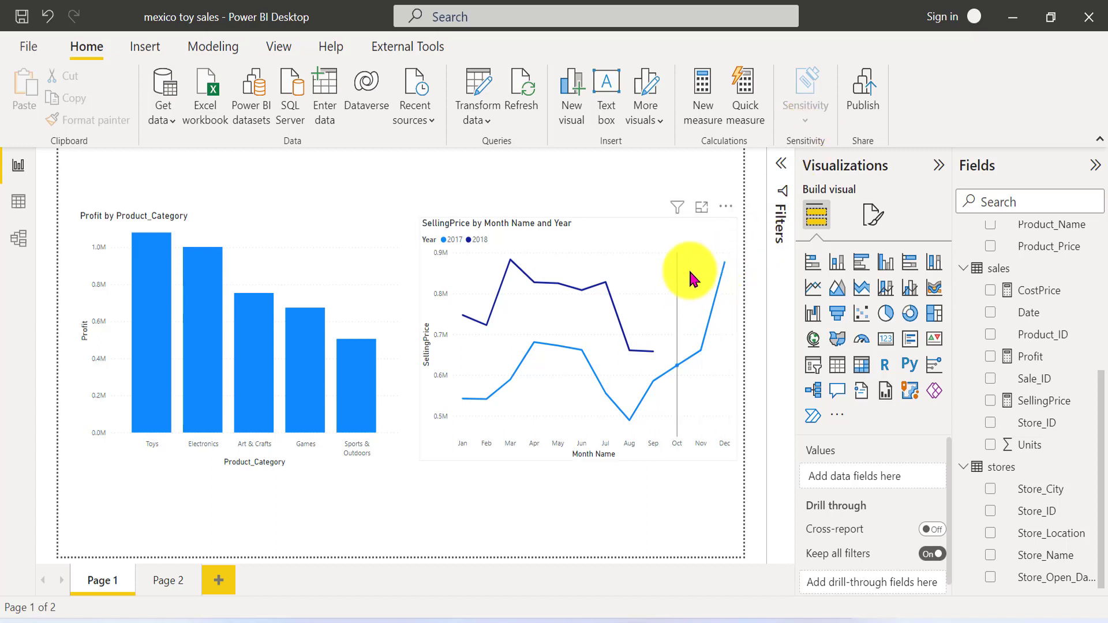
{"action": "mouse_move", "coordinate": [689, 268]}
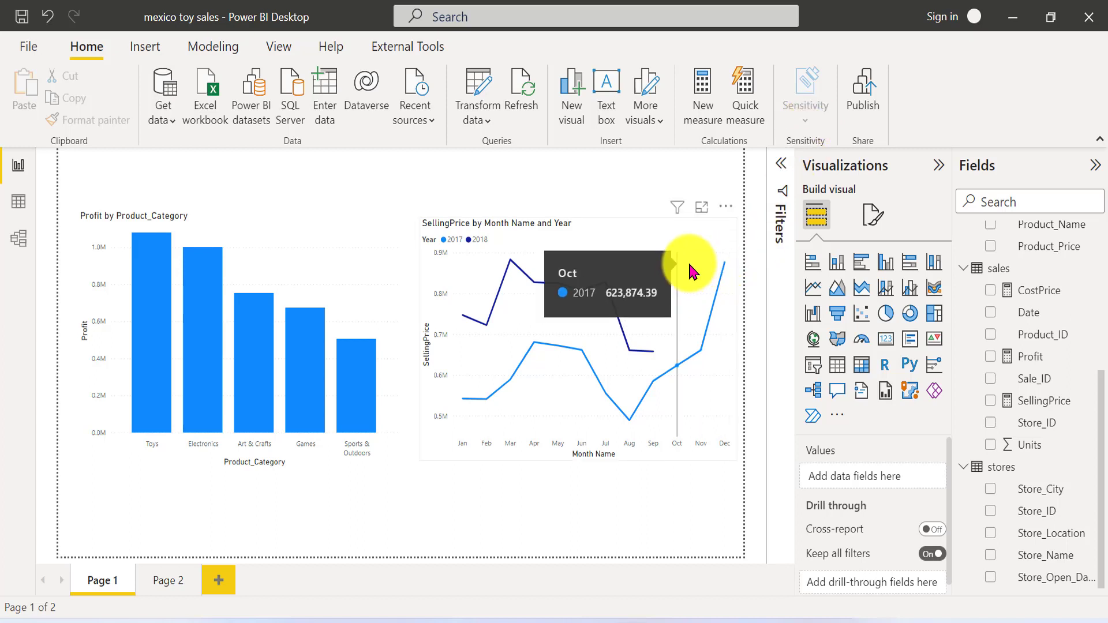